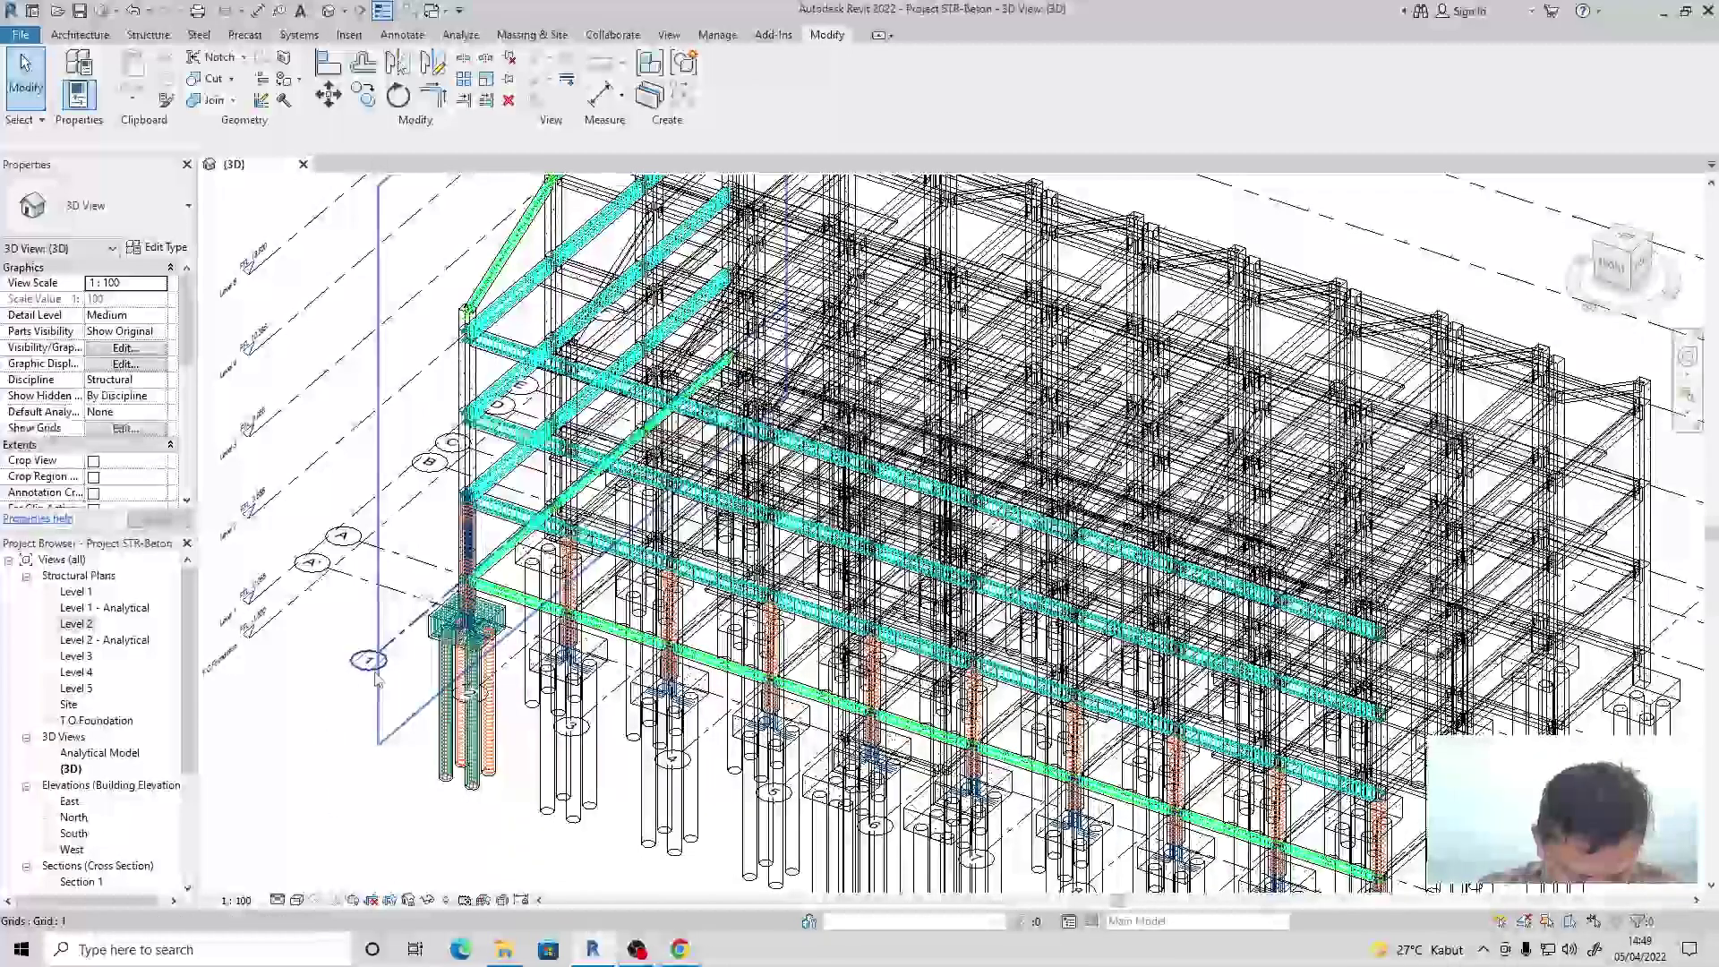
Examine the 3D structural model's beams, columns and pile foundations from several sides, both close up and as a whole.
middle_click_drag(322, 678, 358, 610, "shift")
left_click(464, 506)
middle_click_drag(373, 713, 681, 721, "shift")
middle_click_drag(659, 784, 832, 790, "shift")
middle_click_drag(634, 761, 561, 805, "shift")
scroll(562, 806, "down", 3)
scroll(561, 805, "up", 4)
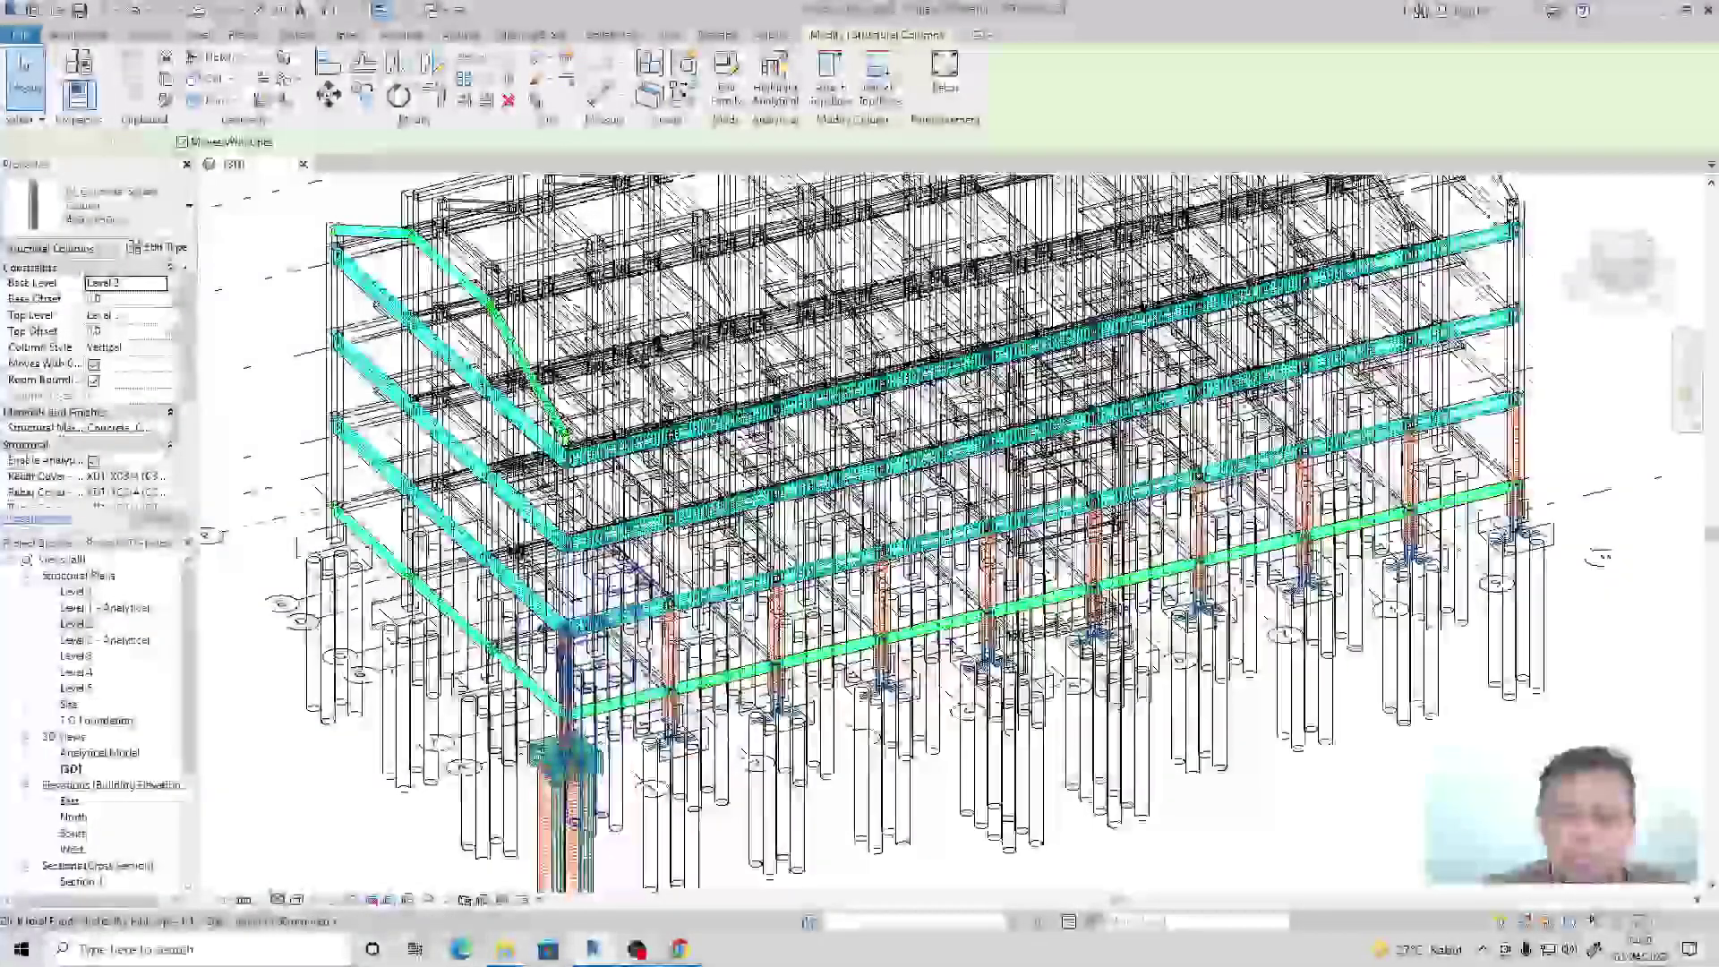
scroll(561, 806, "up", 3)
scroll(561, 806, "down", 4)
scroll(622, 573, "down", 1)
middle_click_drag(484, 780, 522, 772, "shift")
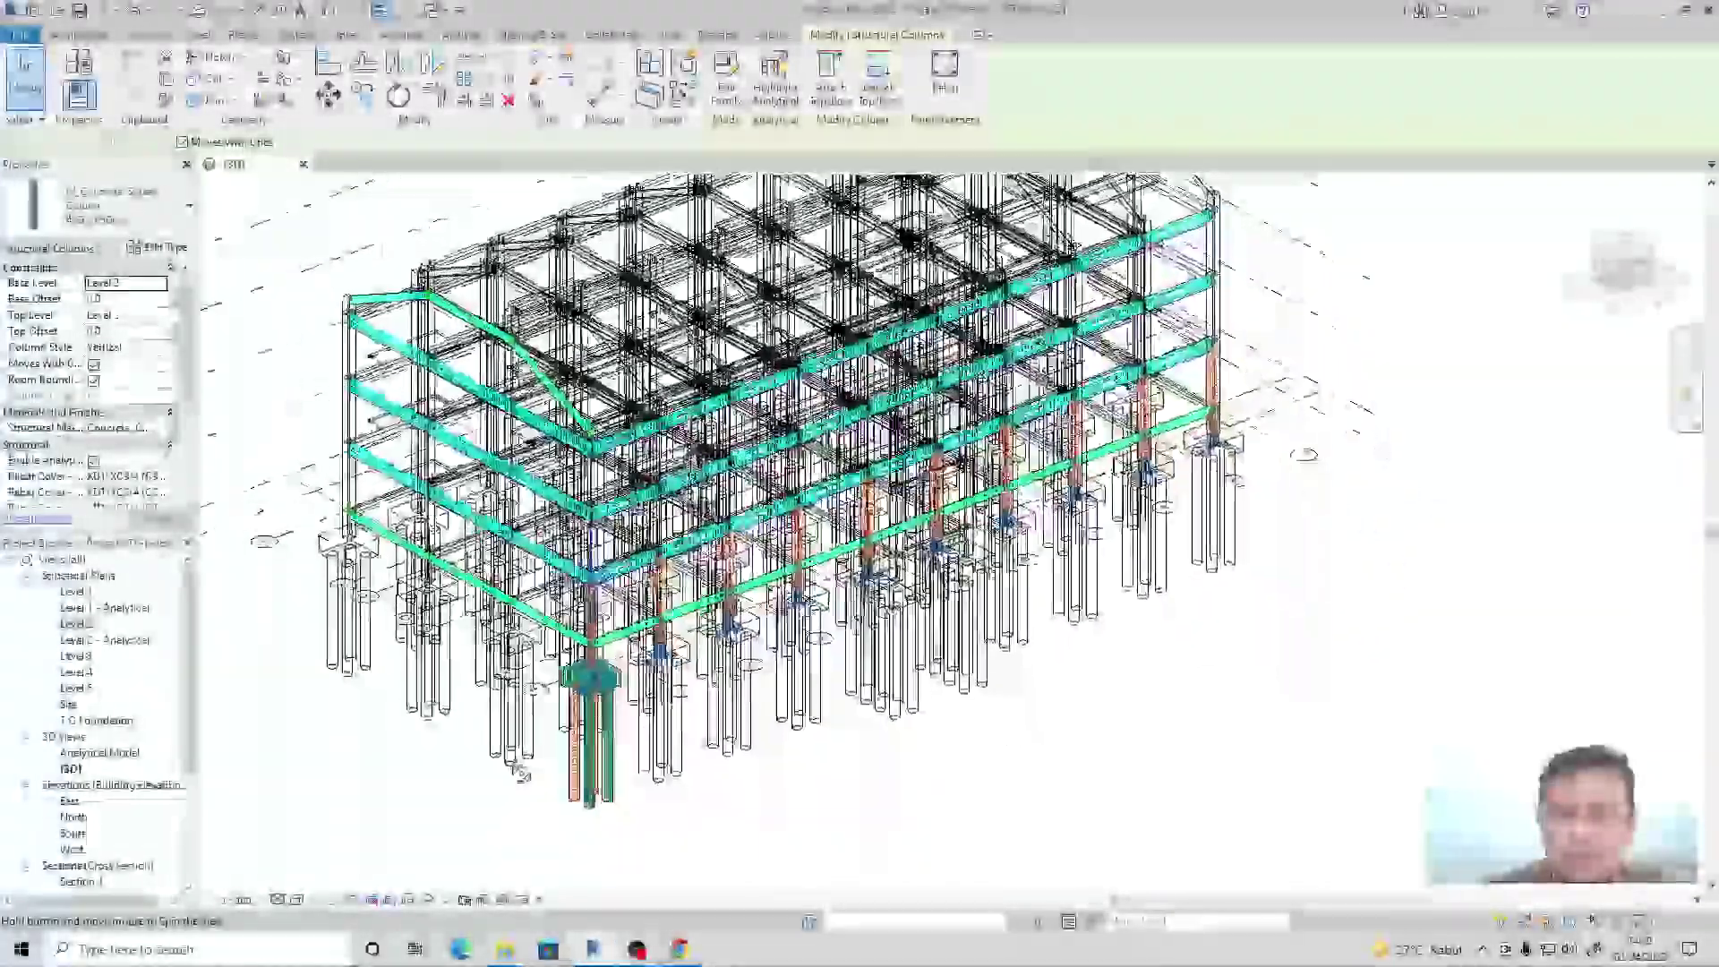
left_click(521, 771)
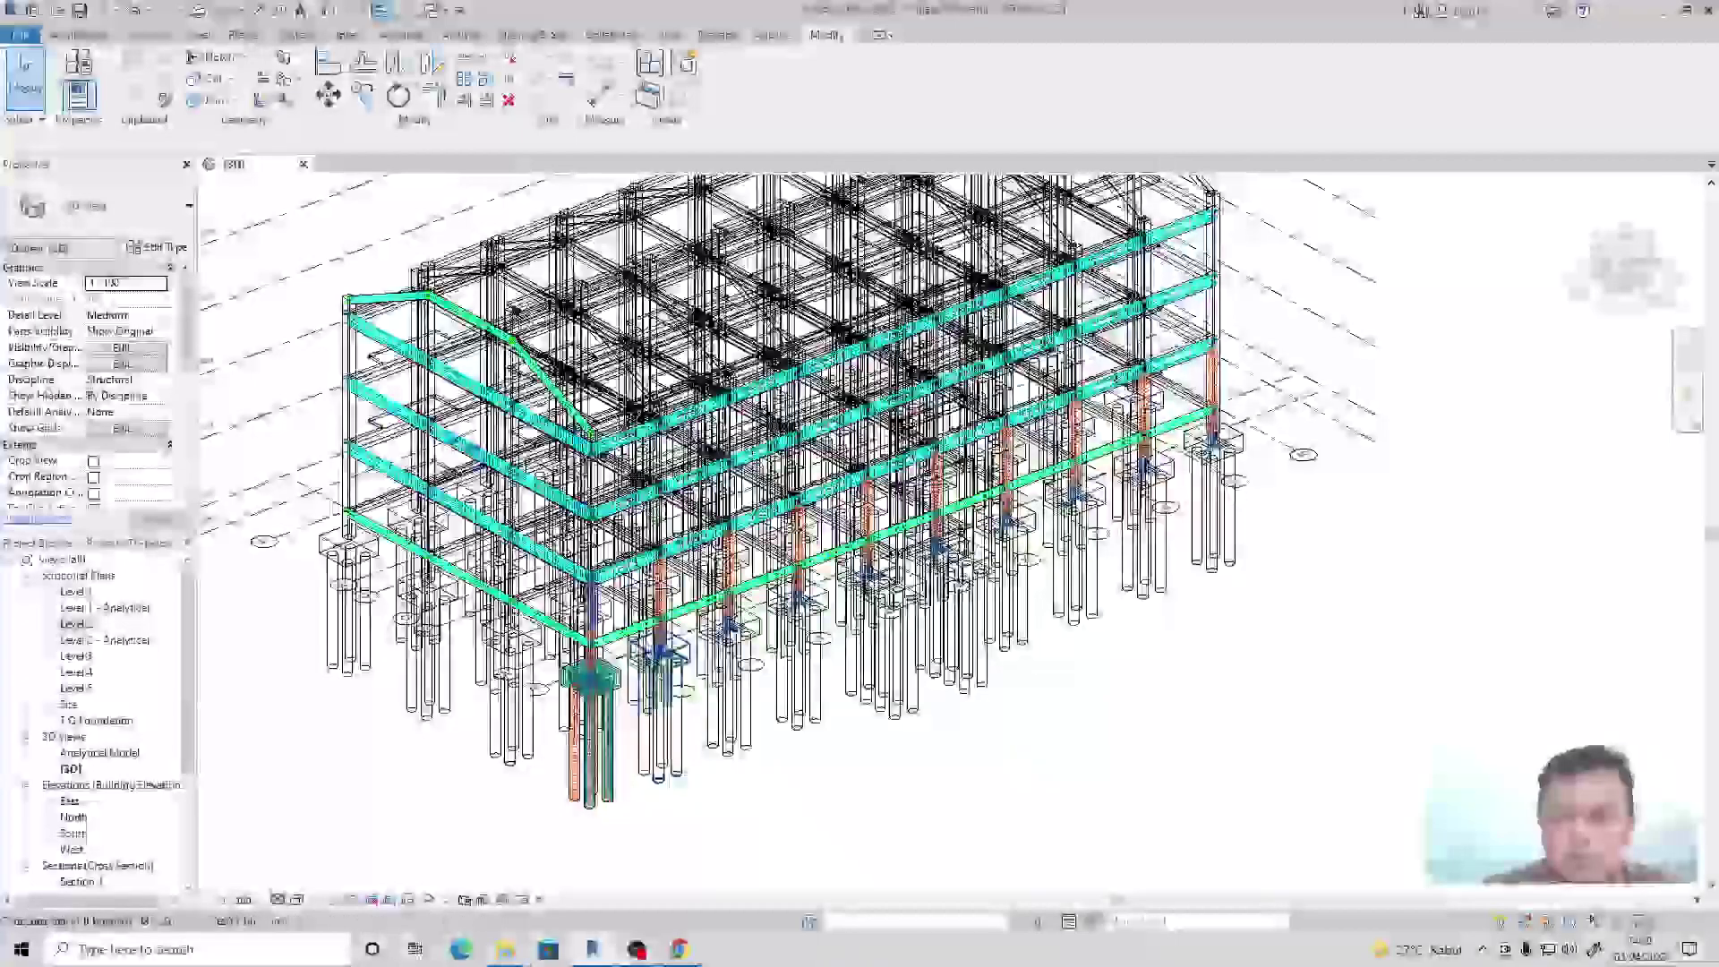
scroll(658, 658, "up", 8)
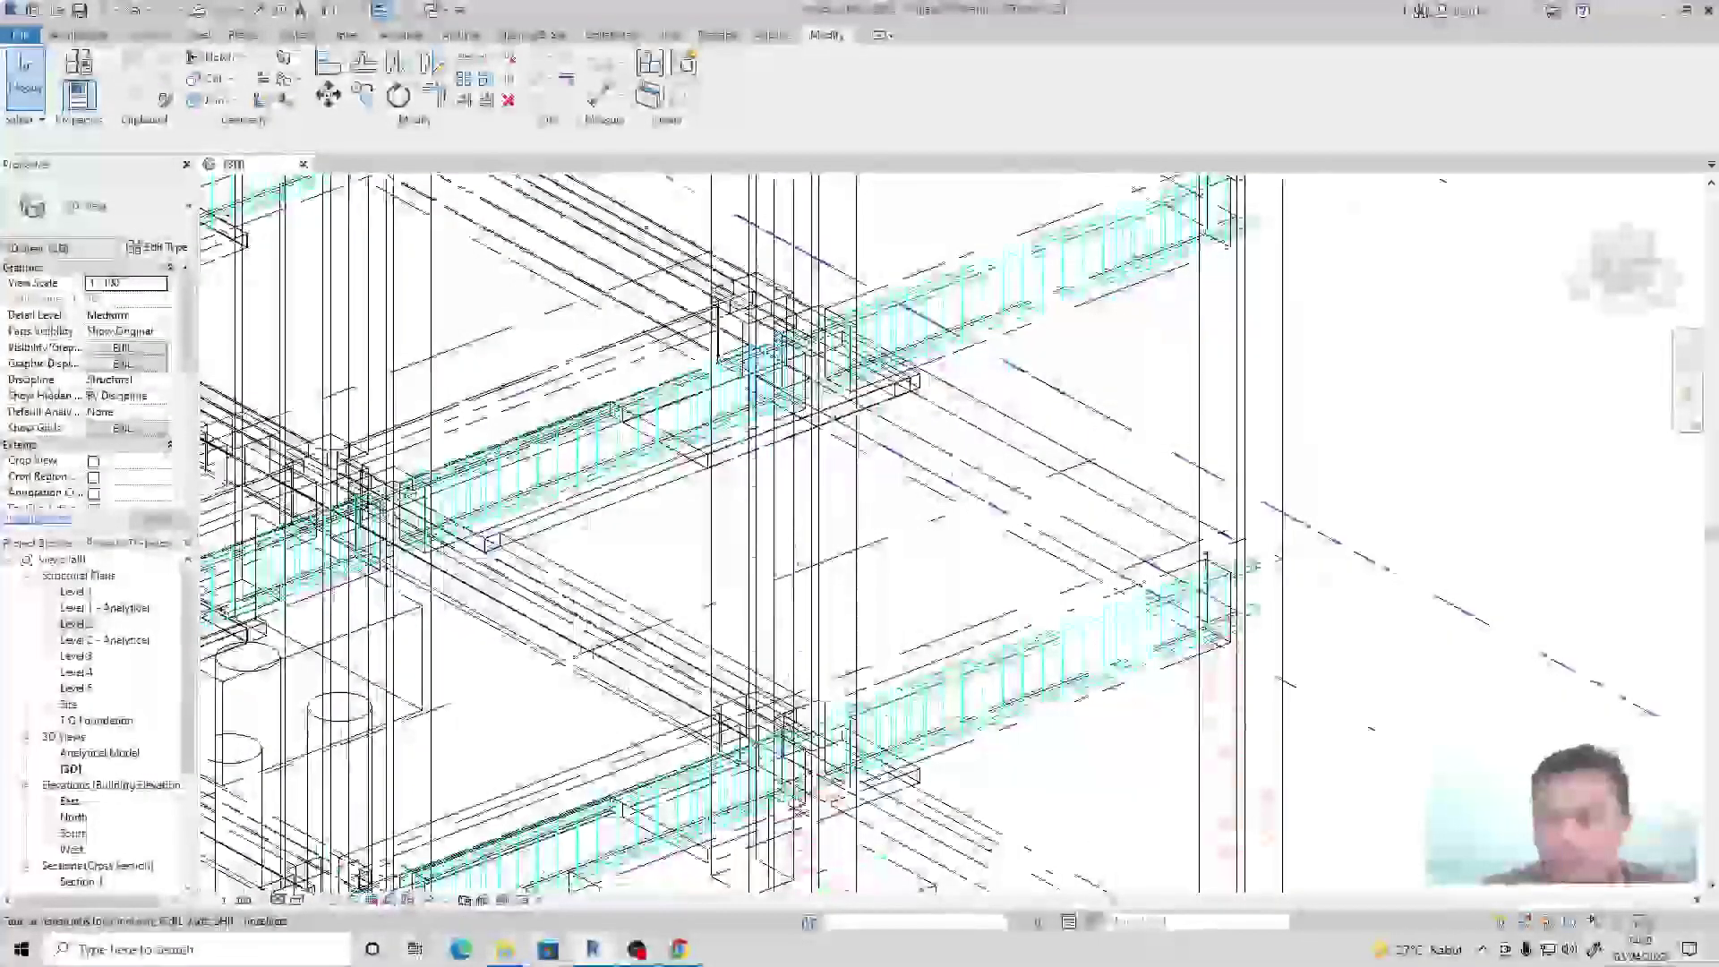
scroll(1151, 595, "down", 10)
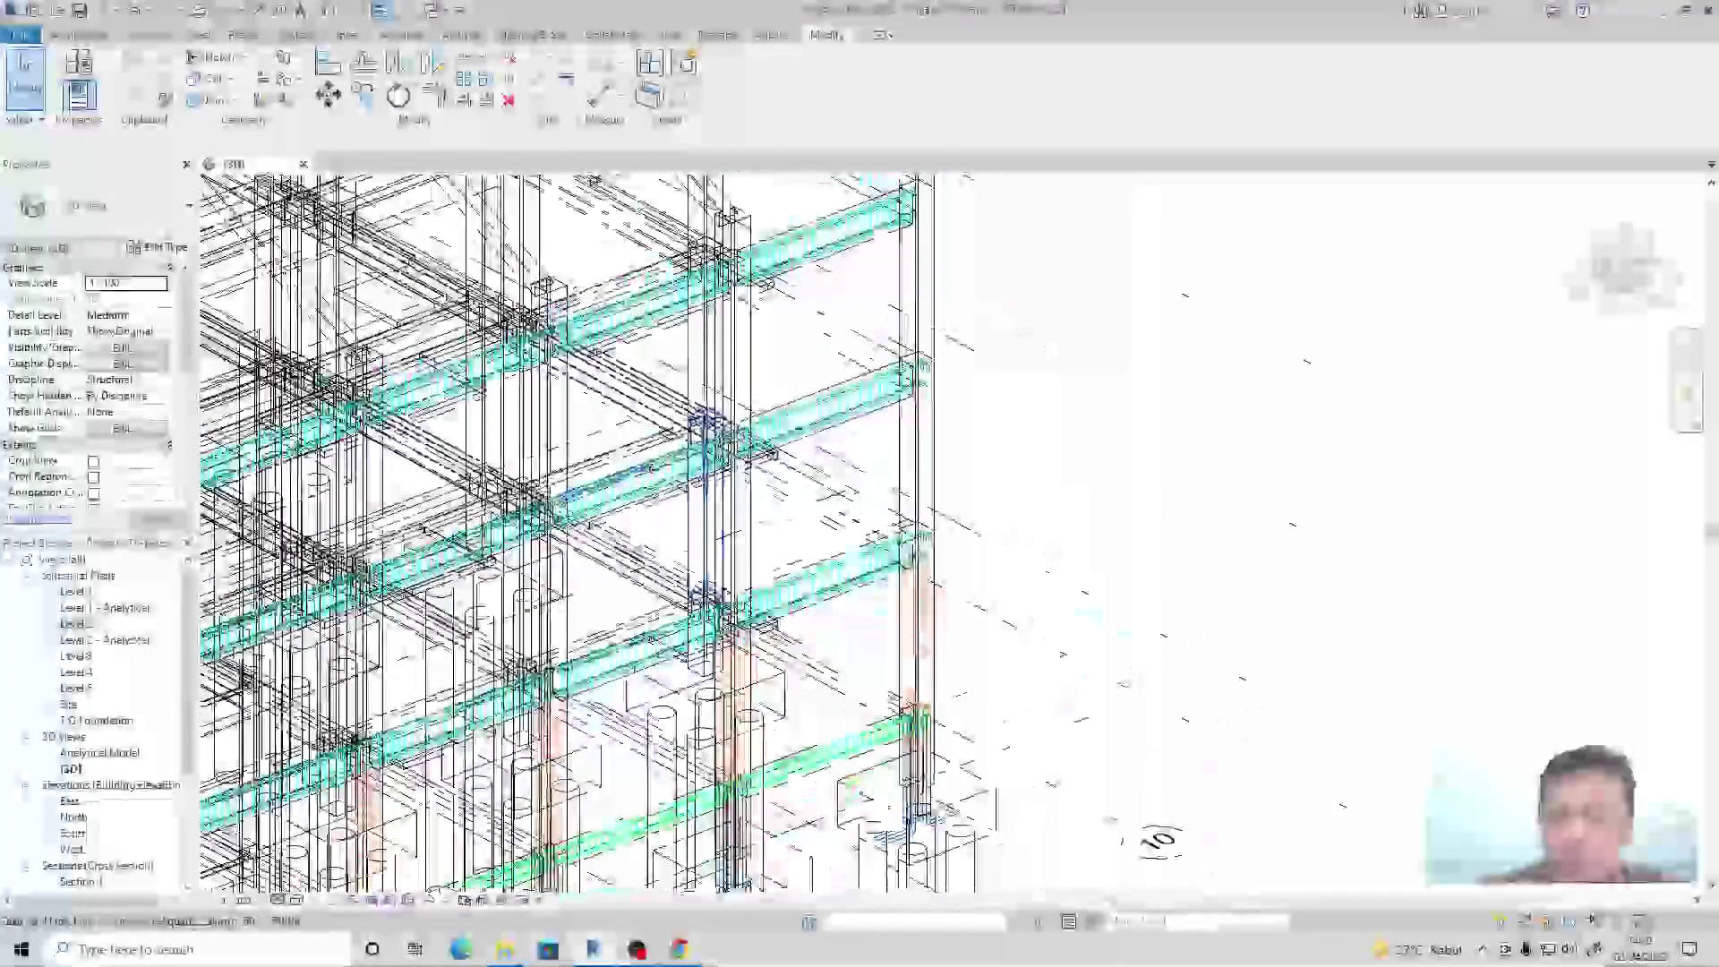
scroll(975, 479, "down", 2)
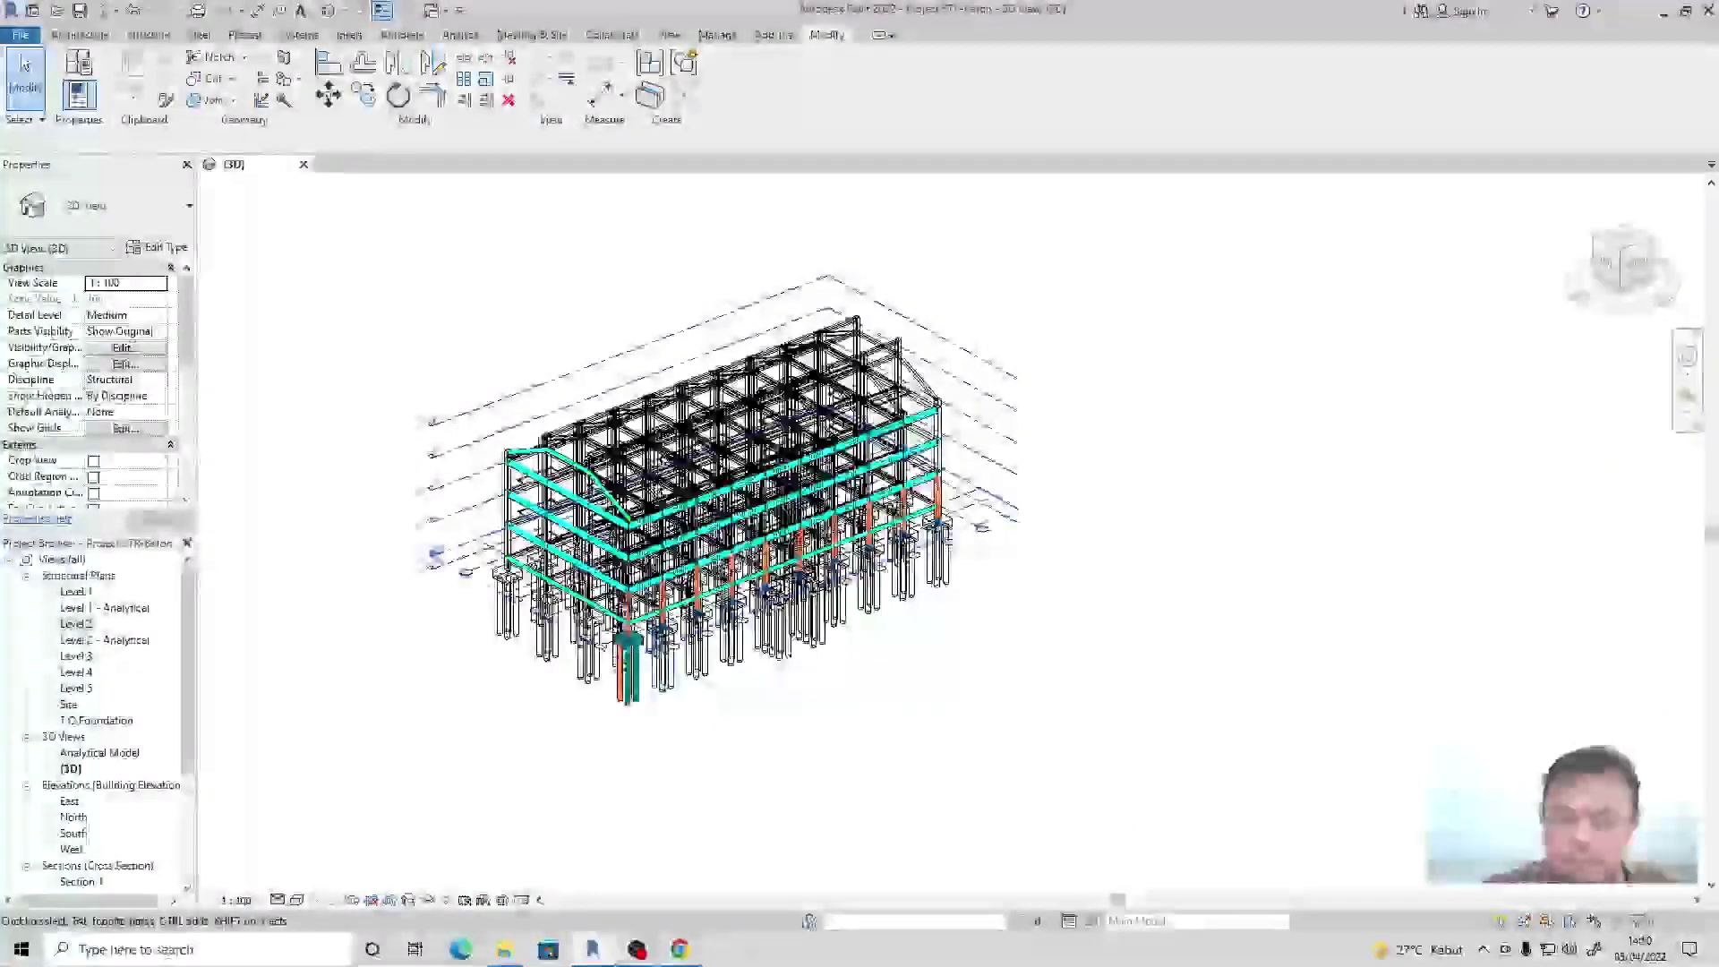
mouse_move(562, 734)
middle_mouse_down("shift")
mouse_move(709, 729)
mouse_move(514, 779)
mouse_move(656, 771)
mouse_move(448, 767)
mouse_move(546, 787)
mouse_move(557, 747)
middle_mouse_up("shift")
scroll(561, 761, "up", 5)
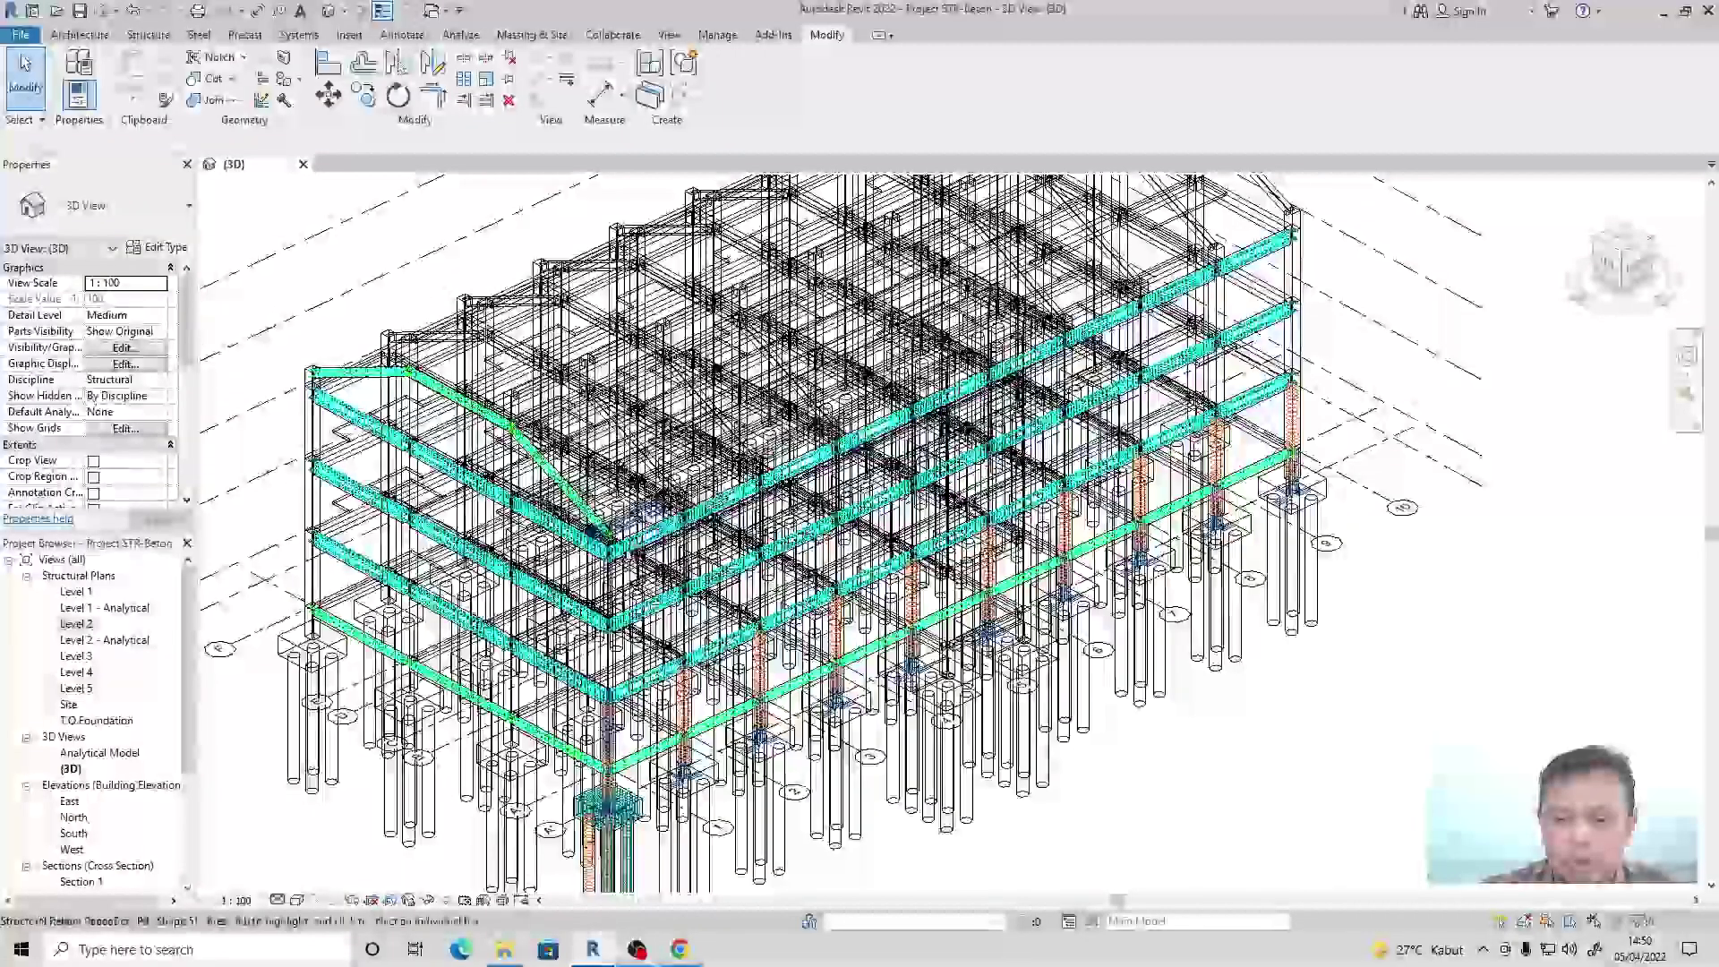
scroll(562, 761, "down", 5)
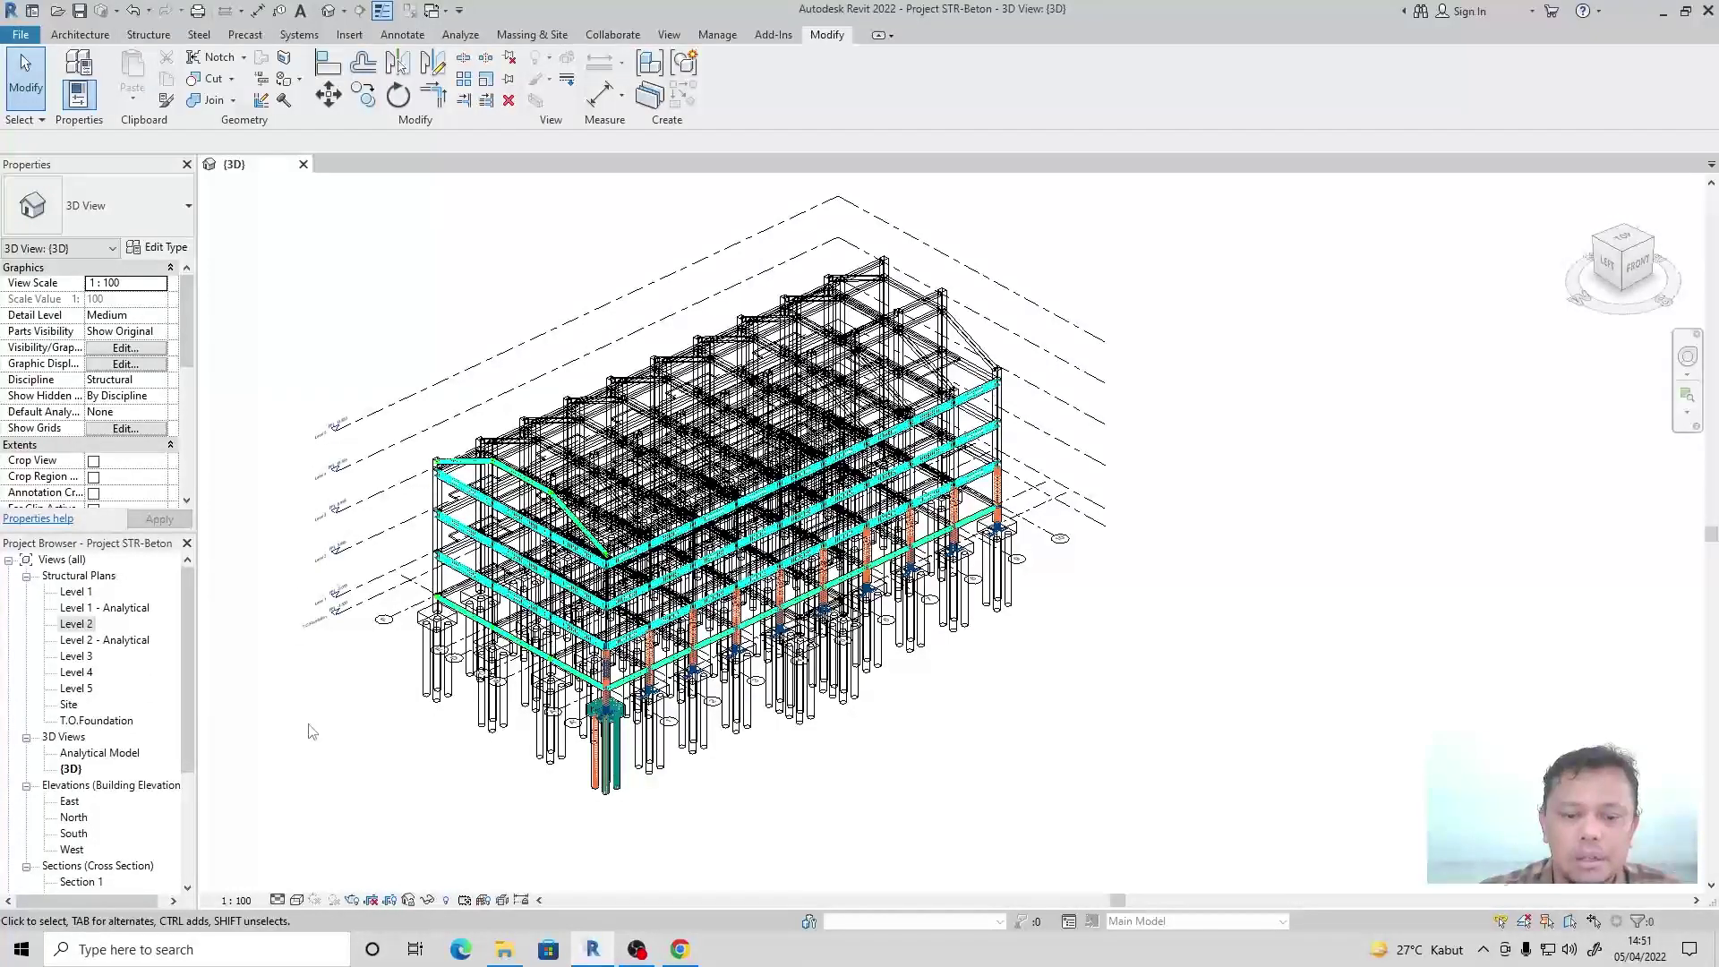
Open the Level 2 structural plan and set its visual style to Wireframe.
double_click(77, 627)
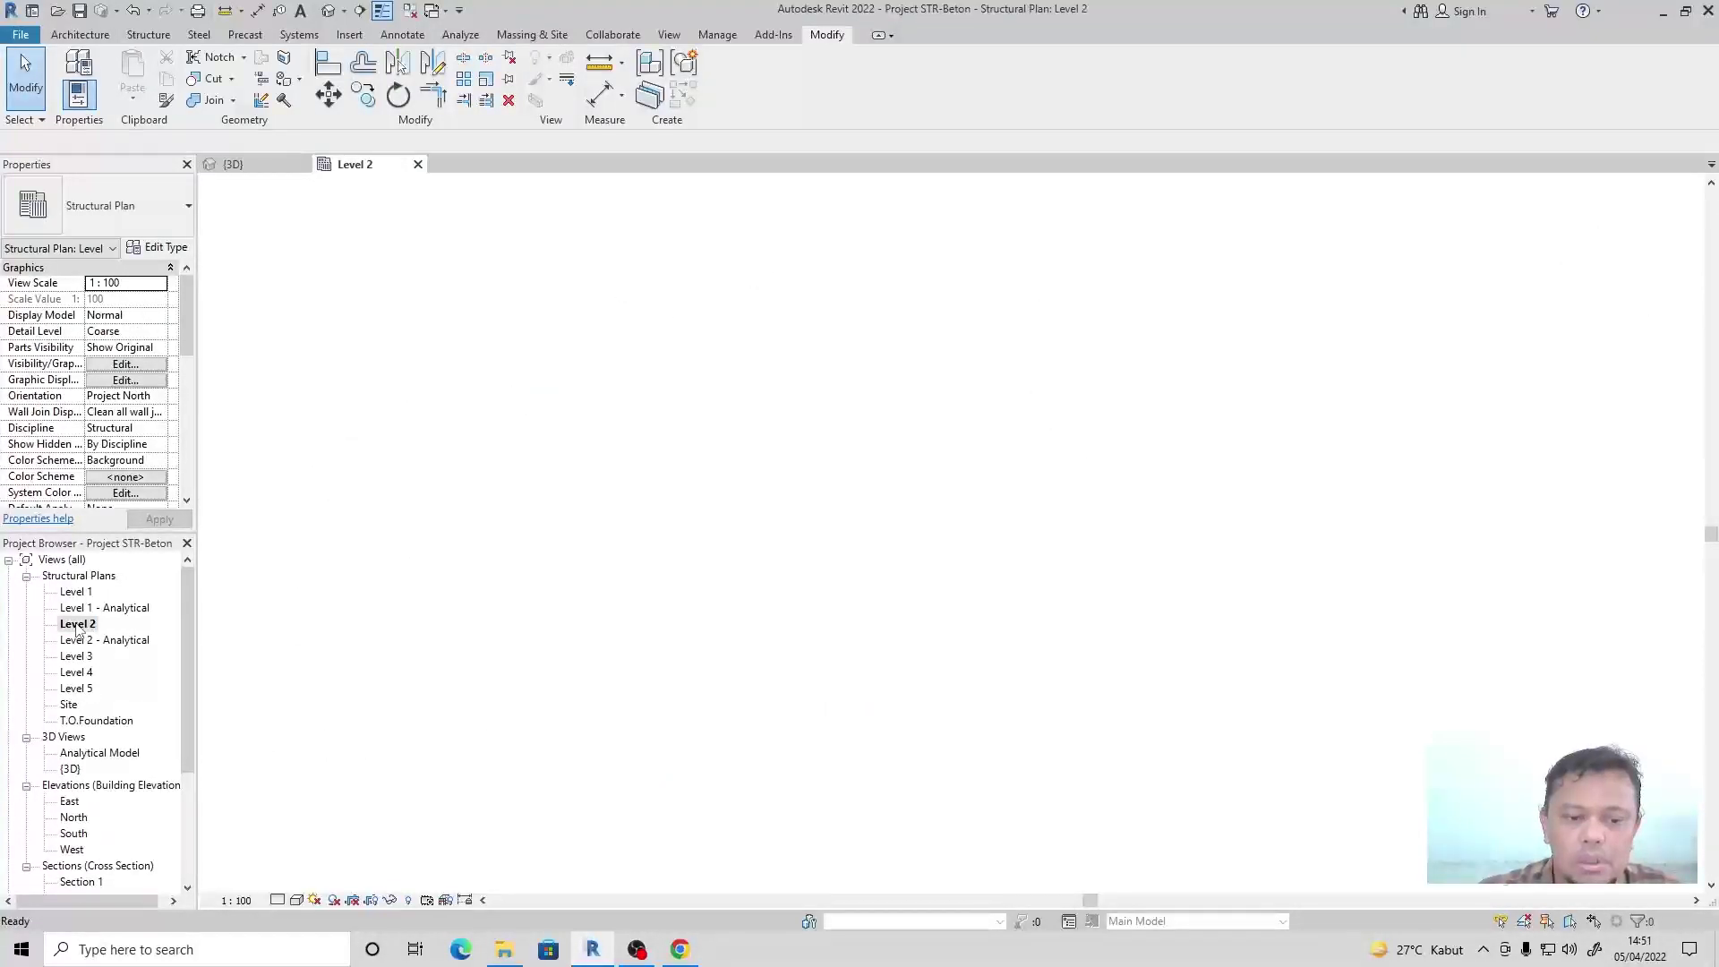
scroll(1136, 580, "up", 3)
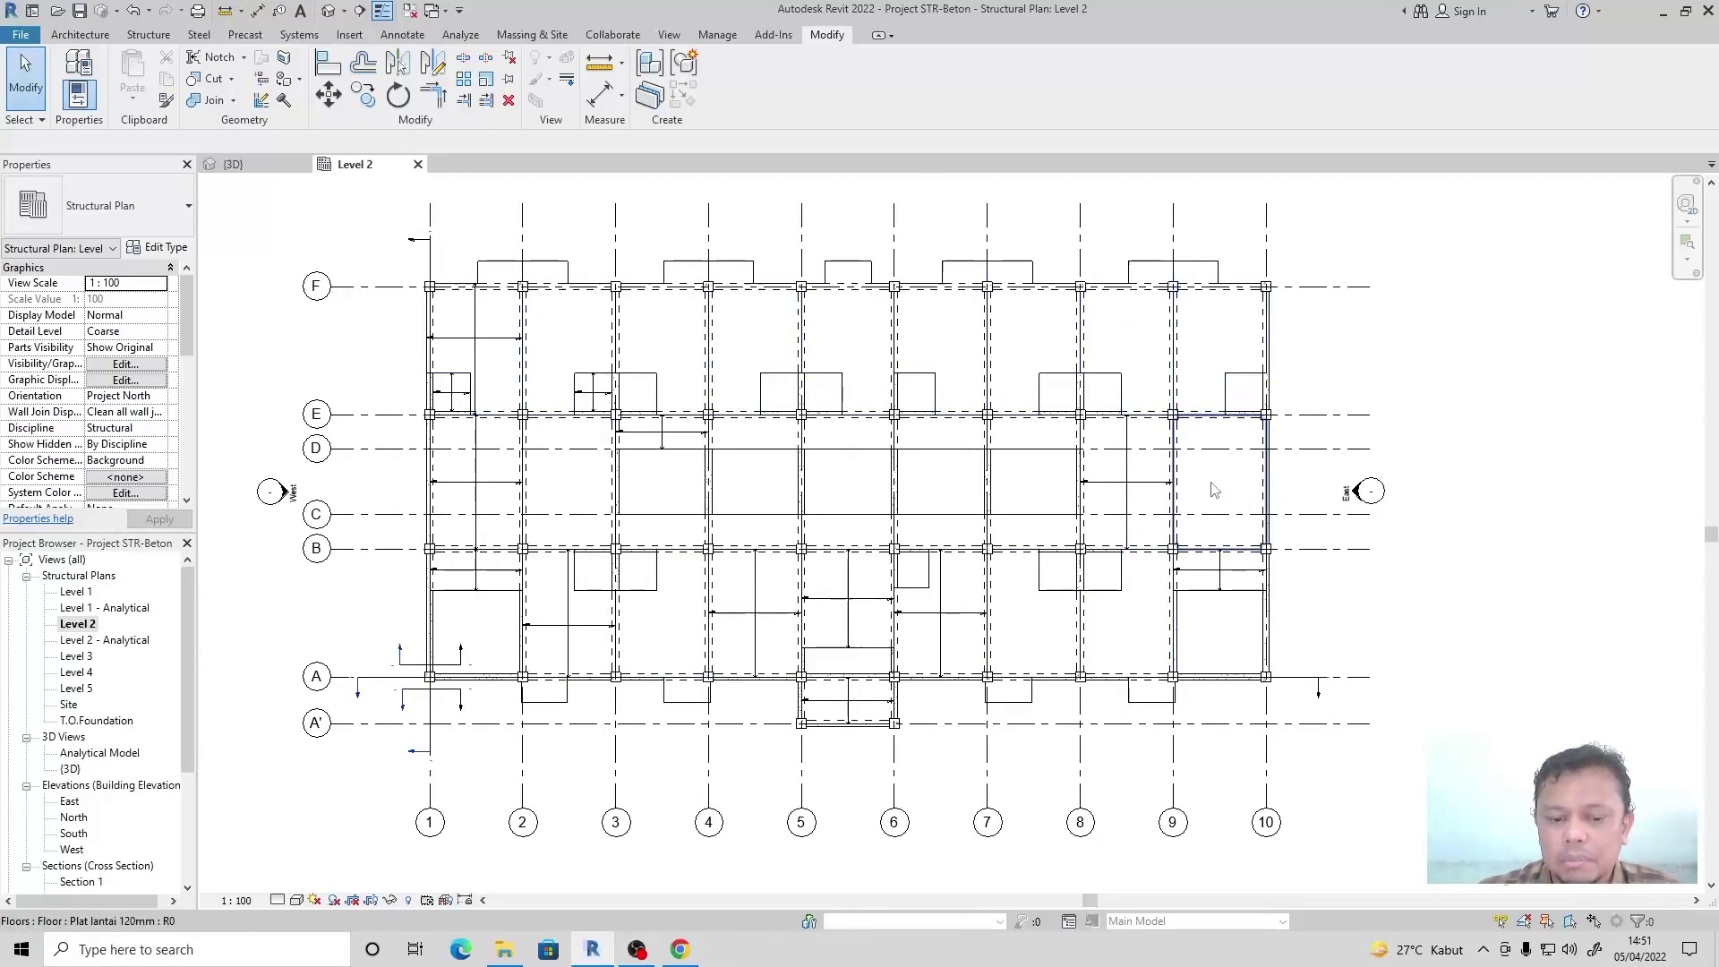
left_click(297, 901)
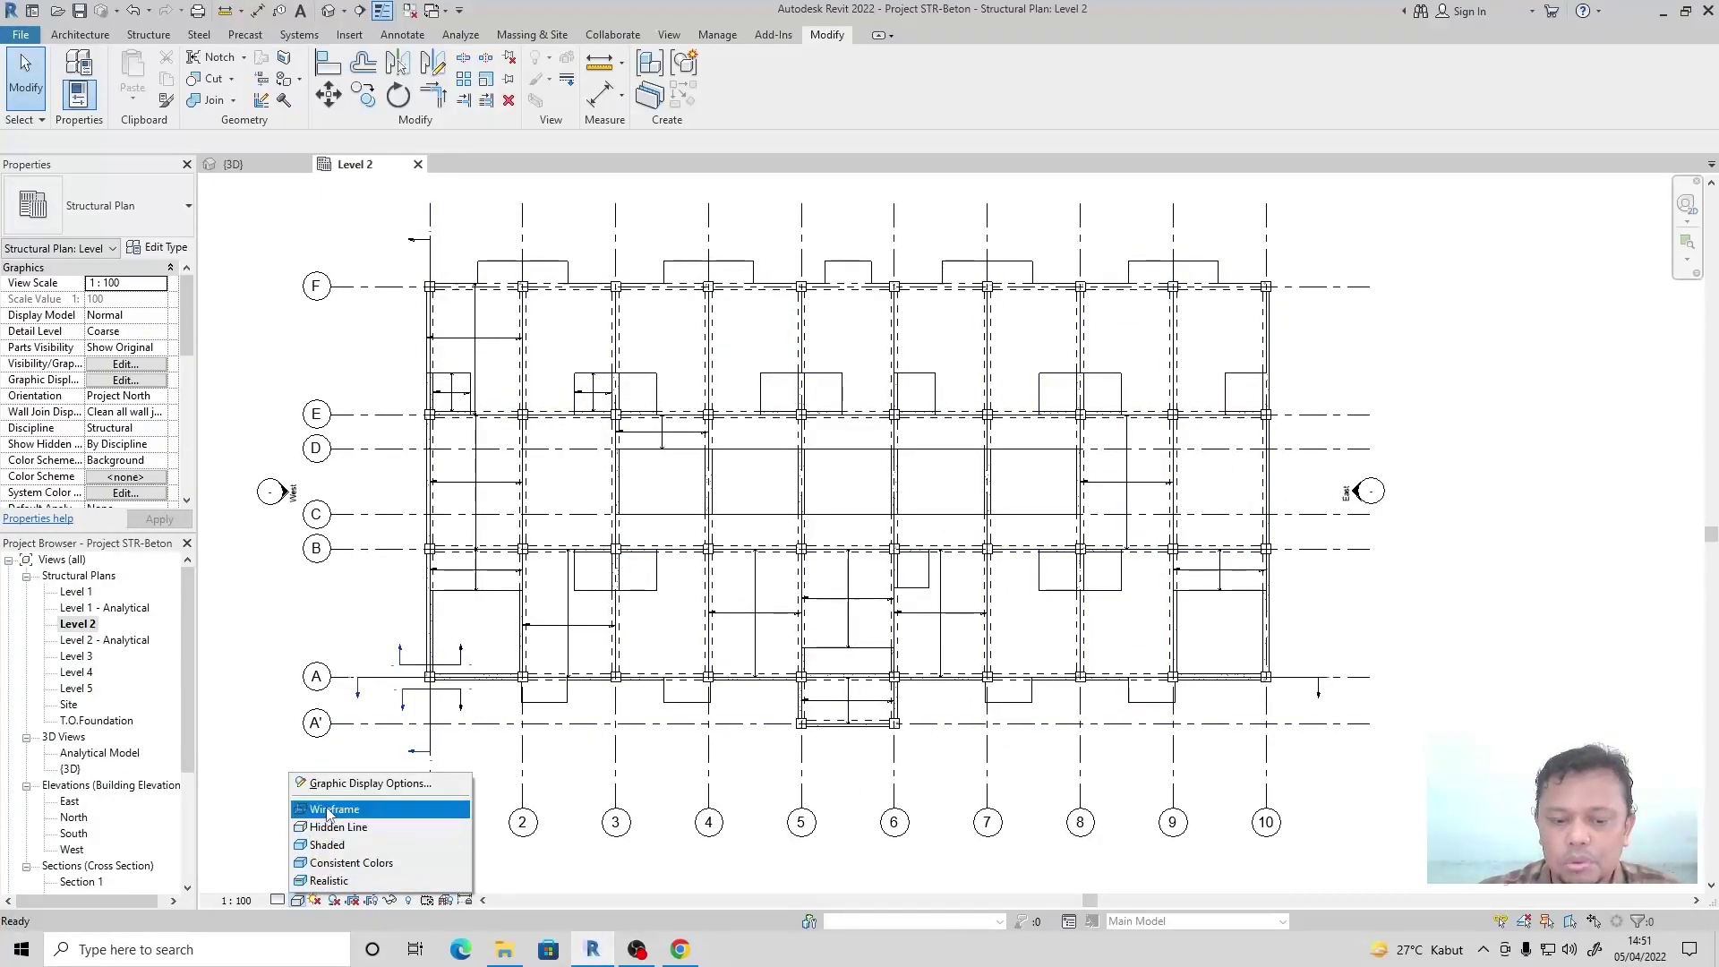
left_click(329, 811)
scroll(266, 646, "up", 5)
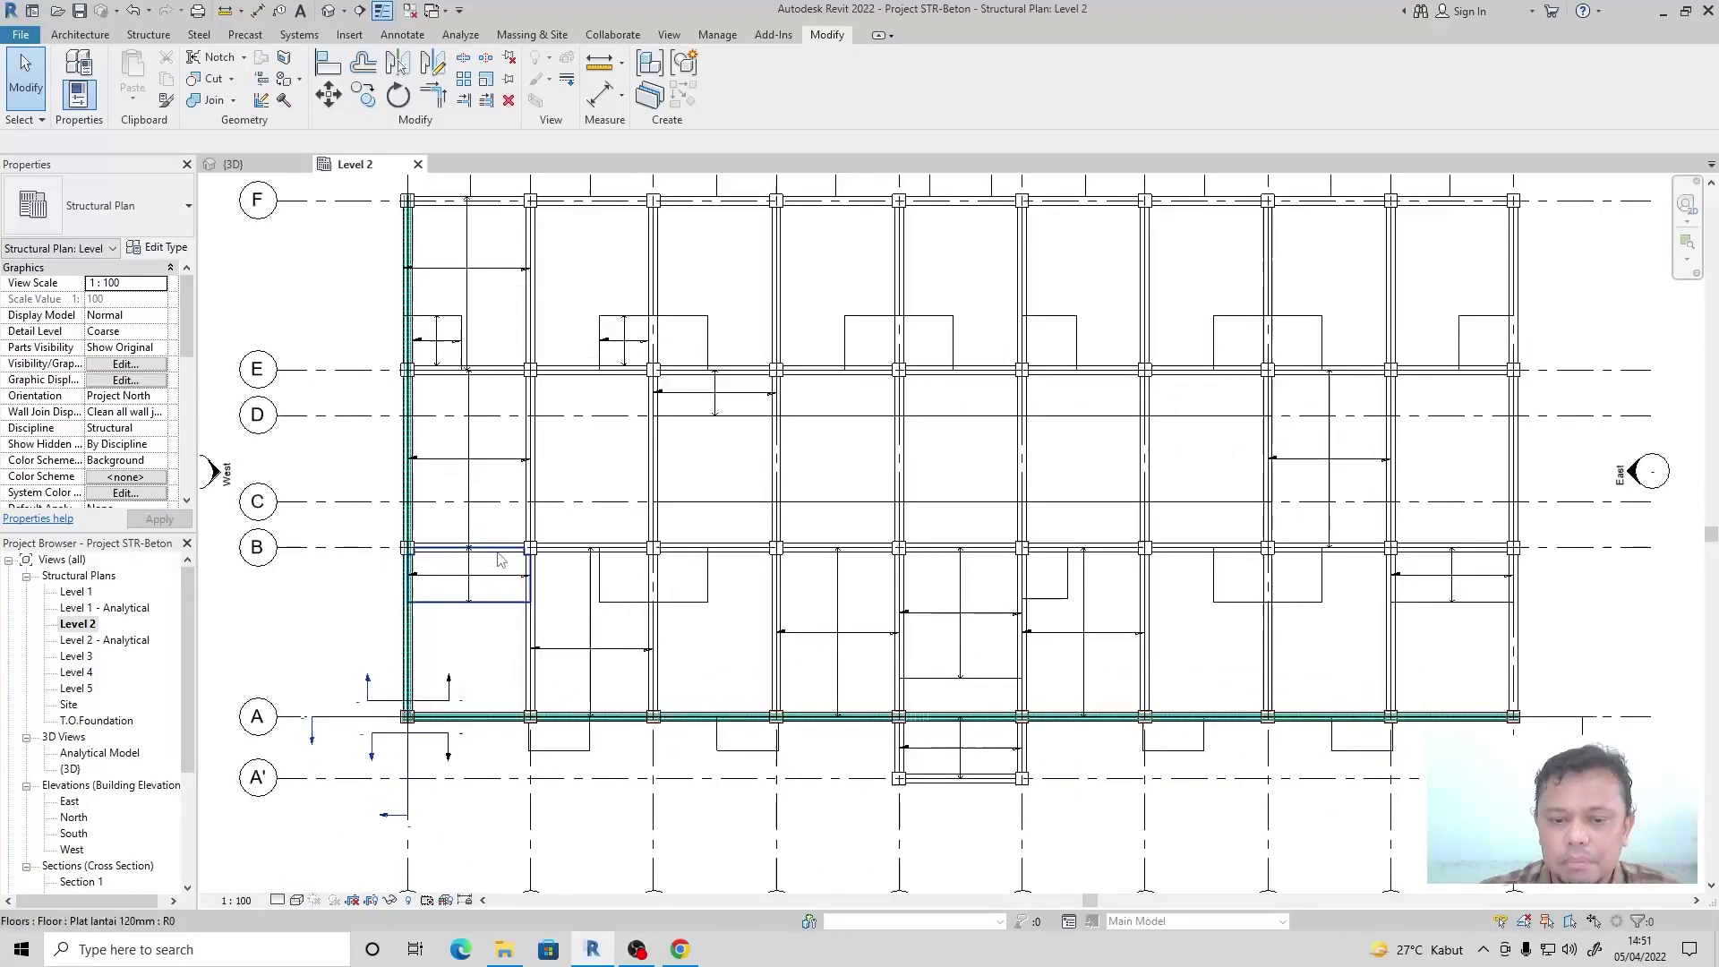
scroll(494, 584, "down", 3)
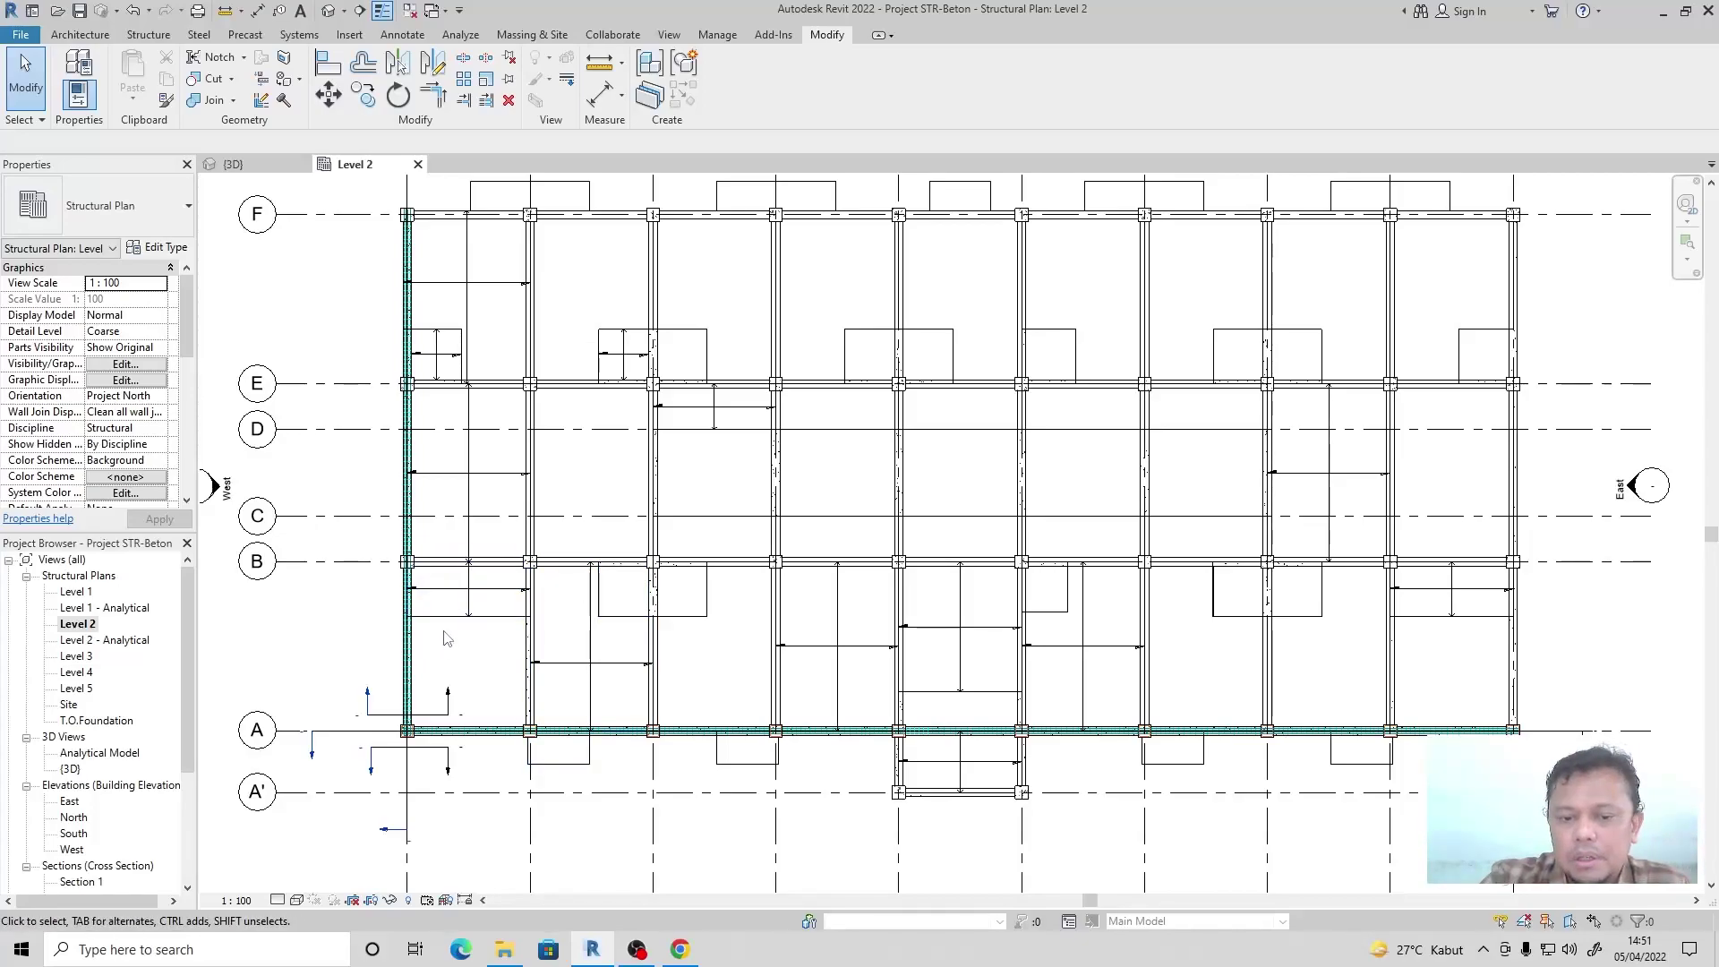
Set the Level 2 plan's detail level to Medium.
scroll(445, 637, "up", 6)
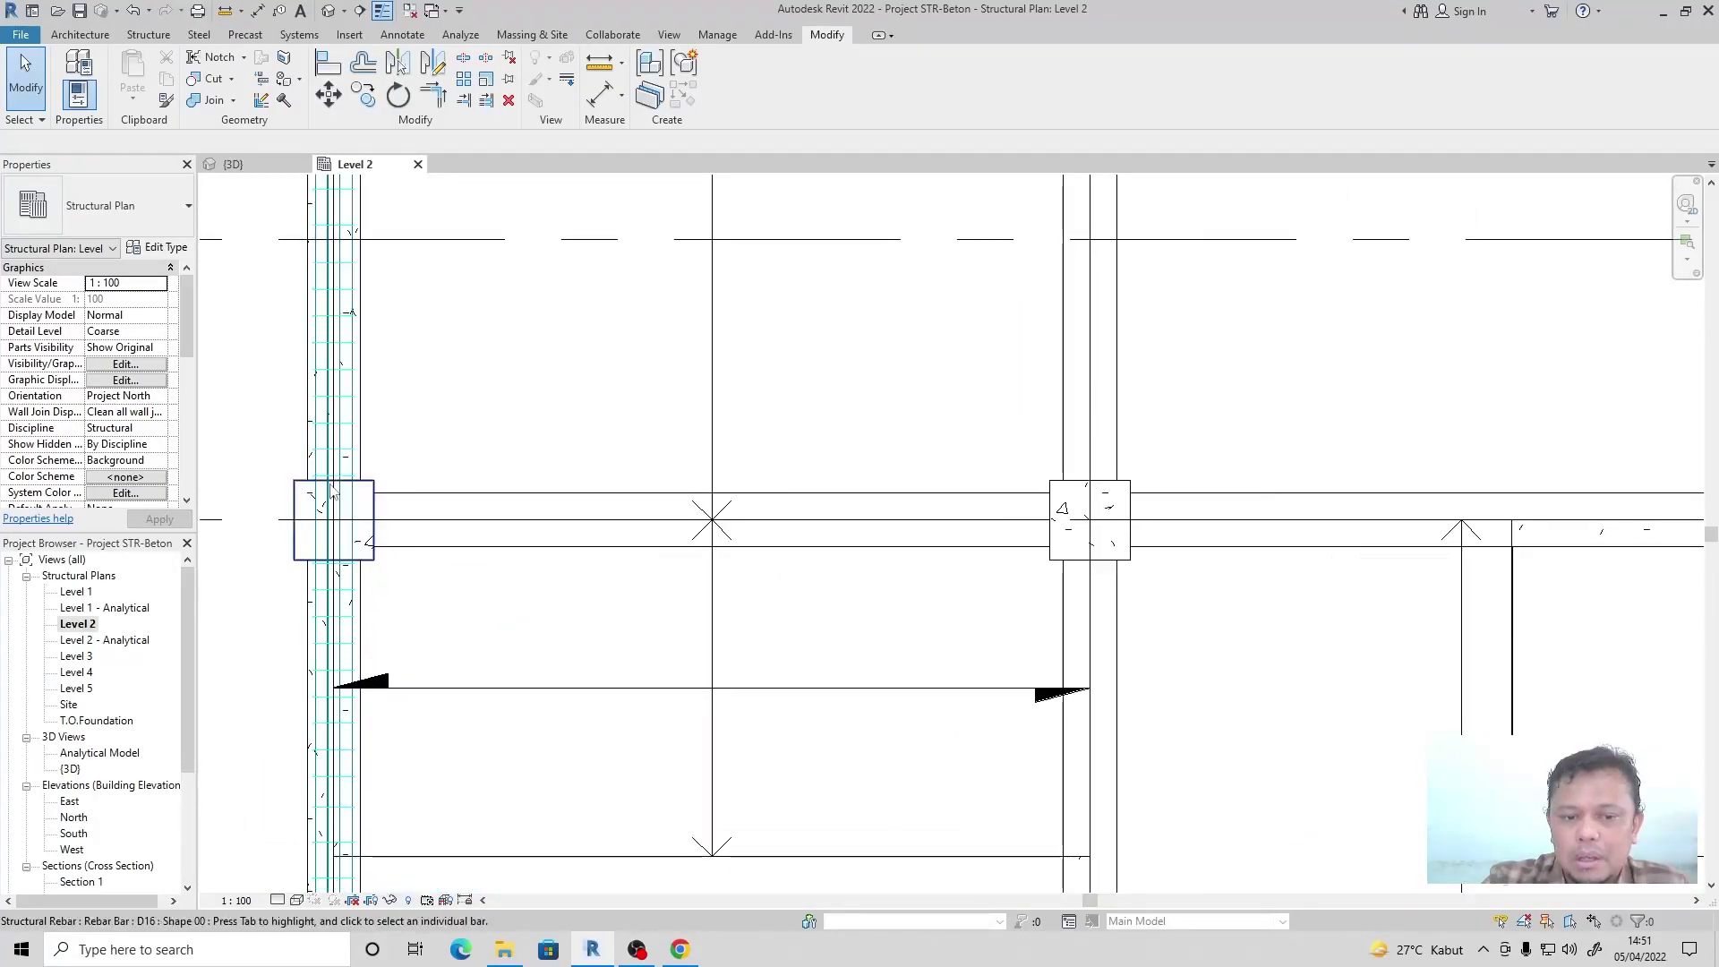
scroll(367, 474, "down", 1)
left_click(296, 899)
left_click(305, 862)
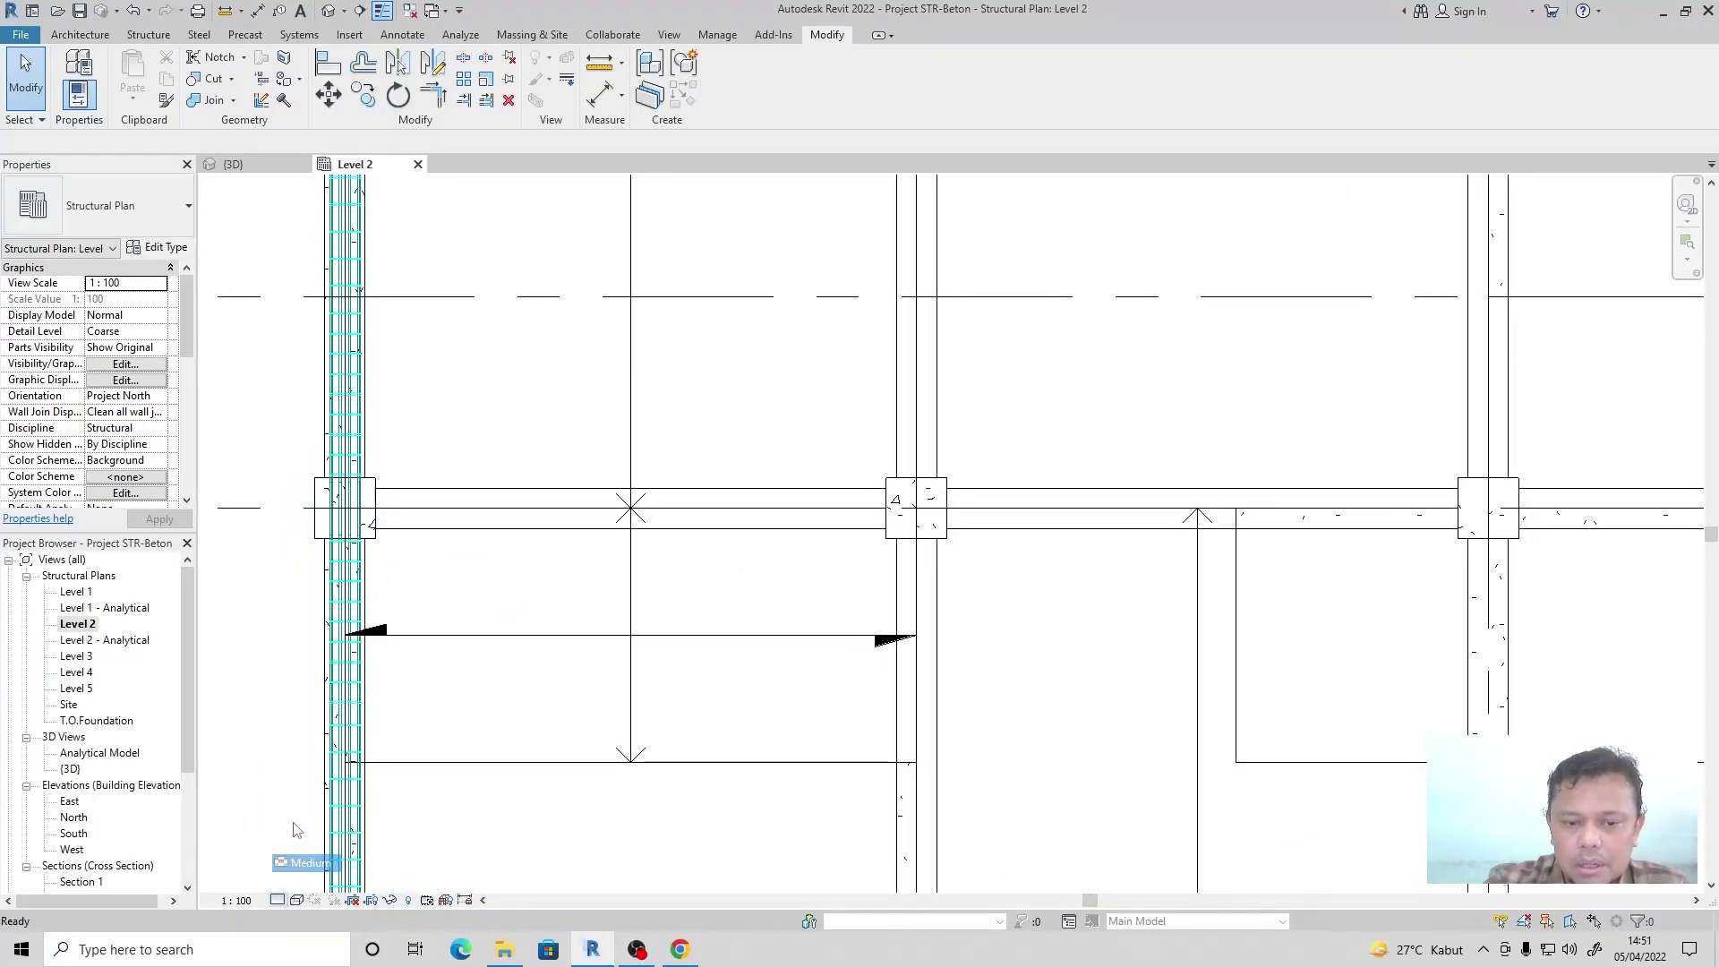
Inspect individual Level 2 floor slabs around grids B to E, along with the selection options and the overall slab layout.
left_click(456, 761)
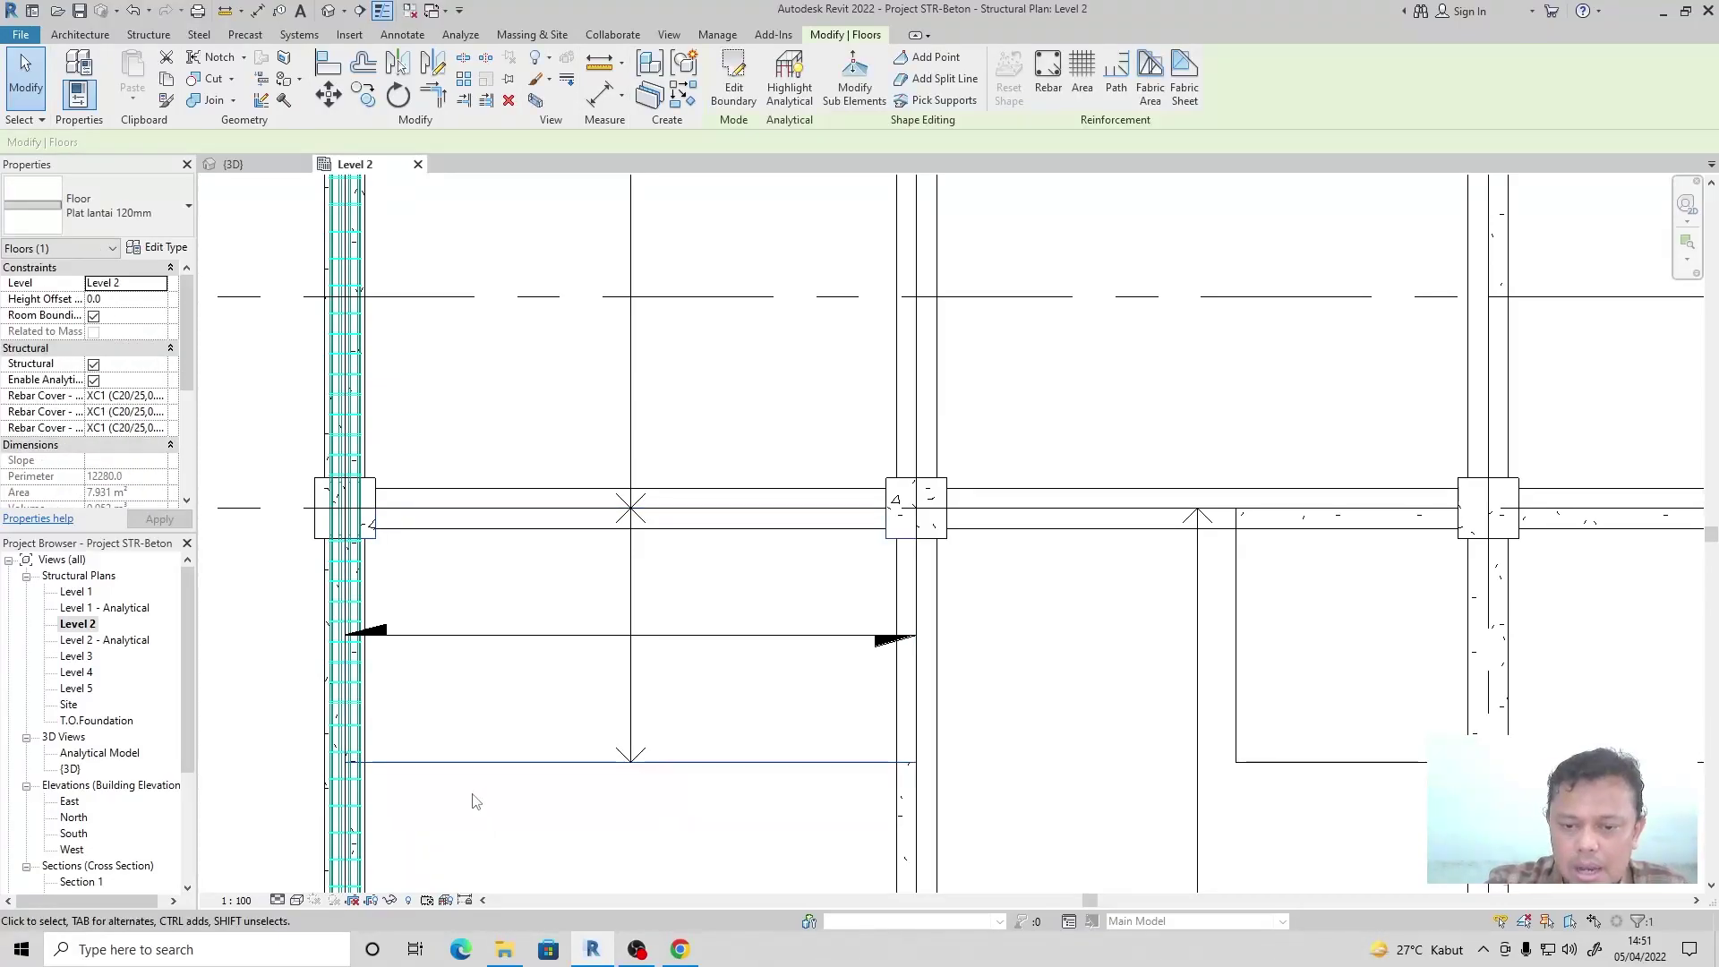
scroll(654, 825, "down", 3)
key("Escape")
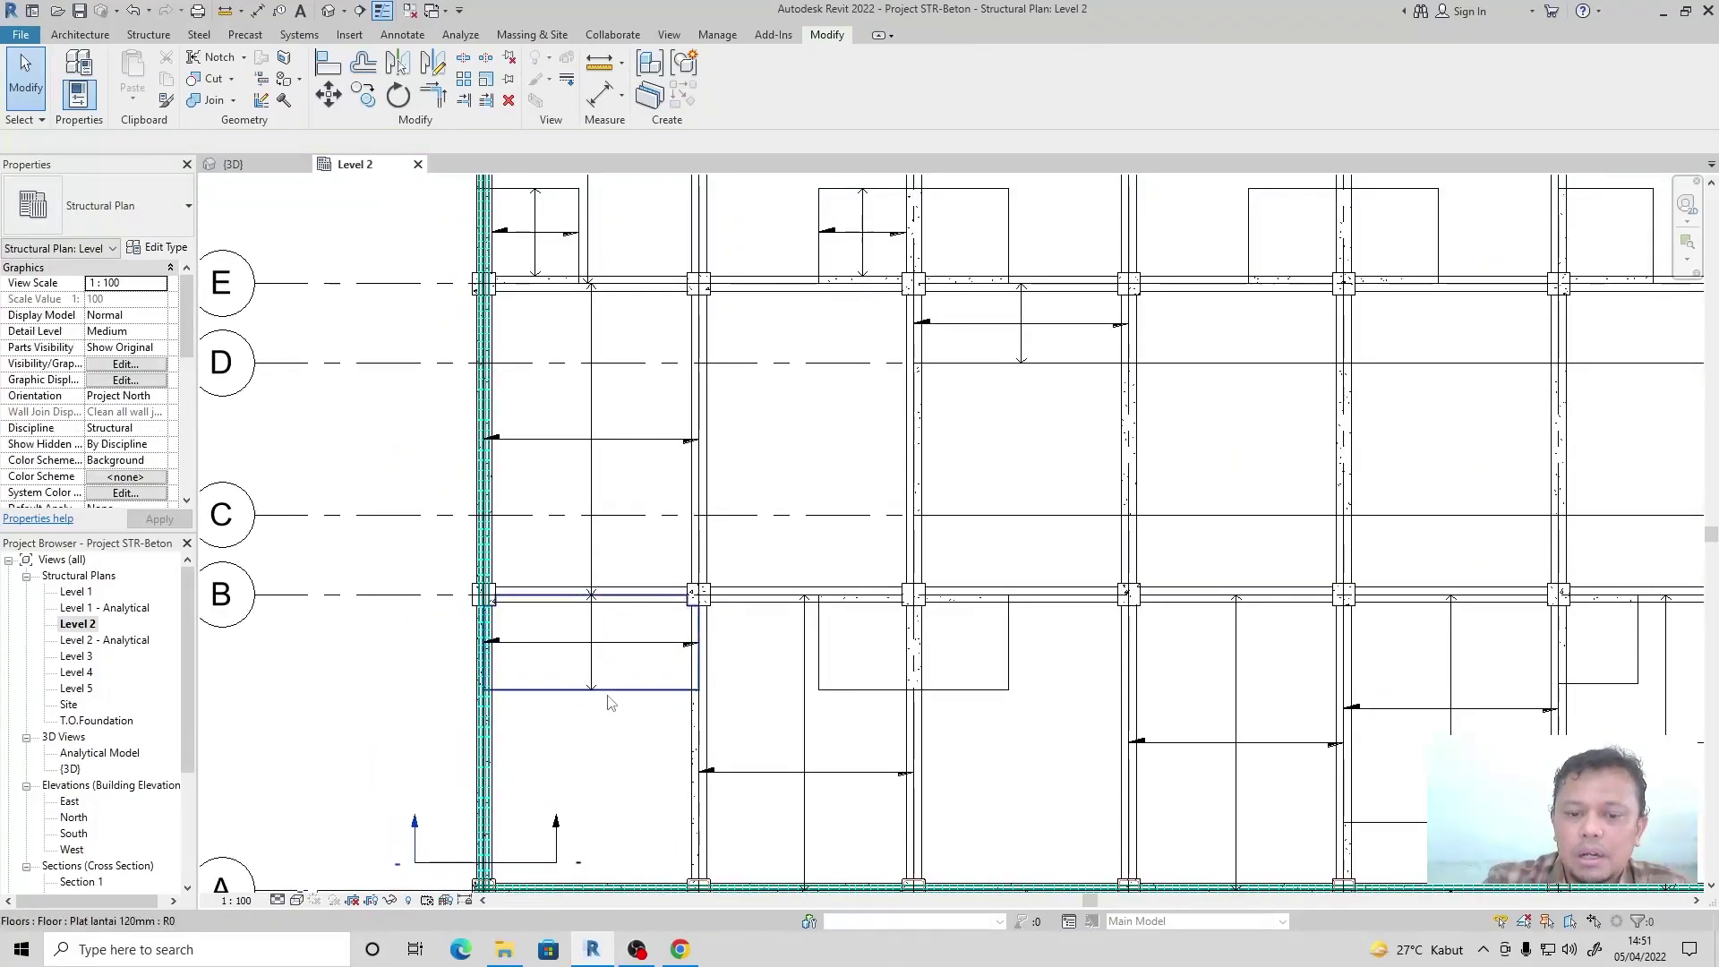
left_click(550, 689)
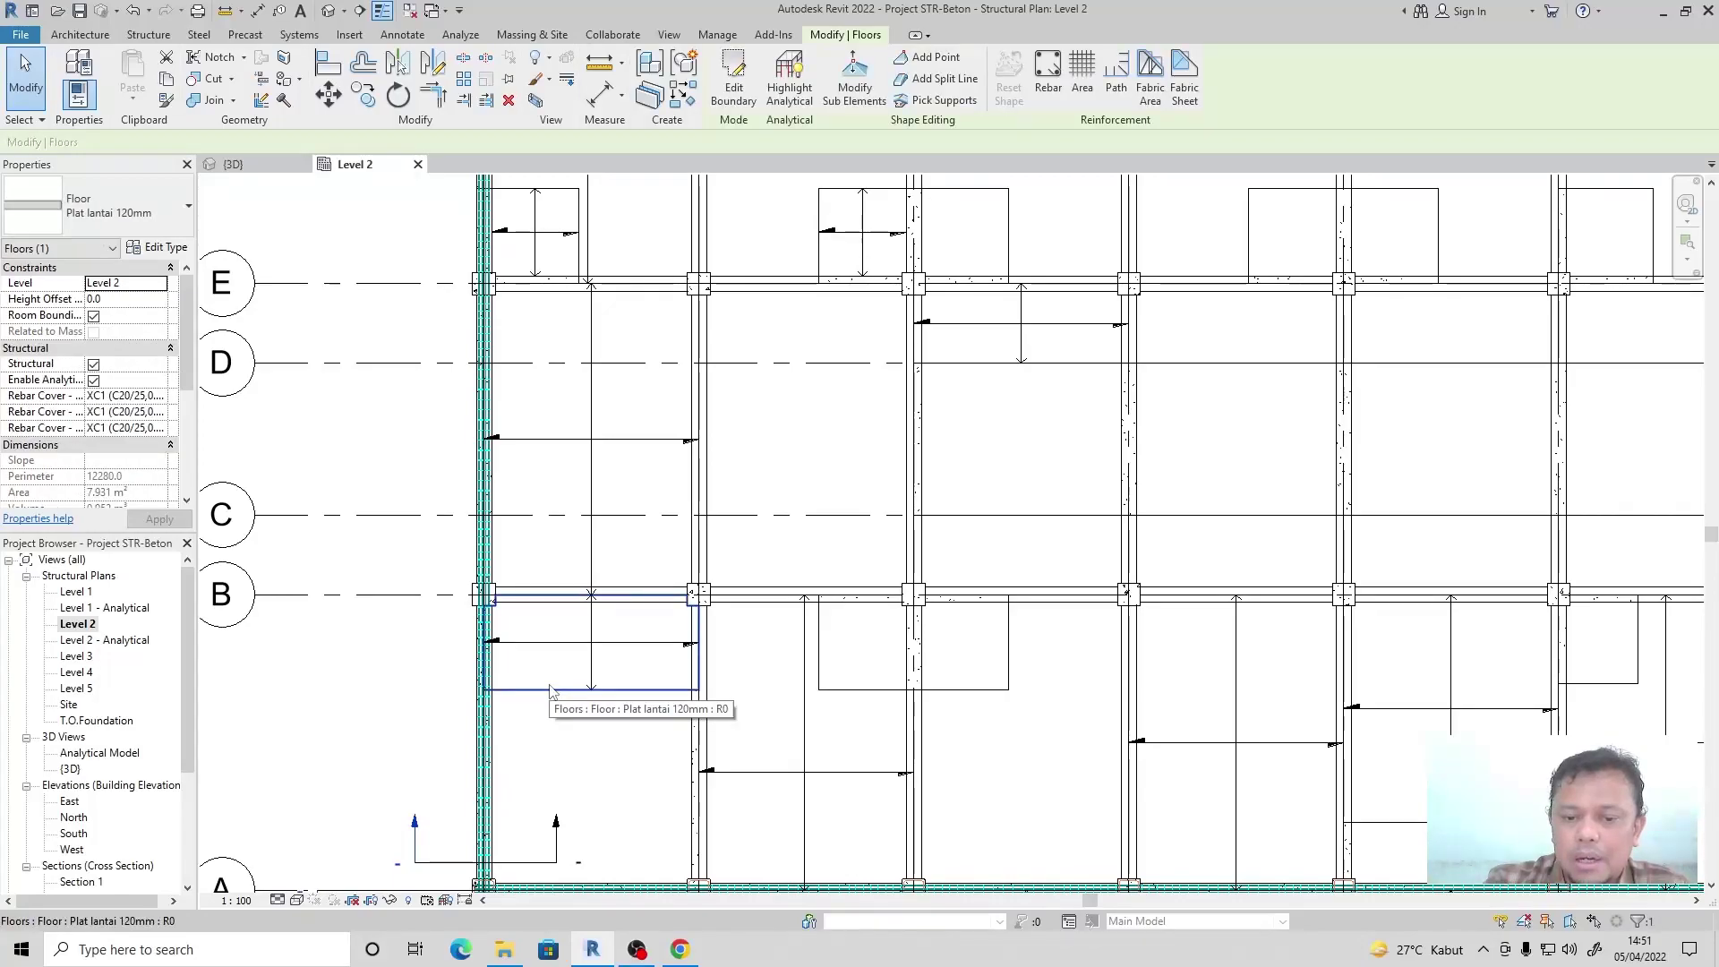
left_click(513, 487)
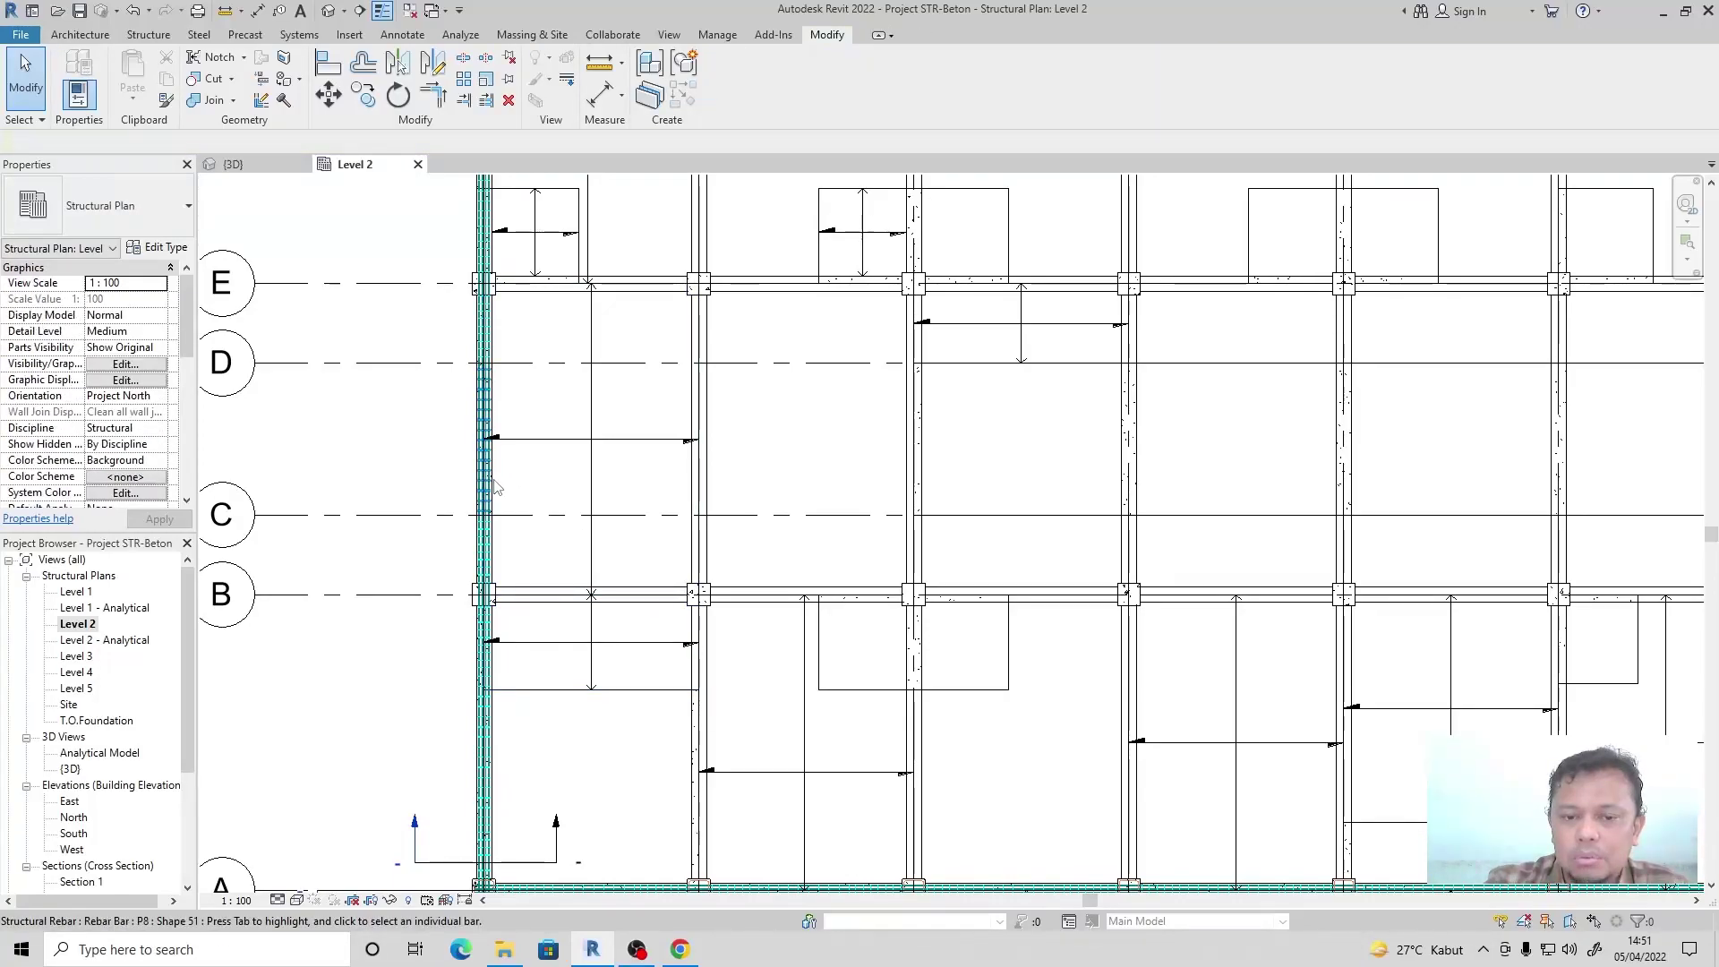
left_click(491, 309)
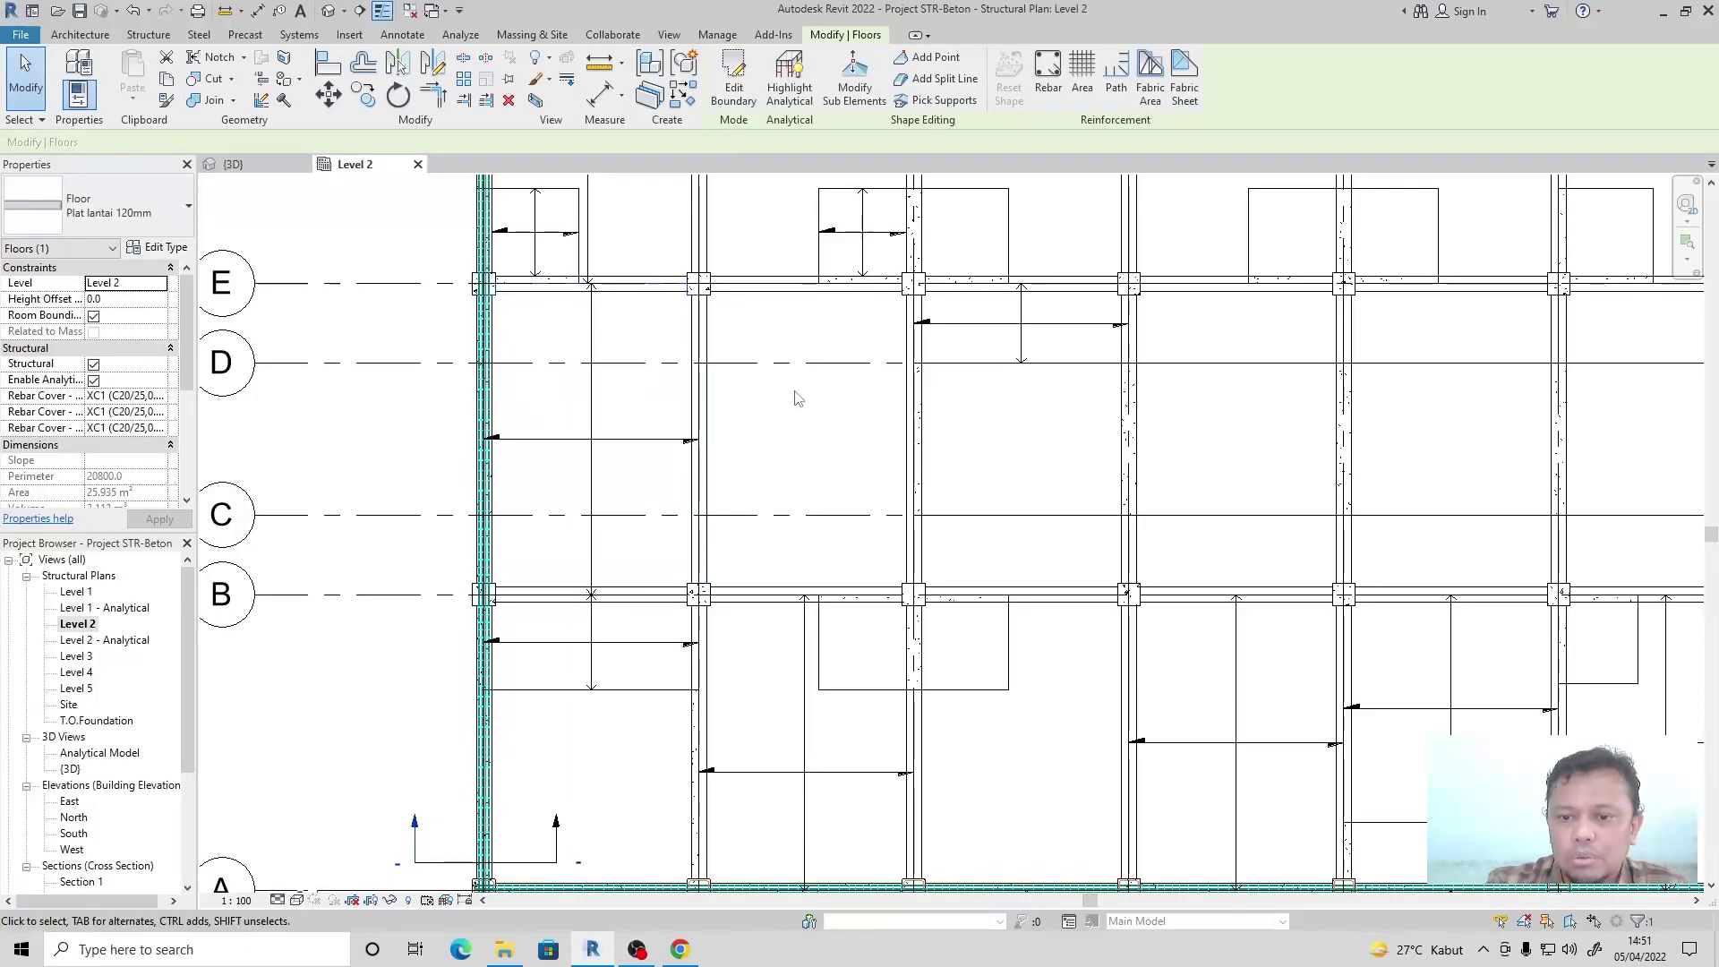
left_click(779, 324)
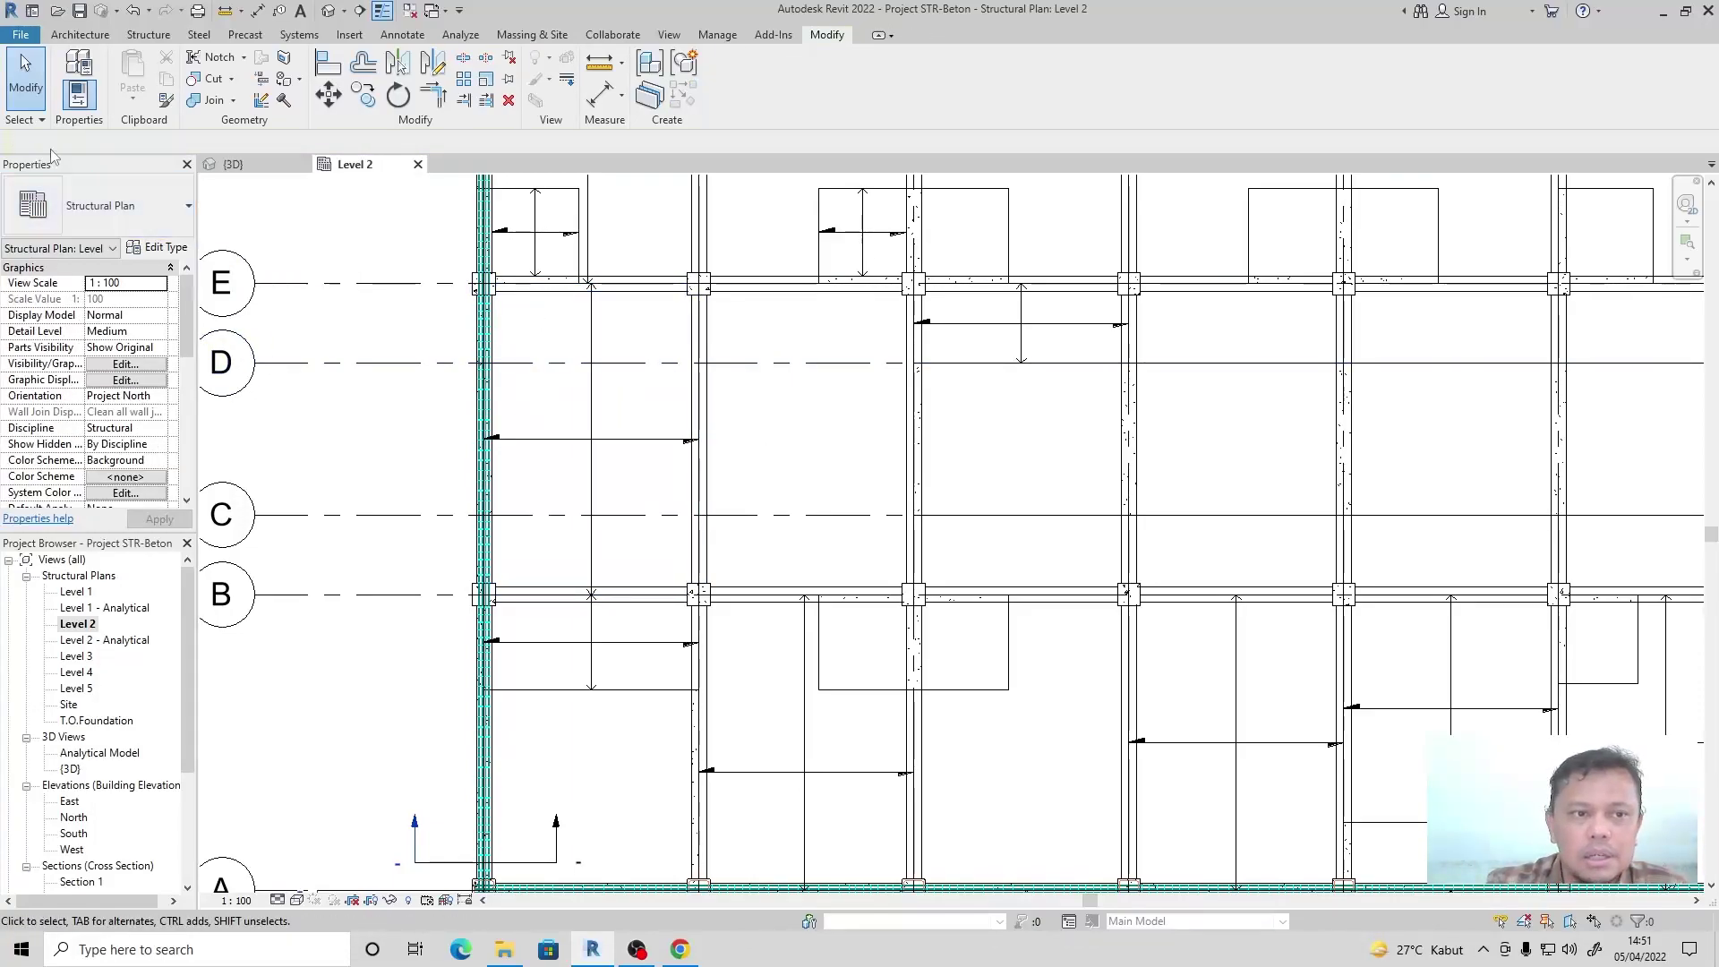
left_click(39, 120)
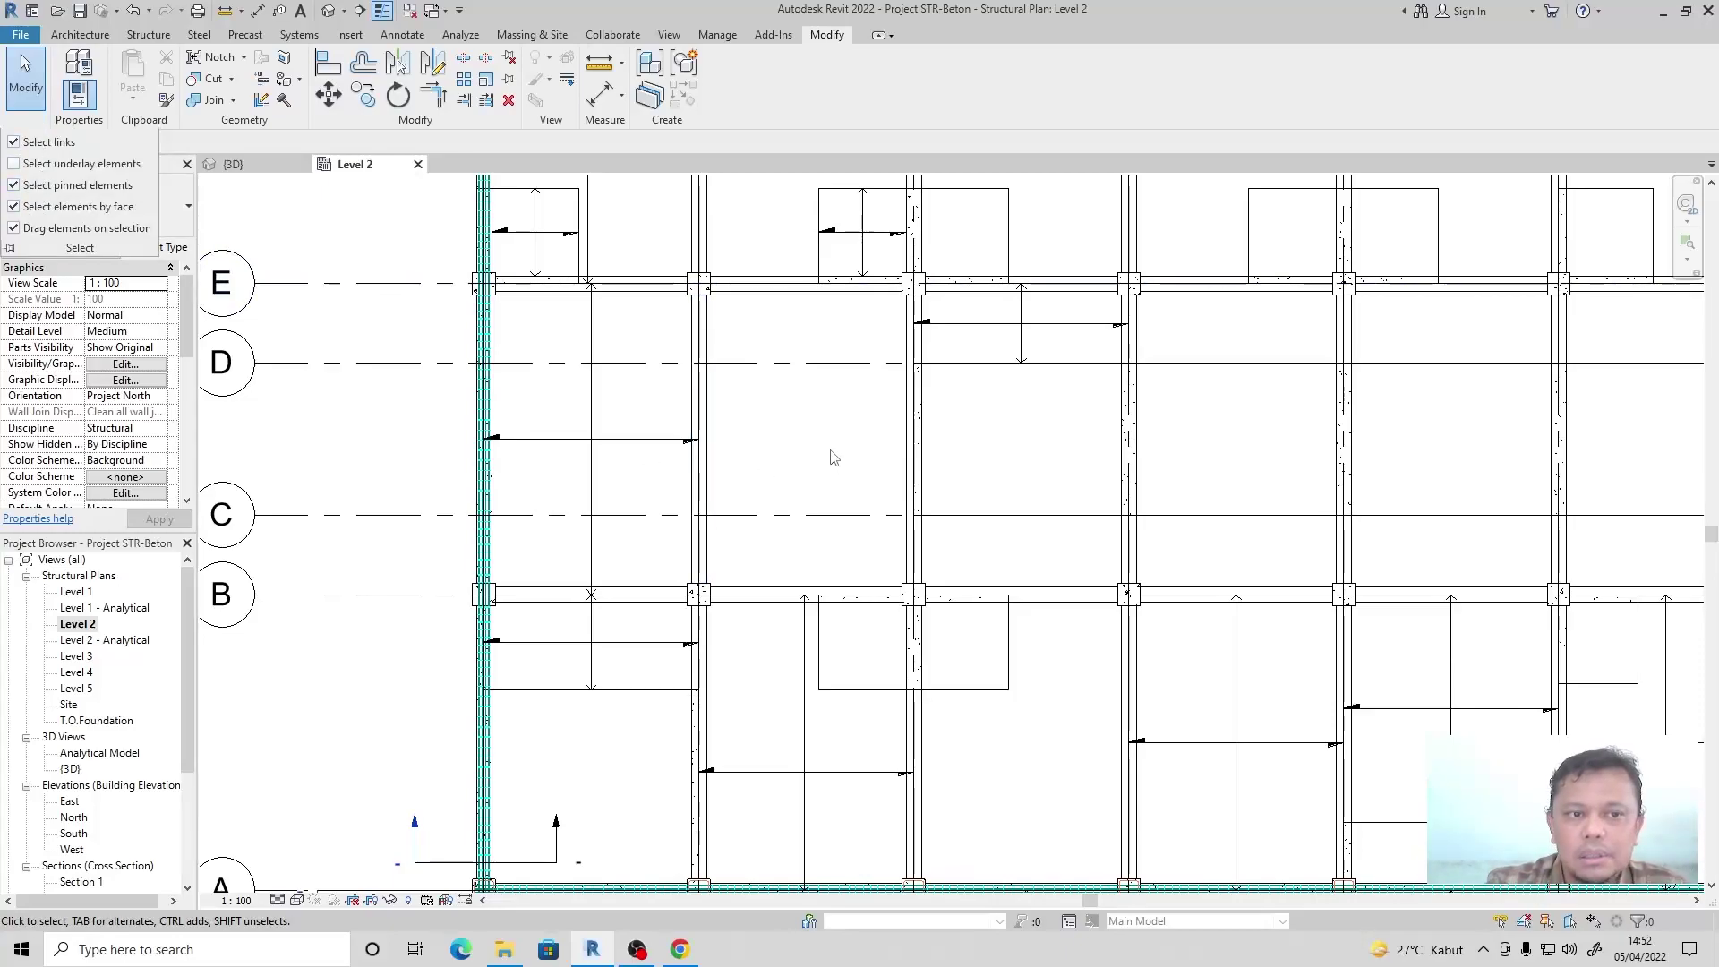
left_click(976, 369)
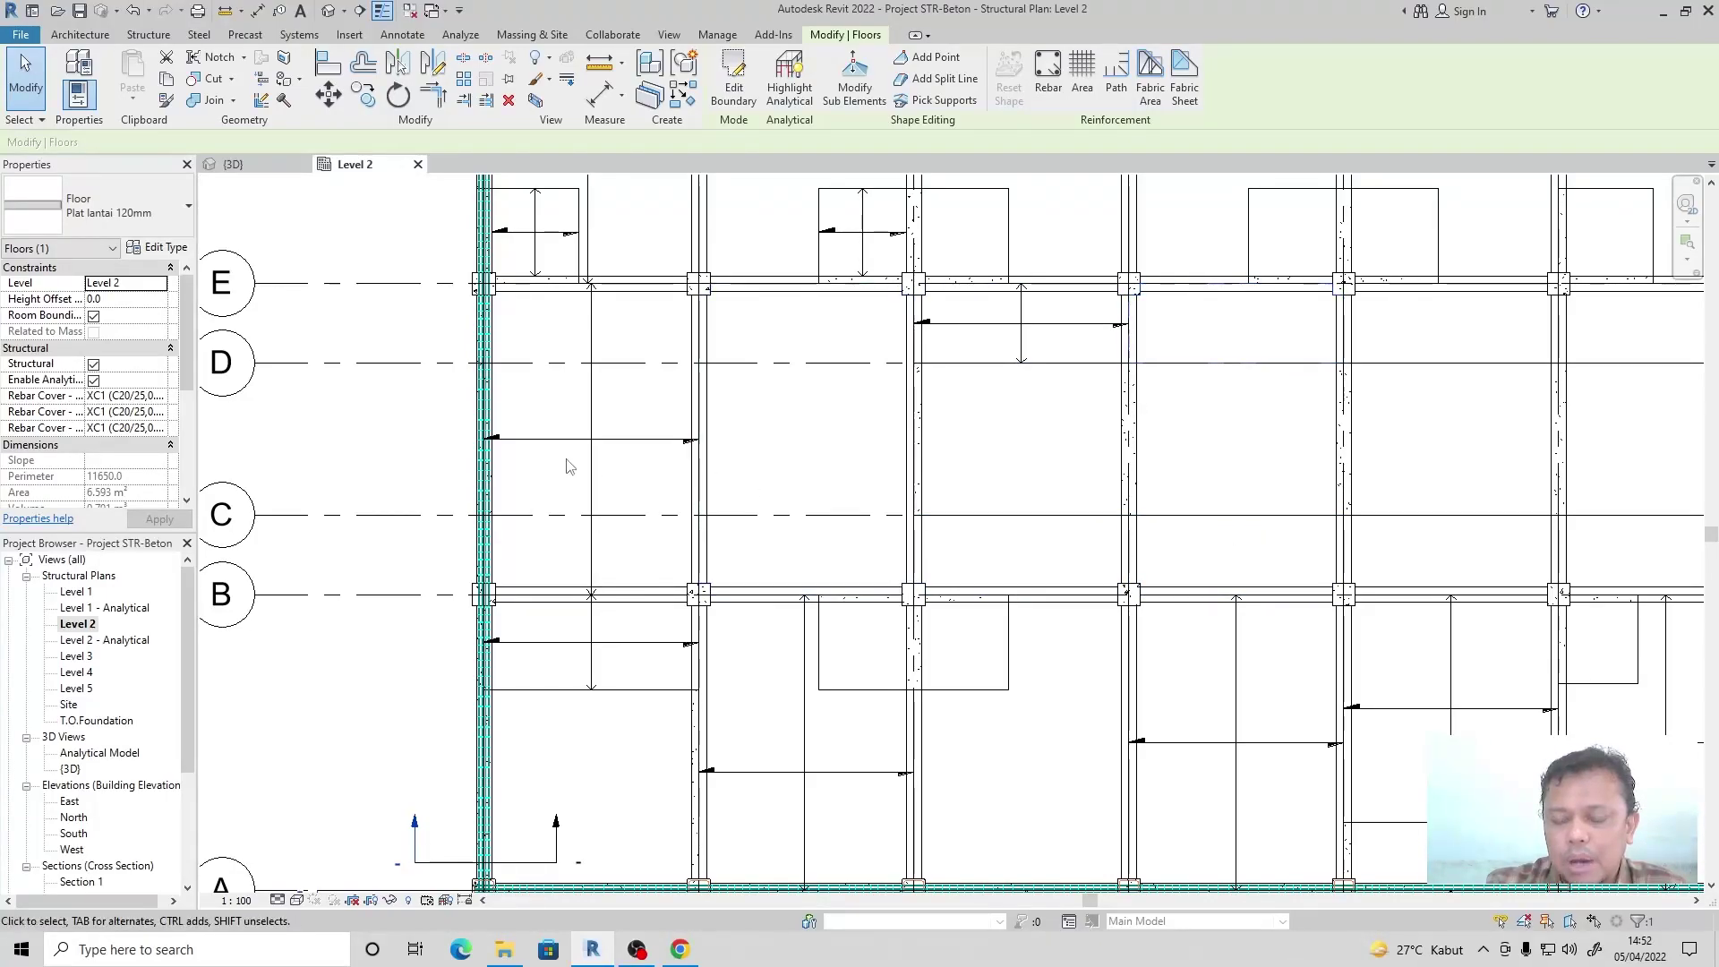
scroll(564, 465, "down", 2)
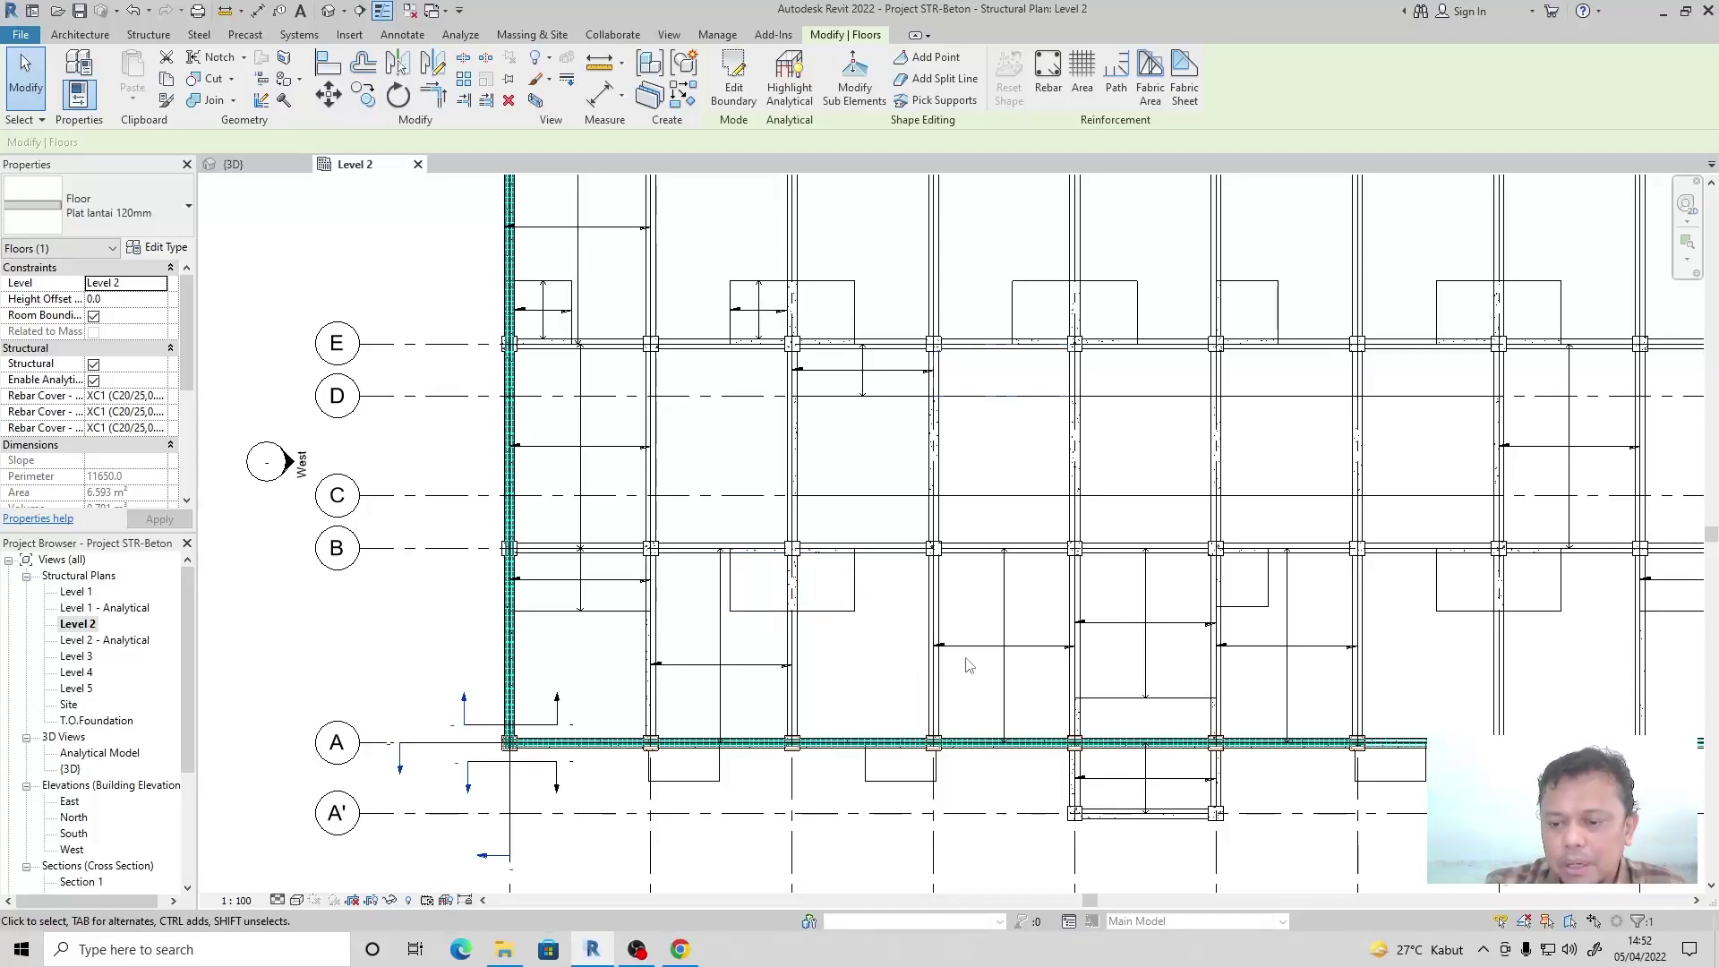
scroll(408, 604, "down", 2)
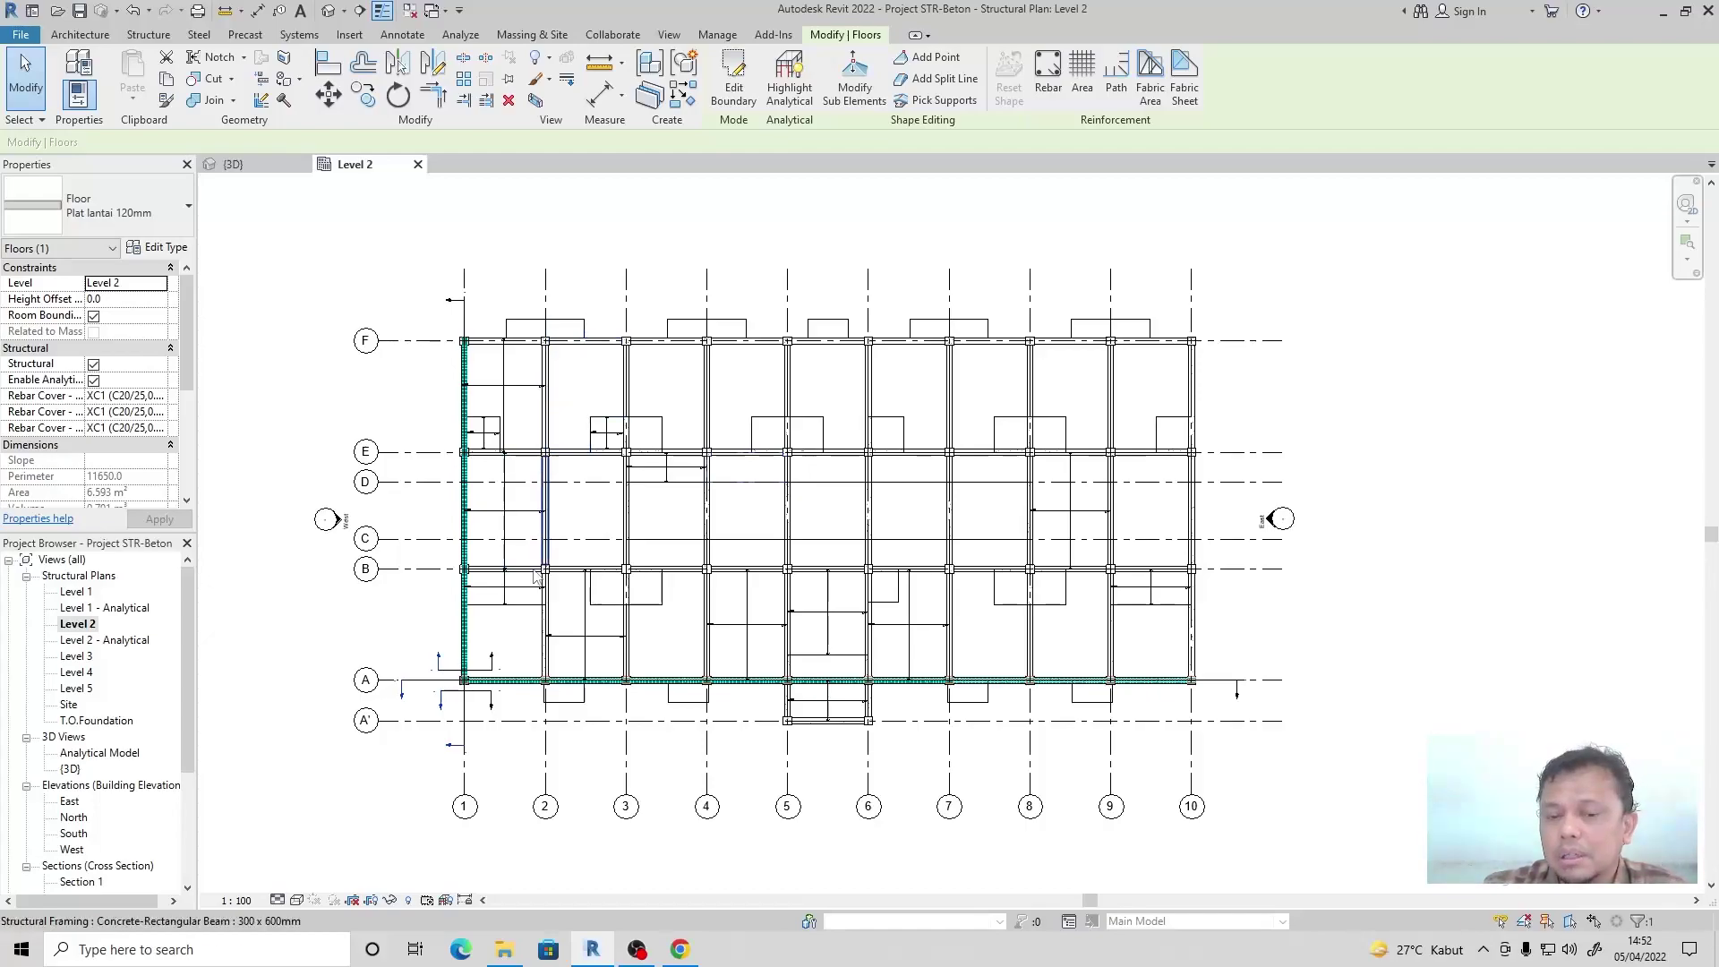
scroll(471, 595, "up", 4)
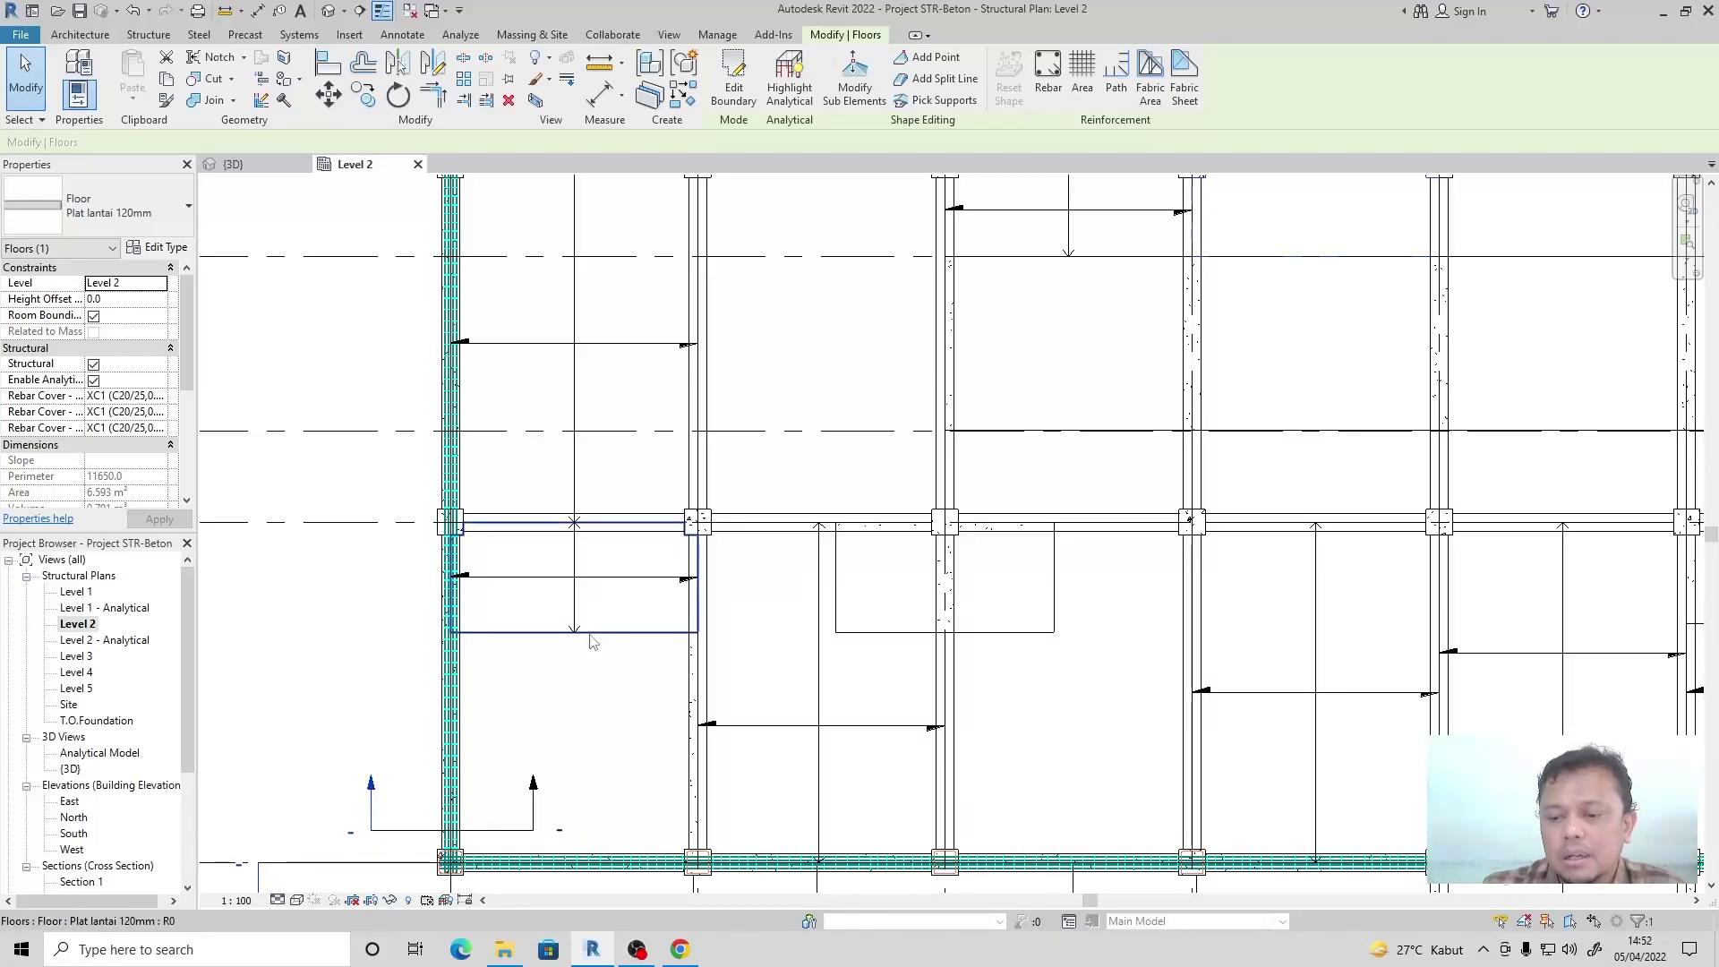
scroll(652, 689, "down", 2)
scroll(696, 729, "up", 2)
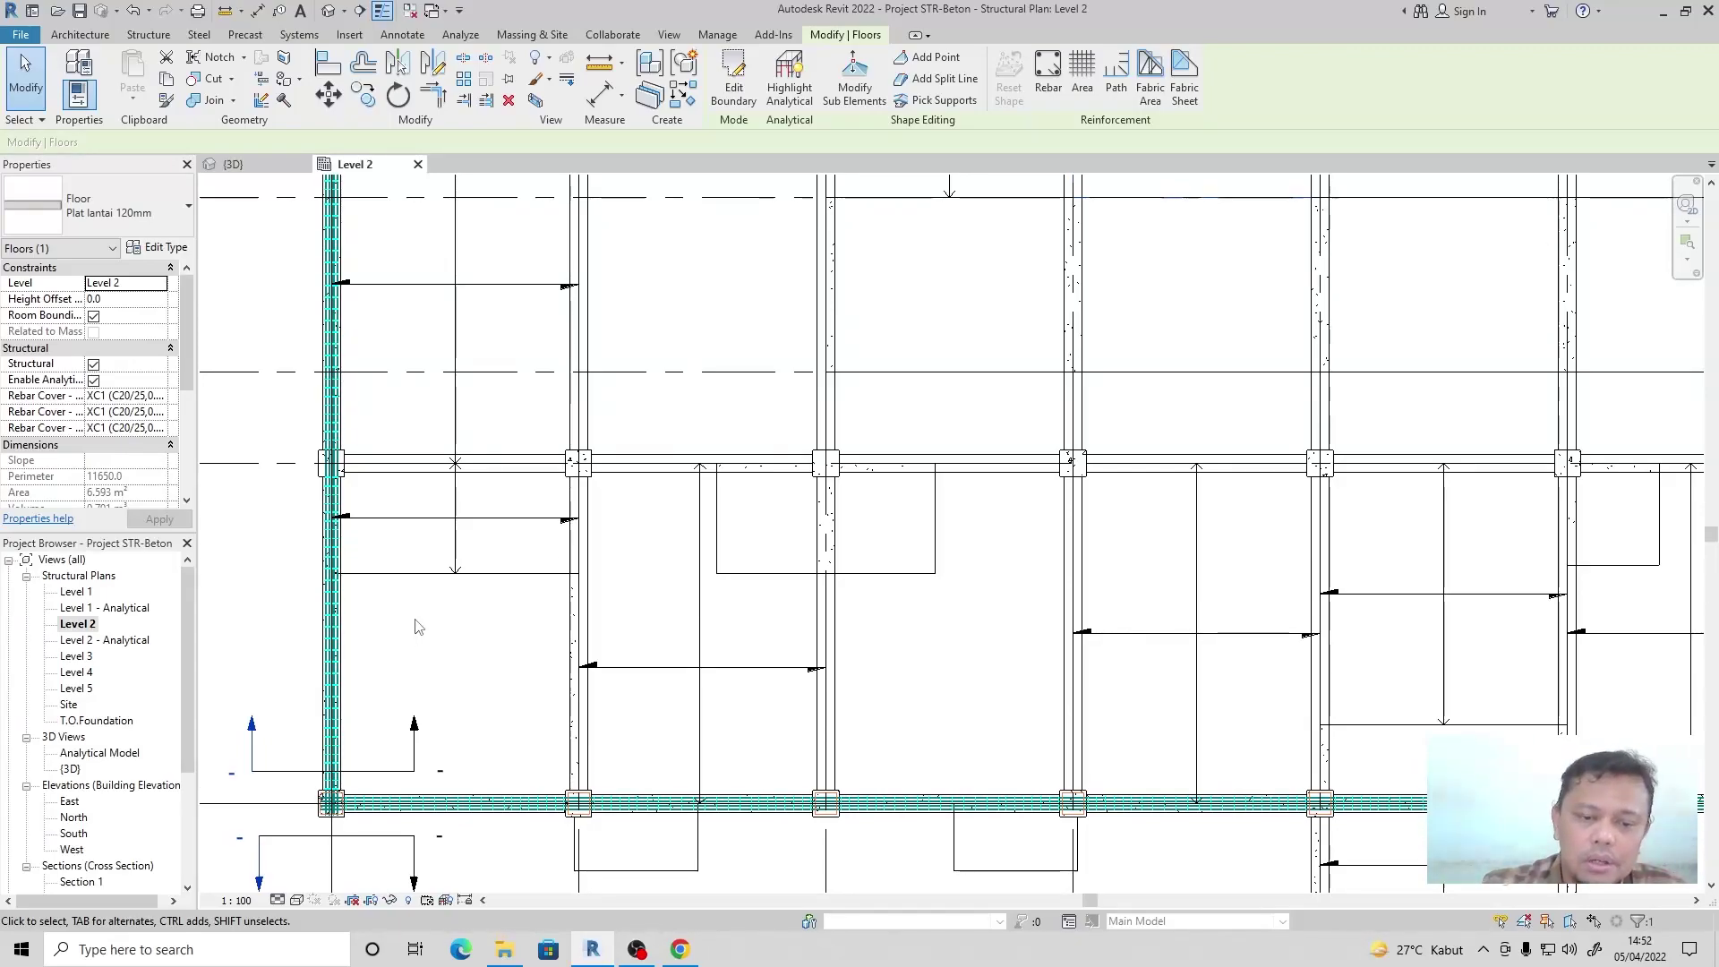
scroll(418, 621, "down", 2)
scroll(453, 582, "up", 3)
Start area reinforcement on the floor slab just south of grid B between grids 1 and 2, with P8 top major bars at 150 mm spacing.
left_click(462, 619)
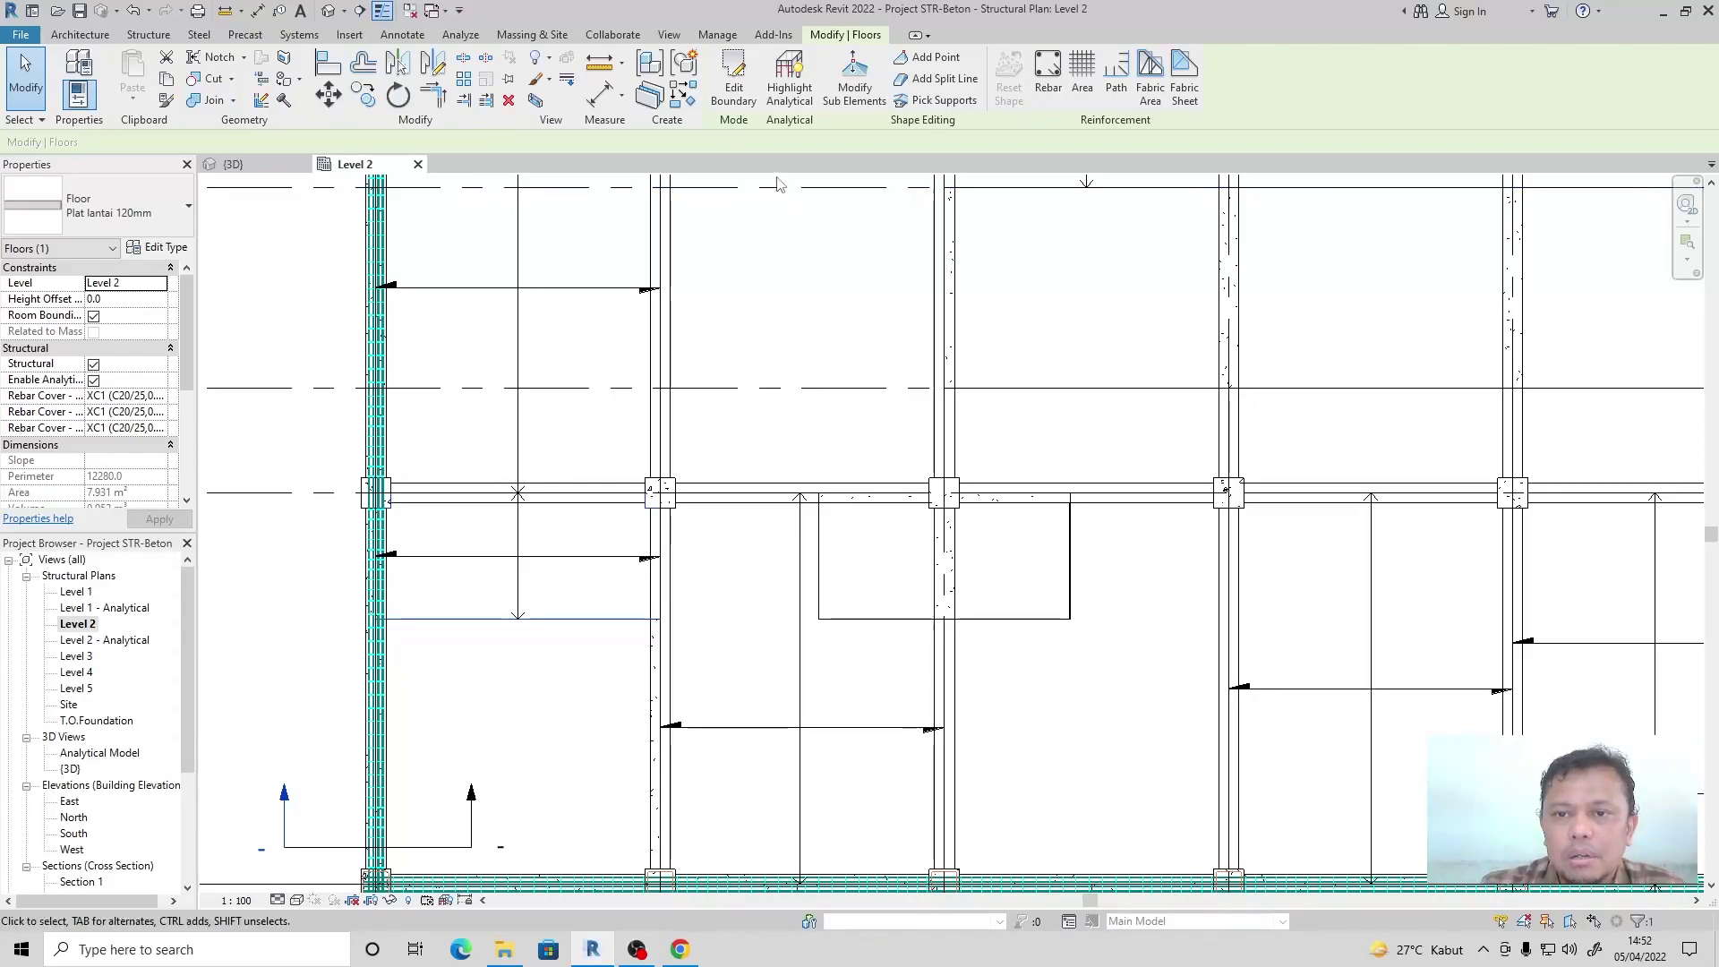
left_click(1081, 81)
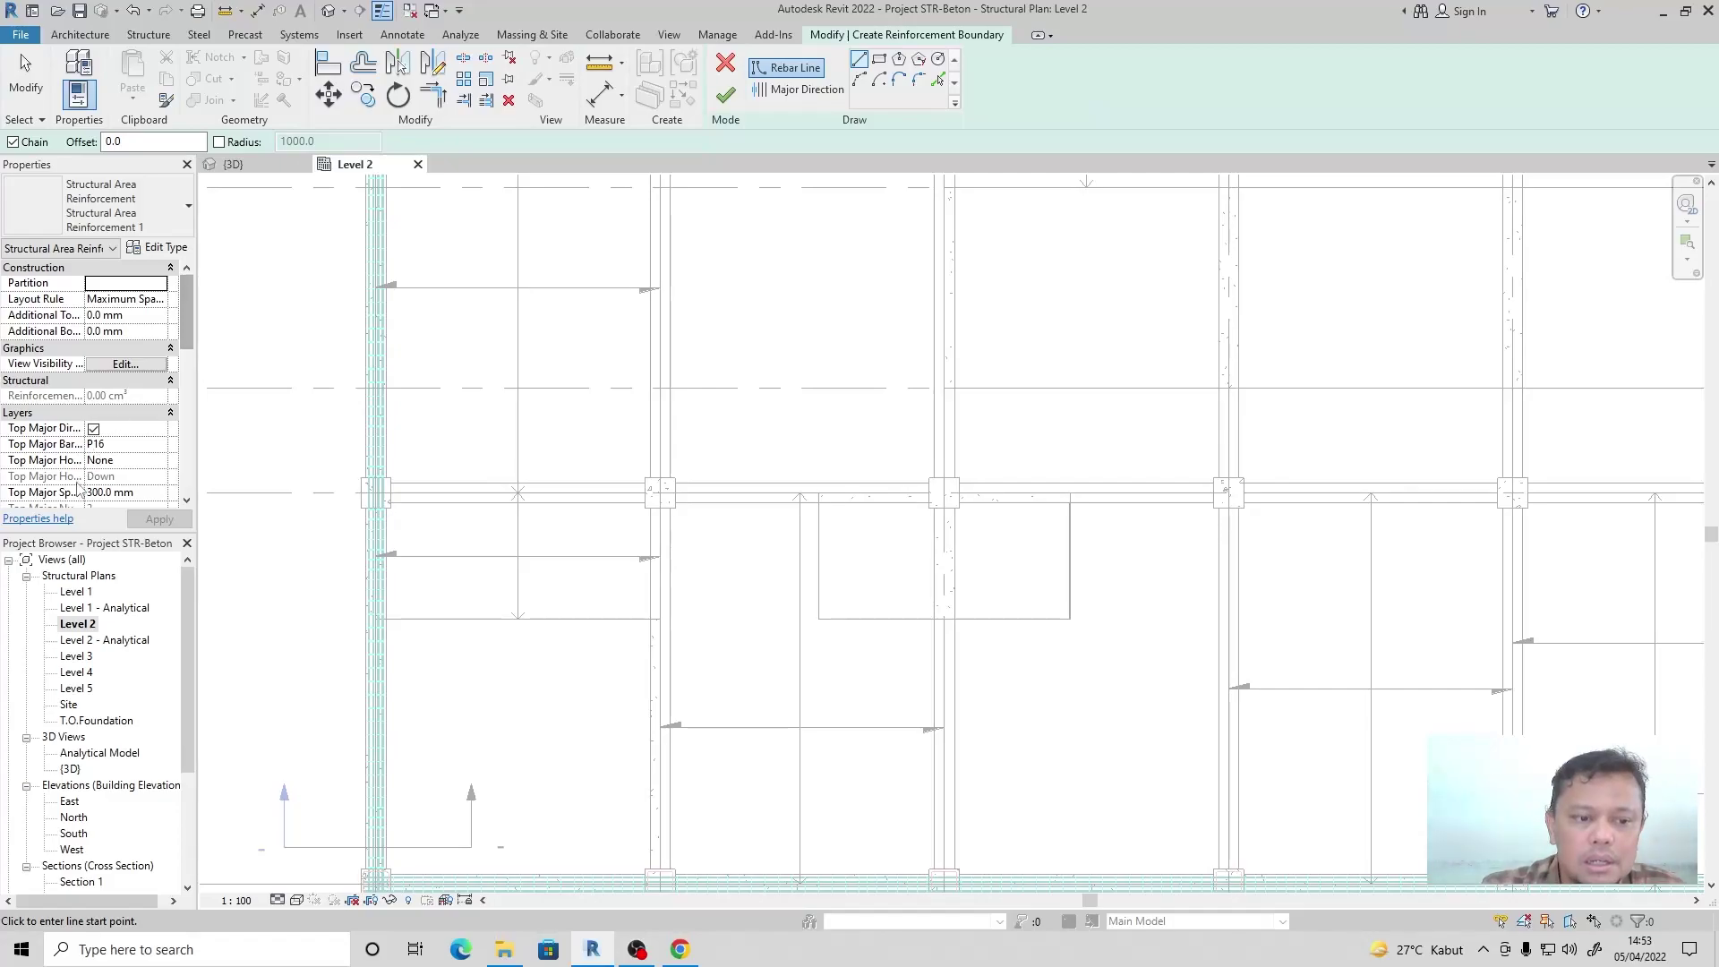
left_click_drag(94, 531, 83, 652)
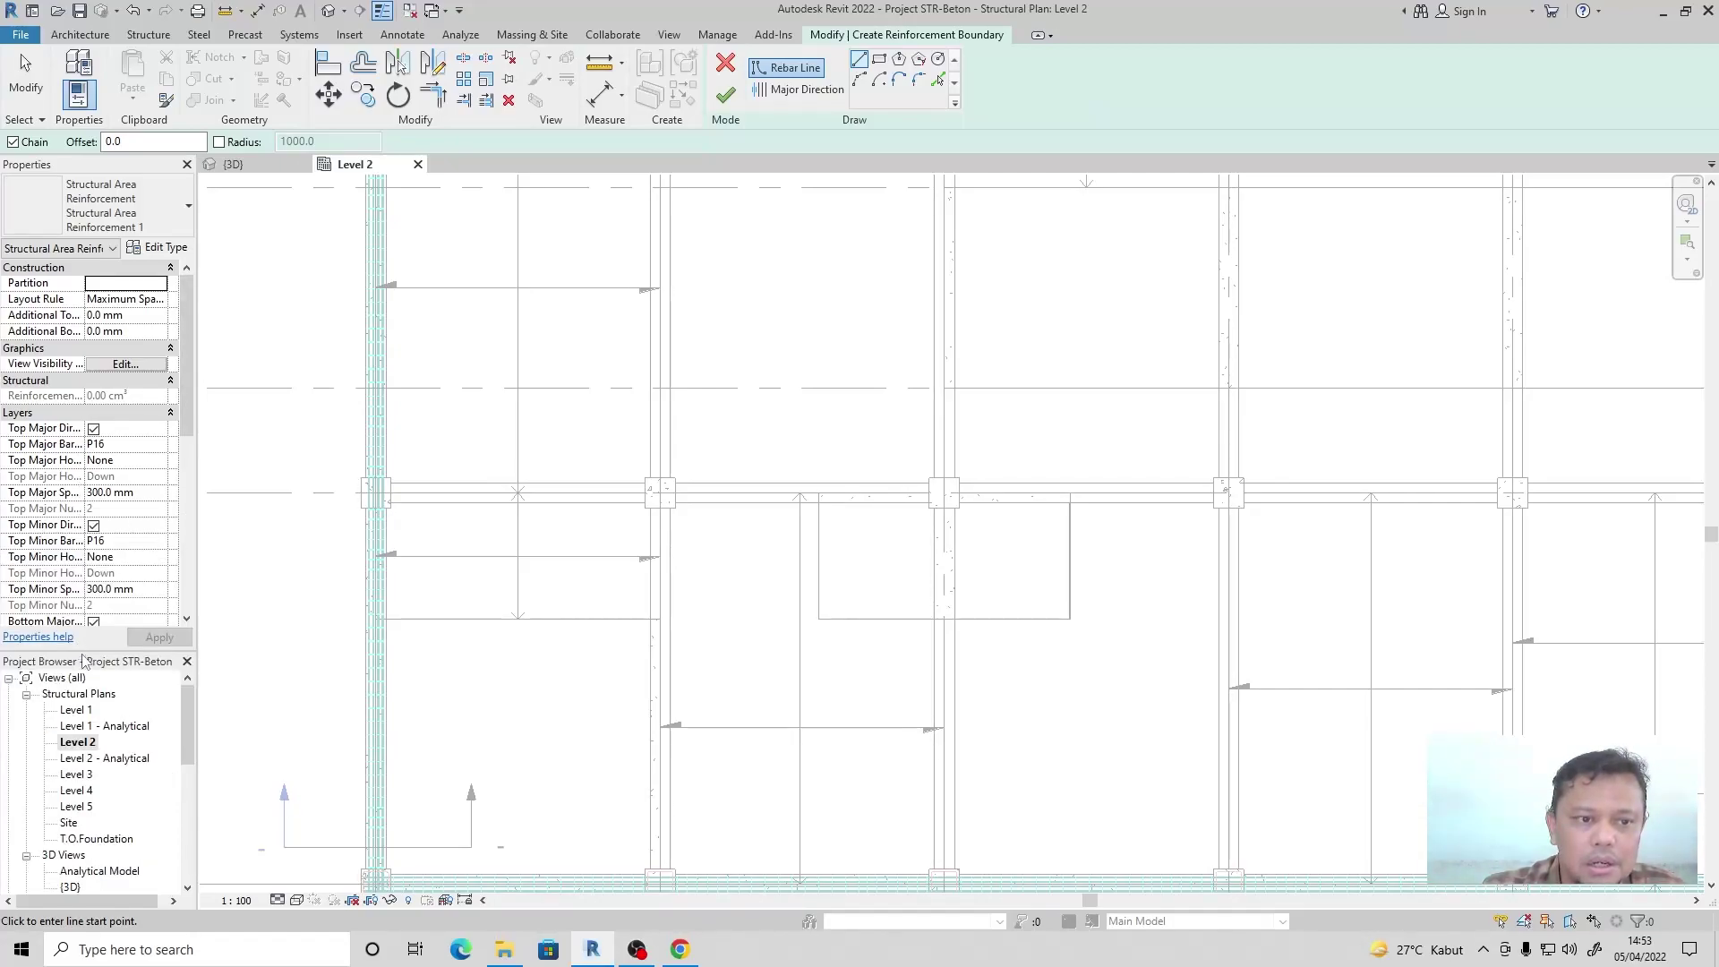
left_click(141, 444)
left_click(159, 445)
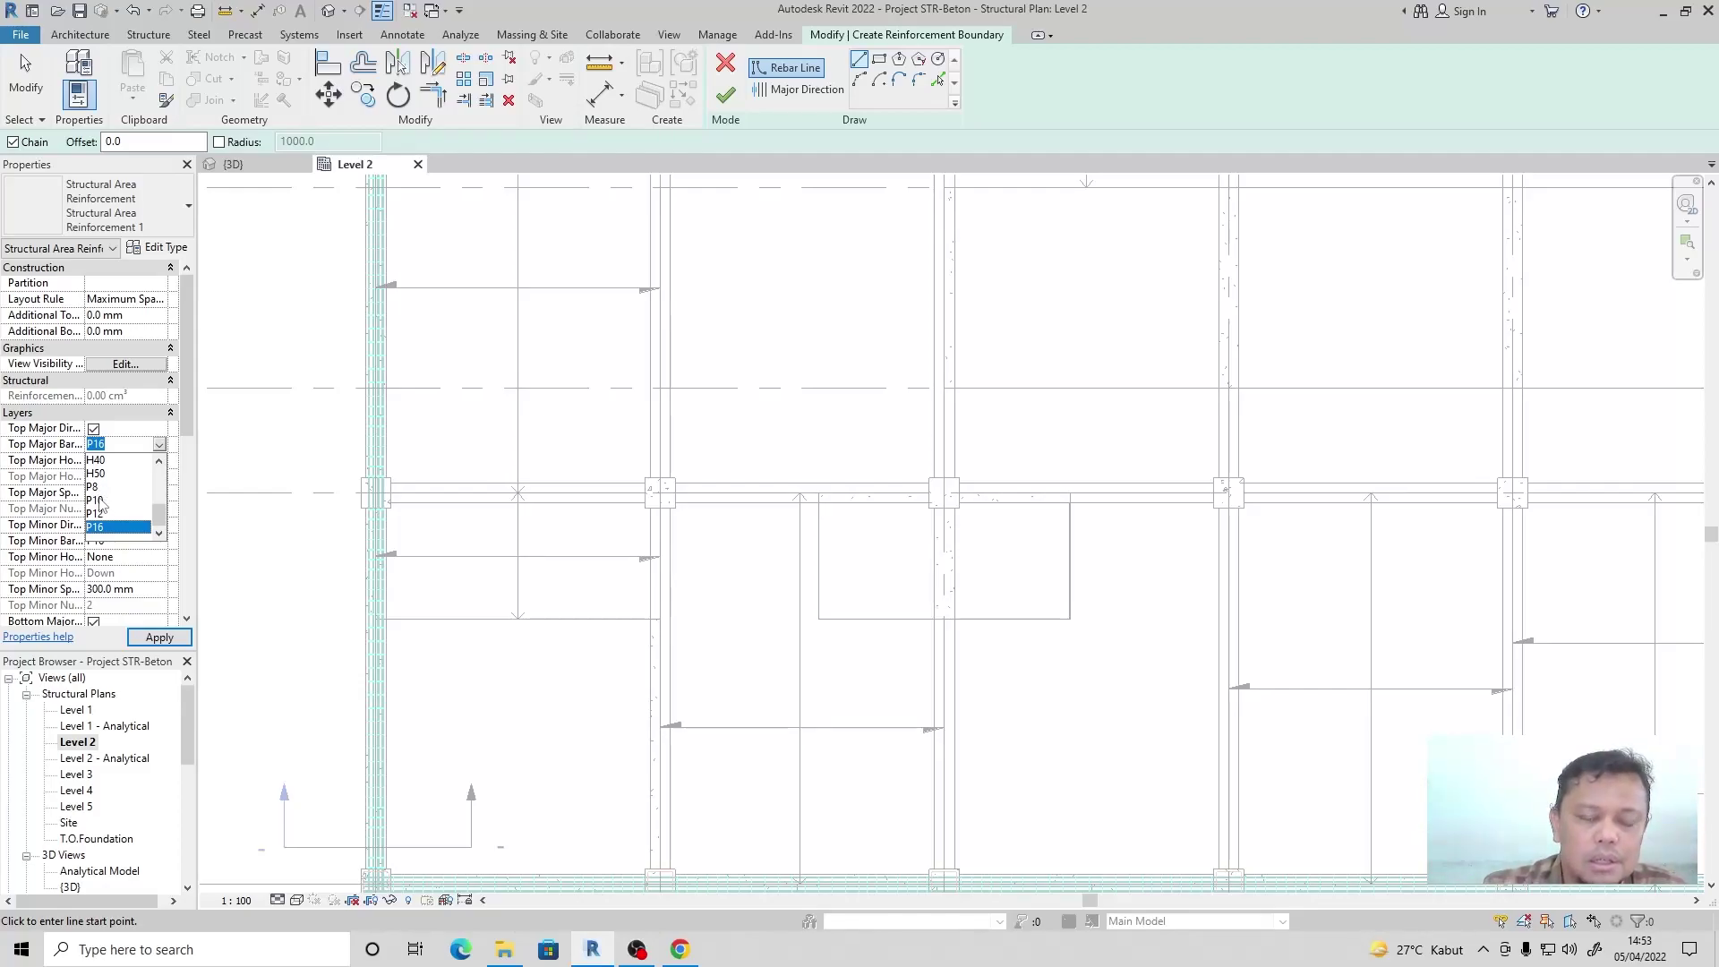
left_click(99, 486)
left_click(147, 492)
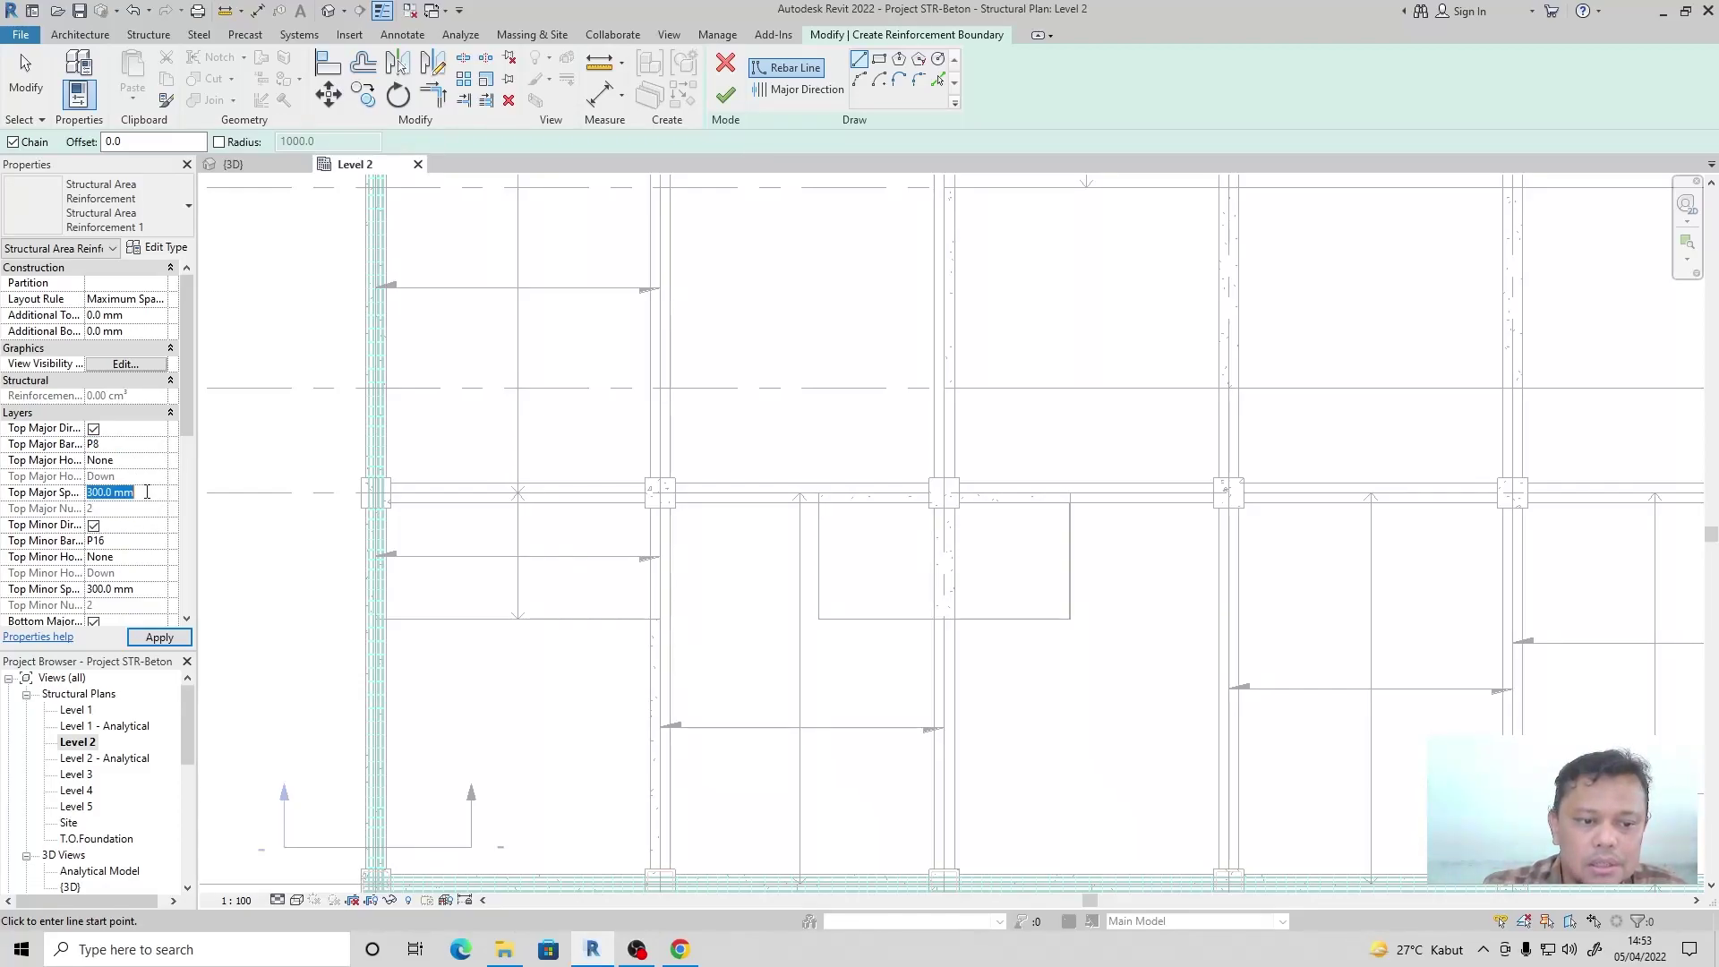
type("150")
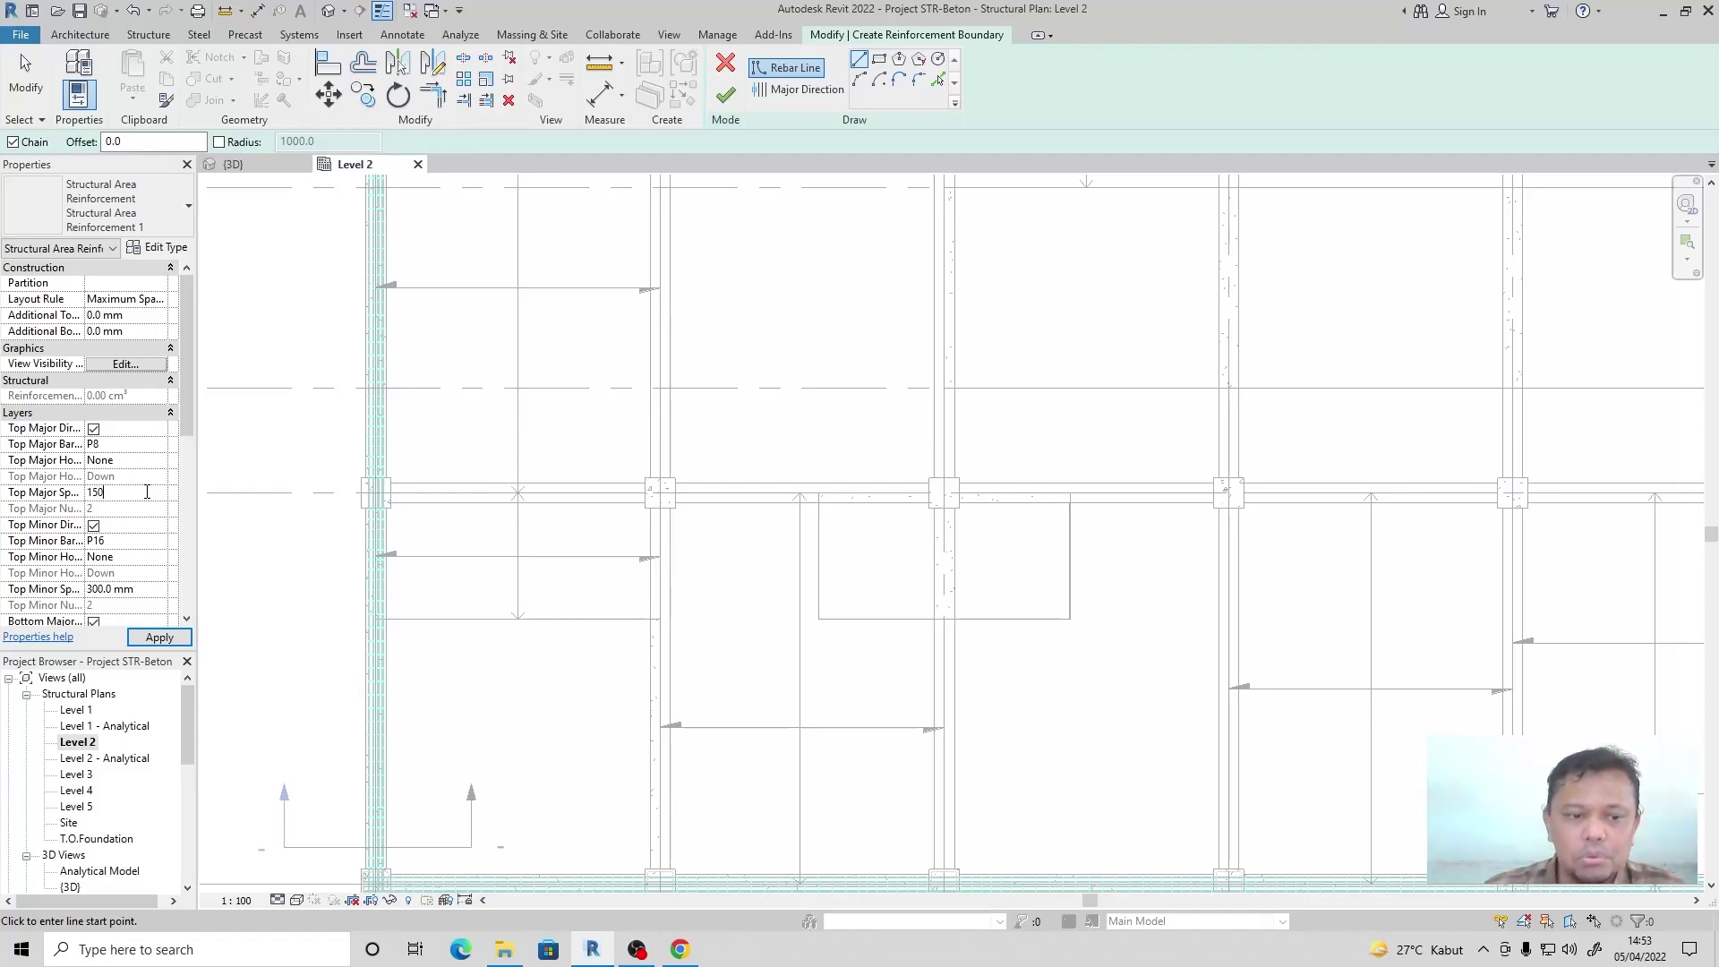
Set the area reinforcement's top minor bars to P8 at 150 mm spacing.
left_click(154, 541)
left_click(160, 543)
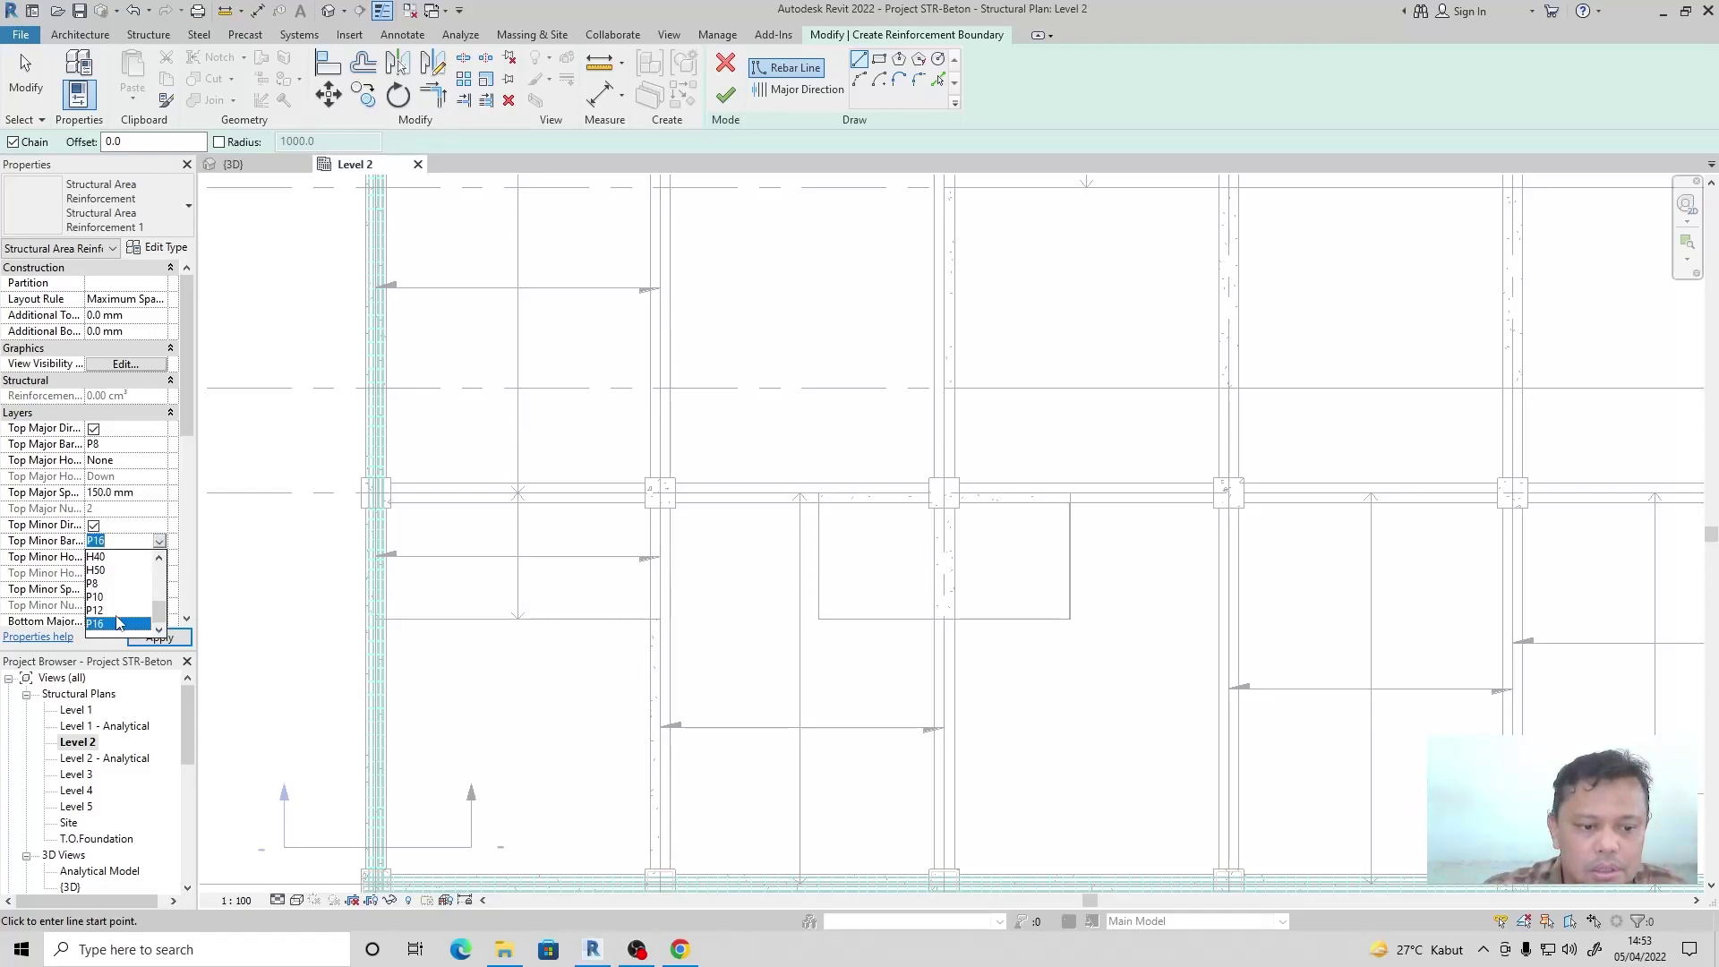
left_click(98, 583)
left_click(163, 588)
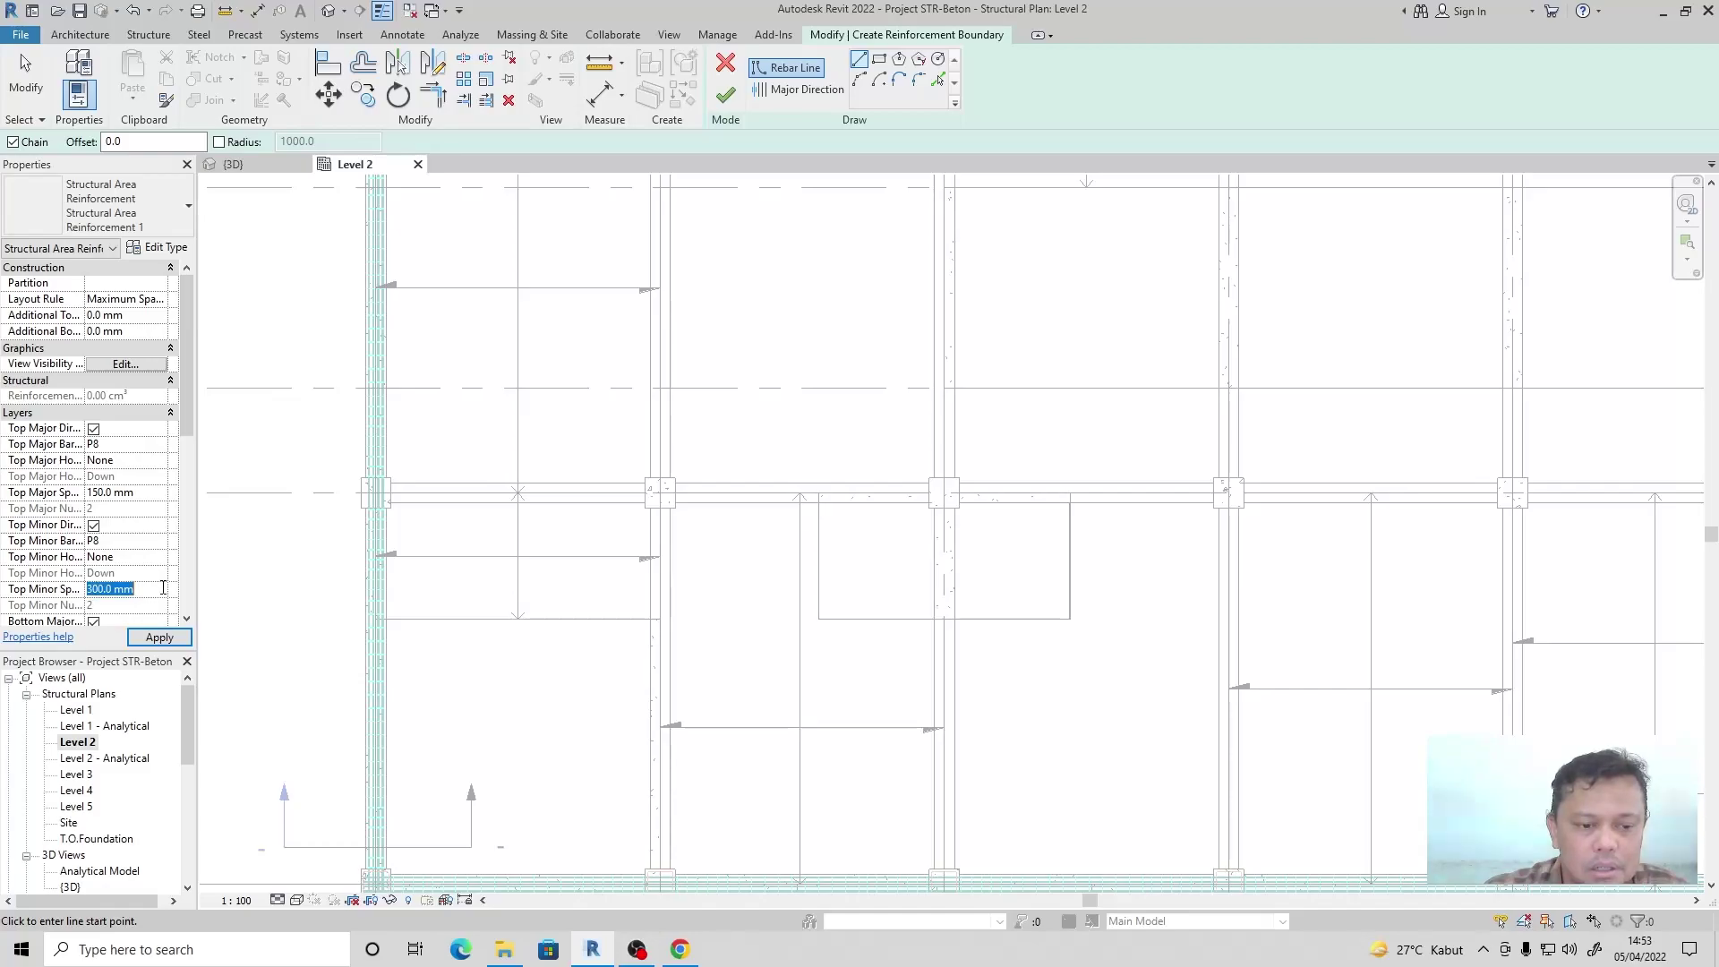
type("150")
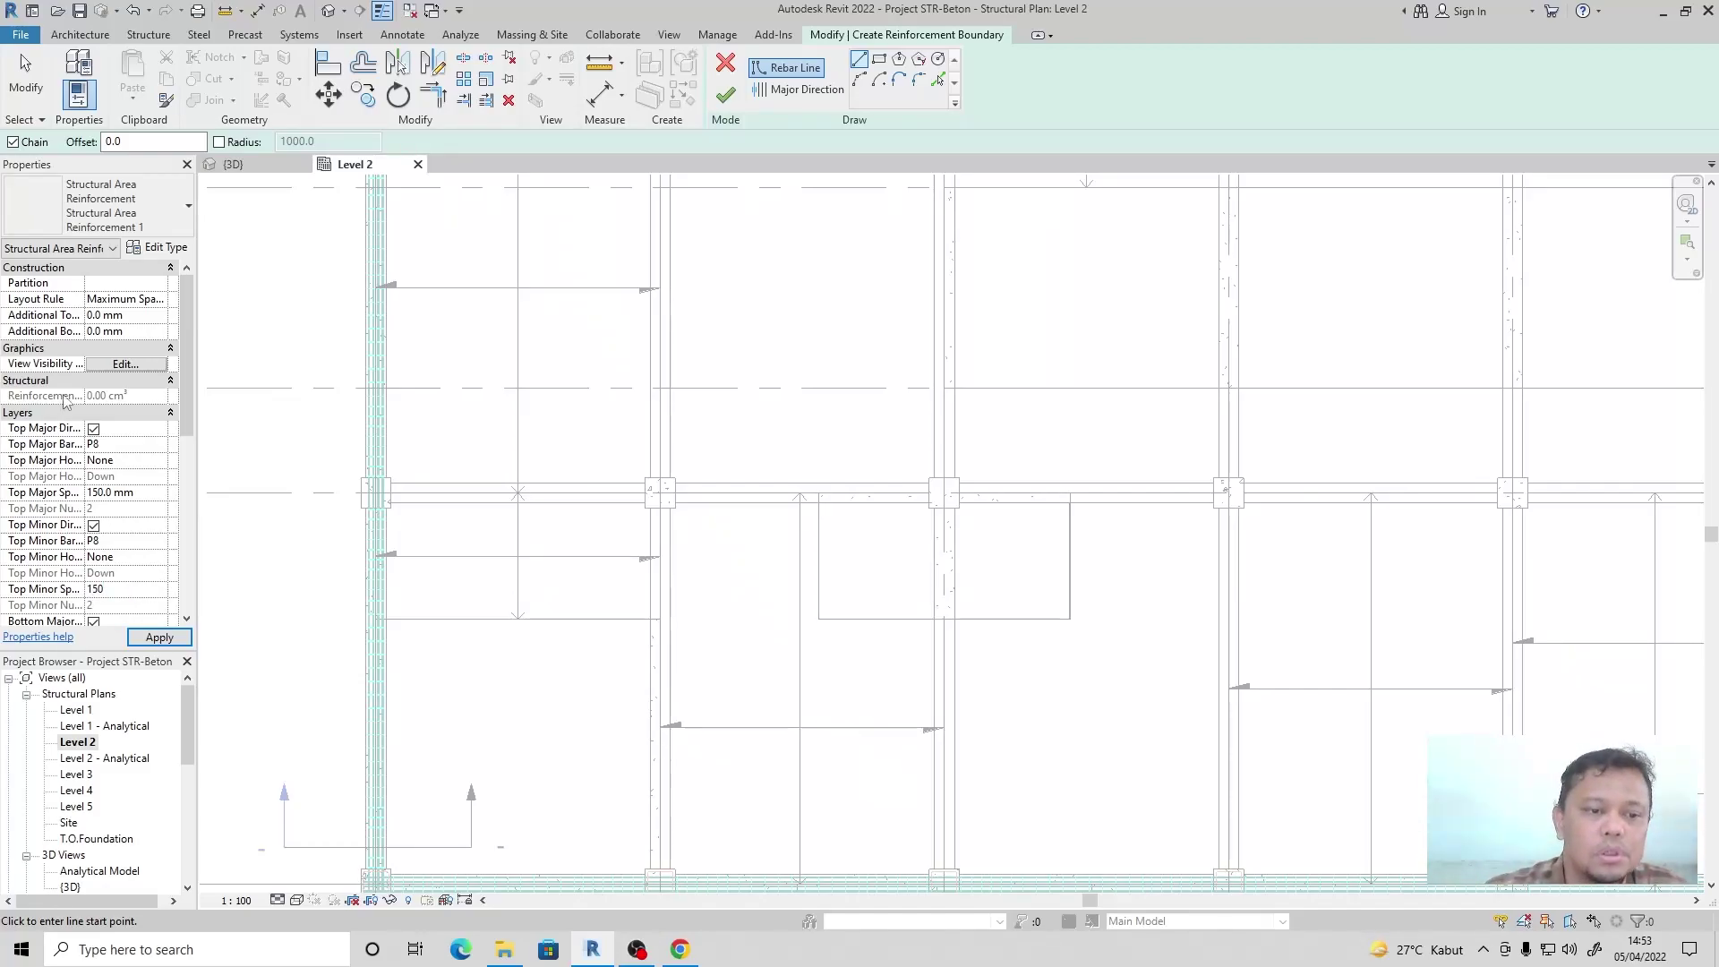
Set the area reinforcement's bottom major bars to P8 at 150 mm spacing.
left_click_drag(188, 358, 188, 452)
left_click(146, 475)
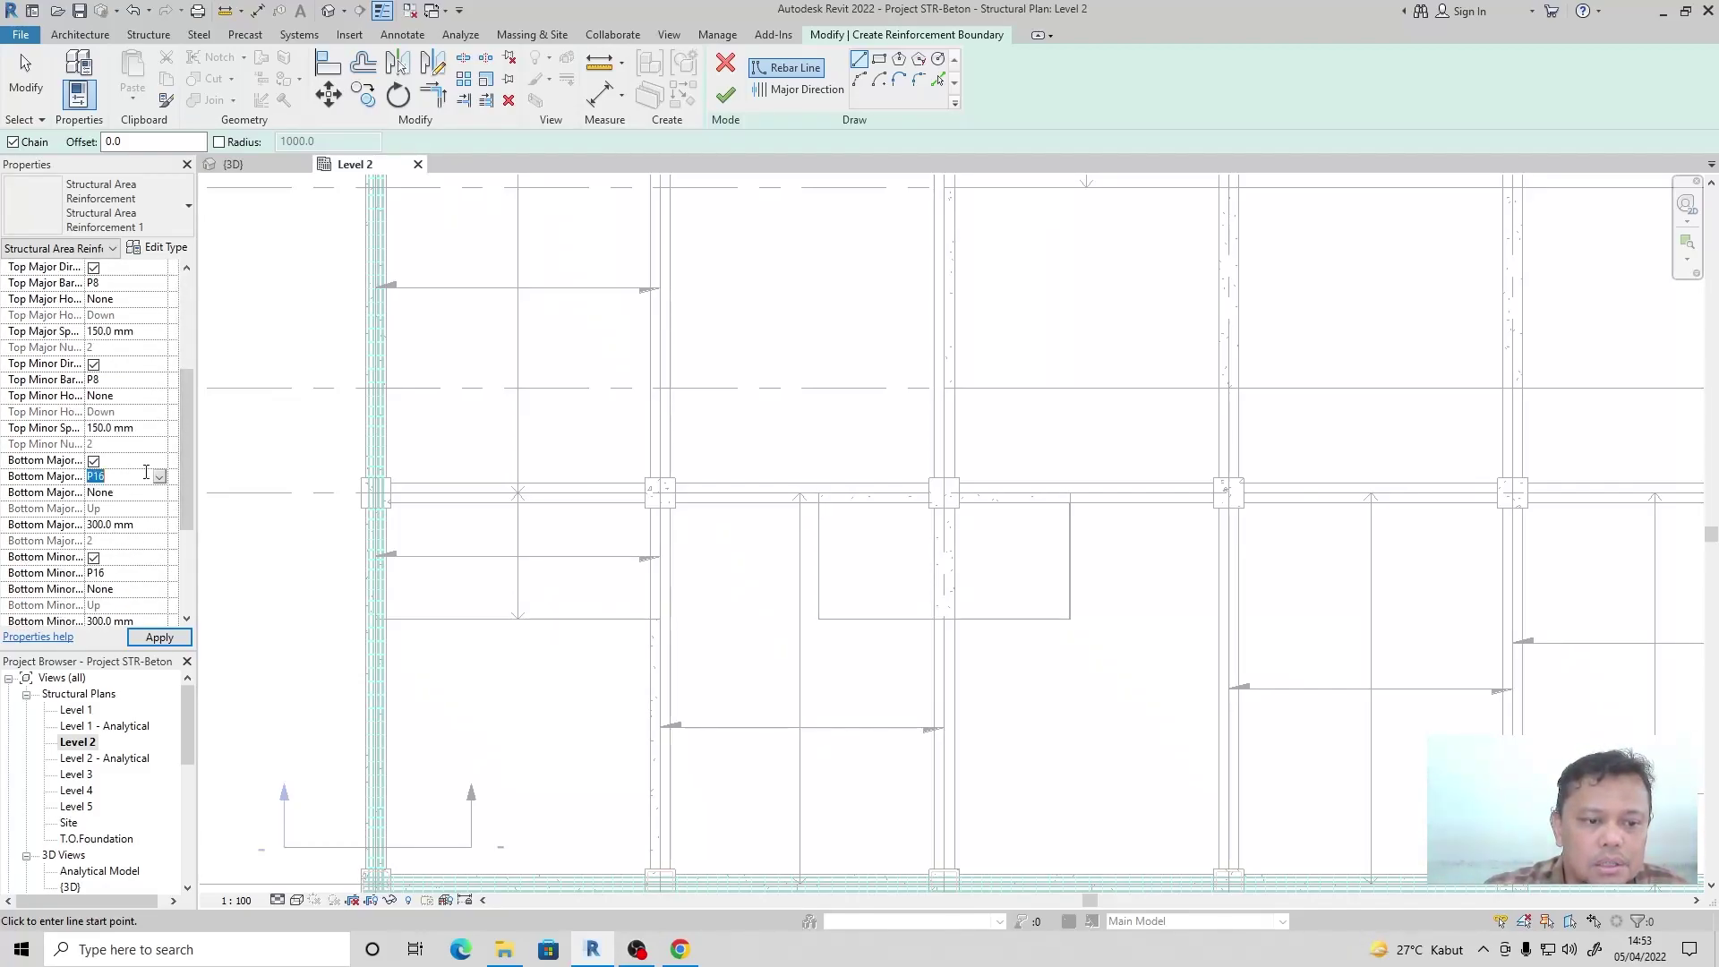
left_click(159, 478)
left_click(98, 519)
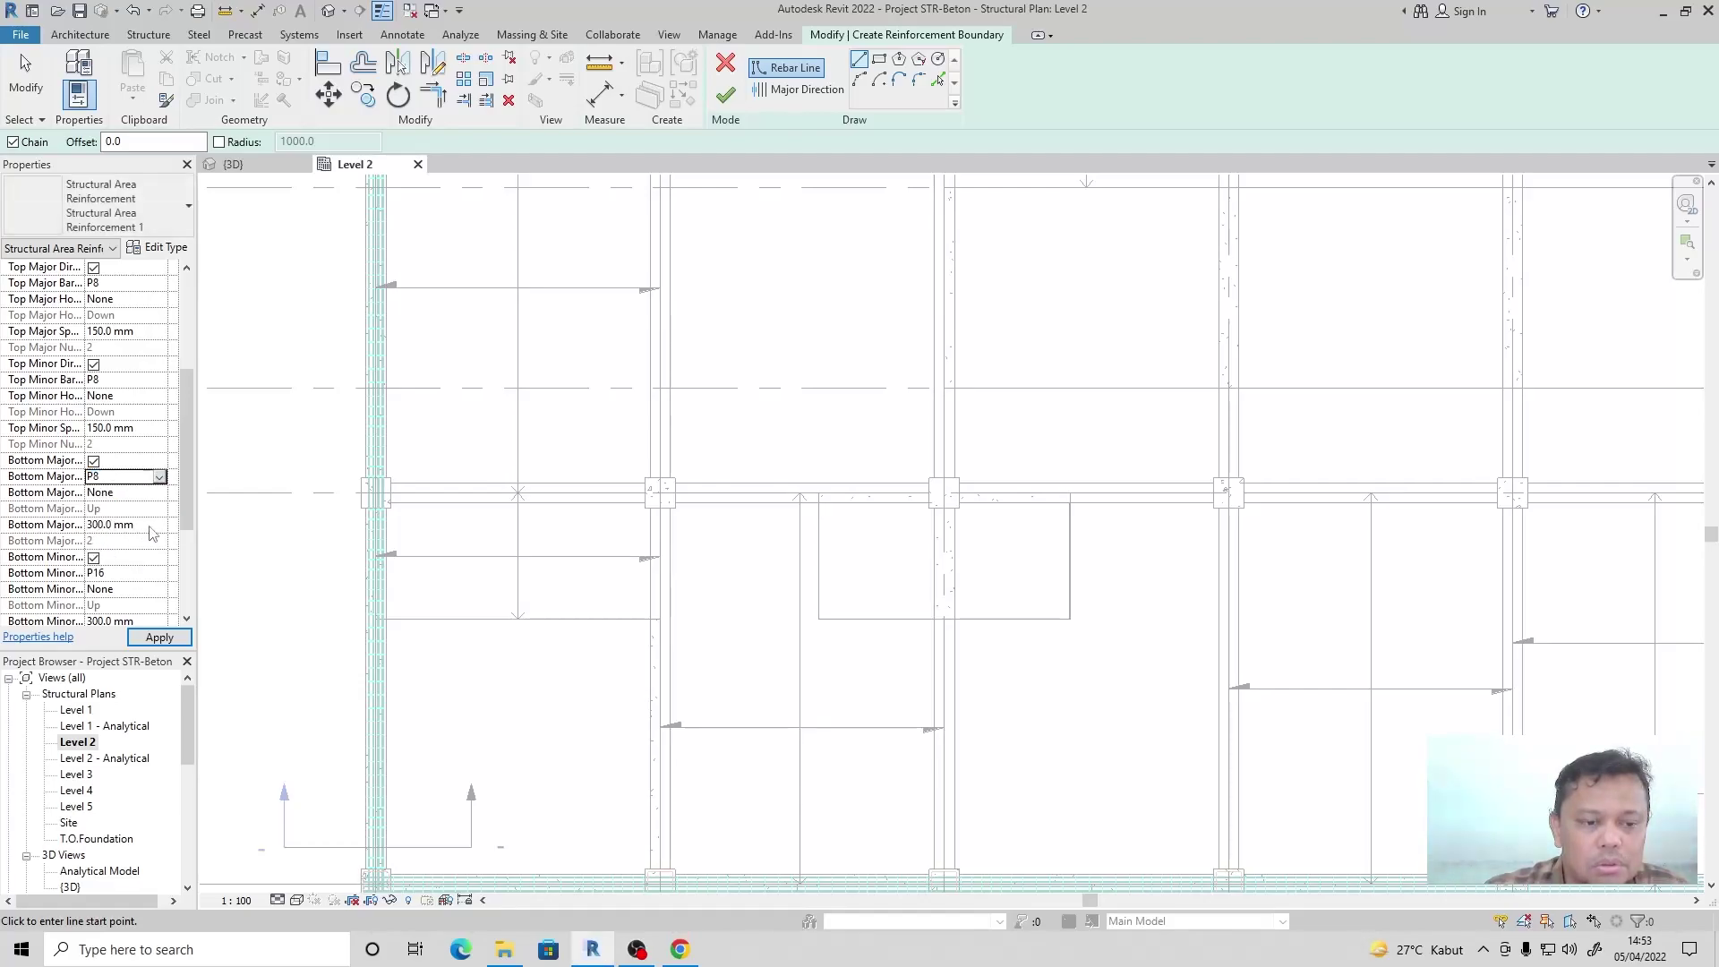
left_click(145, 525)
type("1")
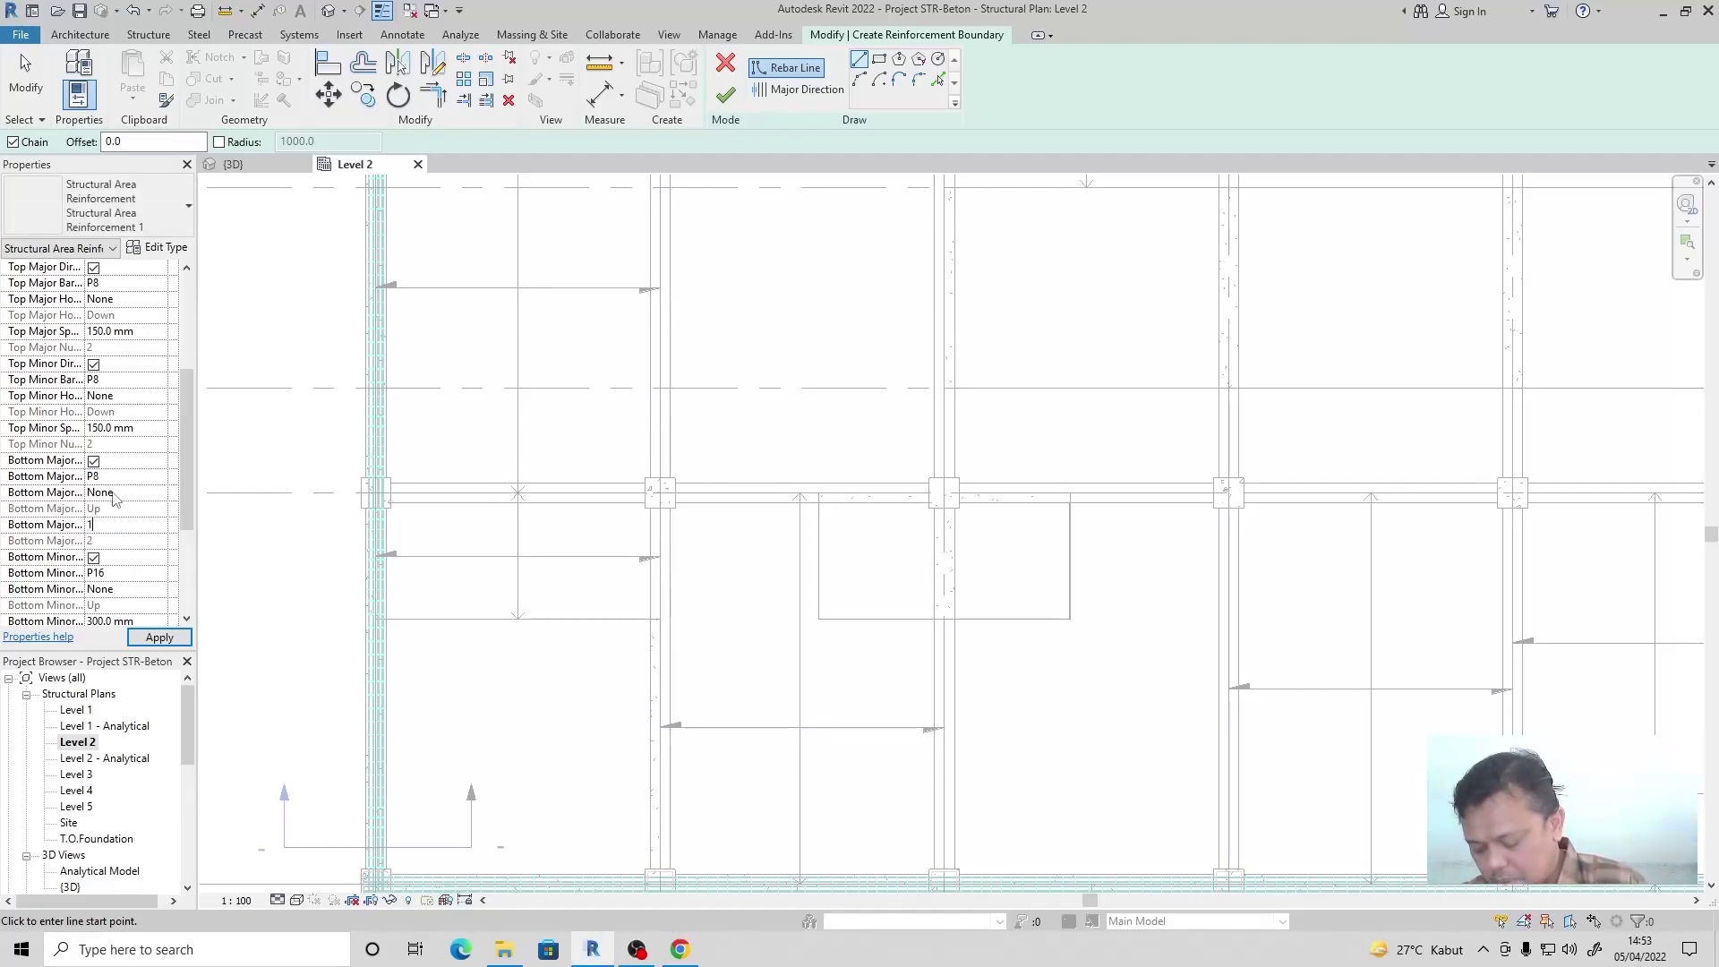
type("50")
Set the area reinforcement's bottom minor bars to P8 at 150 mm spacing.
left_click(160, 573)
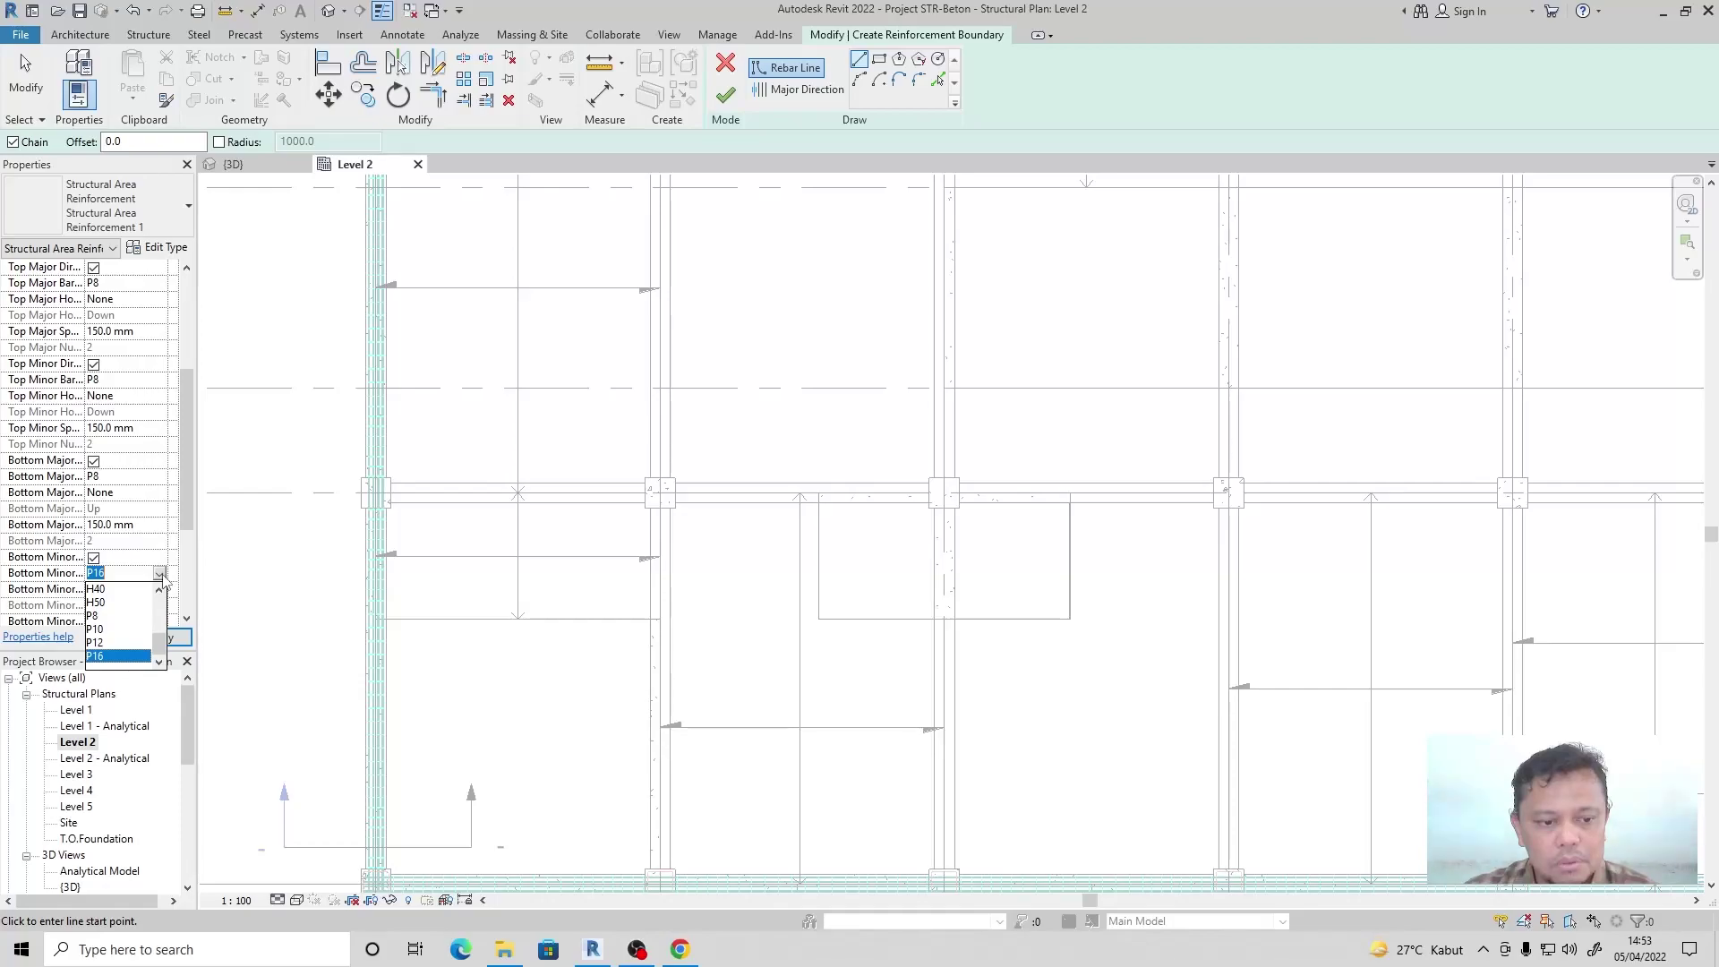
left_click(100, 629)
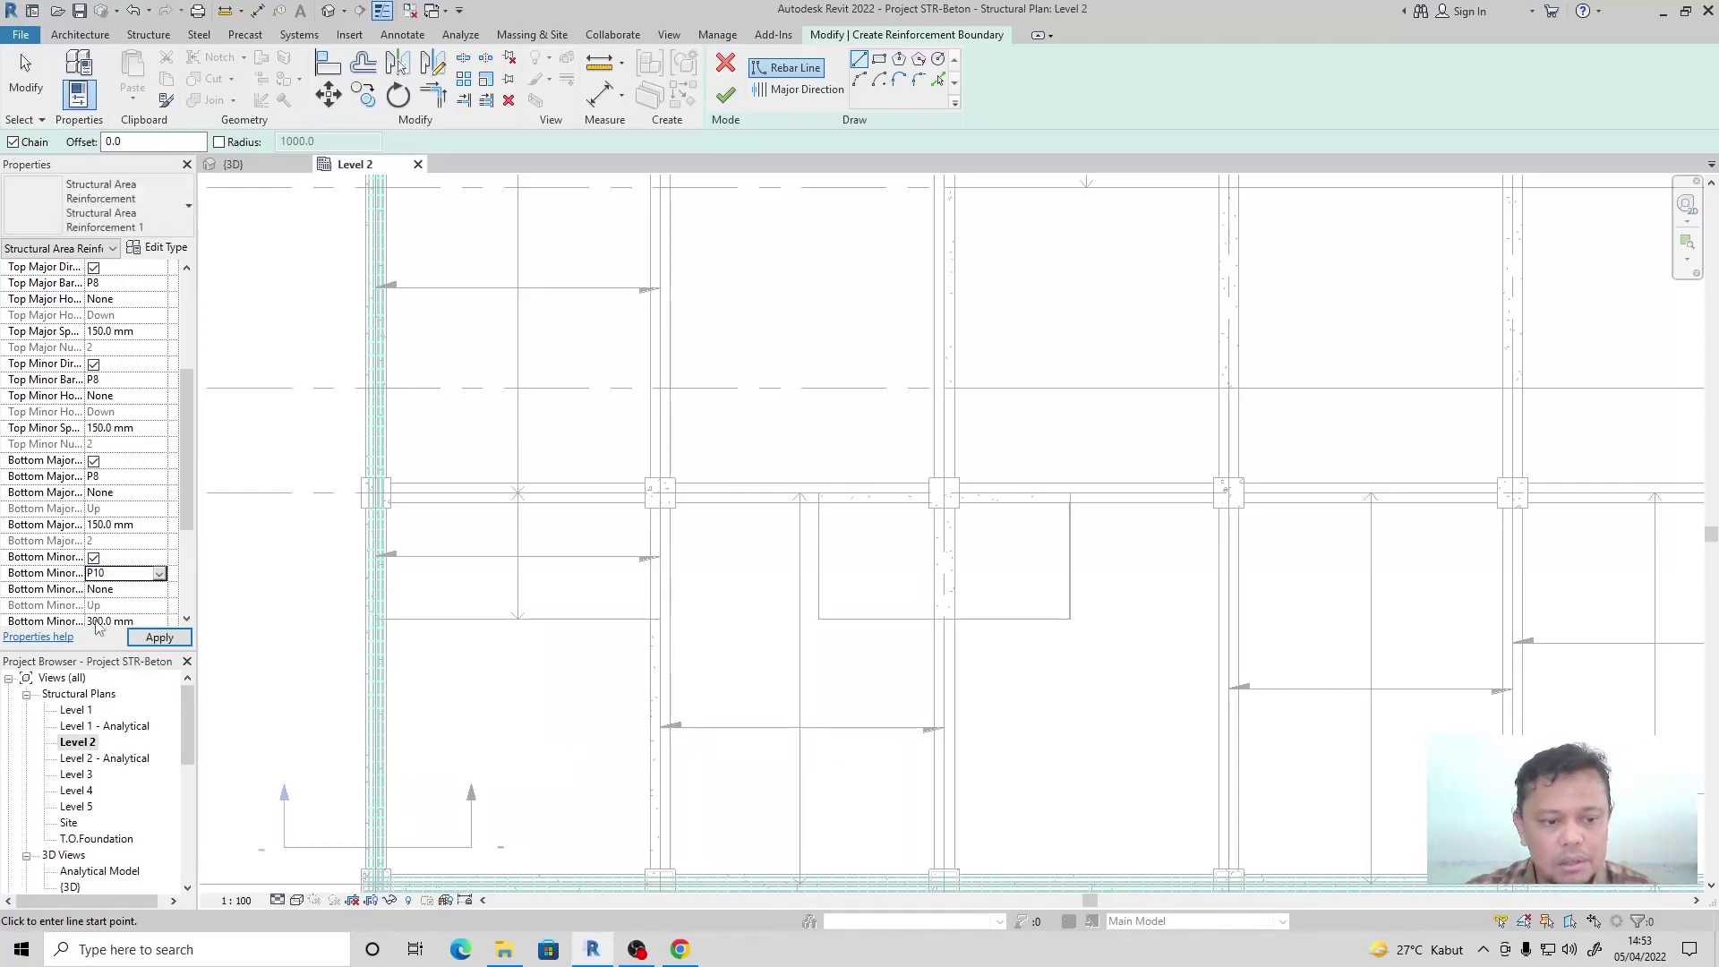
left_click(159, 573)
left_click(93, 642)
left_click(135, 622)
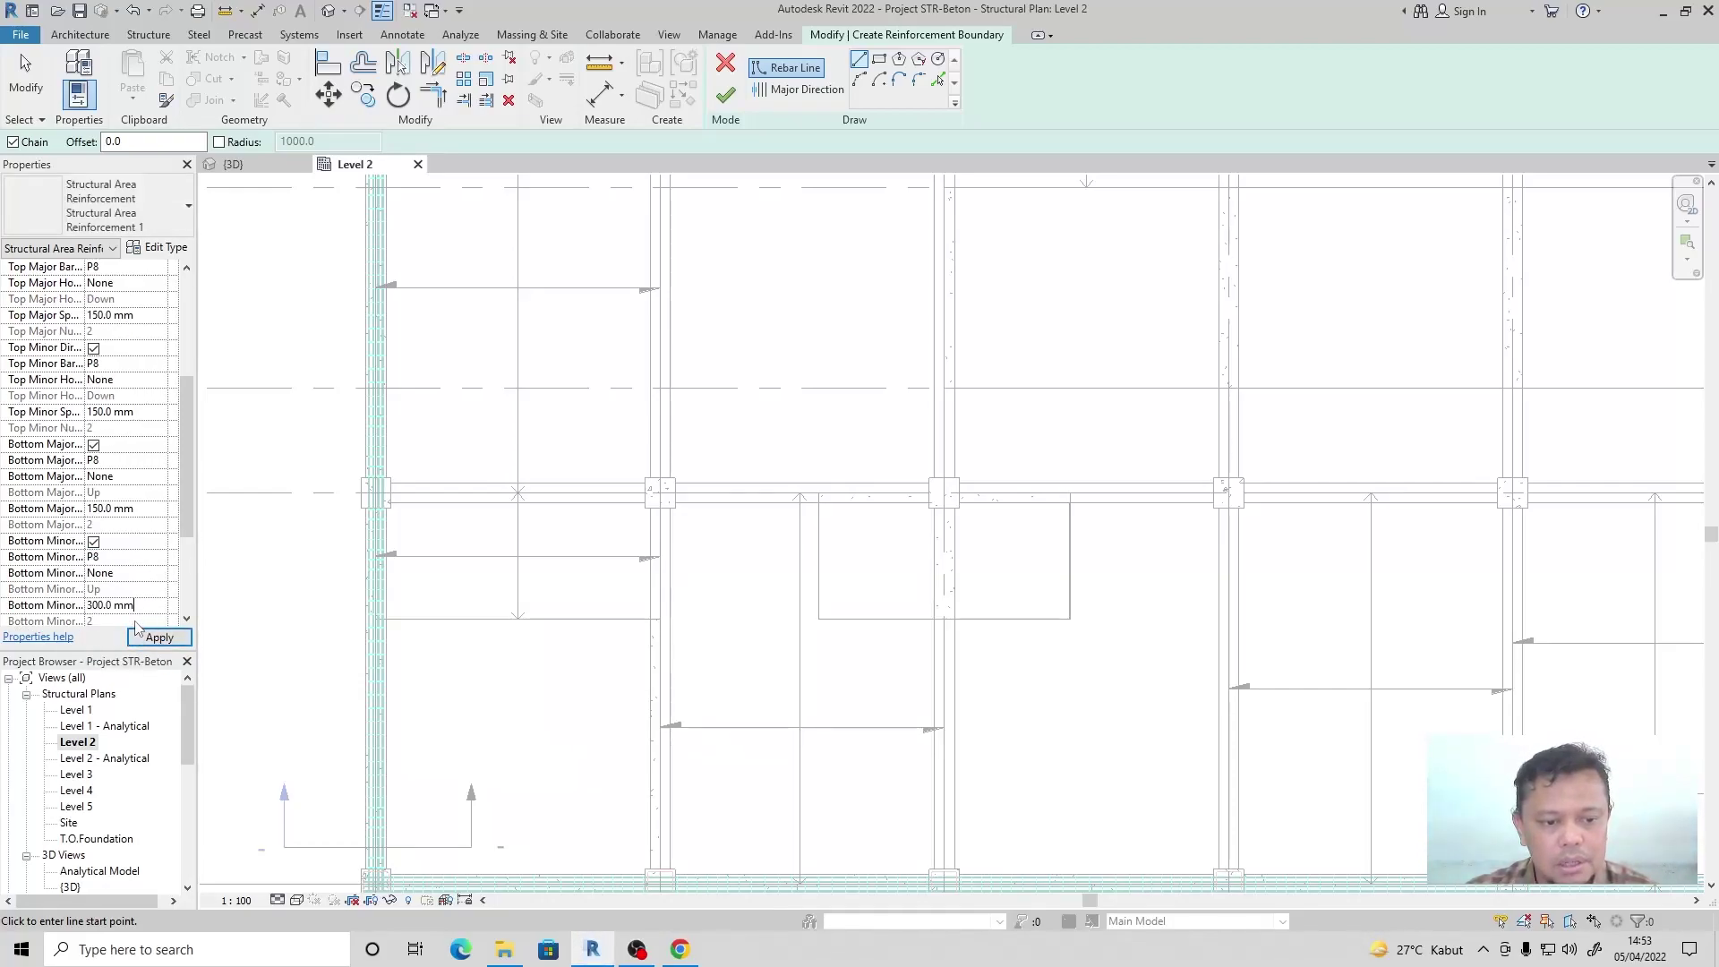
left_click_drag(152, 606, 2, 589)
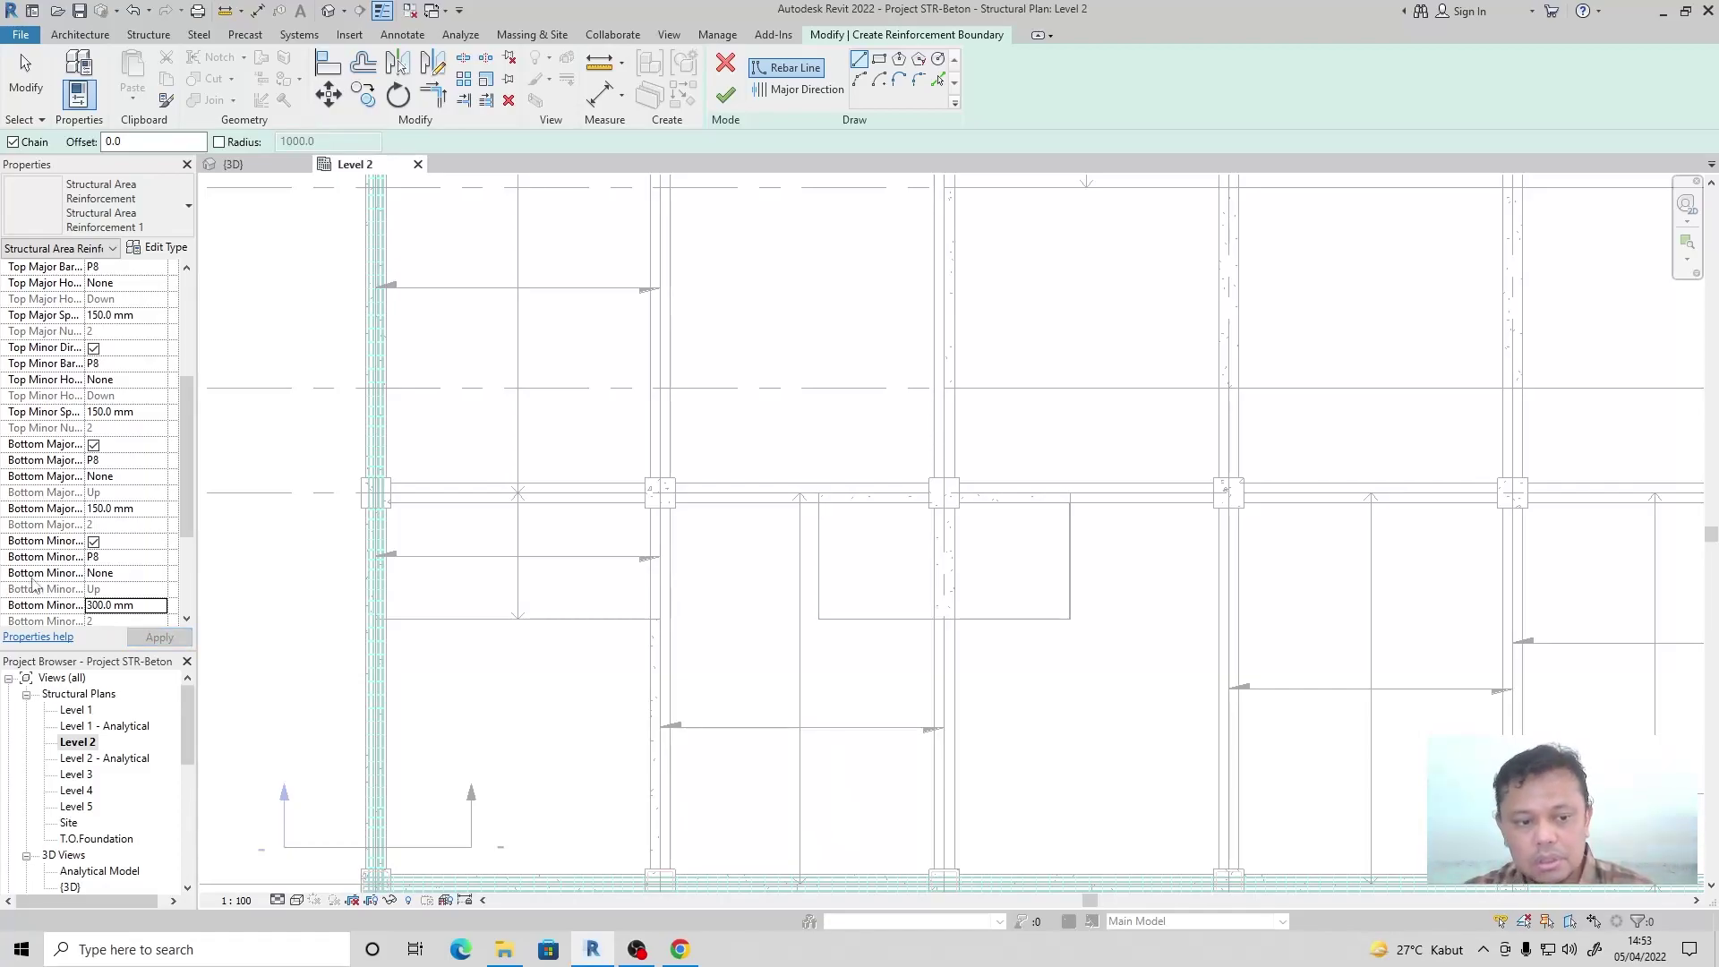
left_click(153, 606)
type("150")
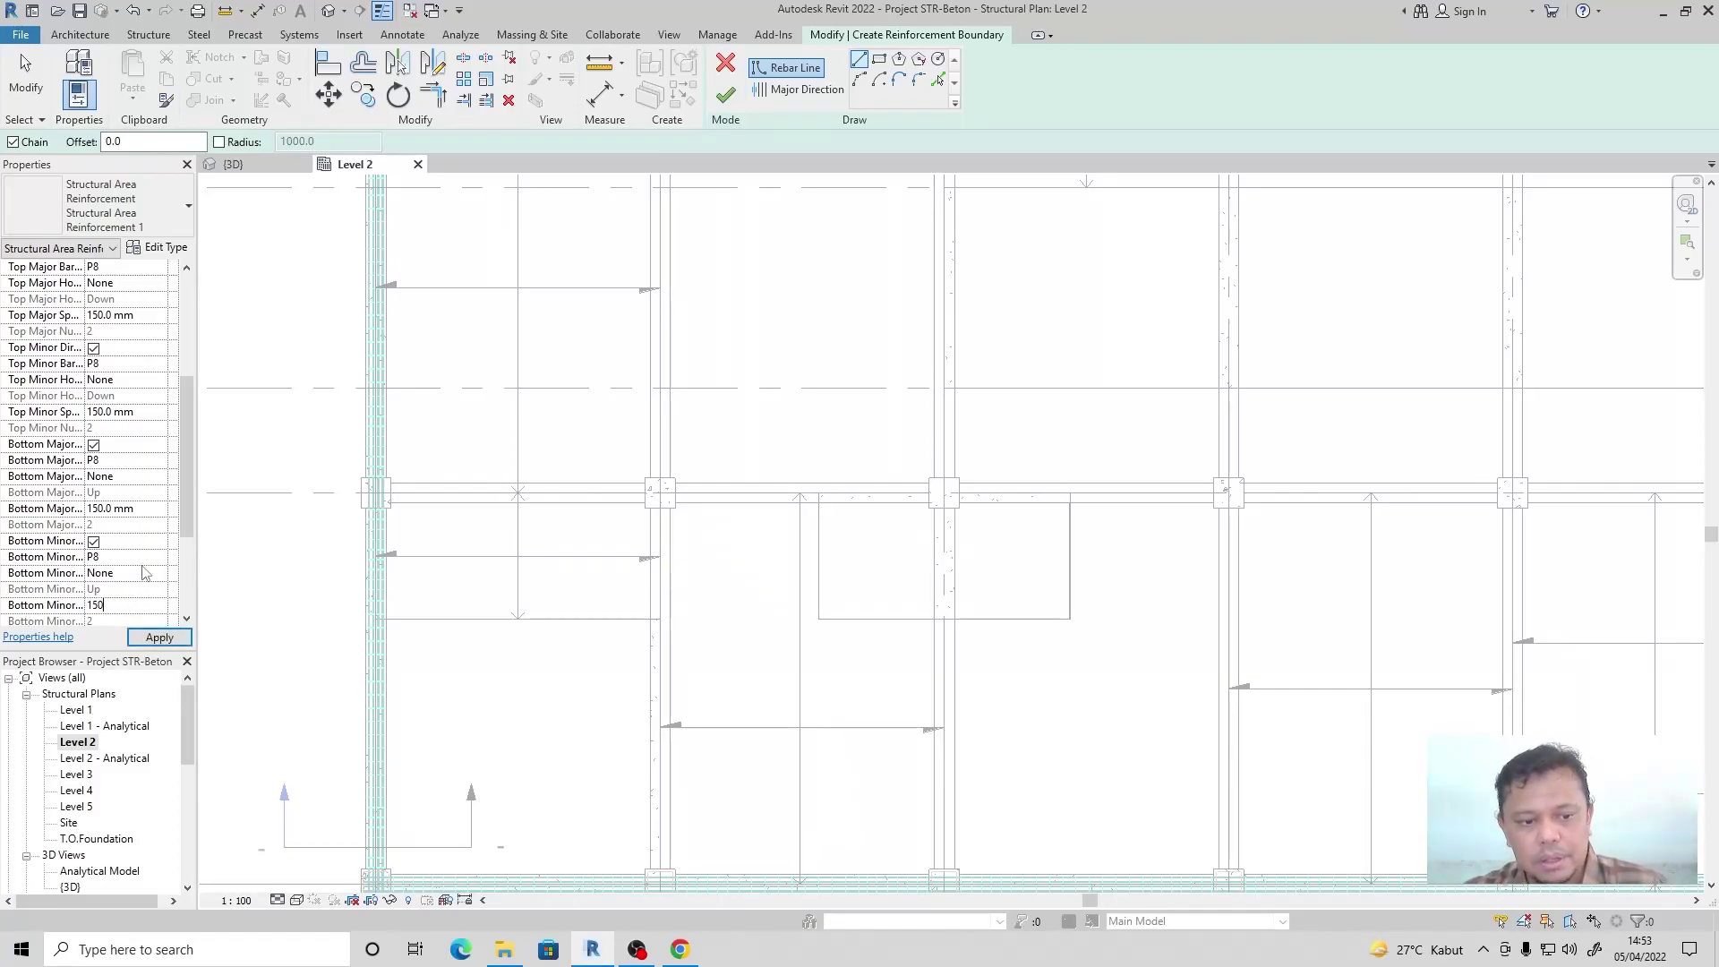
mouse_move(187, 512)
left_mouse_down()
mouse_move(187, 571)
mouse_move(188, 510)
left_mouse_up()
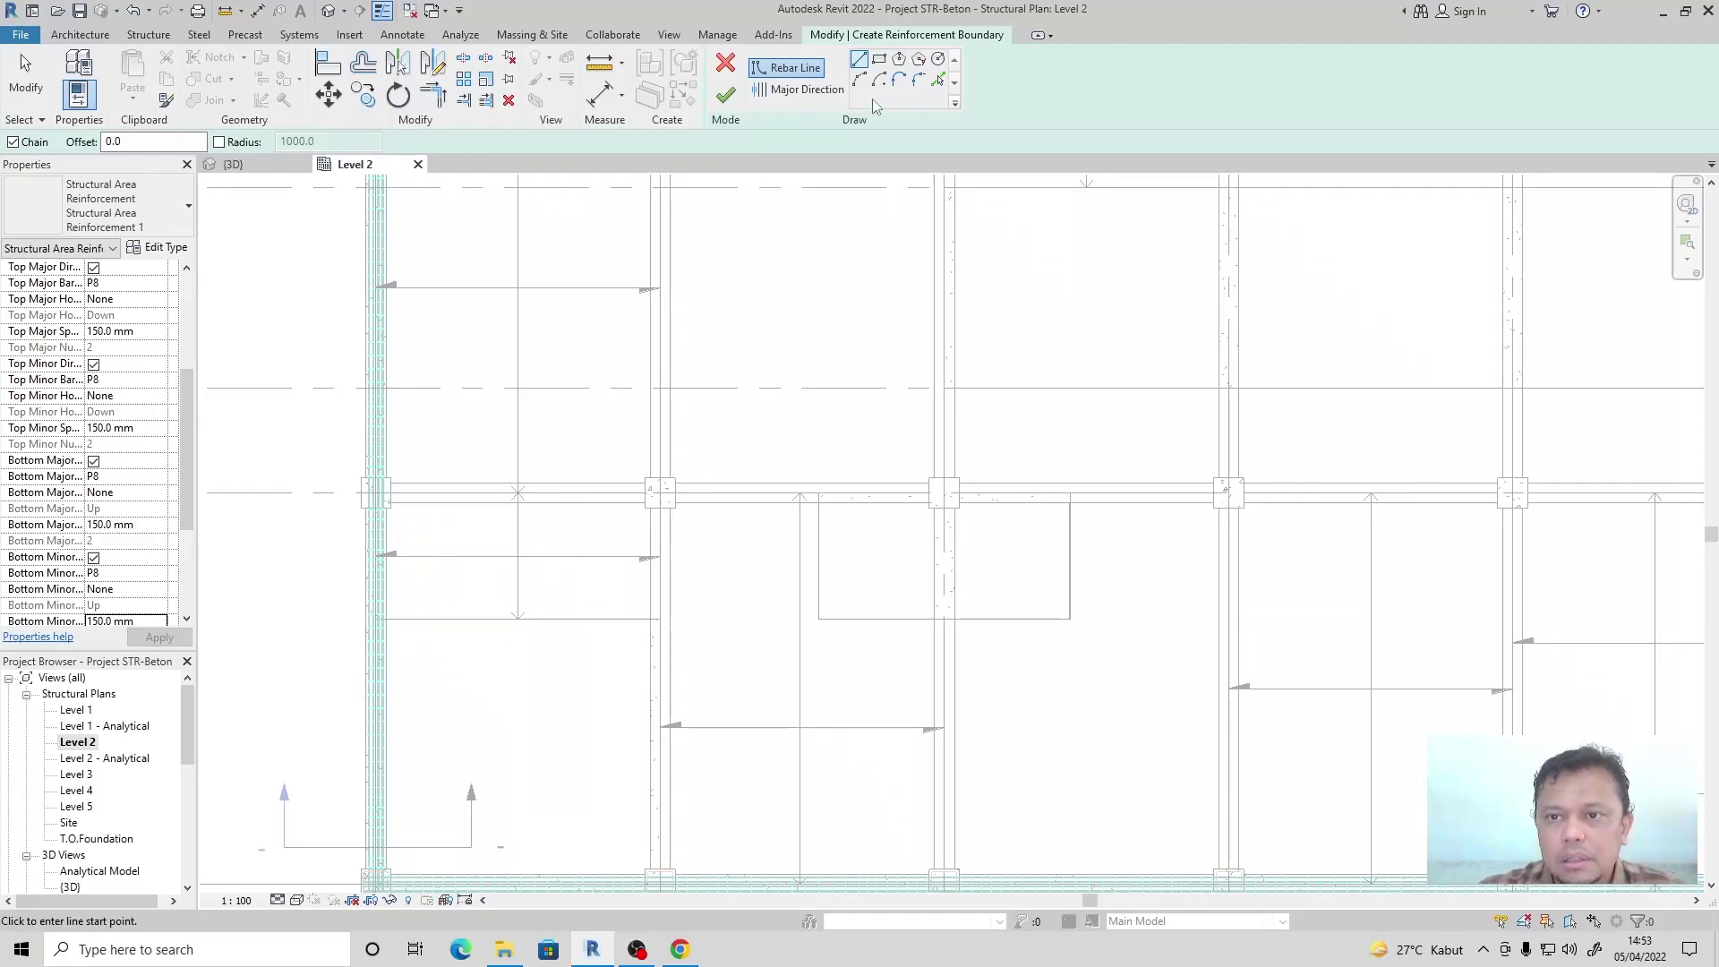
Pick existing edges as reinforcement boundary lines along the south, east, north and west sides of the slab.
left_click(935, 82)
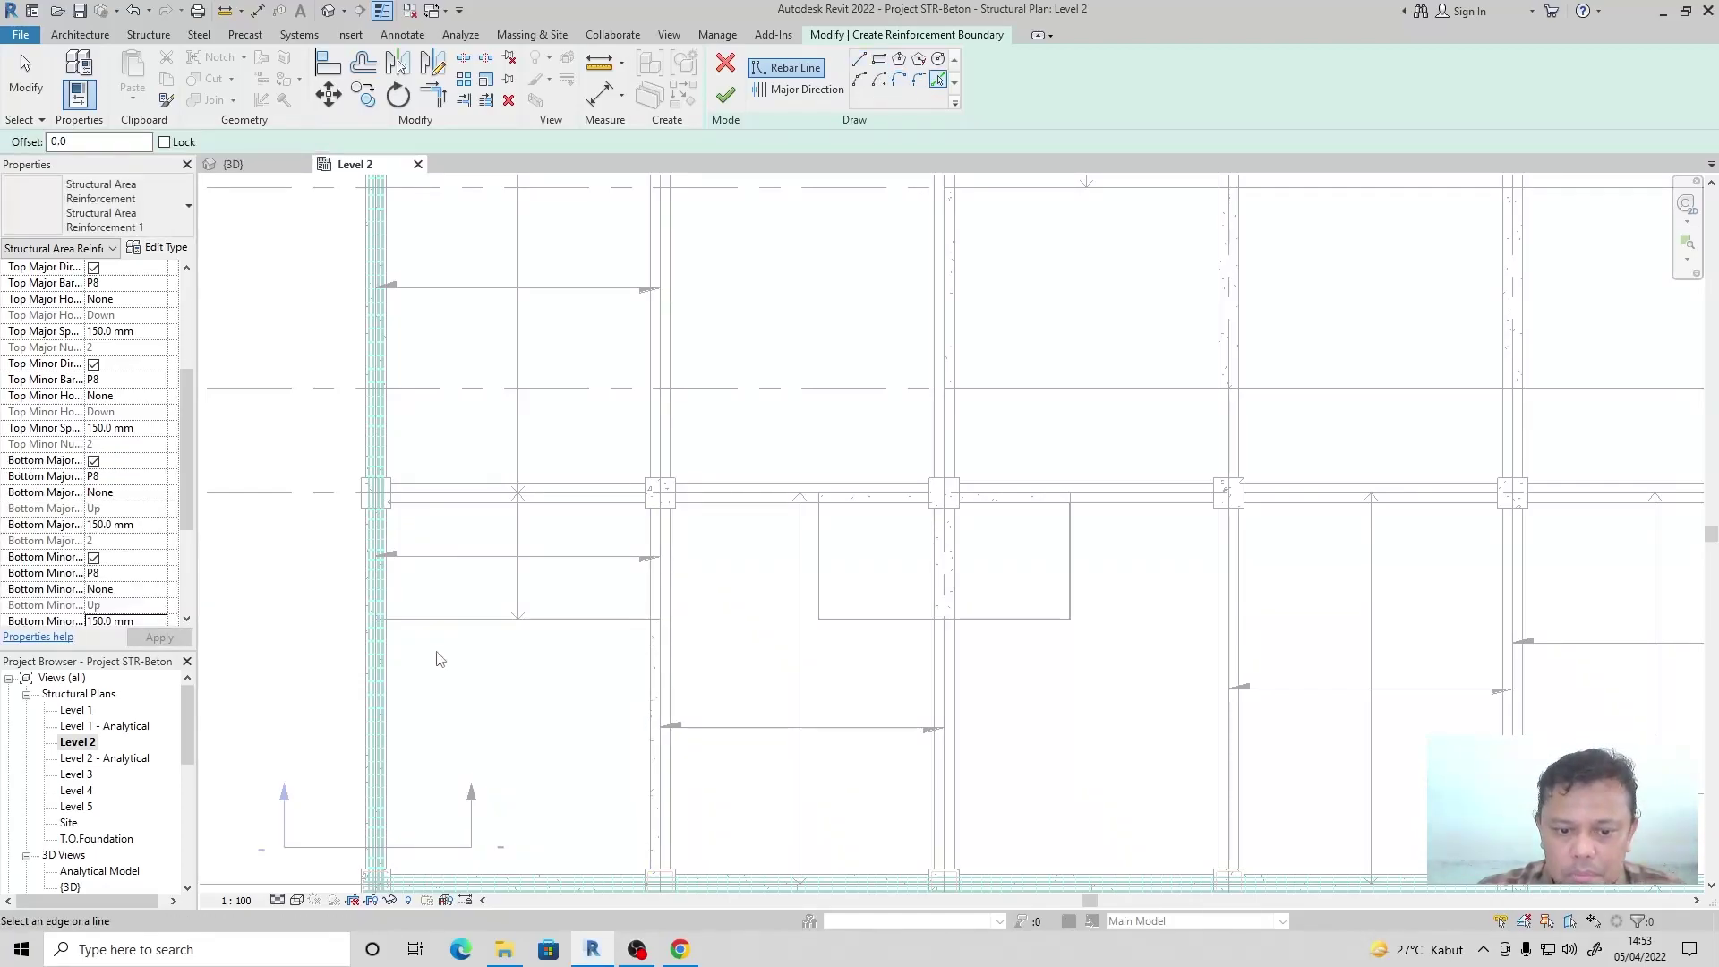
left_click(456, 622)
scroll(667, 559, "up", 3)
left_click(650, 594)
scroll(647, 586, "down", 2)
left_click(548, 481)
scroll(246, 519, "up", 5)
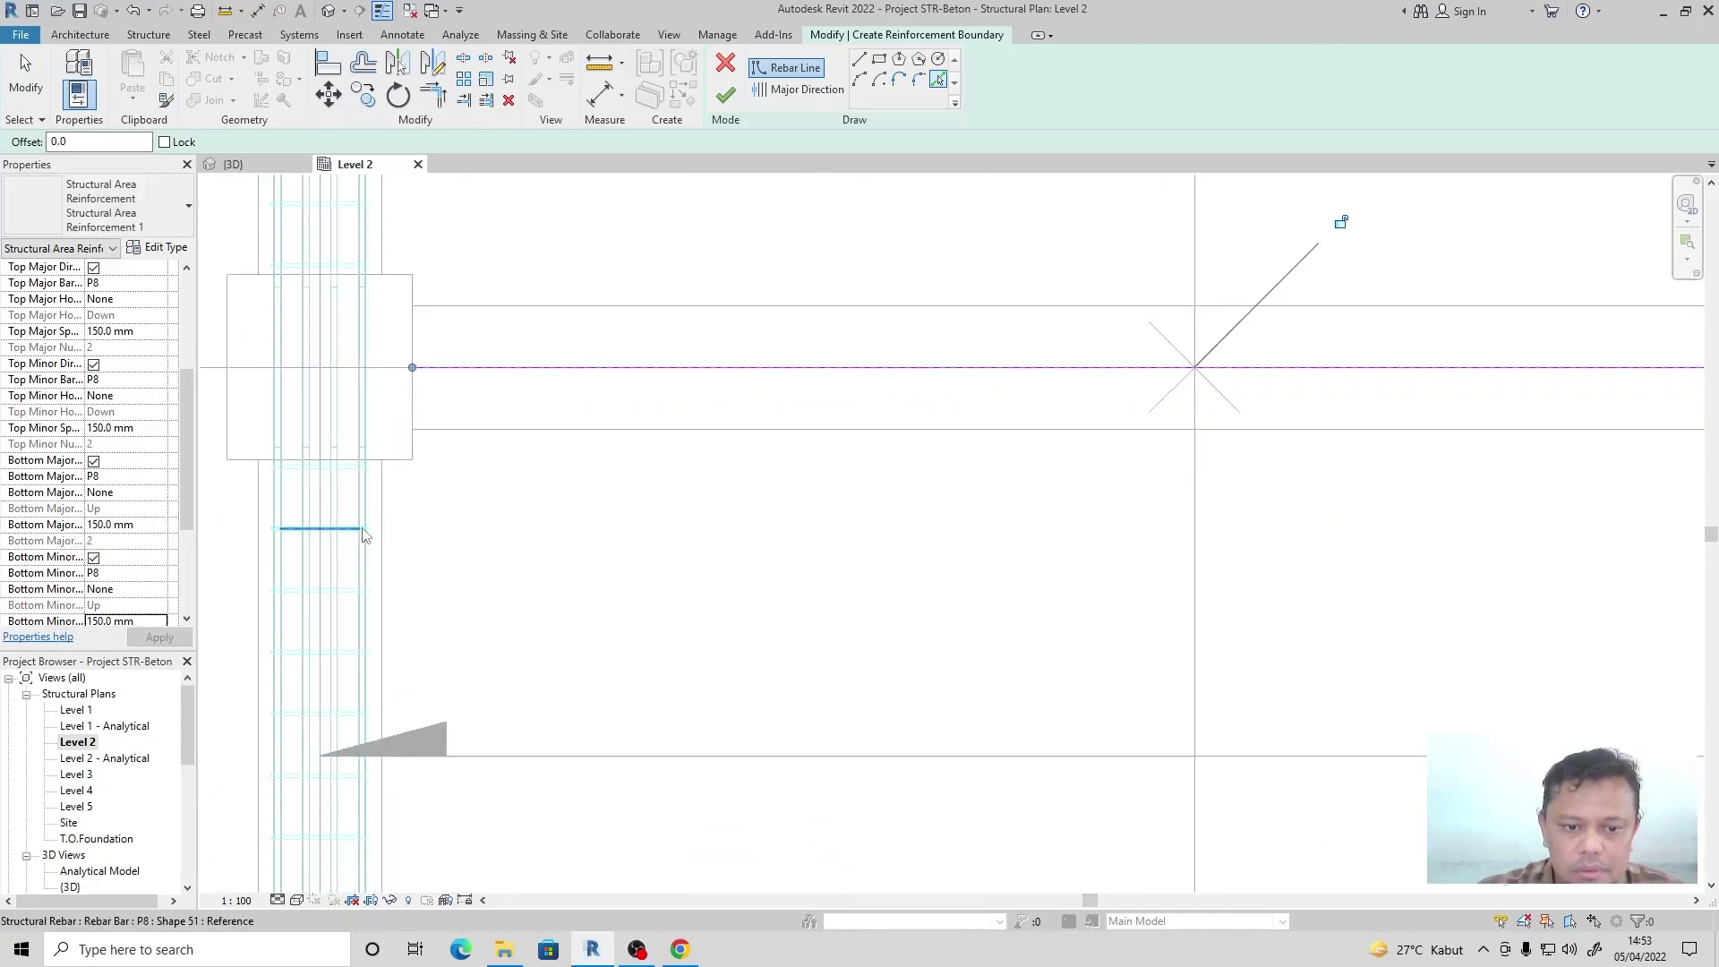
left_click(322, 504)
Add boundary lines along the inner and south faces of the two columns at the slab's north corners.
left_click(394, 461)
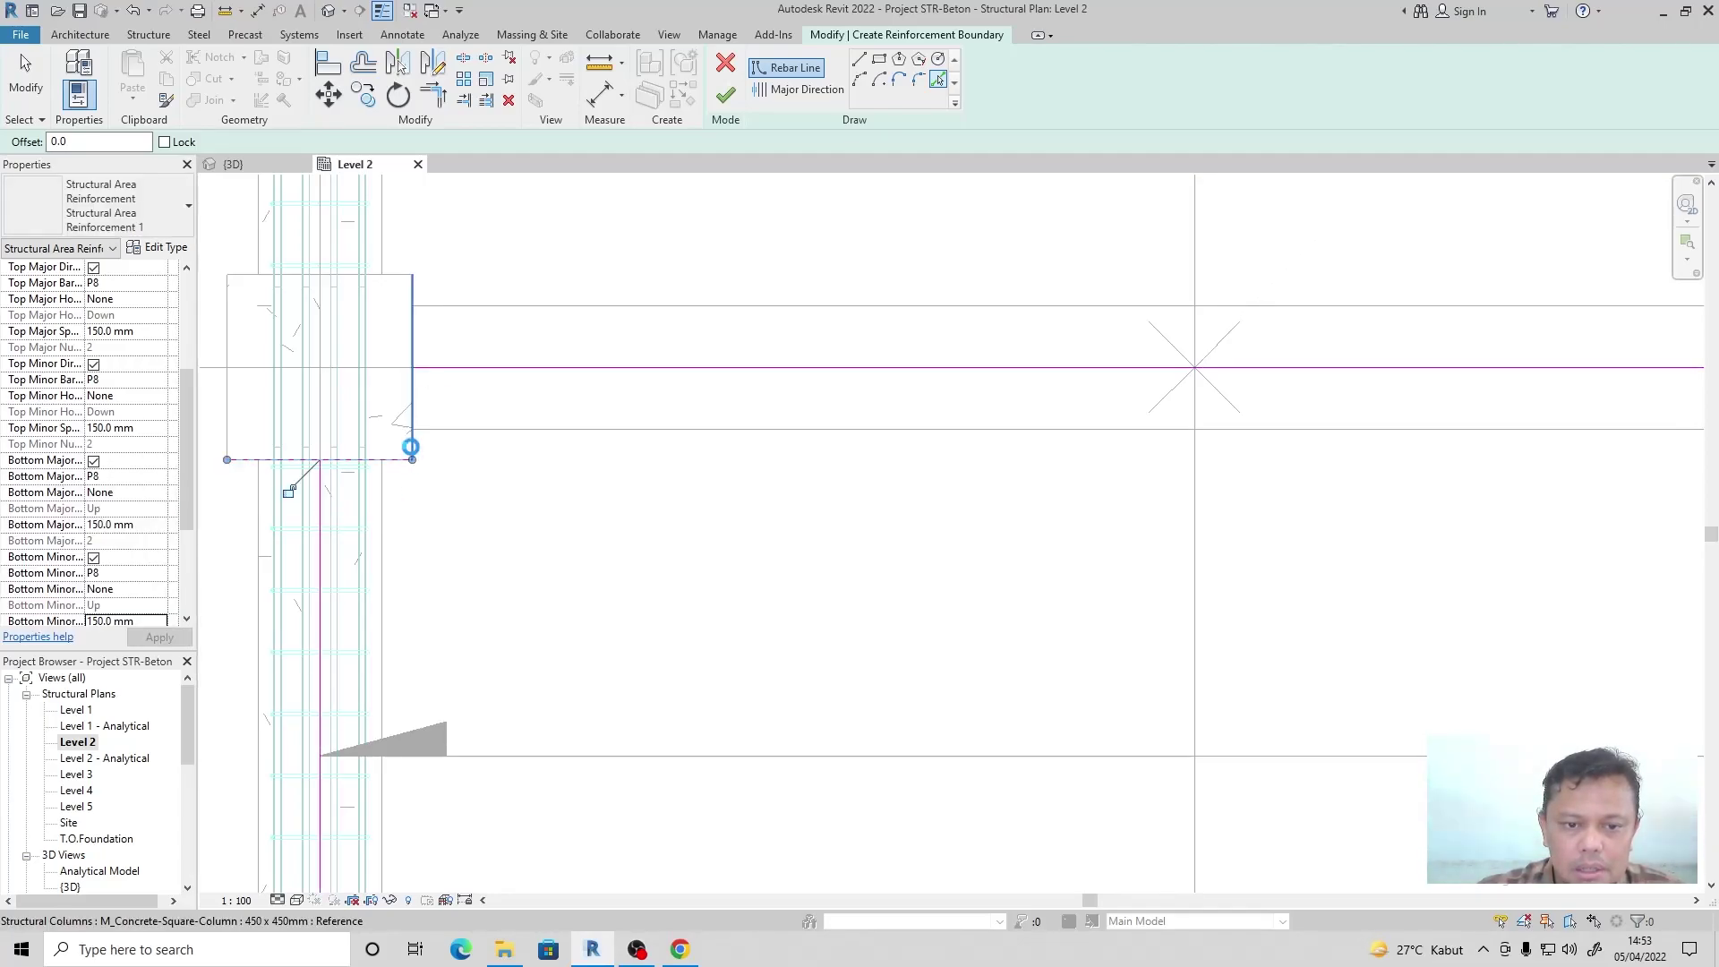
left_click(412, 448)
scroll(410, 440, "down", 4)
scroll(1074, 416, "up", 3)
left_click(1175, 436)
left_click(1204, 458)
Trim the boundary lines into corners that notch around the two columns on grid B.
left_click(445, 98)
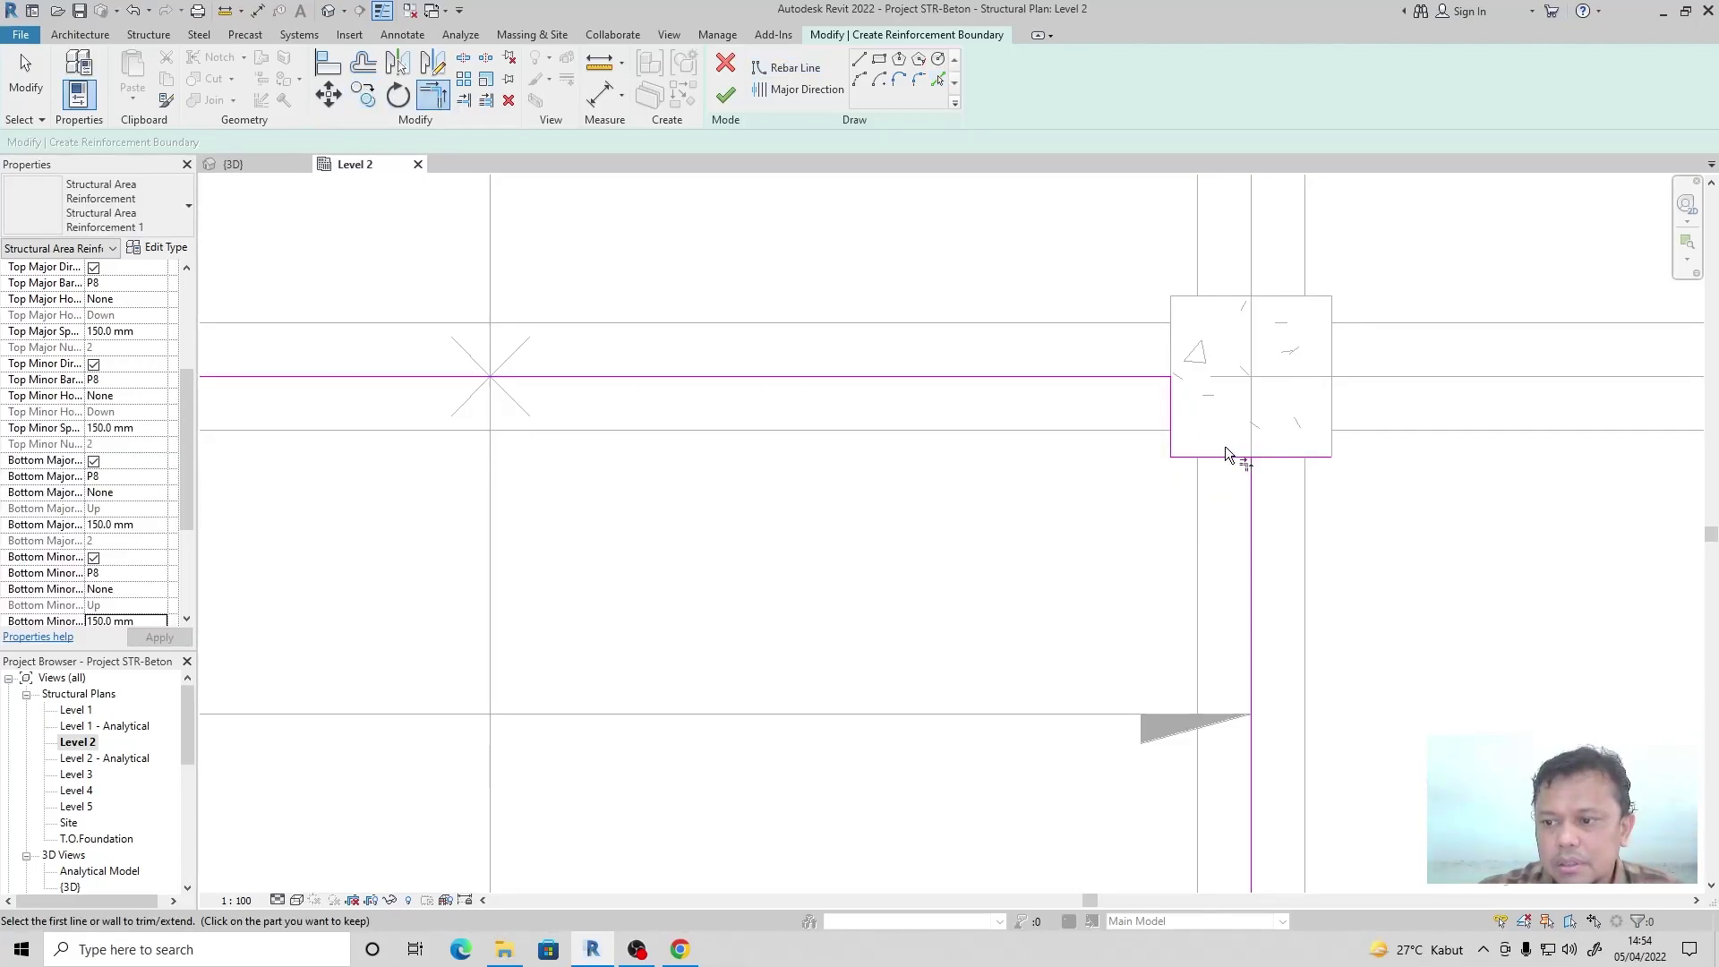
left_click(1249, 479)
left_click(1219, 460)
scroll(1042, 405, "down", 4)
scroll(608, 382, "up", 4)
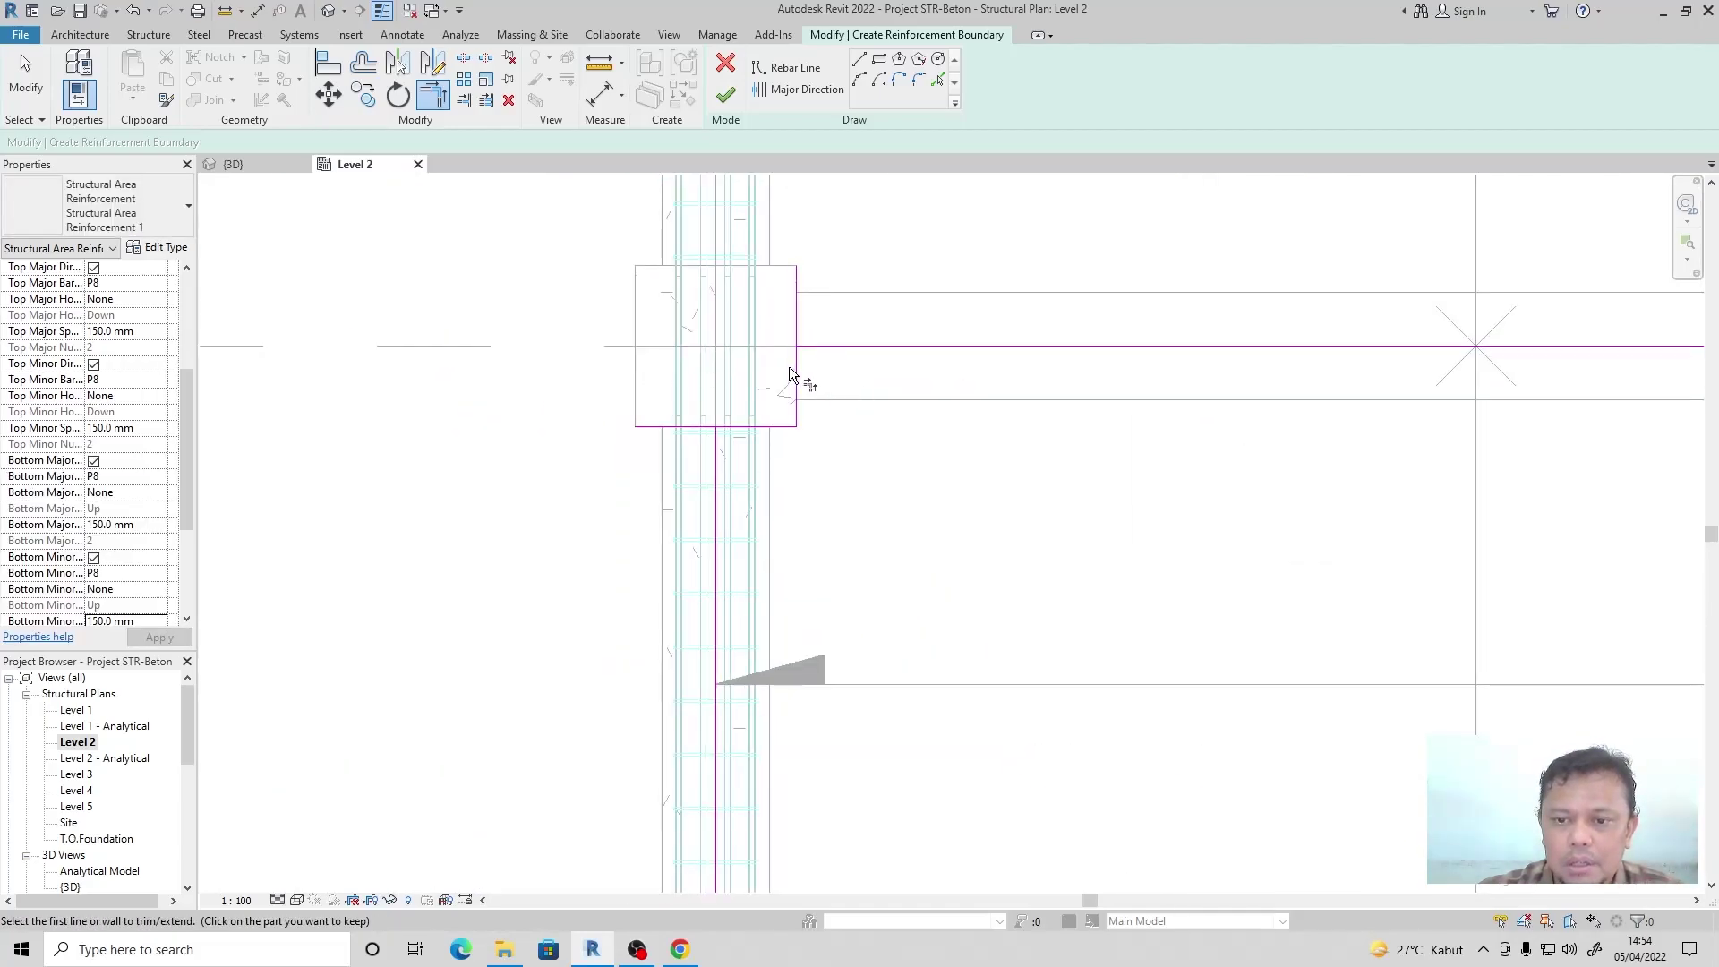
left_click(795, 366)
left_click(812, 347)
left_click(752, 426)
left_click(717, 451)
Trim the east boundary line to the slab's south edge and finish the area reinforcement boundary.
scroll(668, 444, "down", 4)
scroll(818, 493, "up", 3)
scroll(1024, 519, "down", 1)
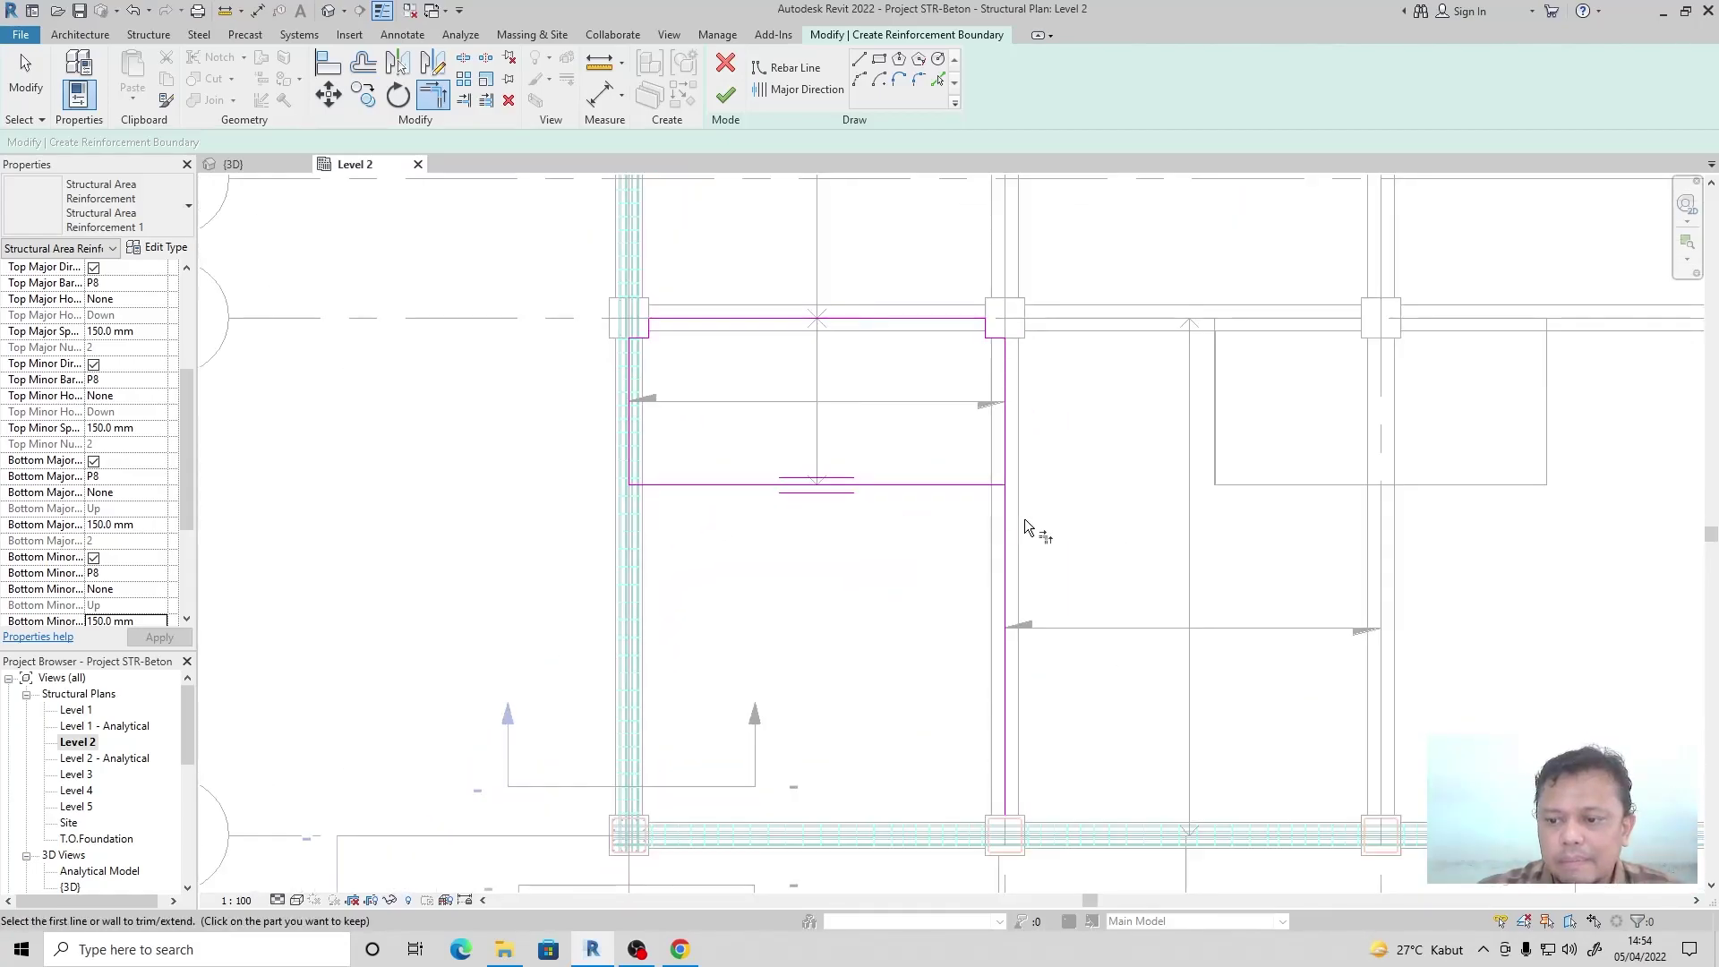
scroll(1024, 518, "up", 3)
left_click(940, 470)
left_click(966, 448)
scroll(811, 508, "down", 3)
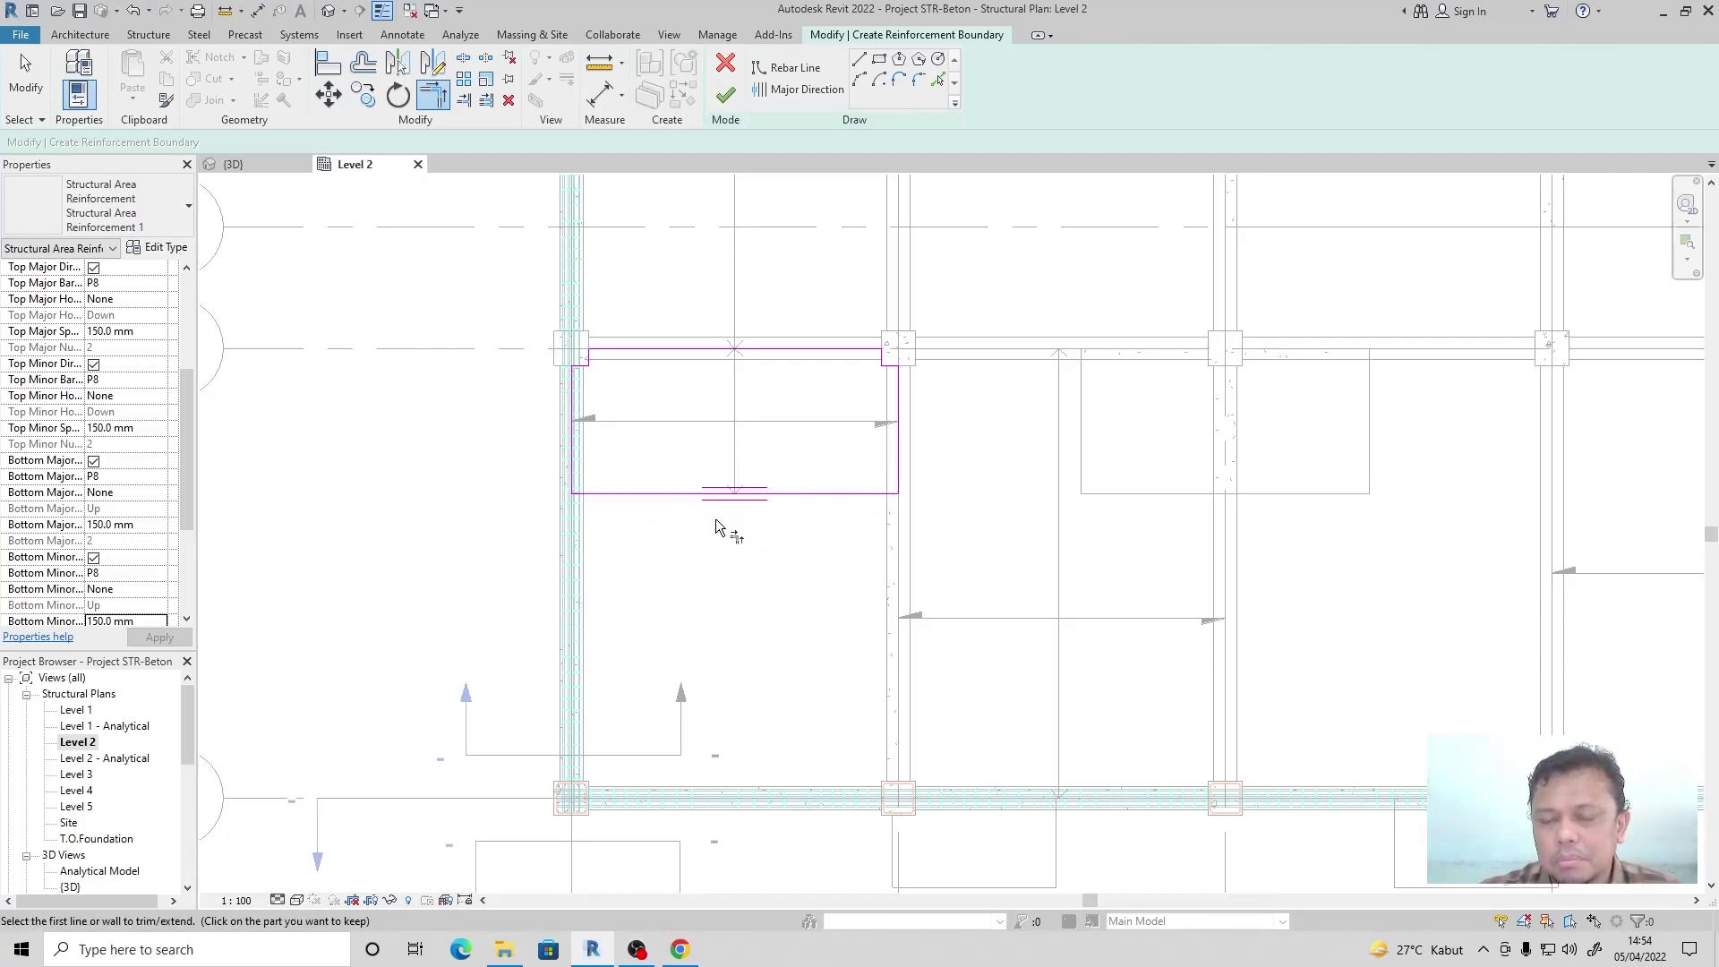
left_click(725, 97)
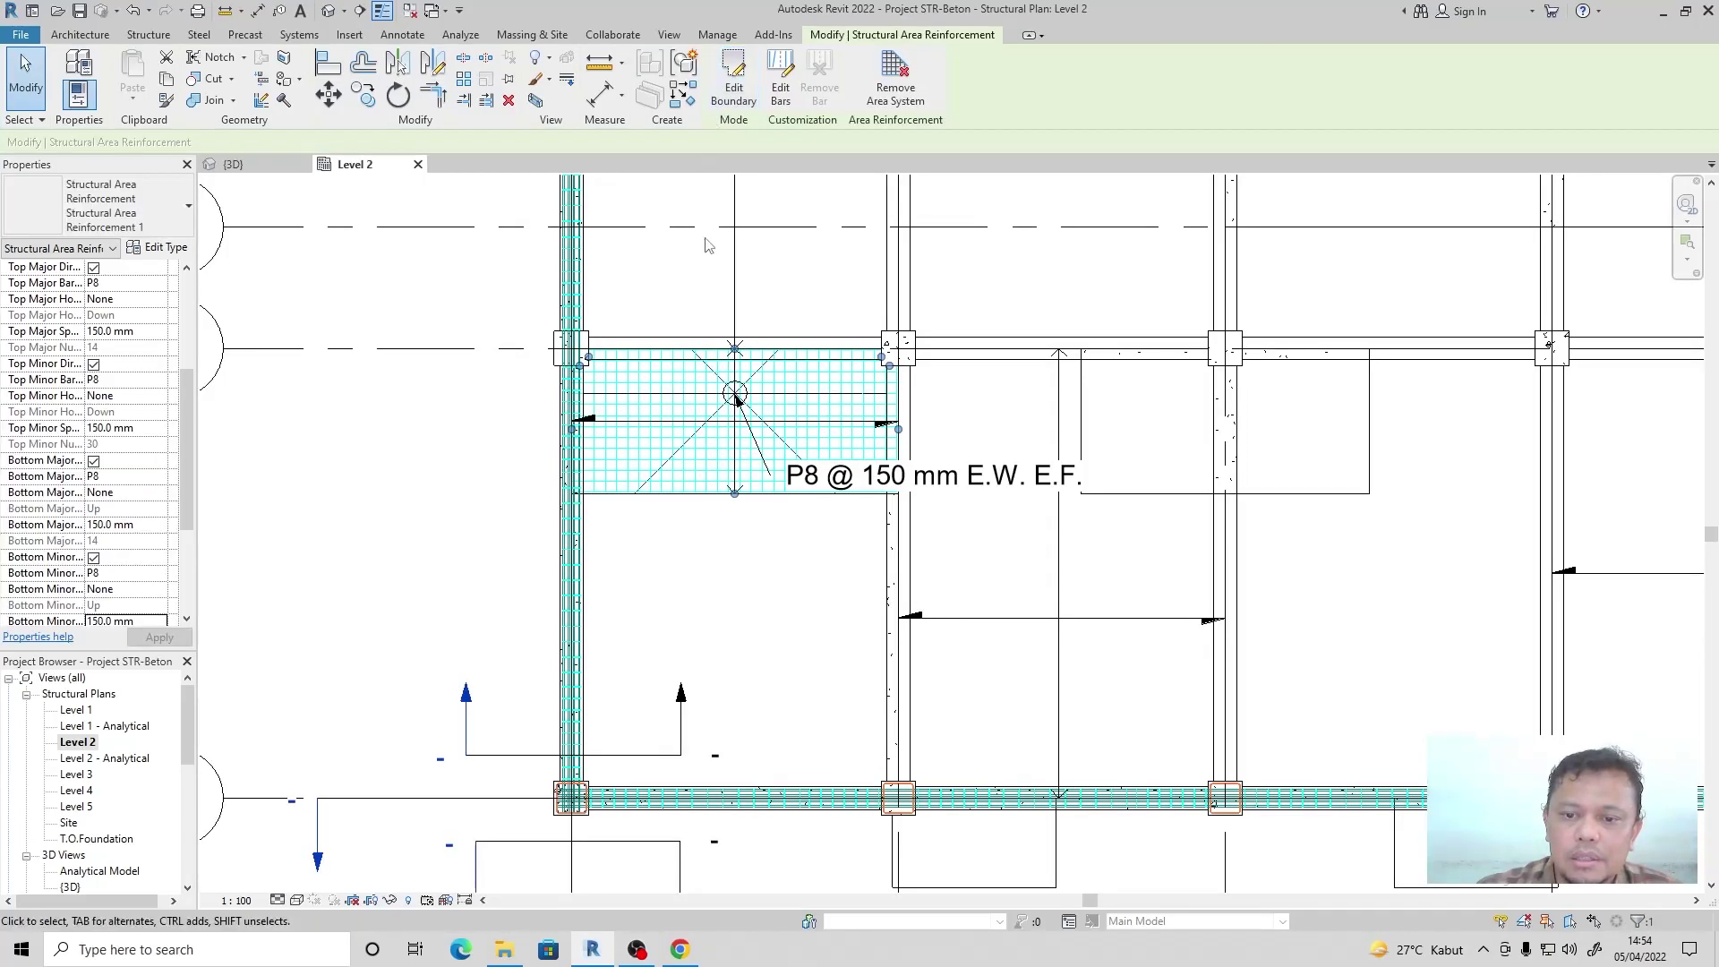
Move the P8 @ 150 mm E.W. E.F. reinforcement tag to just below the reinforced slab.
left_click(752, 578)
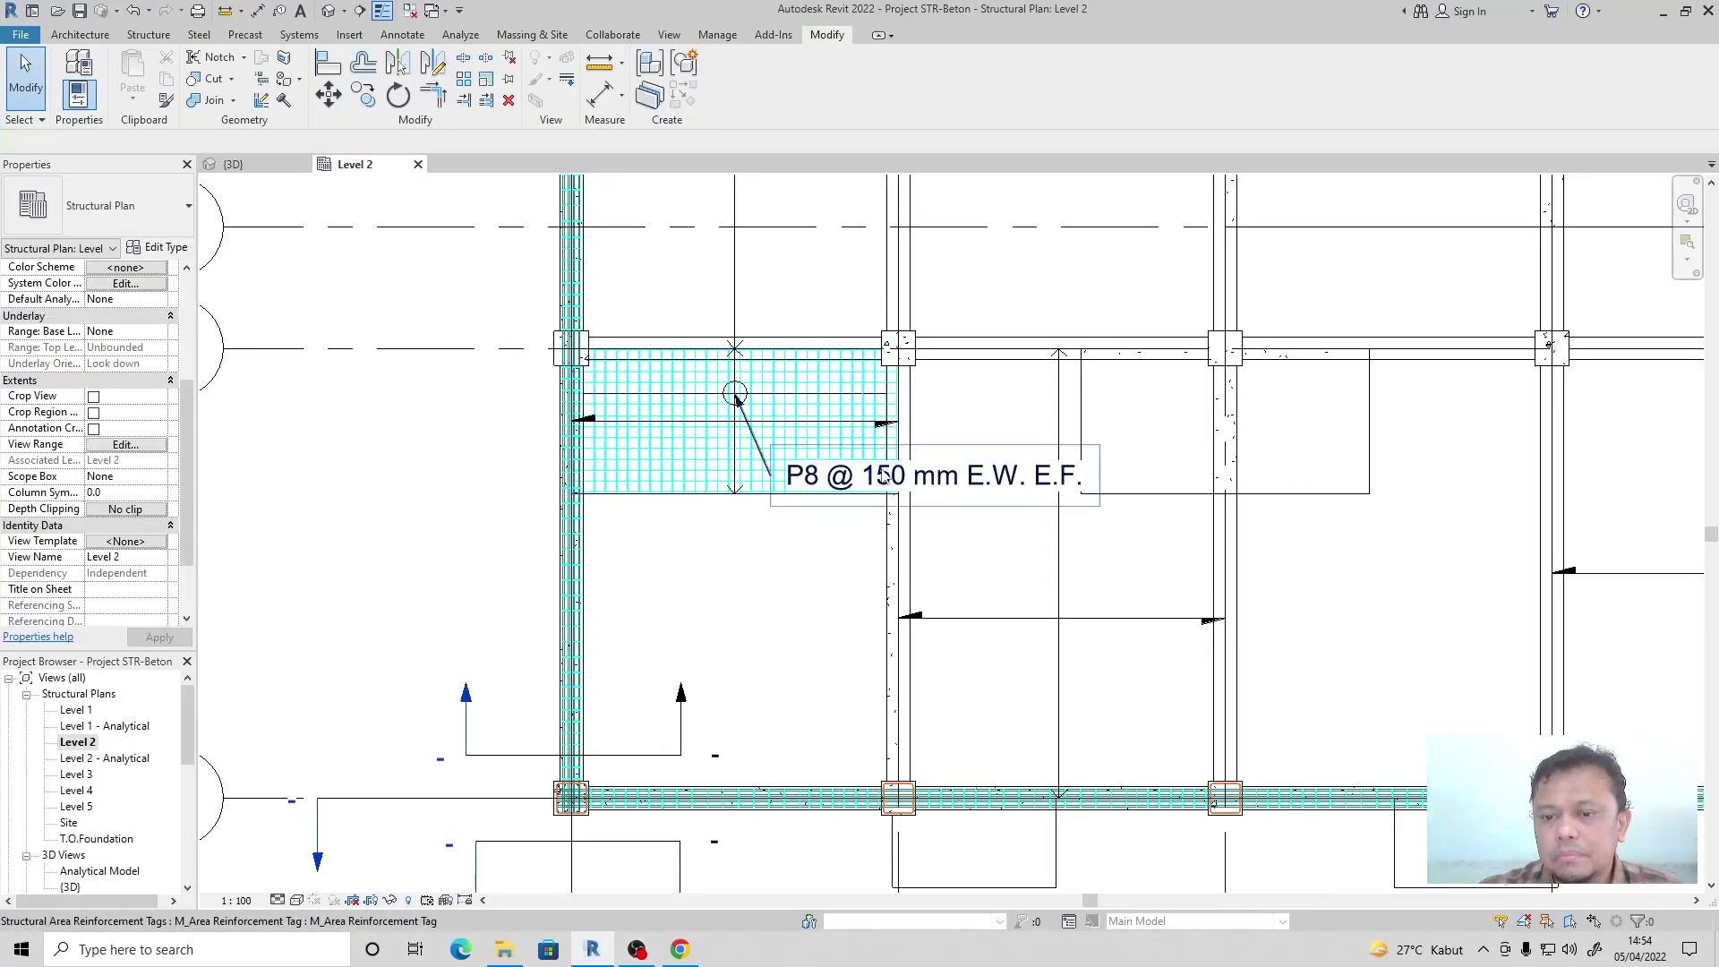
left_click(947, 476)
left_click_drag(931, 495, 744, 552)
left_click(751, 601)
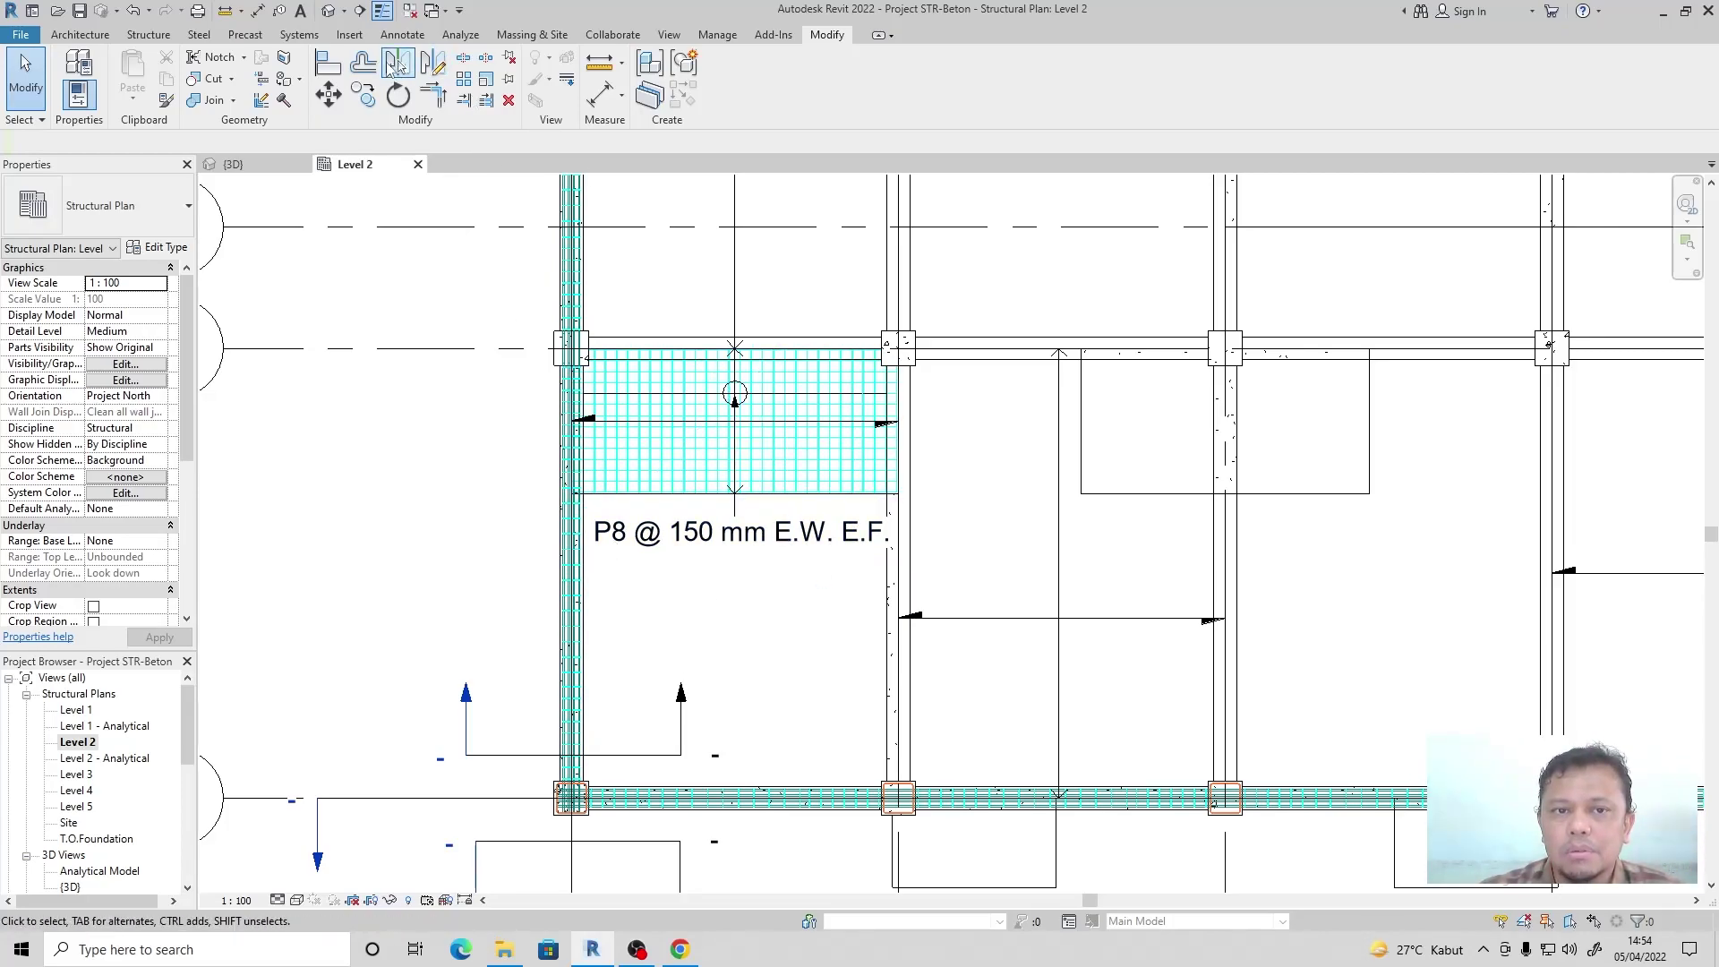
Draw a west-to-east cross section through the reinforced slab, extending slightly beyond the beams on both sides.
left_click(359, 11)
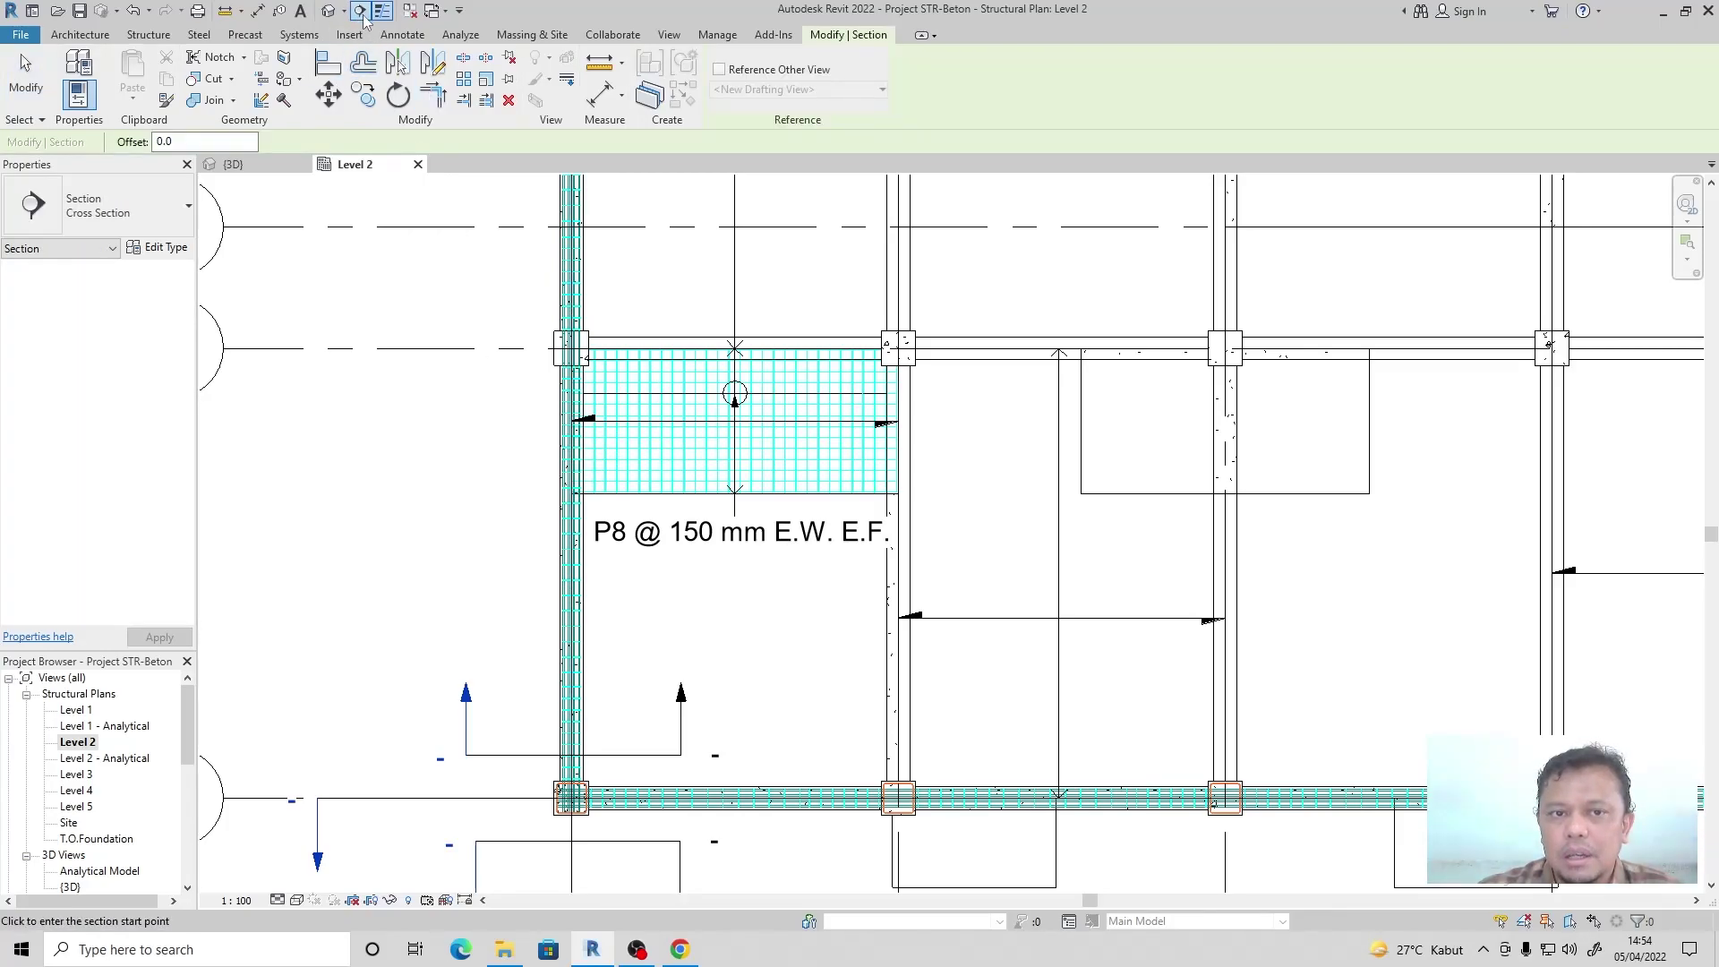
left_click(26, 79)
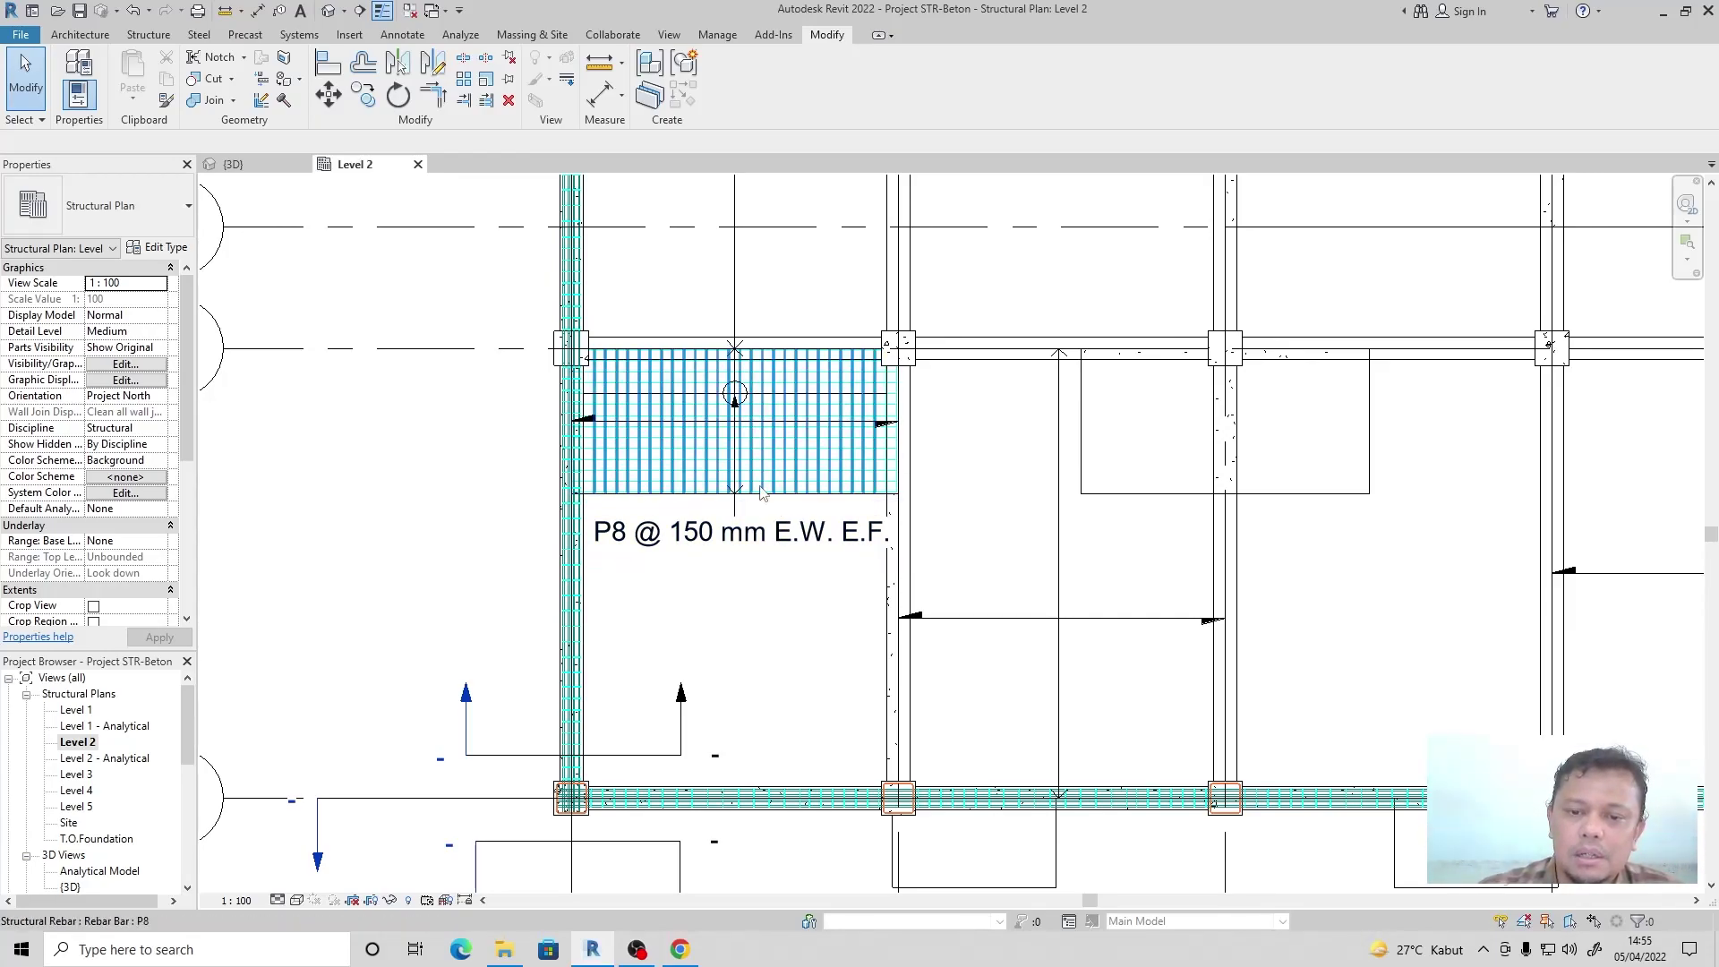
left_click(359, 10)
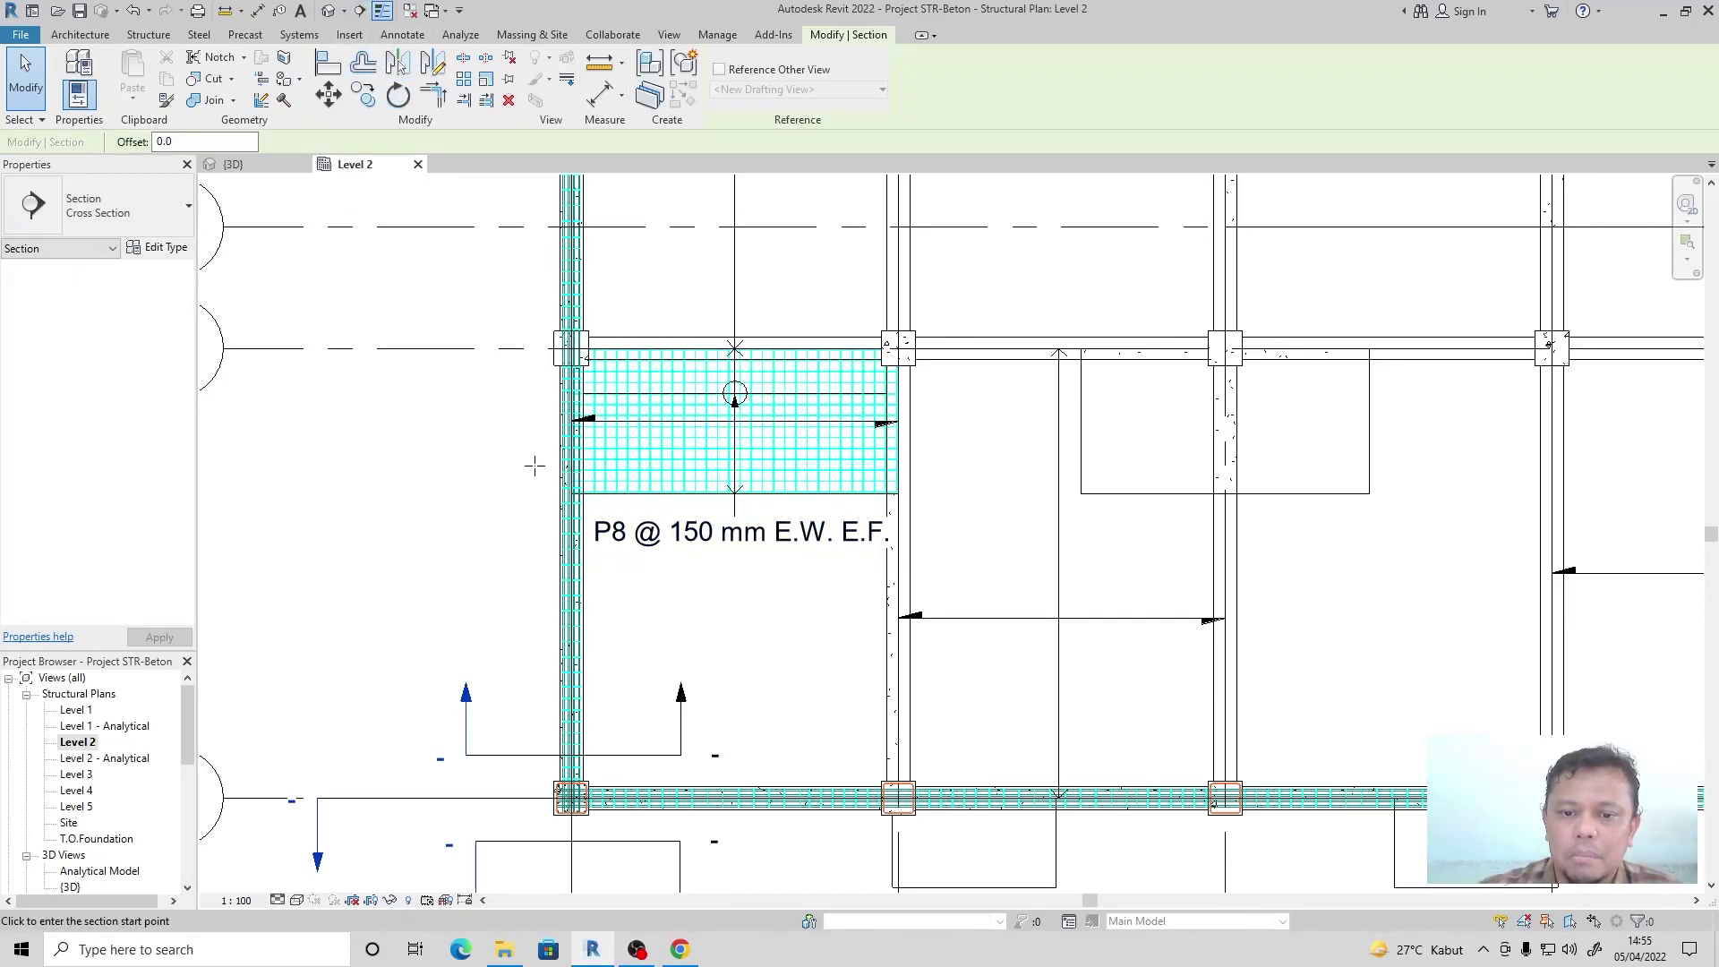
left_click(535, 436)
left_click(940, 436)
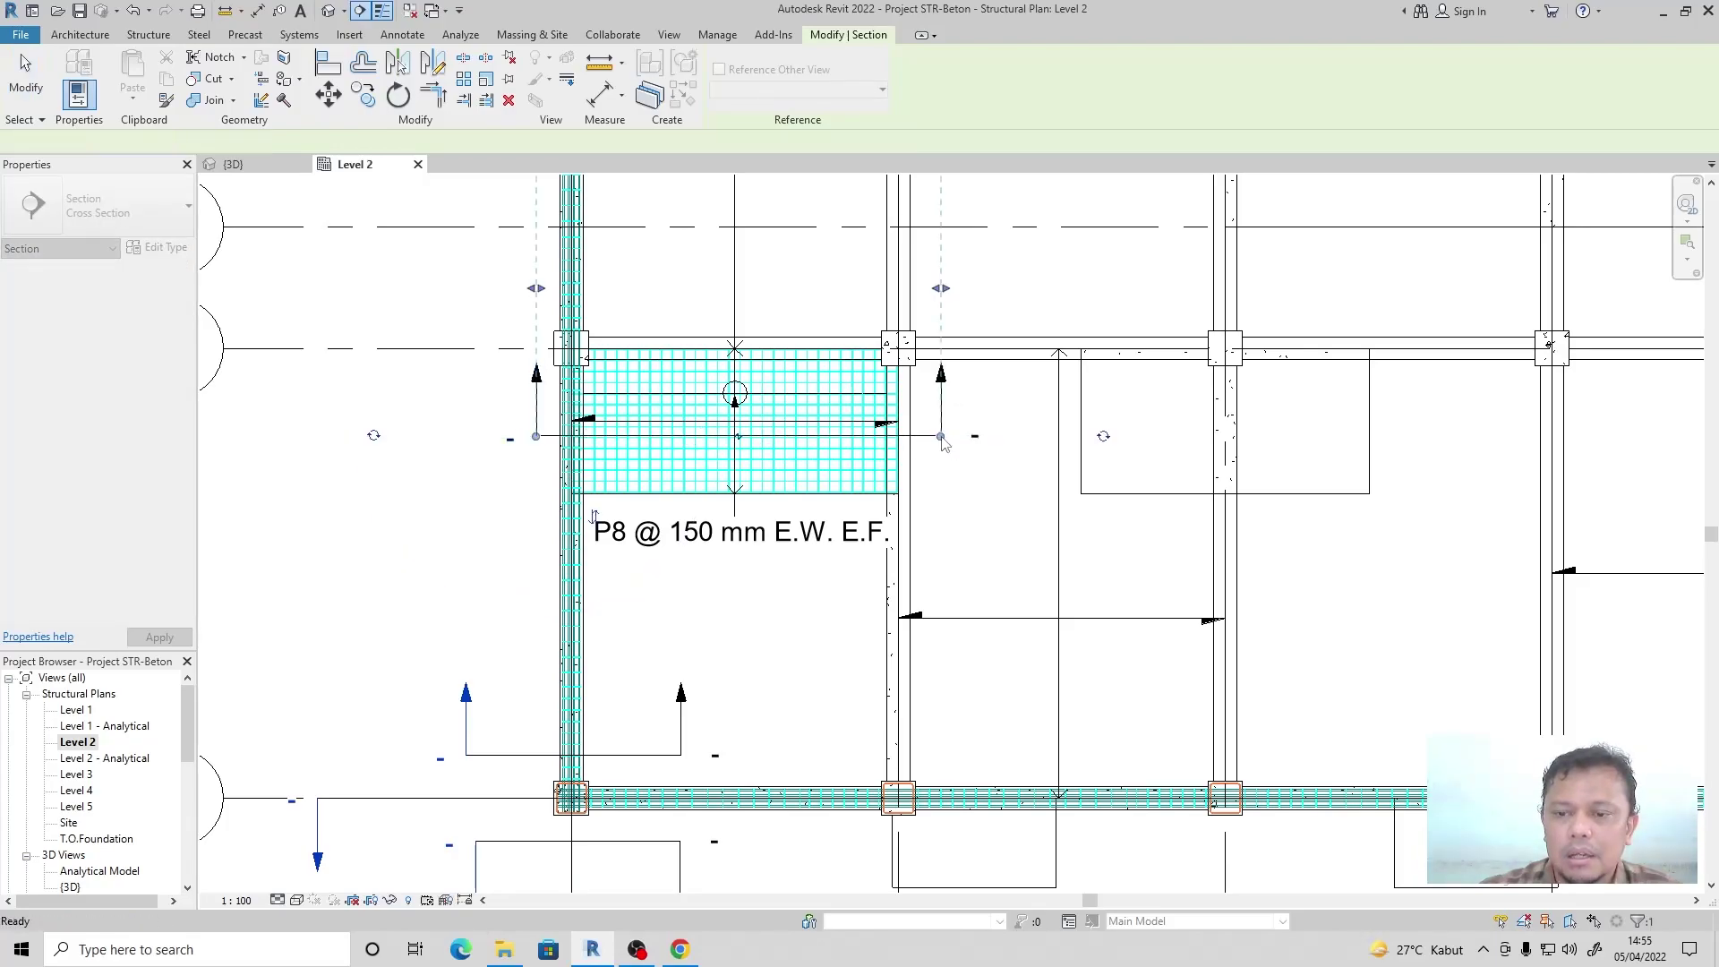
Shorten the new section's view depth to about 1510 mm, ending just north of grid B.
key("Escape")
scroll(501, 600, "down", 4)
scroll(582, 537, "up", 3)
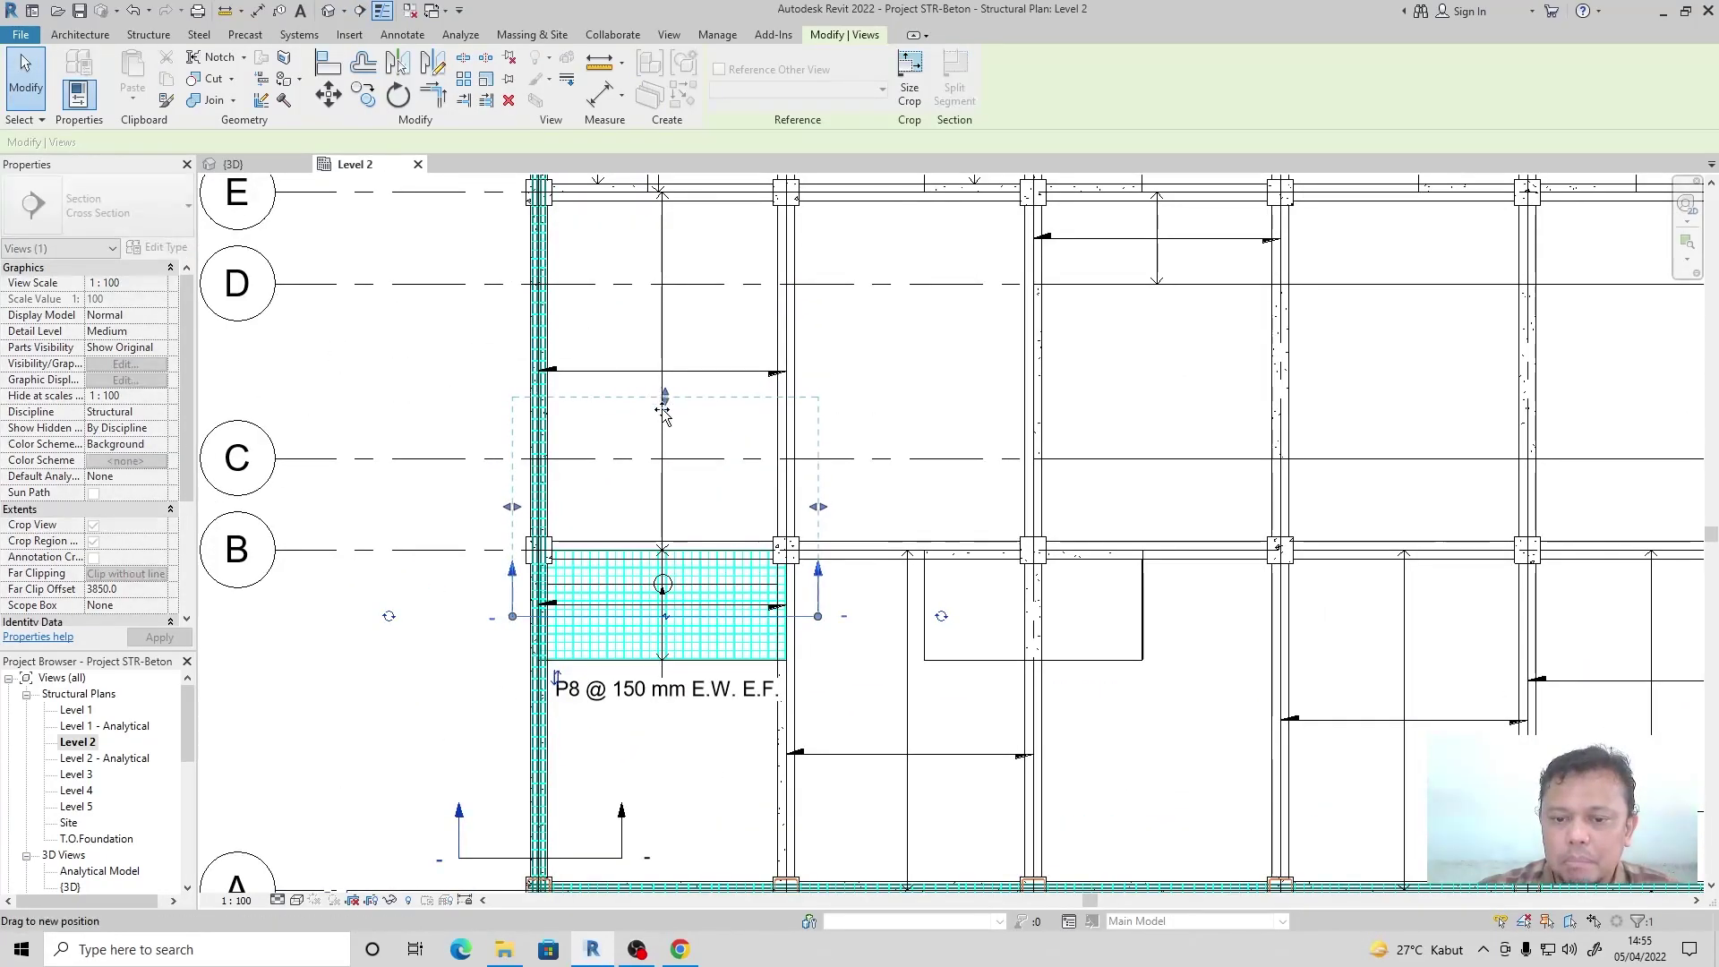
key("Escape")
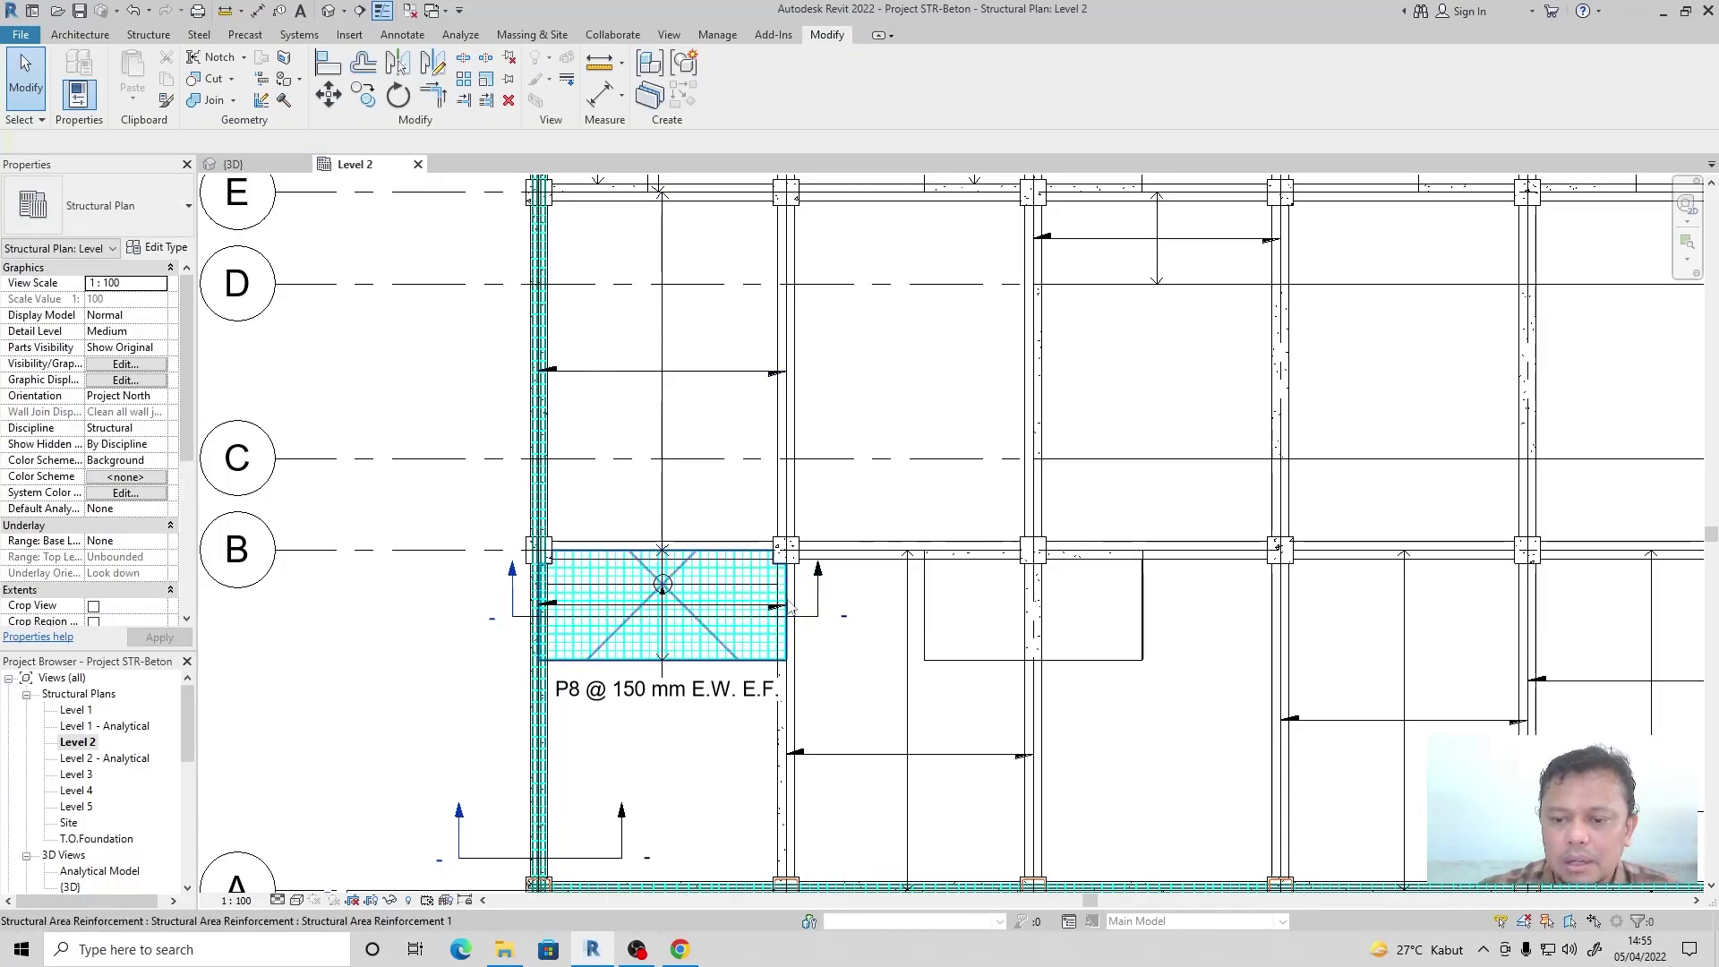
Examine the new section's direction arrow, section line and far clip extent around the reinforced slab.
left_click(814, 617)
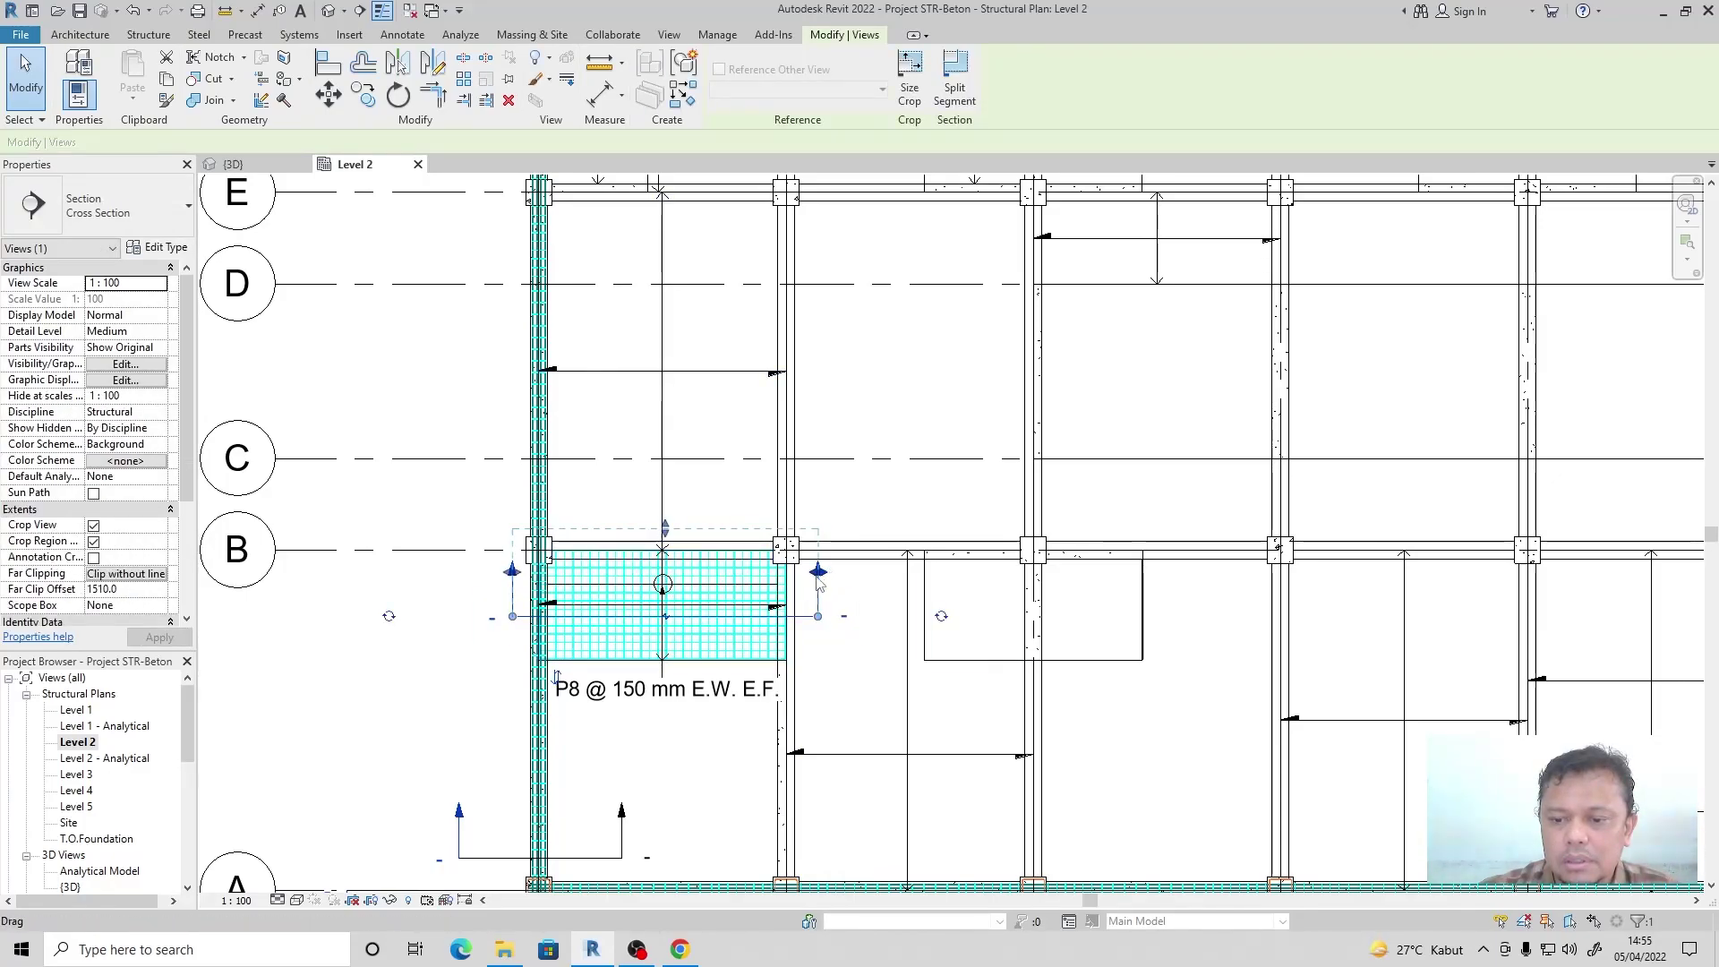
left_click(843, 601)
scroll(830, 583, "up", 5)
left_click(807, 568)
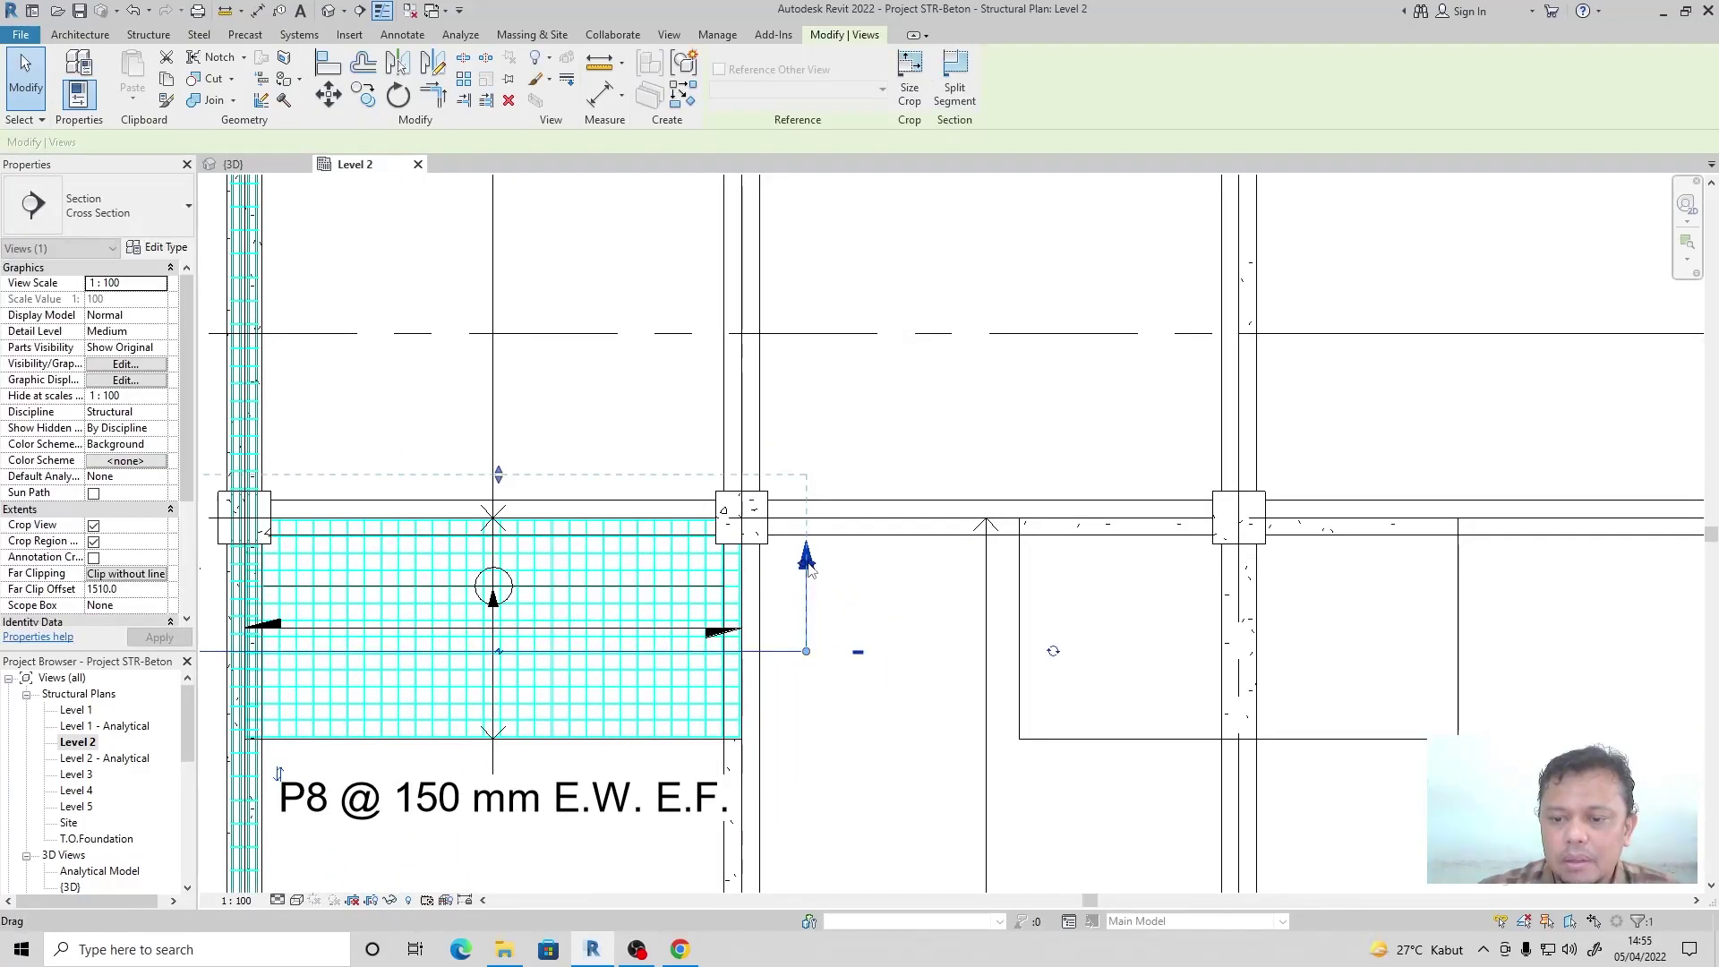
left_click(861, 567)
scroll(832, 551, "up", 4)
left_click(776, 548)
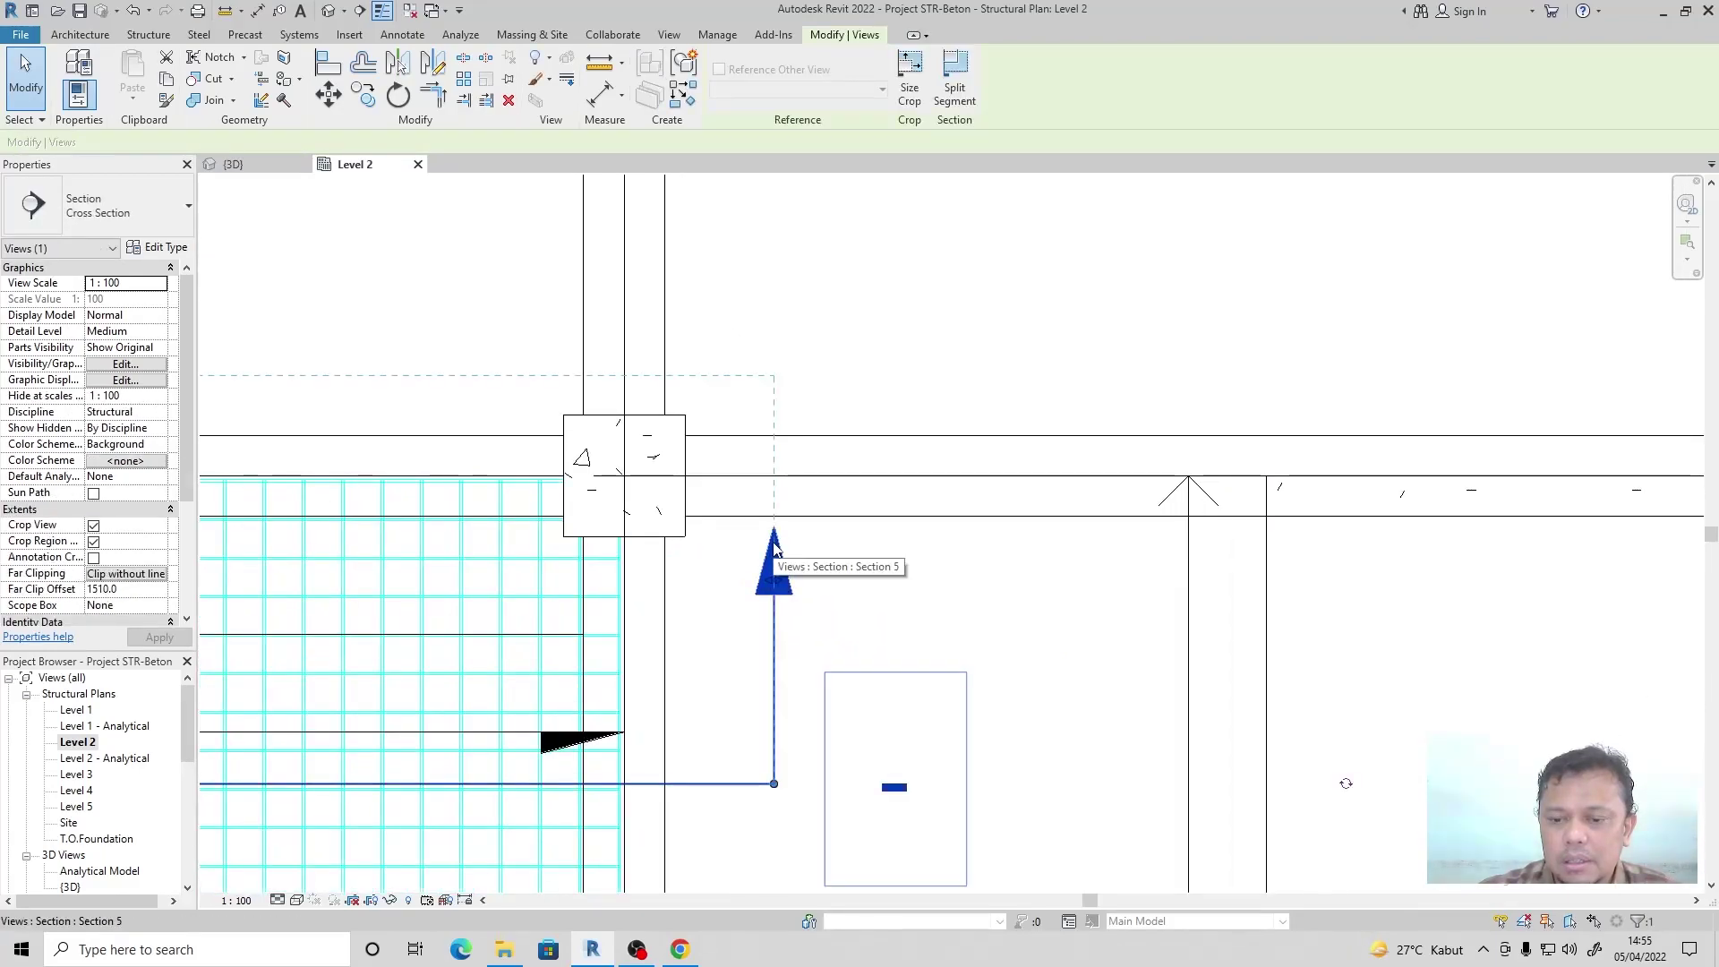
left_click(799, 554)
left_click(789, 579)
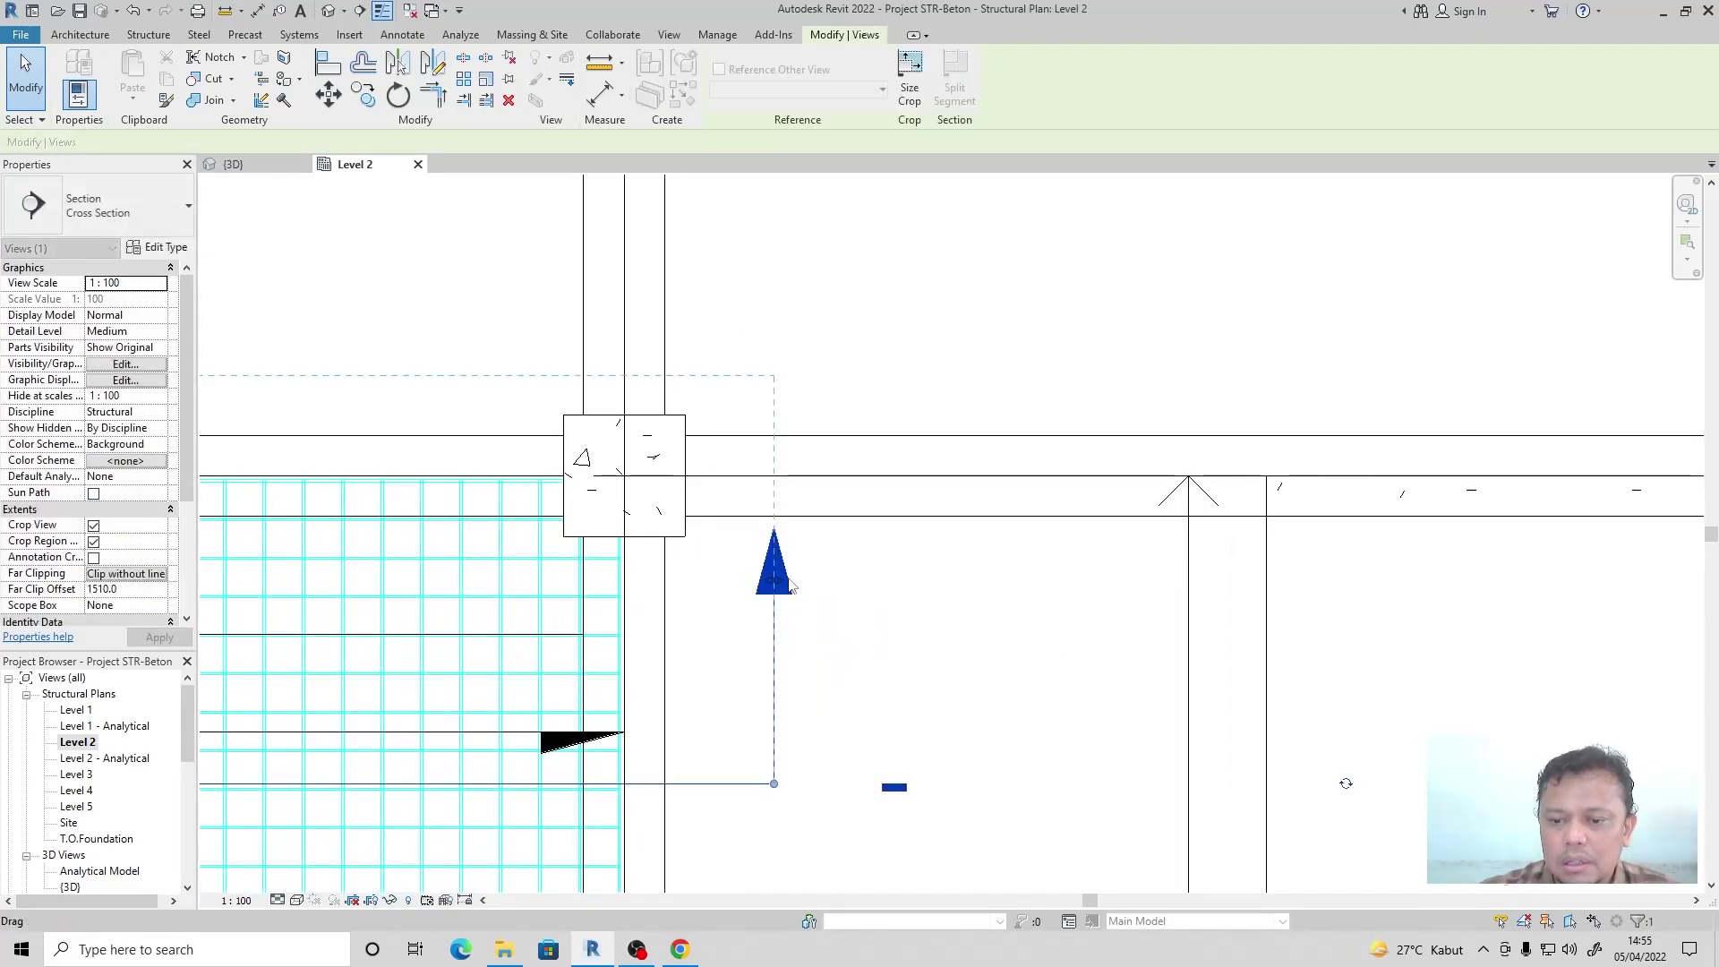
left_click(852, 567)
left_click(784, 564)
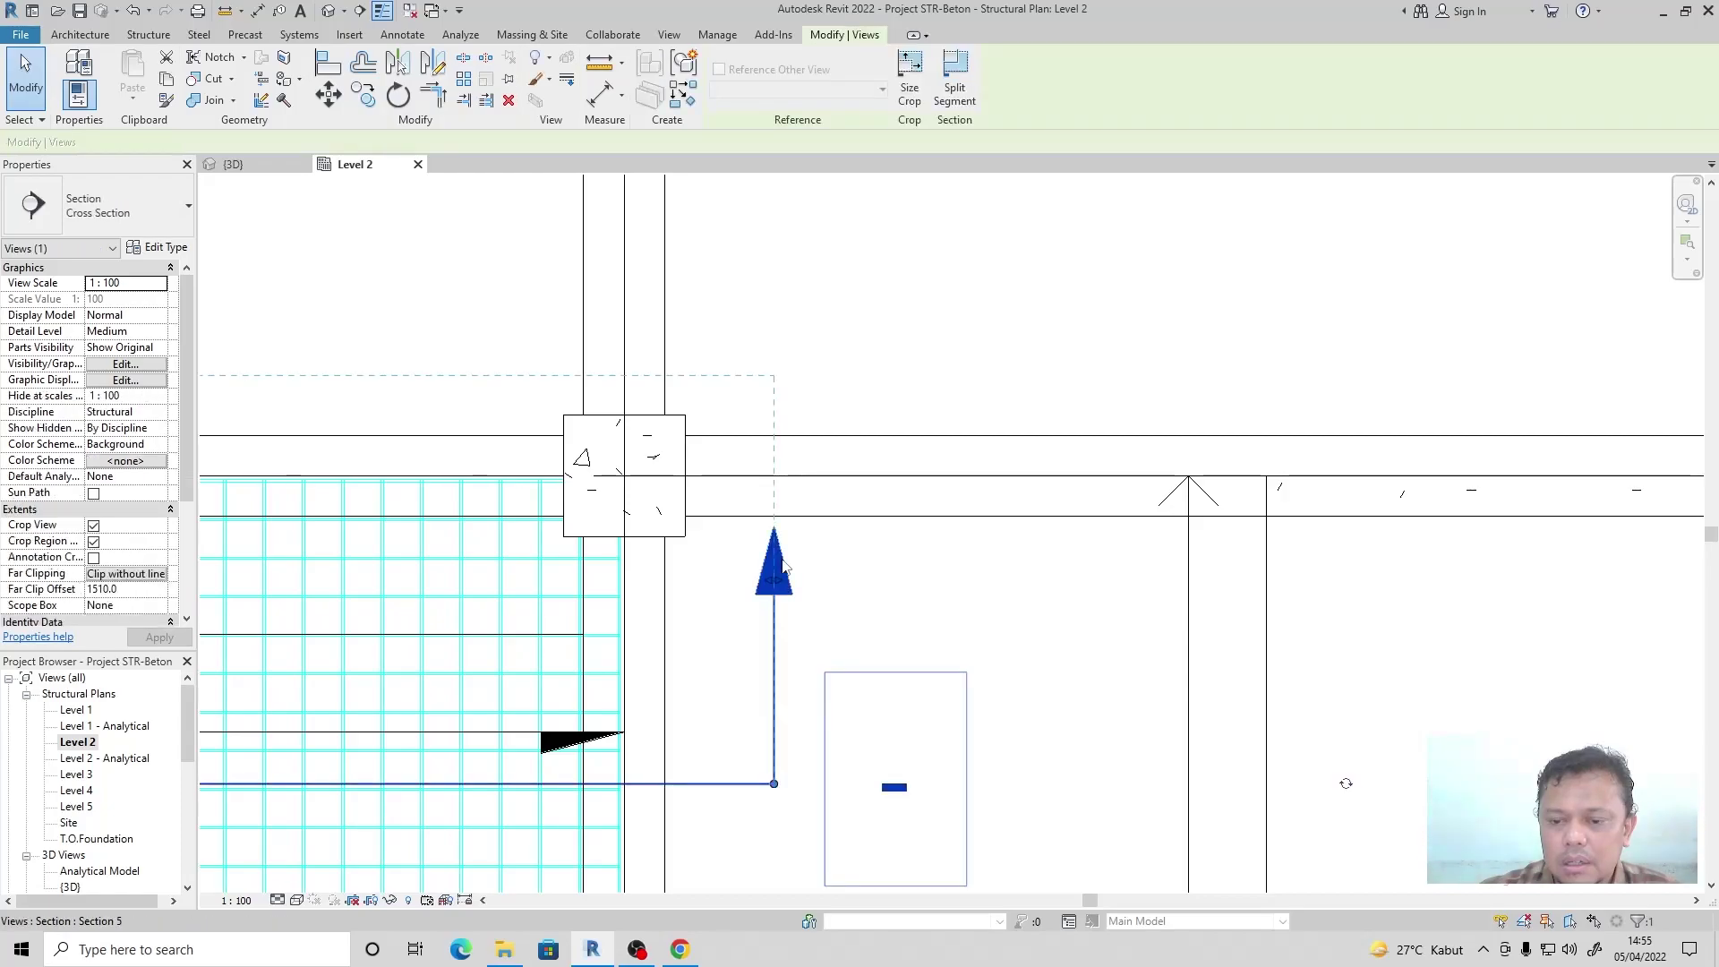
left_click(836, 564)
scroll(902, 556, "down", 4)
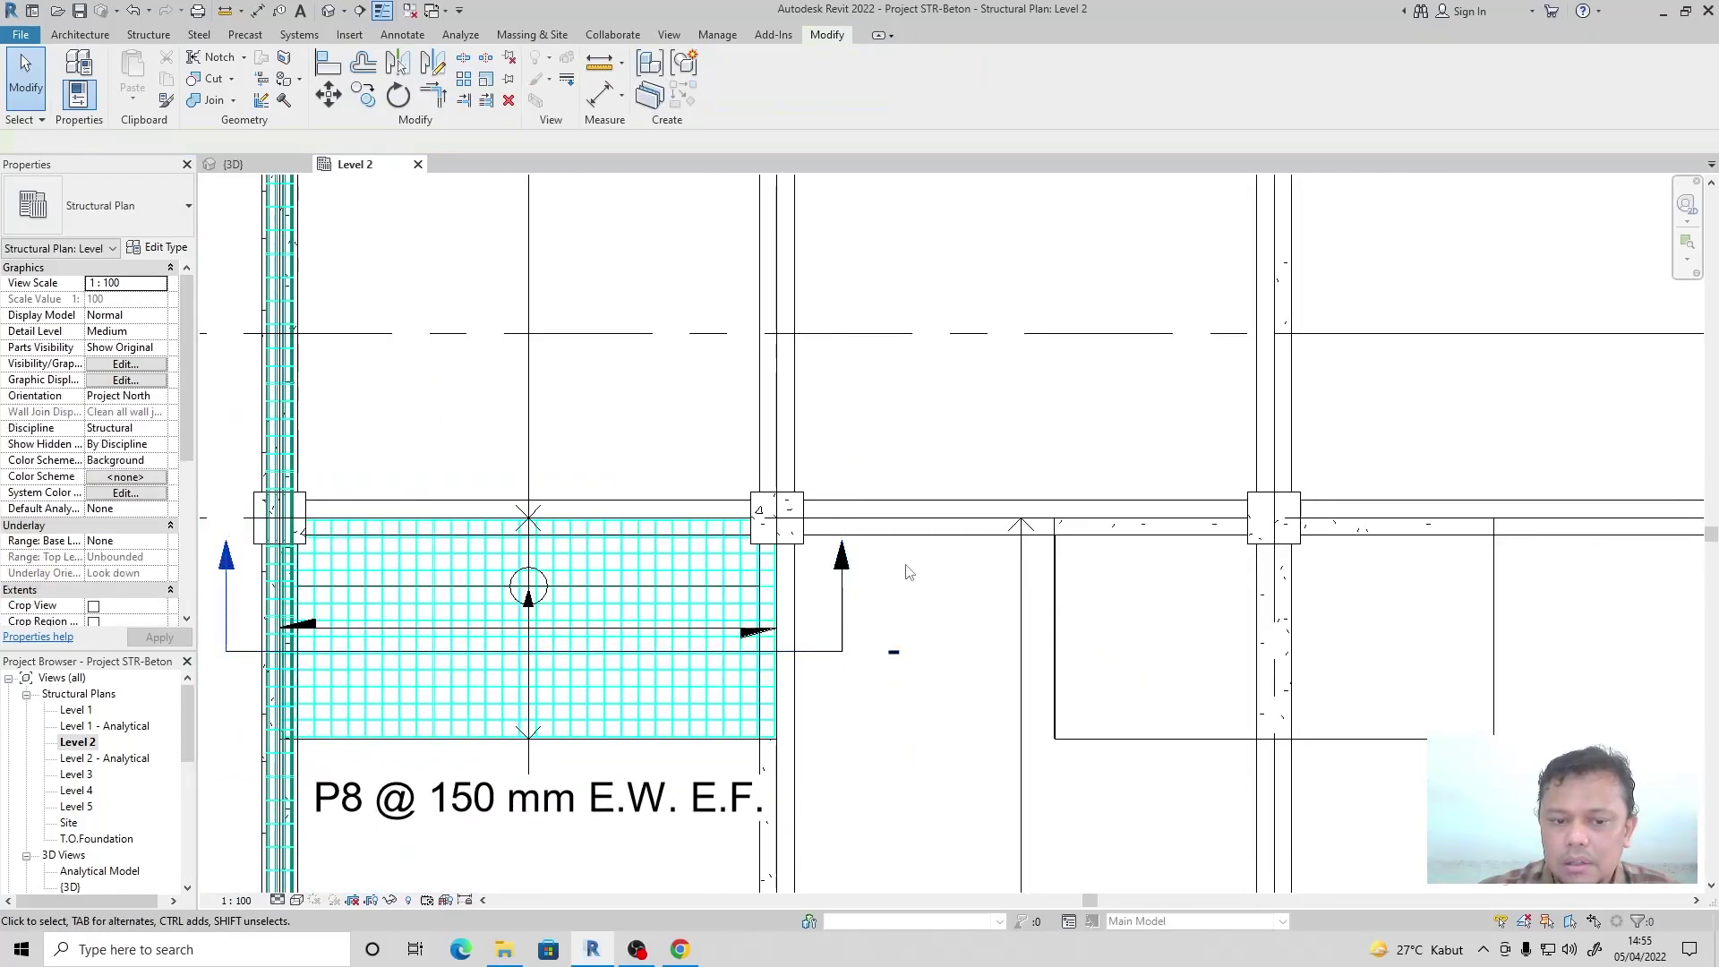
left_click(251, 652)
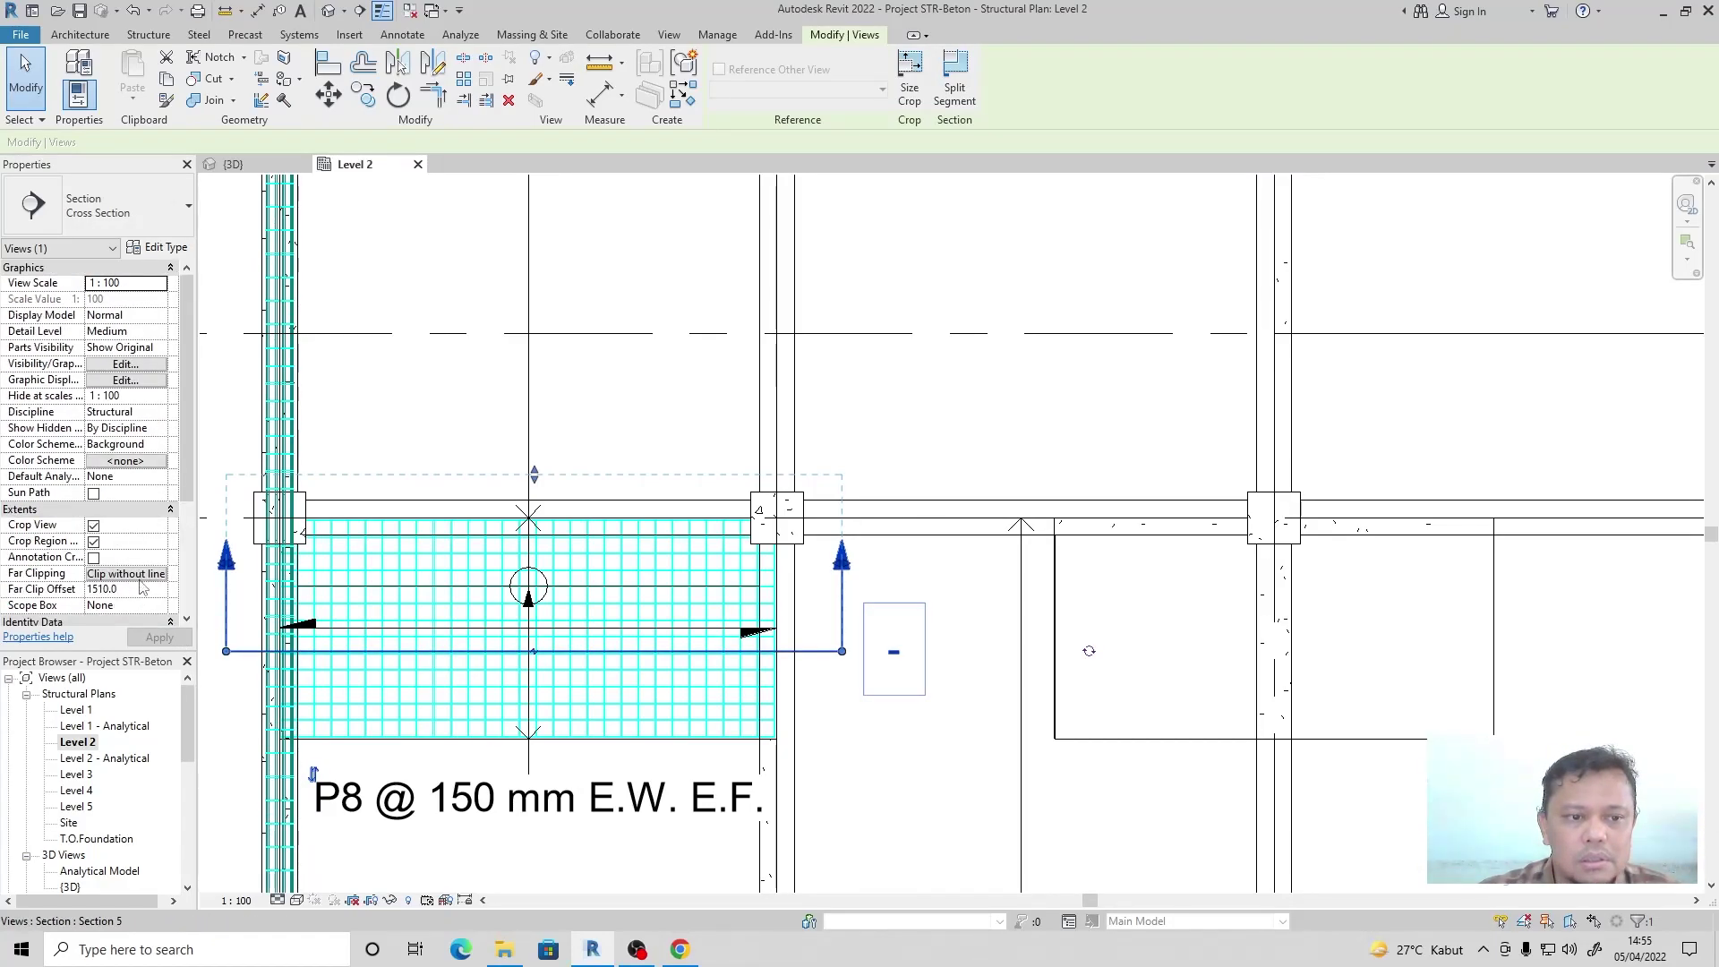
Review the selected section's properties, deselect it and open the Section 5 view.
scroll(156, 580, "down", 4)
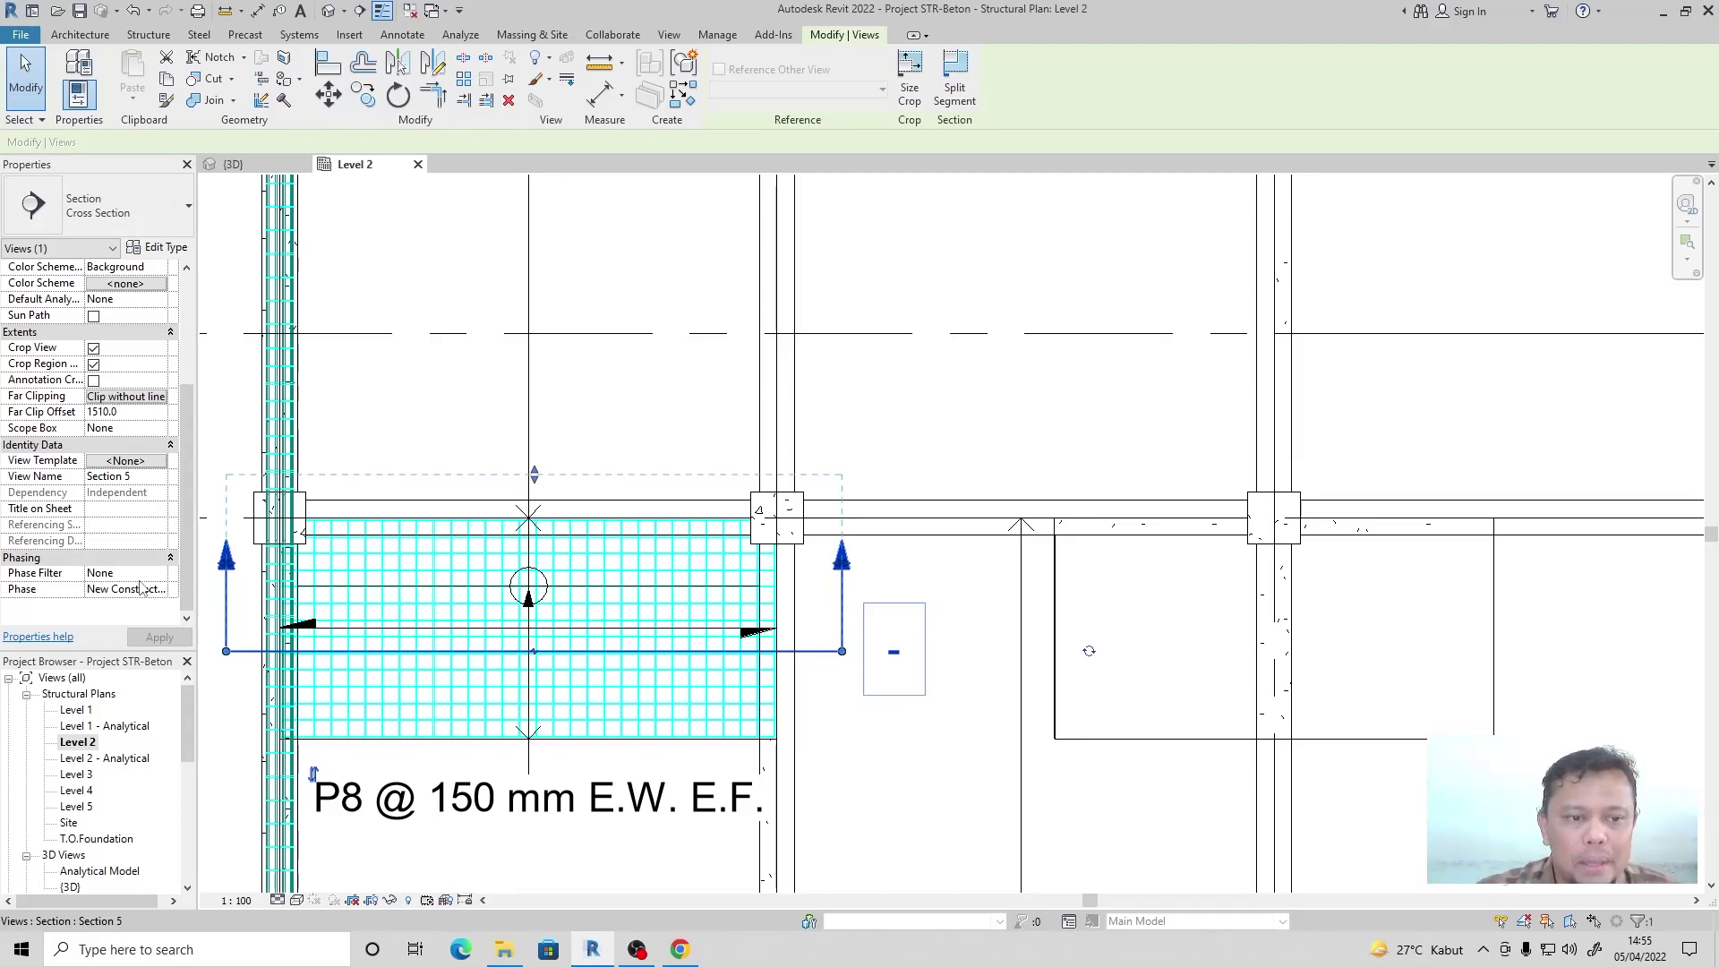
scroll(141, 587, "up", 3)
scroll(141, 582, "down", 2)
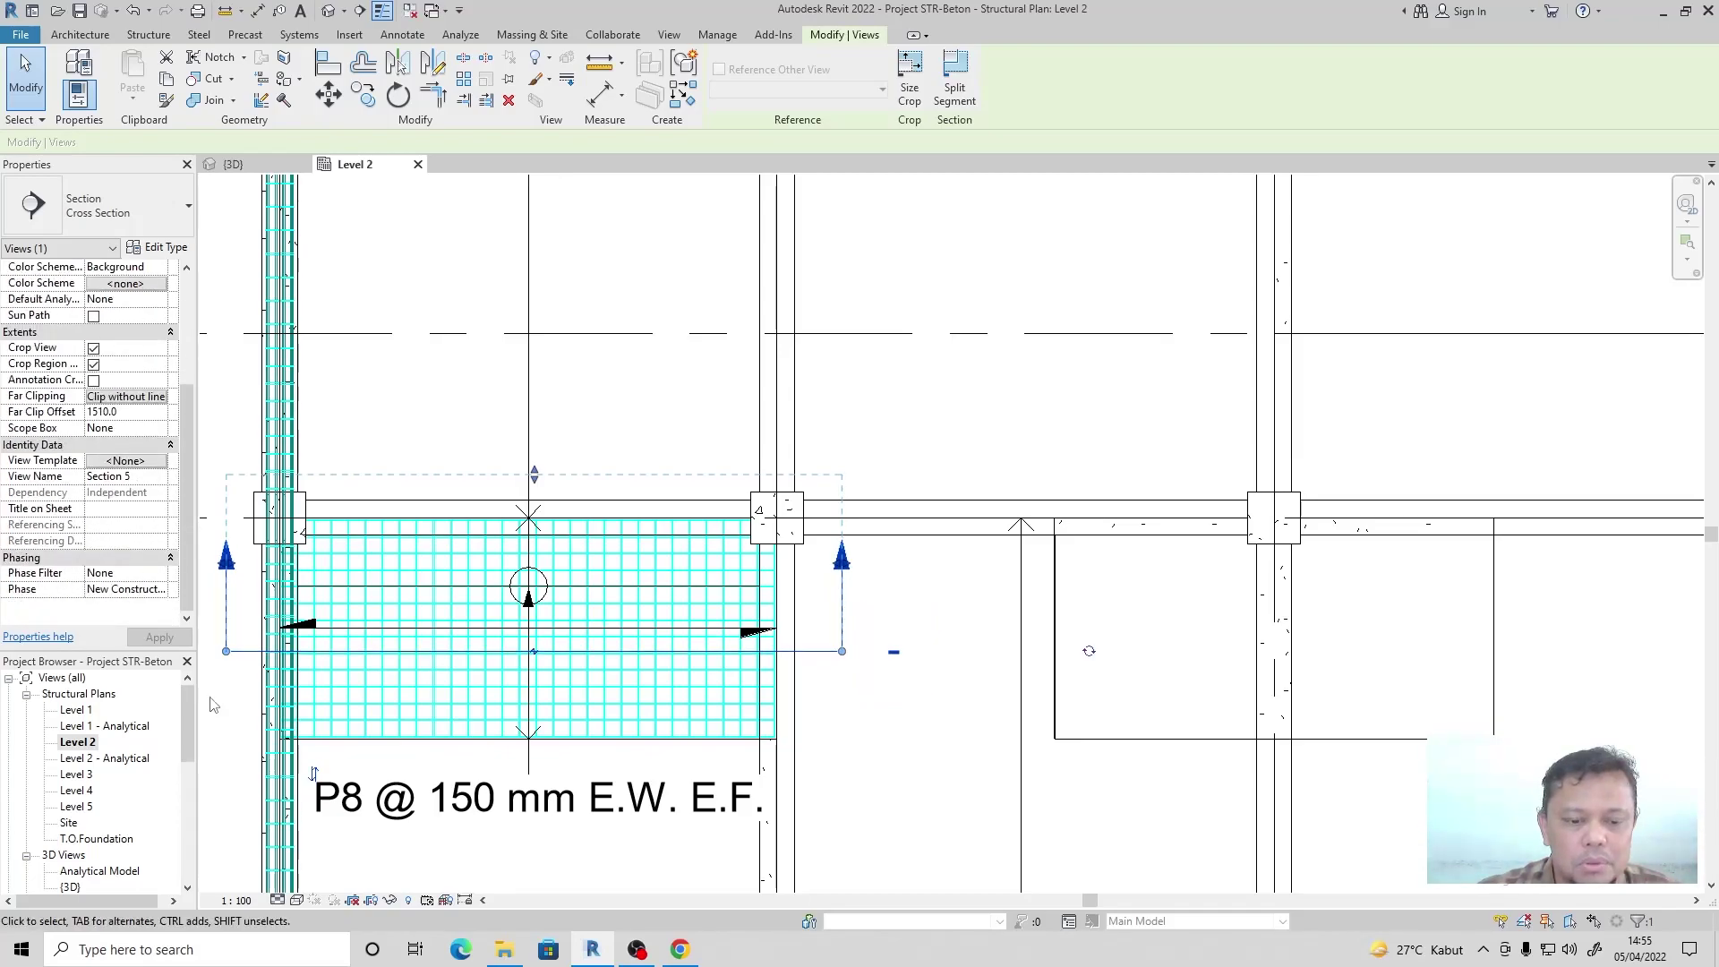
key("Escape")
scroll(128, 737, "down", 4)
scroll(128, 737, "up", 2)
scroll(112, 743, "down", 5)
double_click(100, 776)
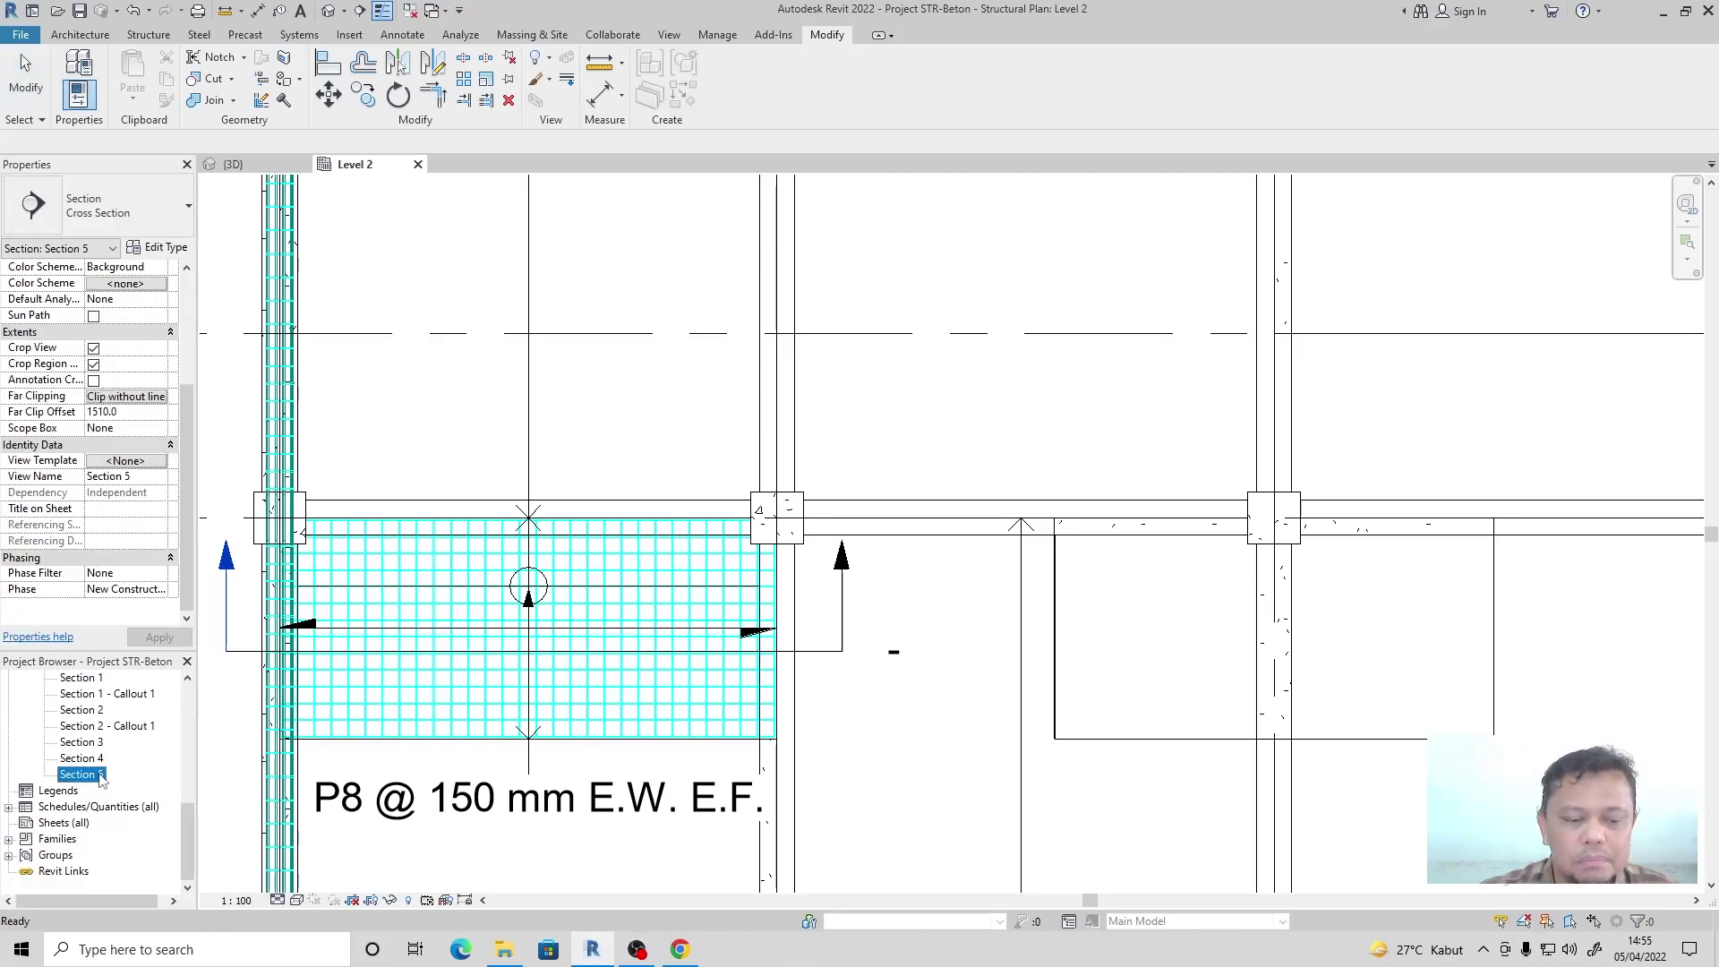
Examine the top and bottom slab bars and the edge beam reinforcement in the section view.
scroll(936, 689, "up", 6)
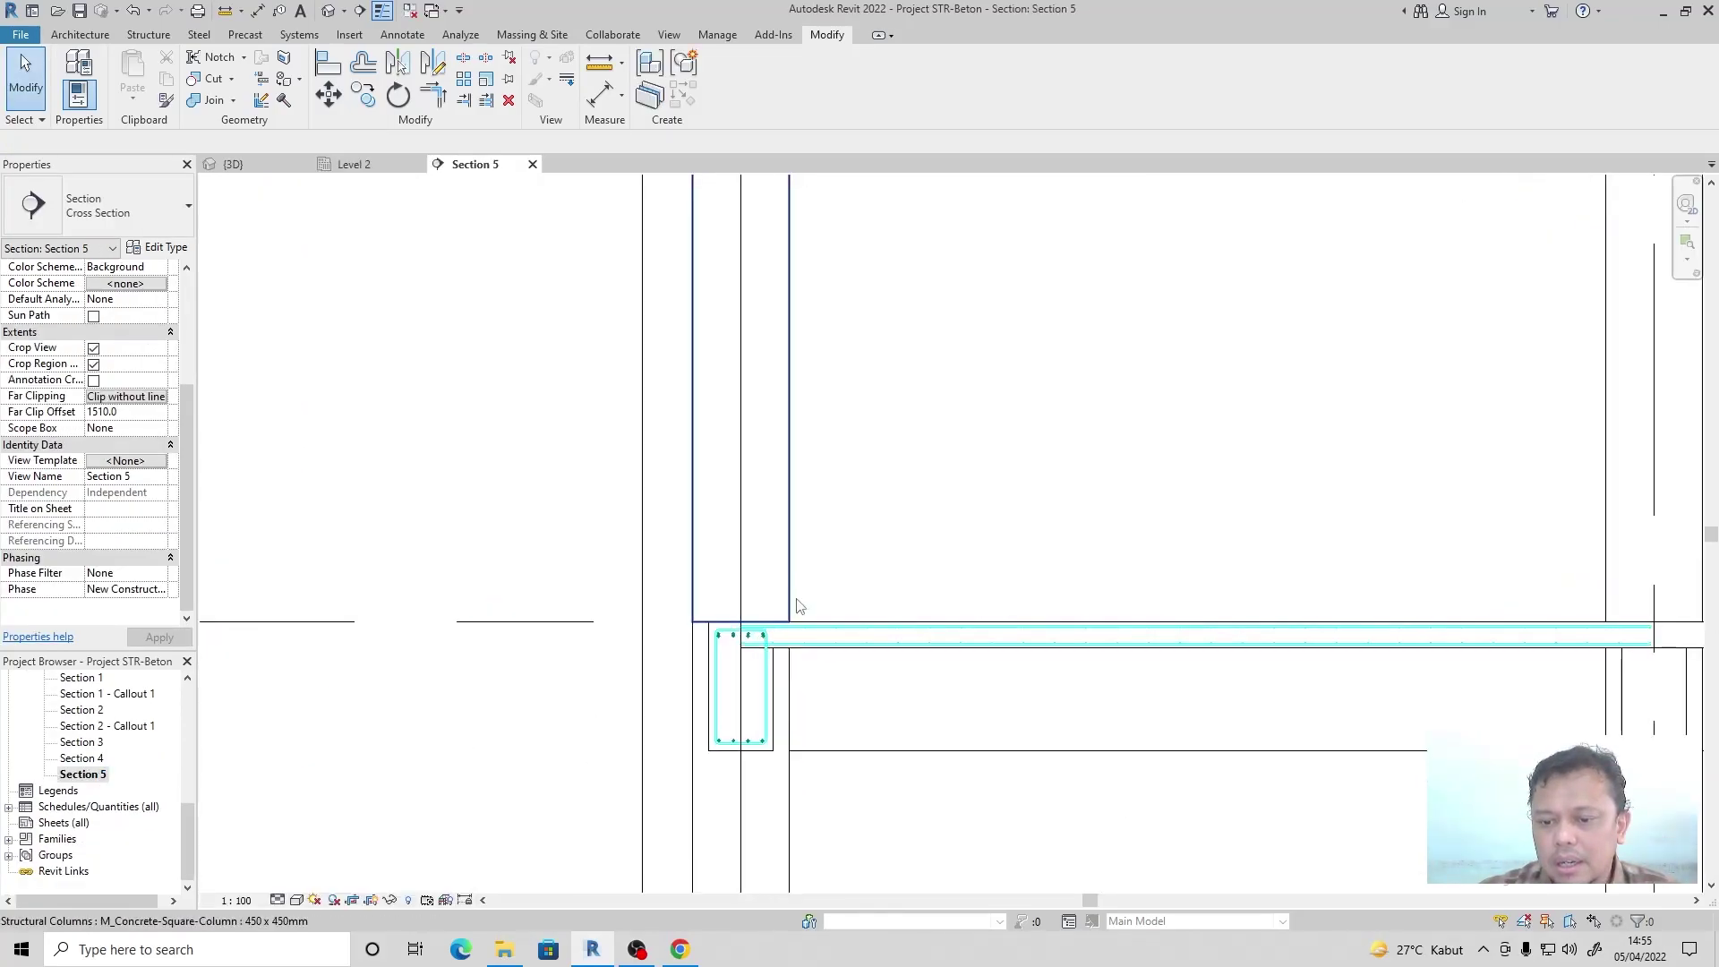
scroll(778, 660, "up", 2)
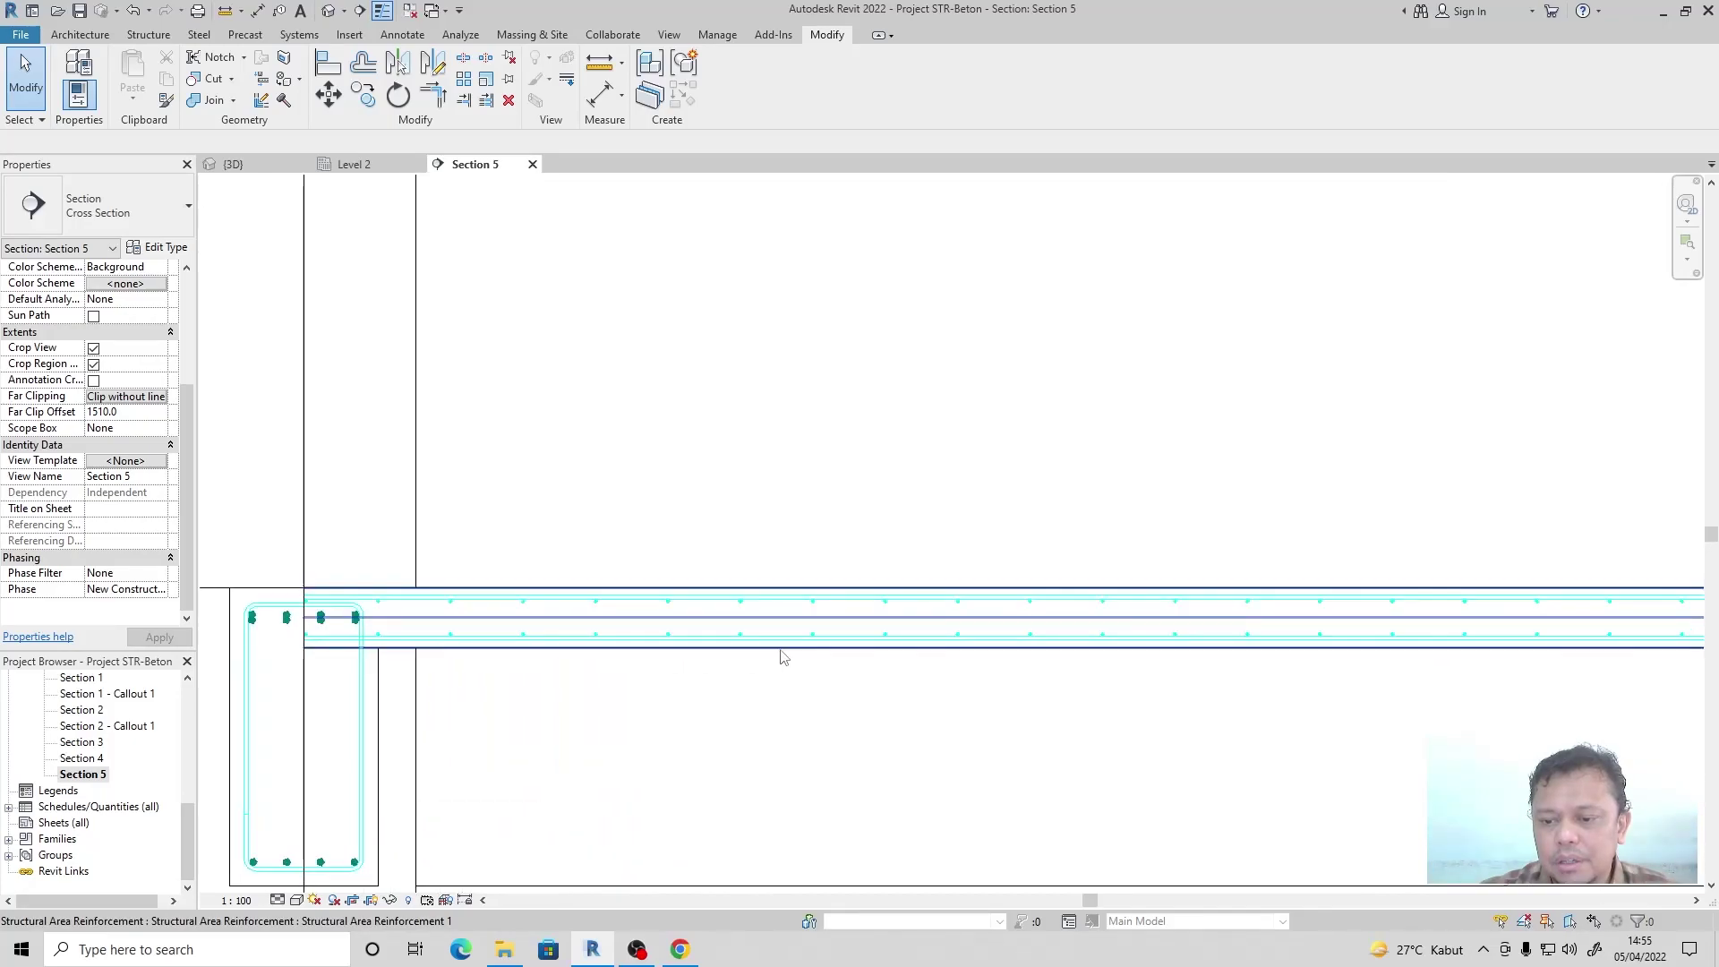
scroll(491, 663, "down", 2)
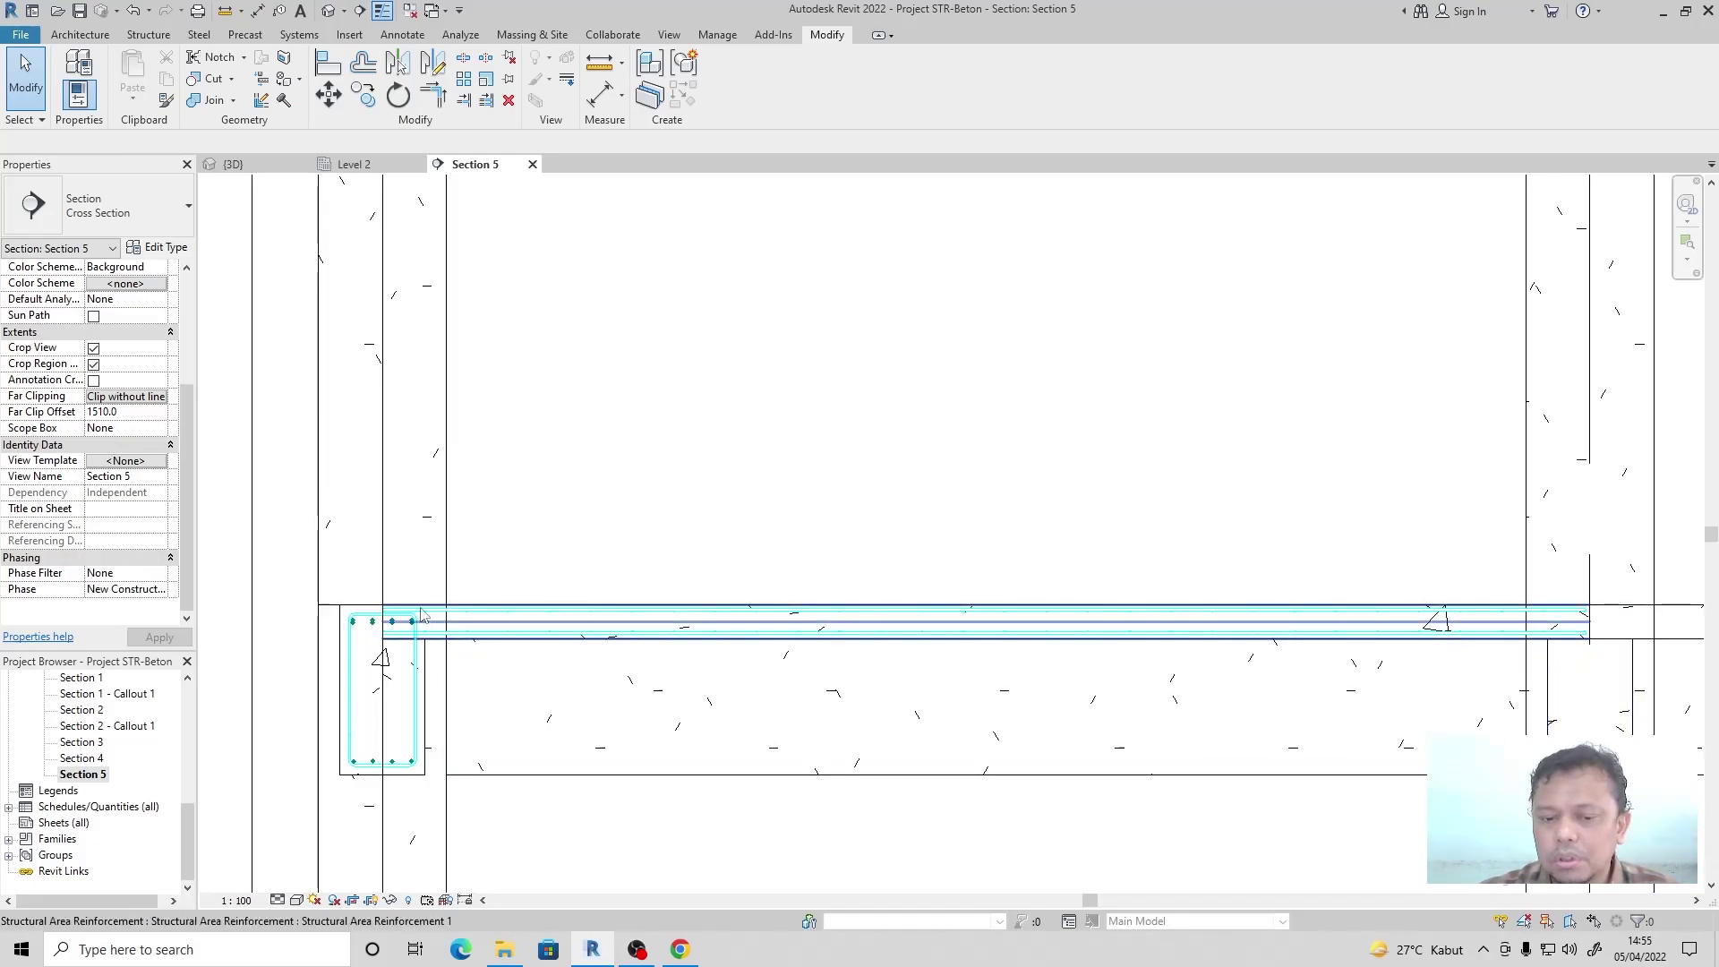
scroll(417, 598, "up", 3)
scroll(623, 645, "up", 3)
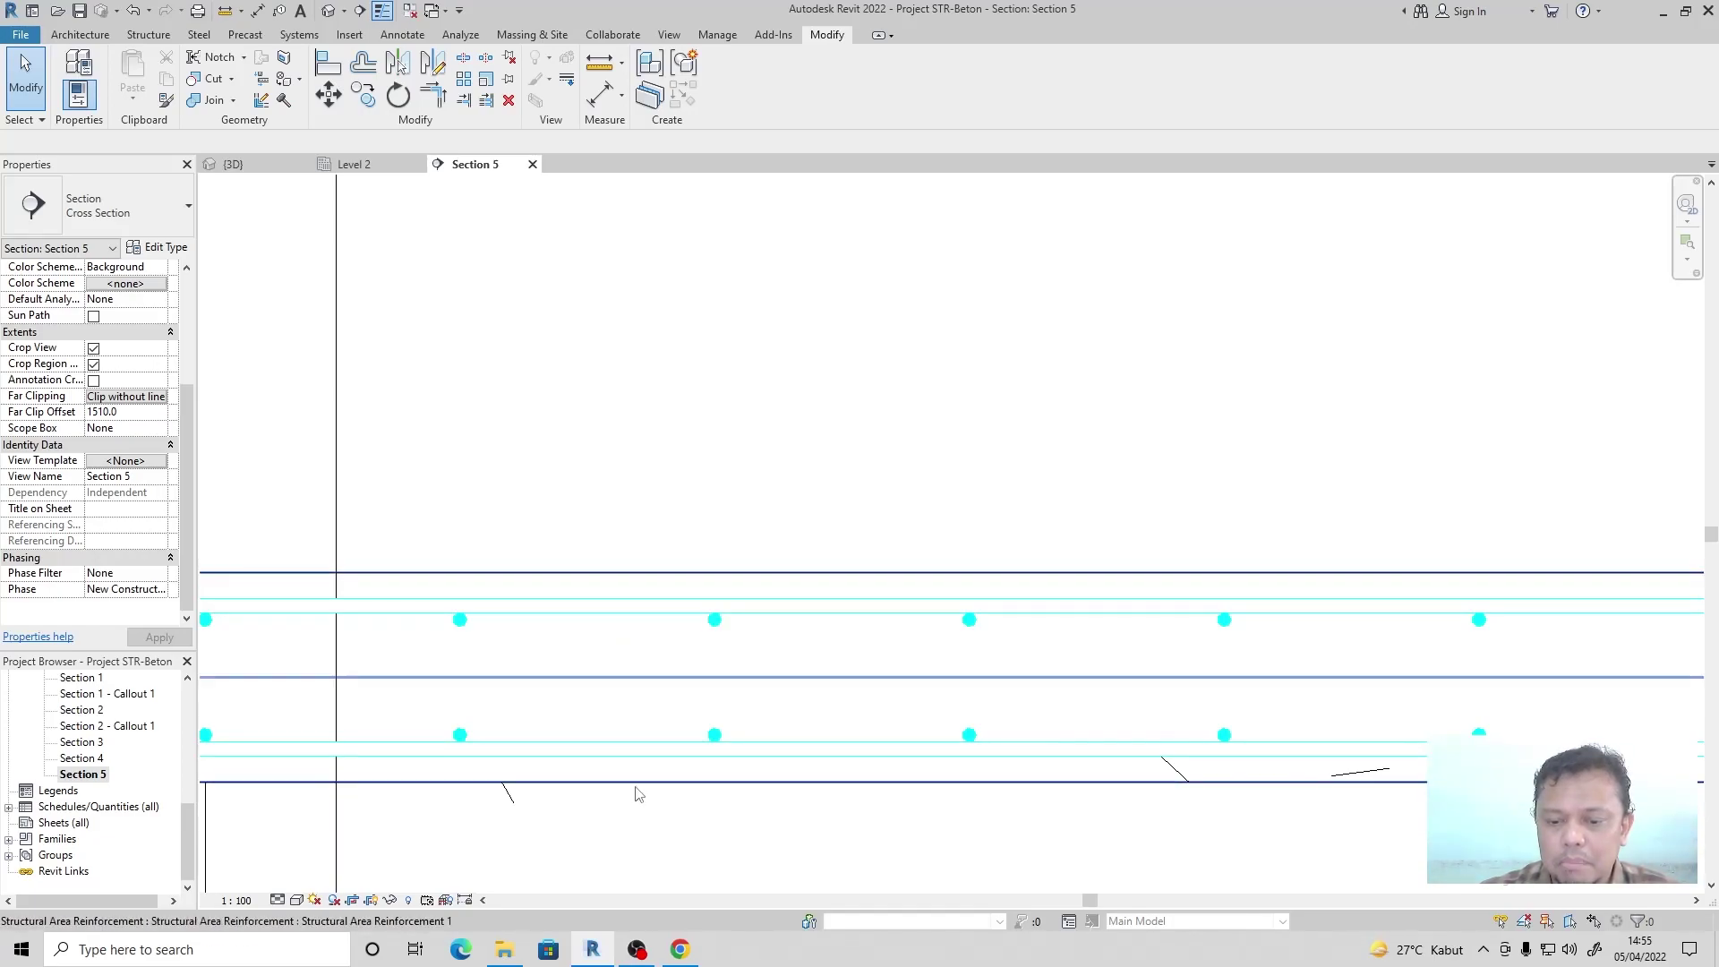
scroll(609, 685, "down", 3)
scroll(609, 685, "down", 3)
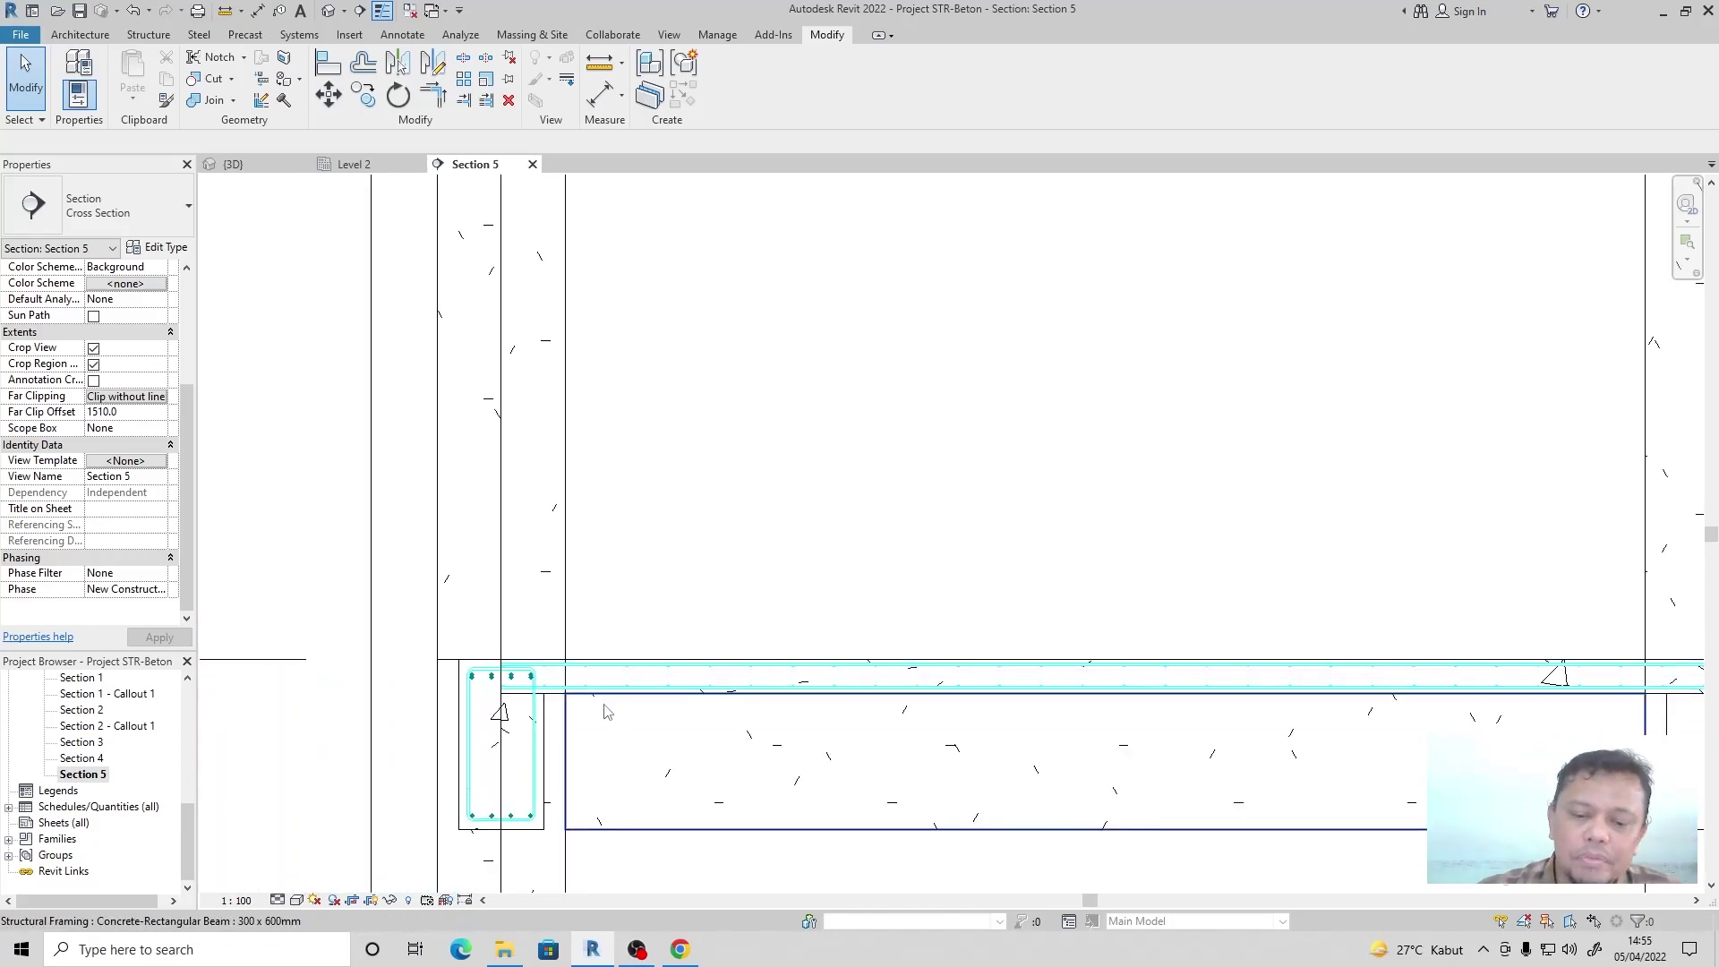
scroll(499, 710, "down", 2)
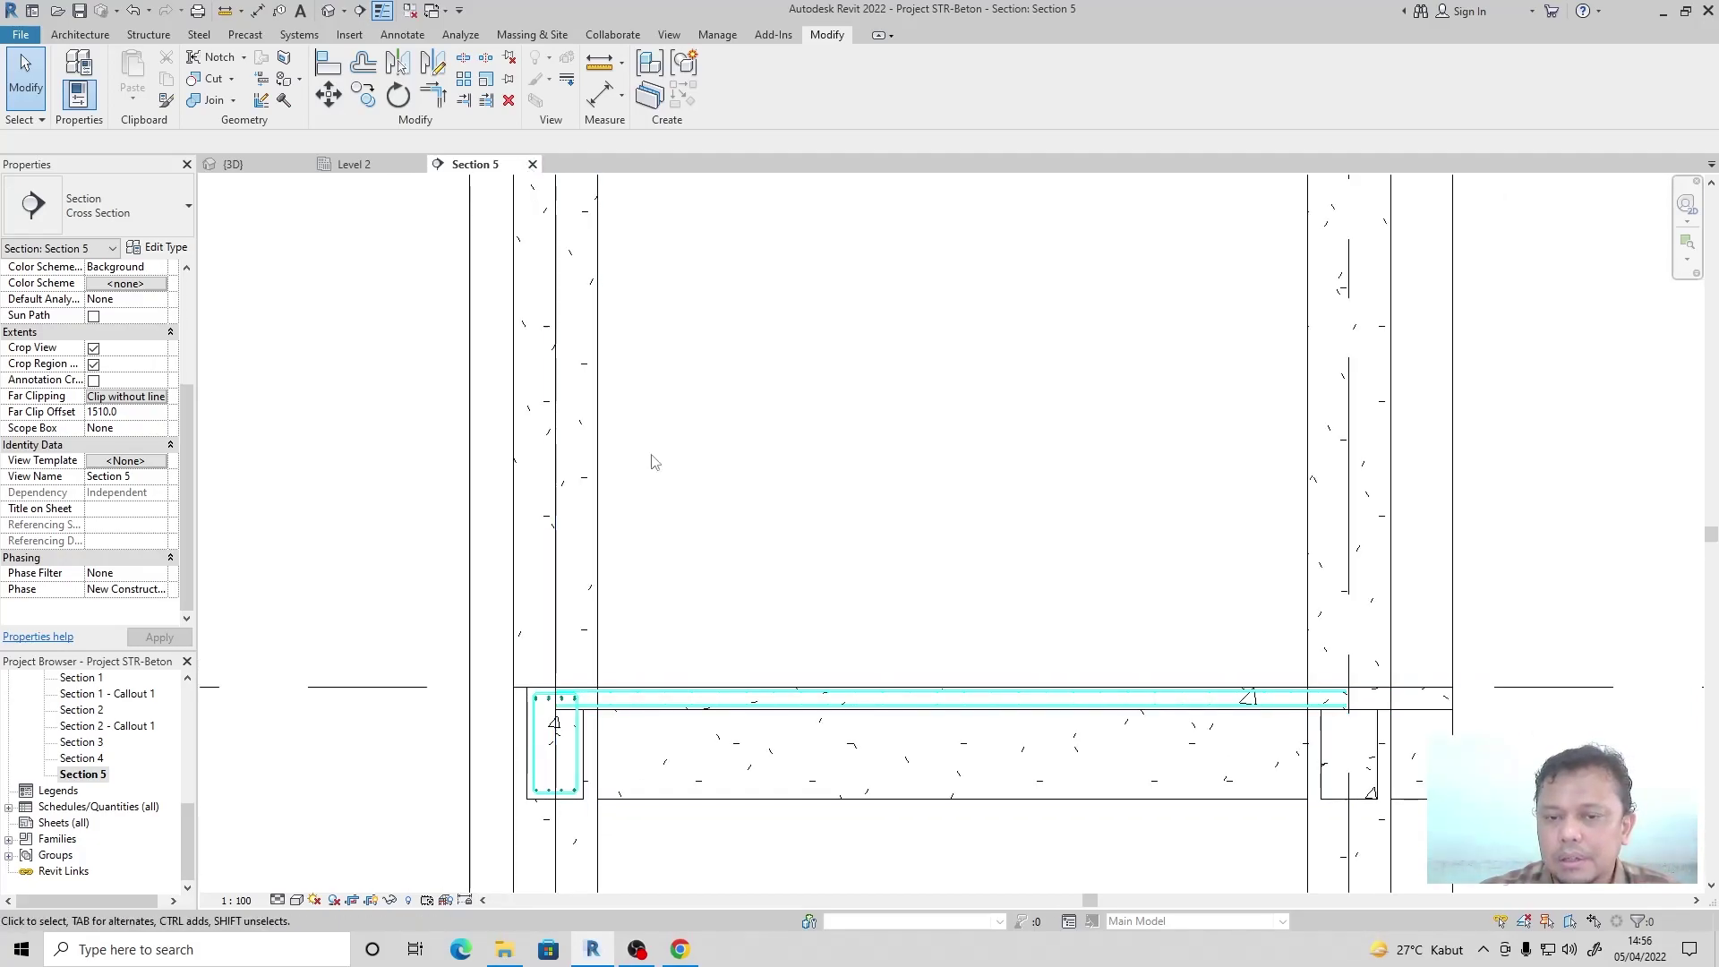
Close the section view, start area reinforcement on the L-shaped slab between grids 2 and 3, and trace its west edge and northwest column edges.
left_click(533, 164)
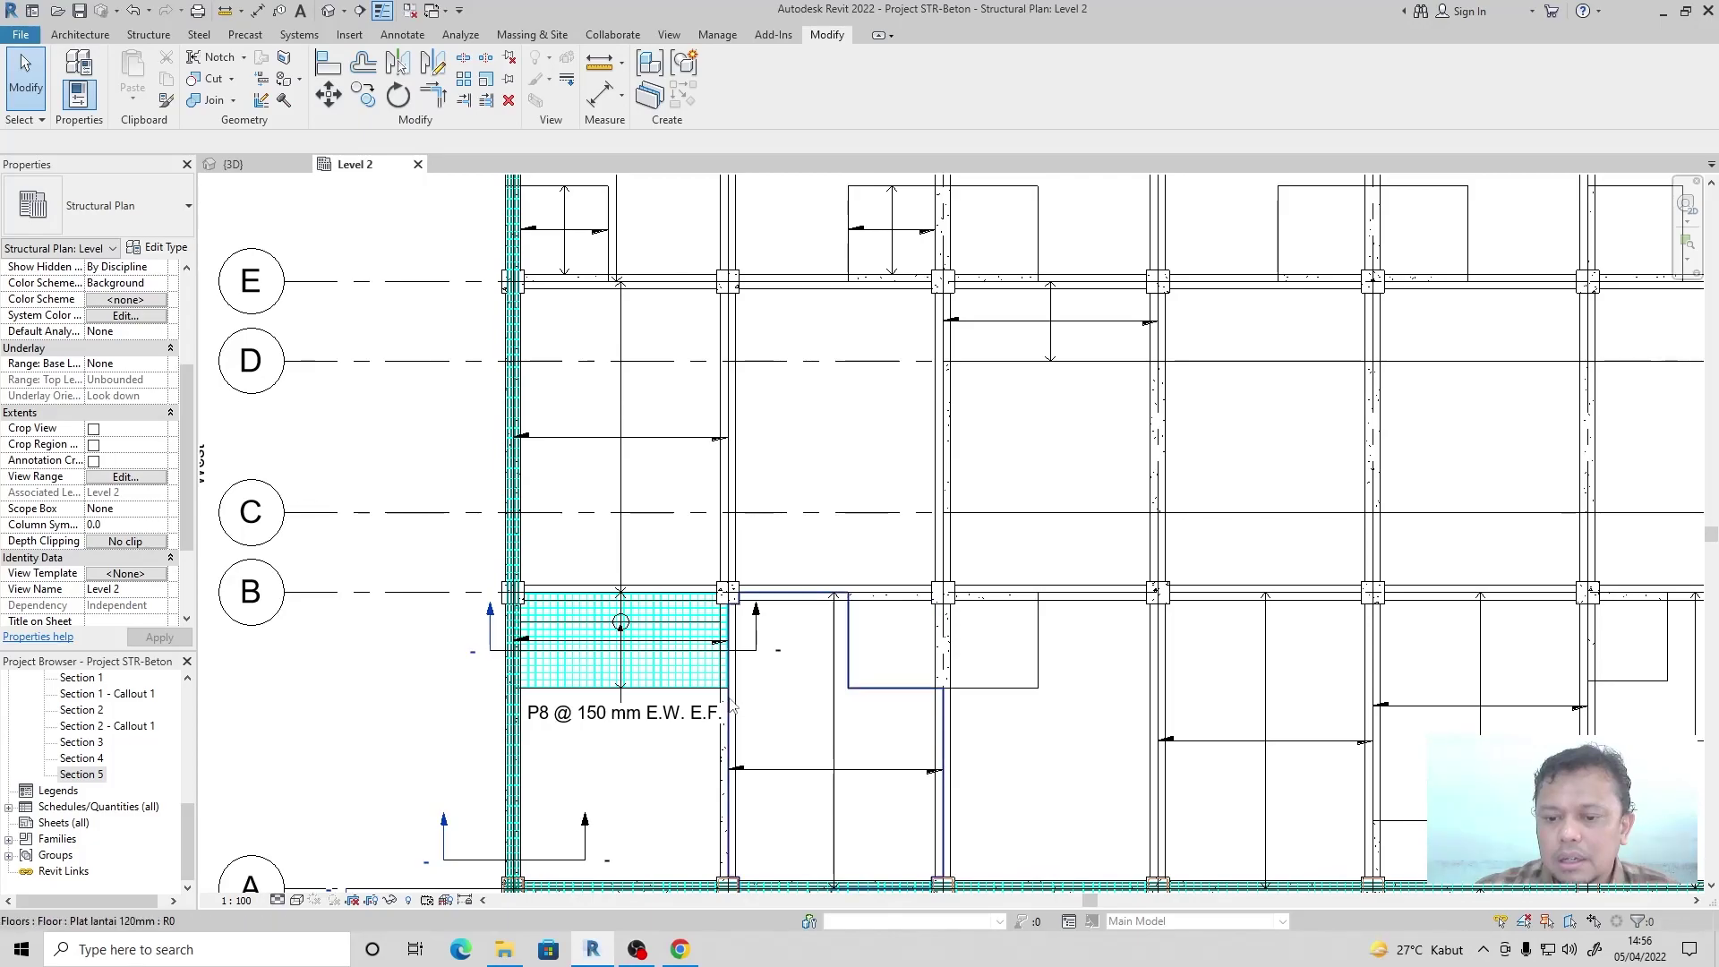
scroll(870, 752, "up", 3)
scroll(654, 676, "up", 1)
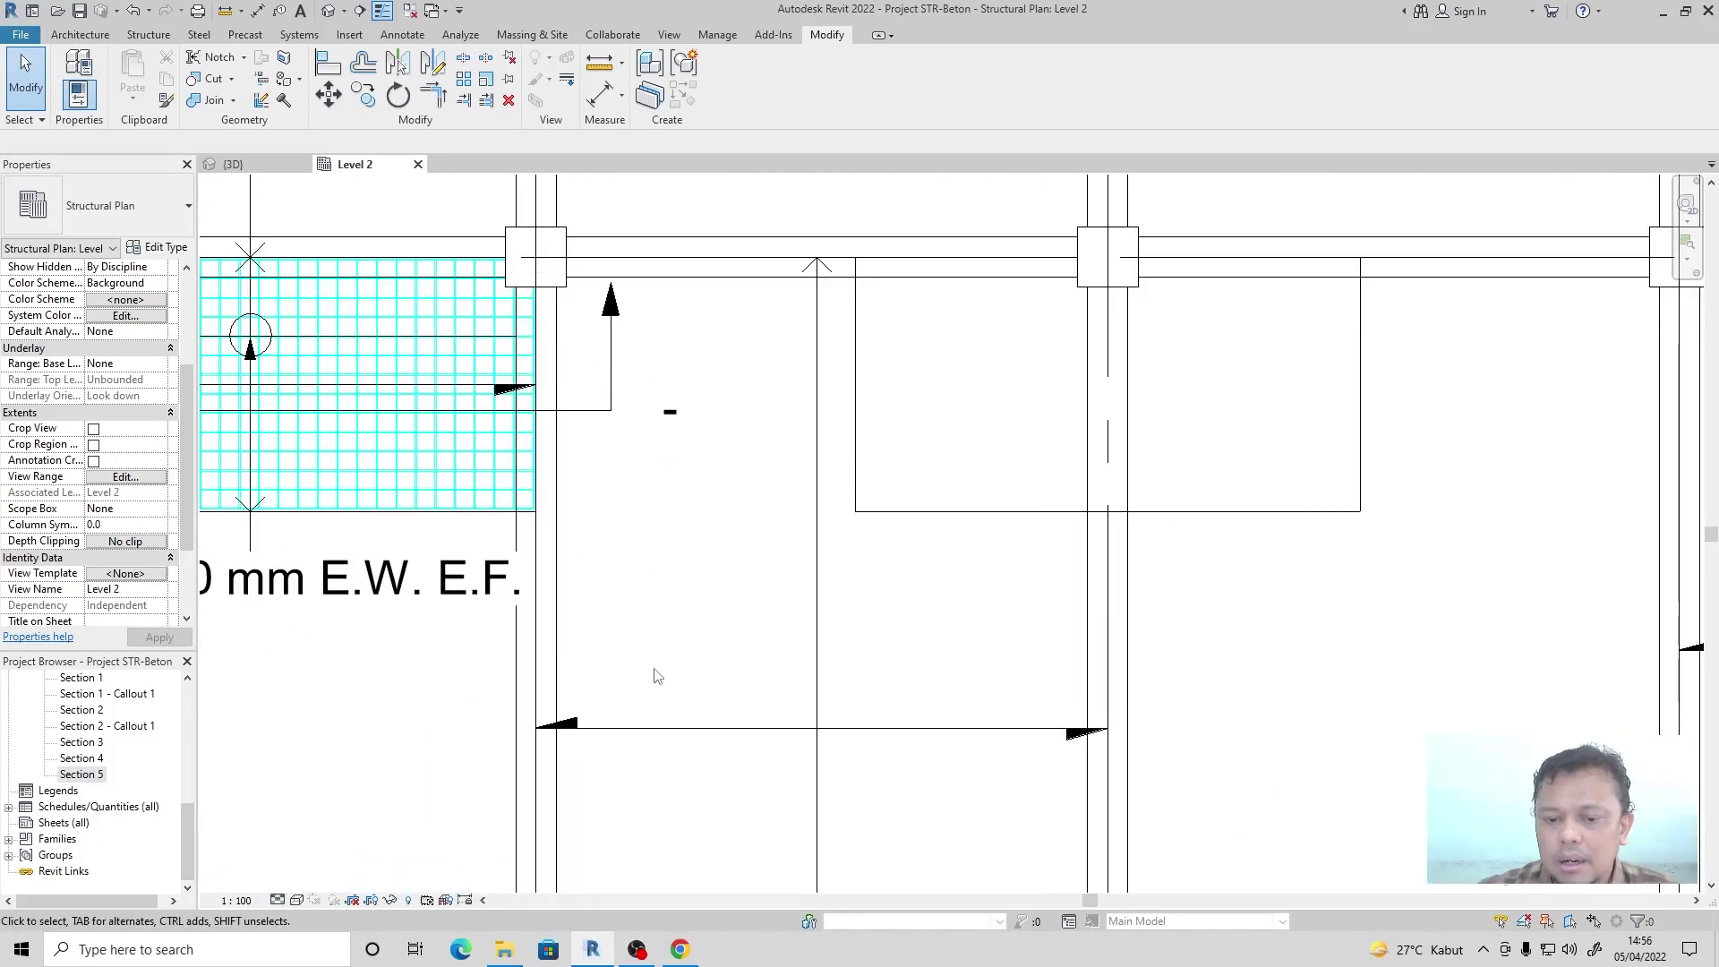
scroll(691, 603, "down", 2)
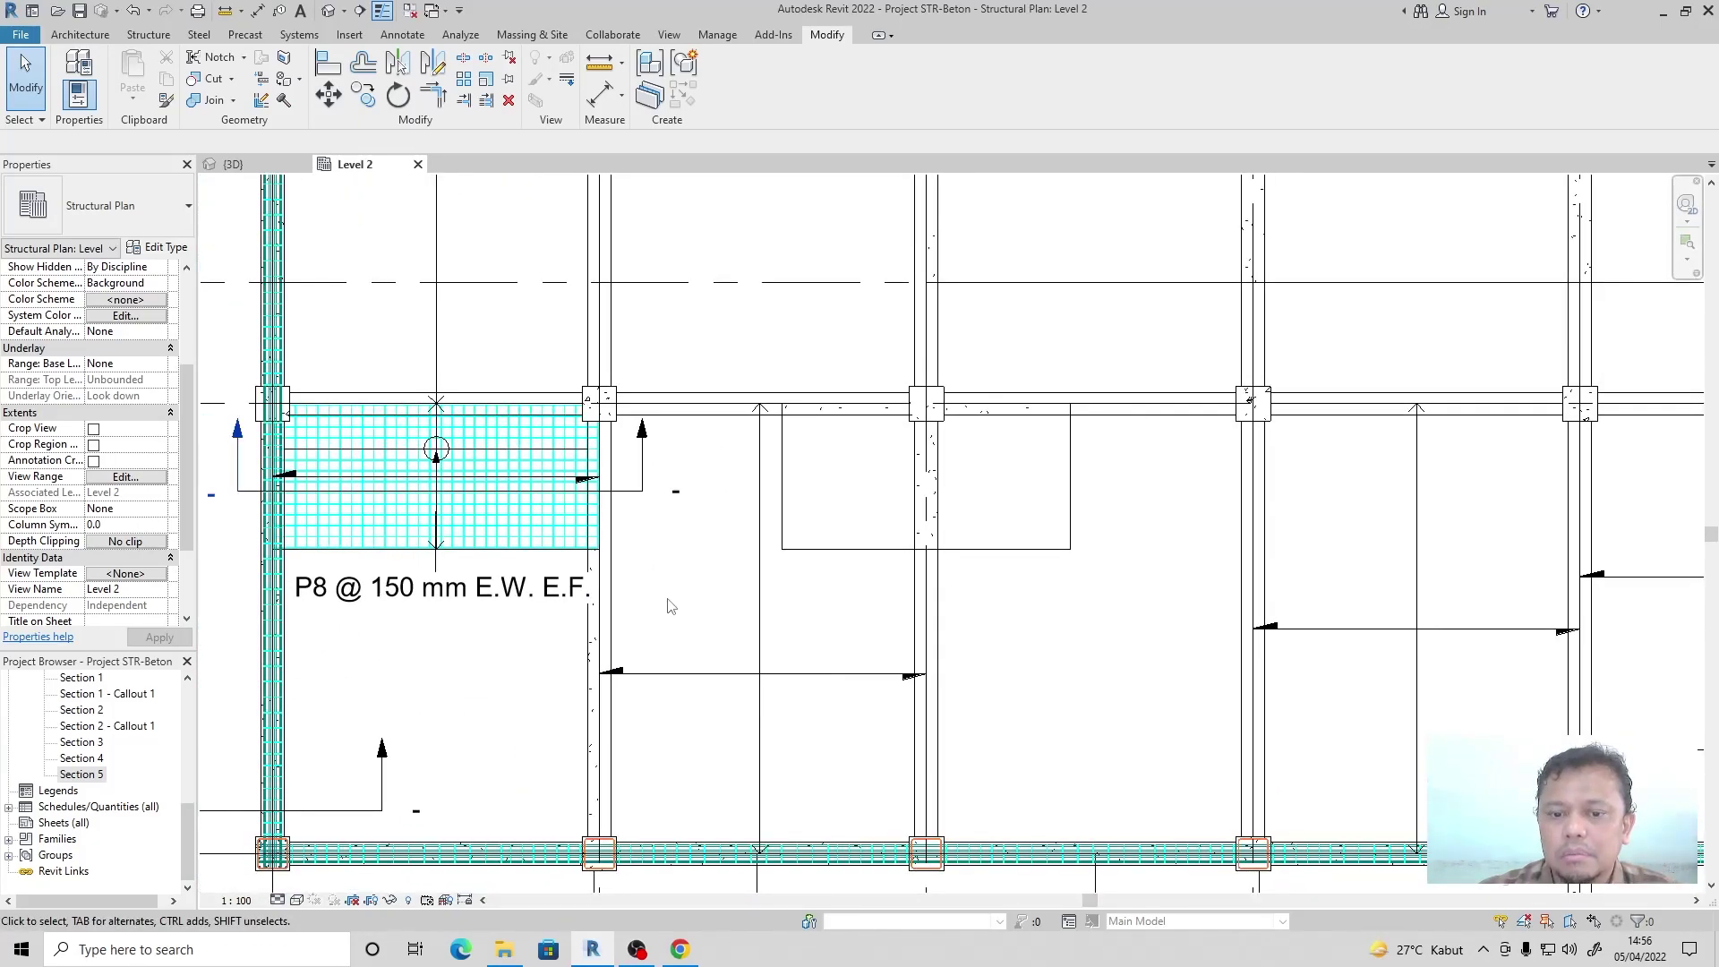
left_click(602, 622)
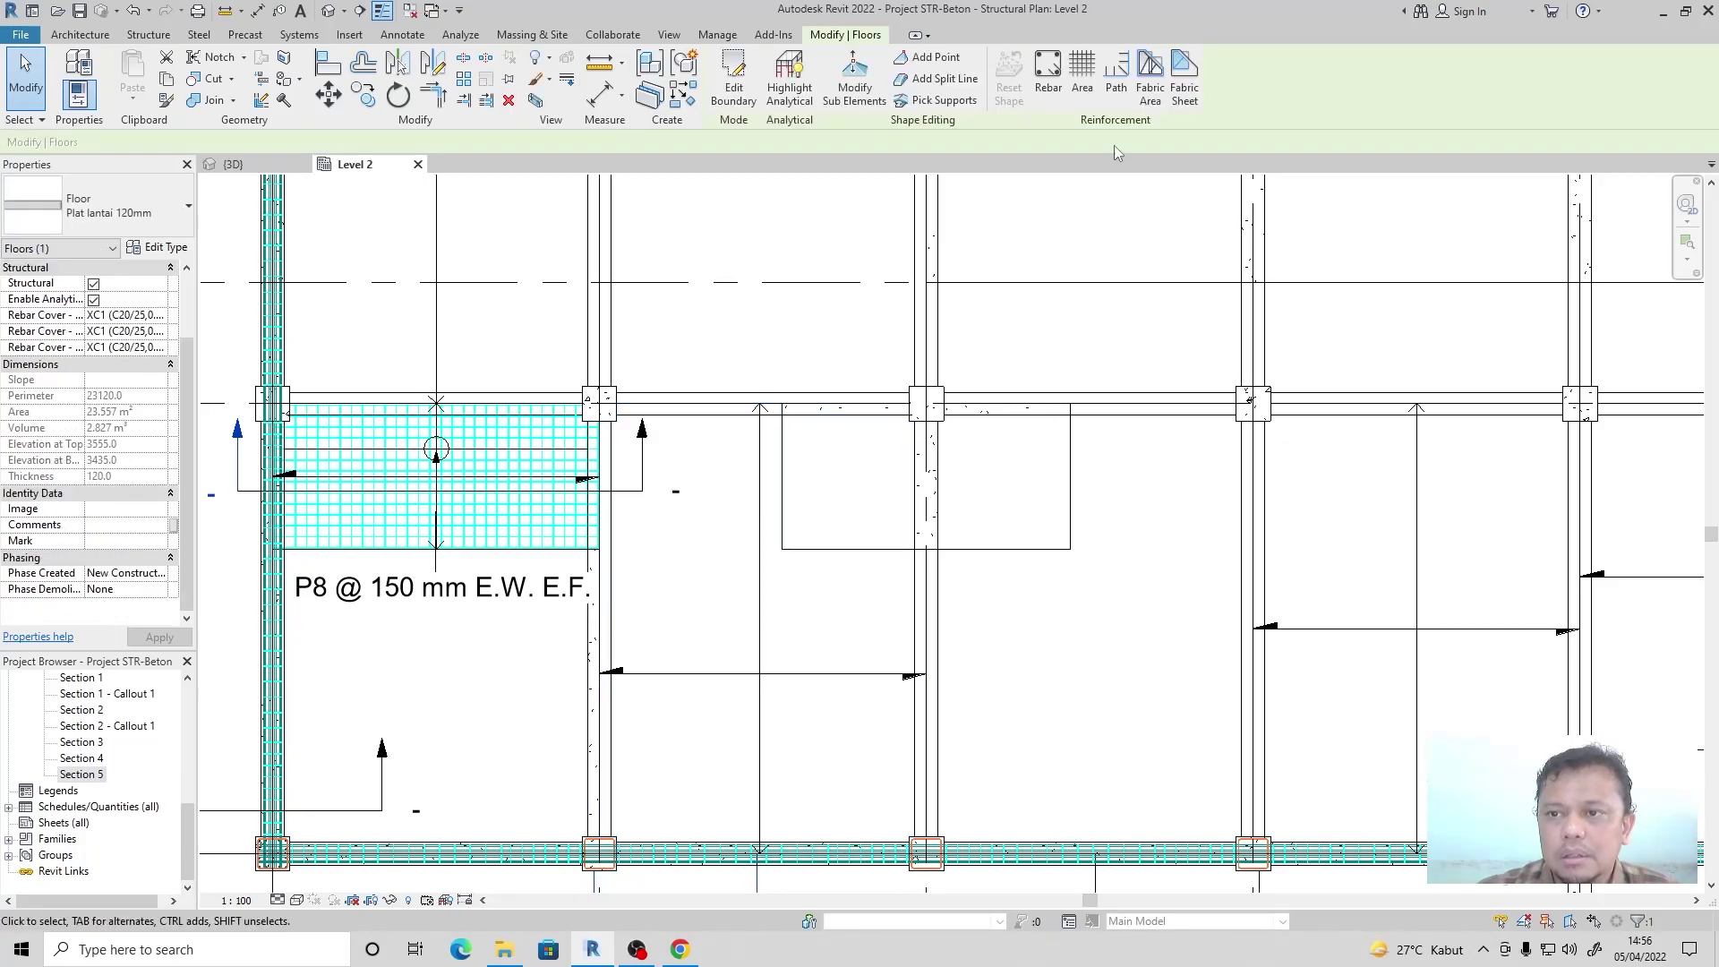
left_click(1080, 81)
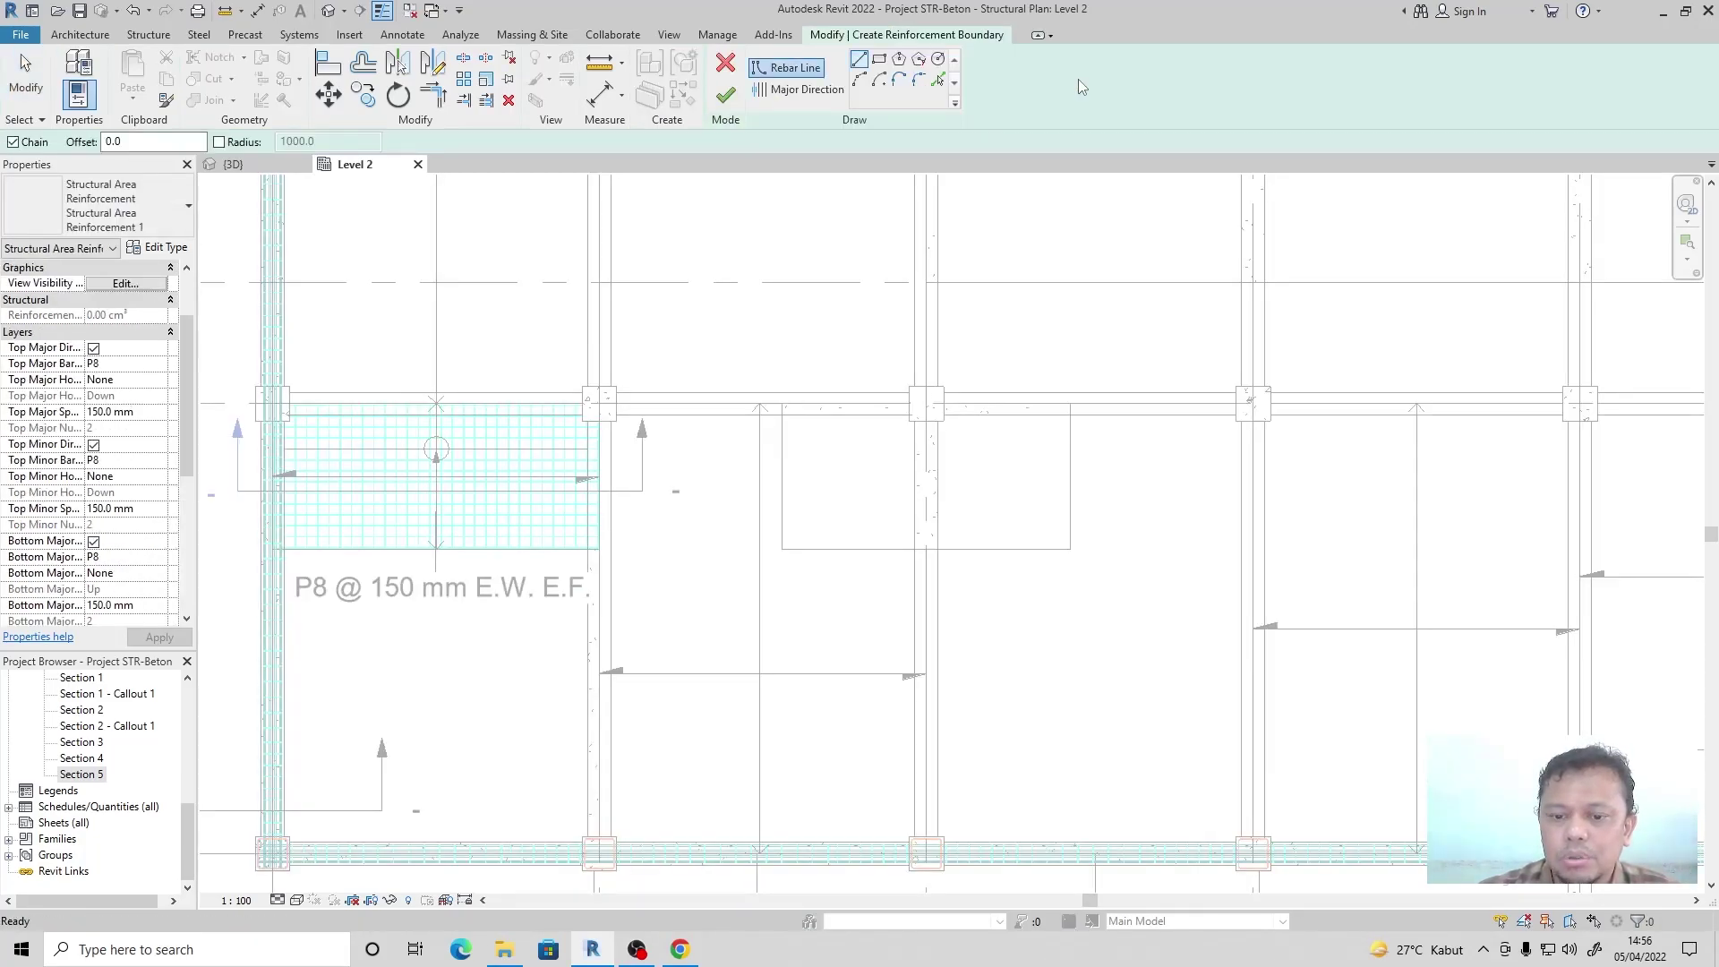
left_click(937, 79)
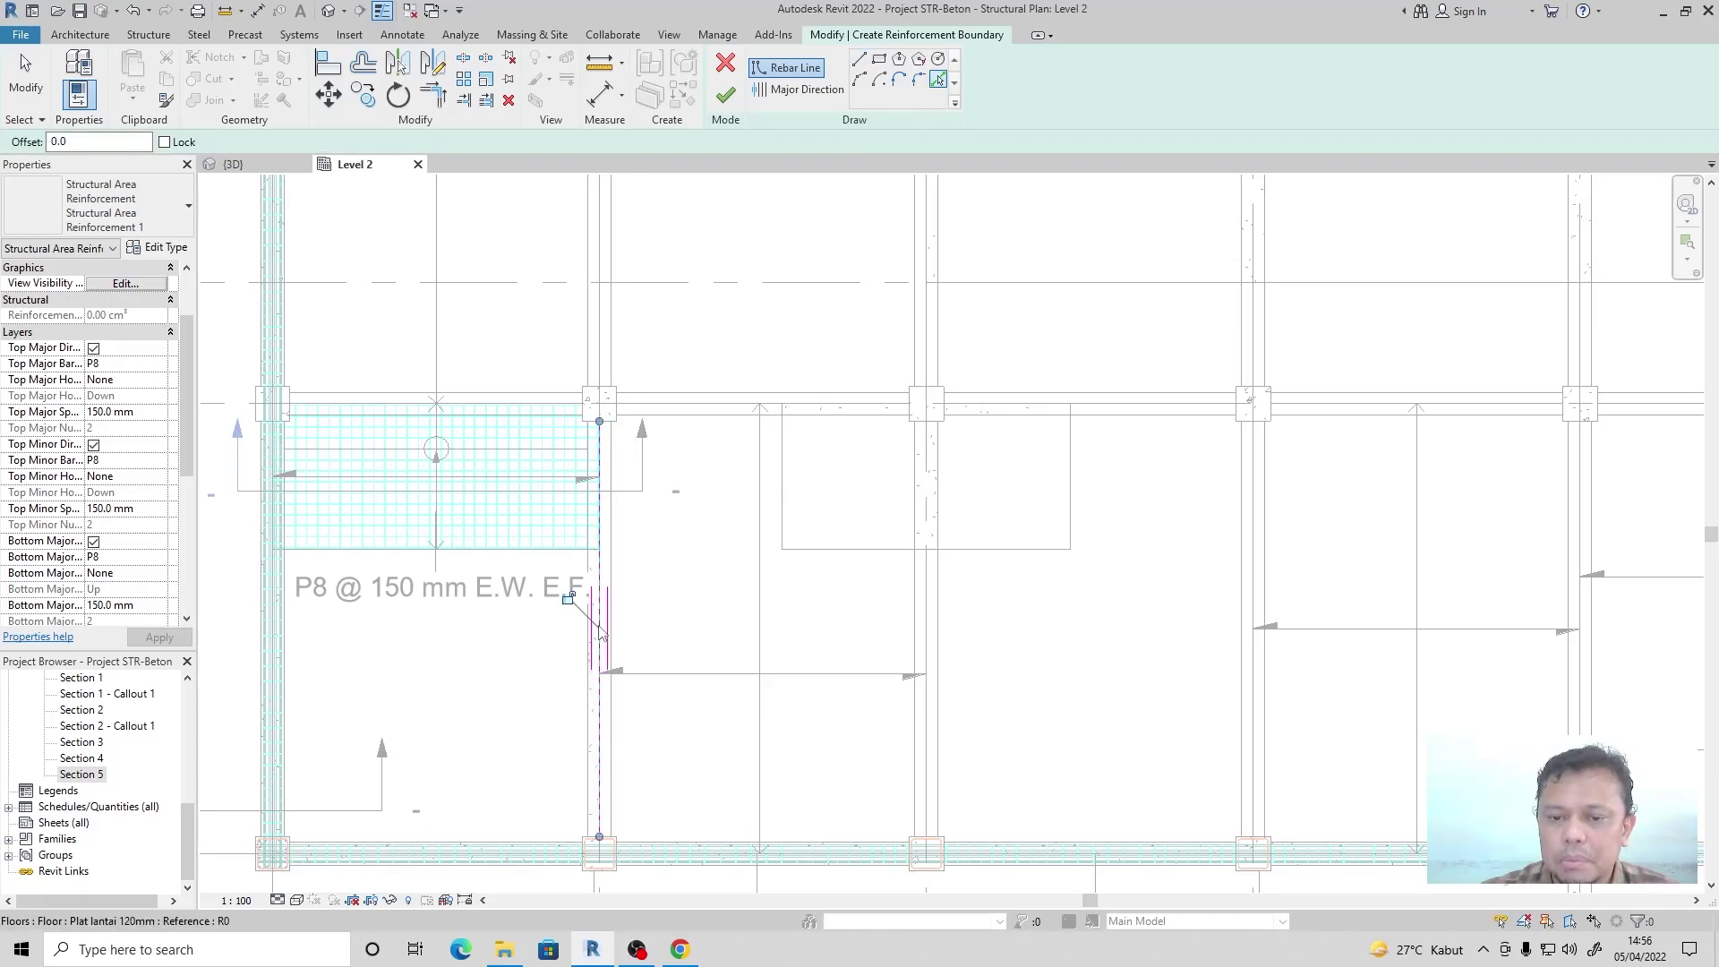
scroll(614, 441, "up", 5)
left_click(578, 455)
left_click(639, 440)
left_click(681, 427)
scroll(690, 418, "down", 3)
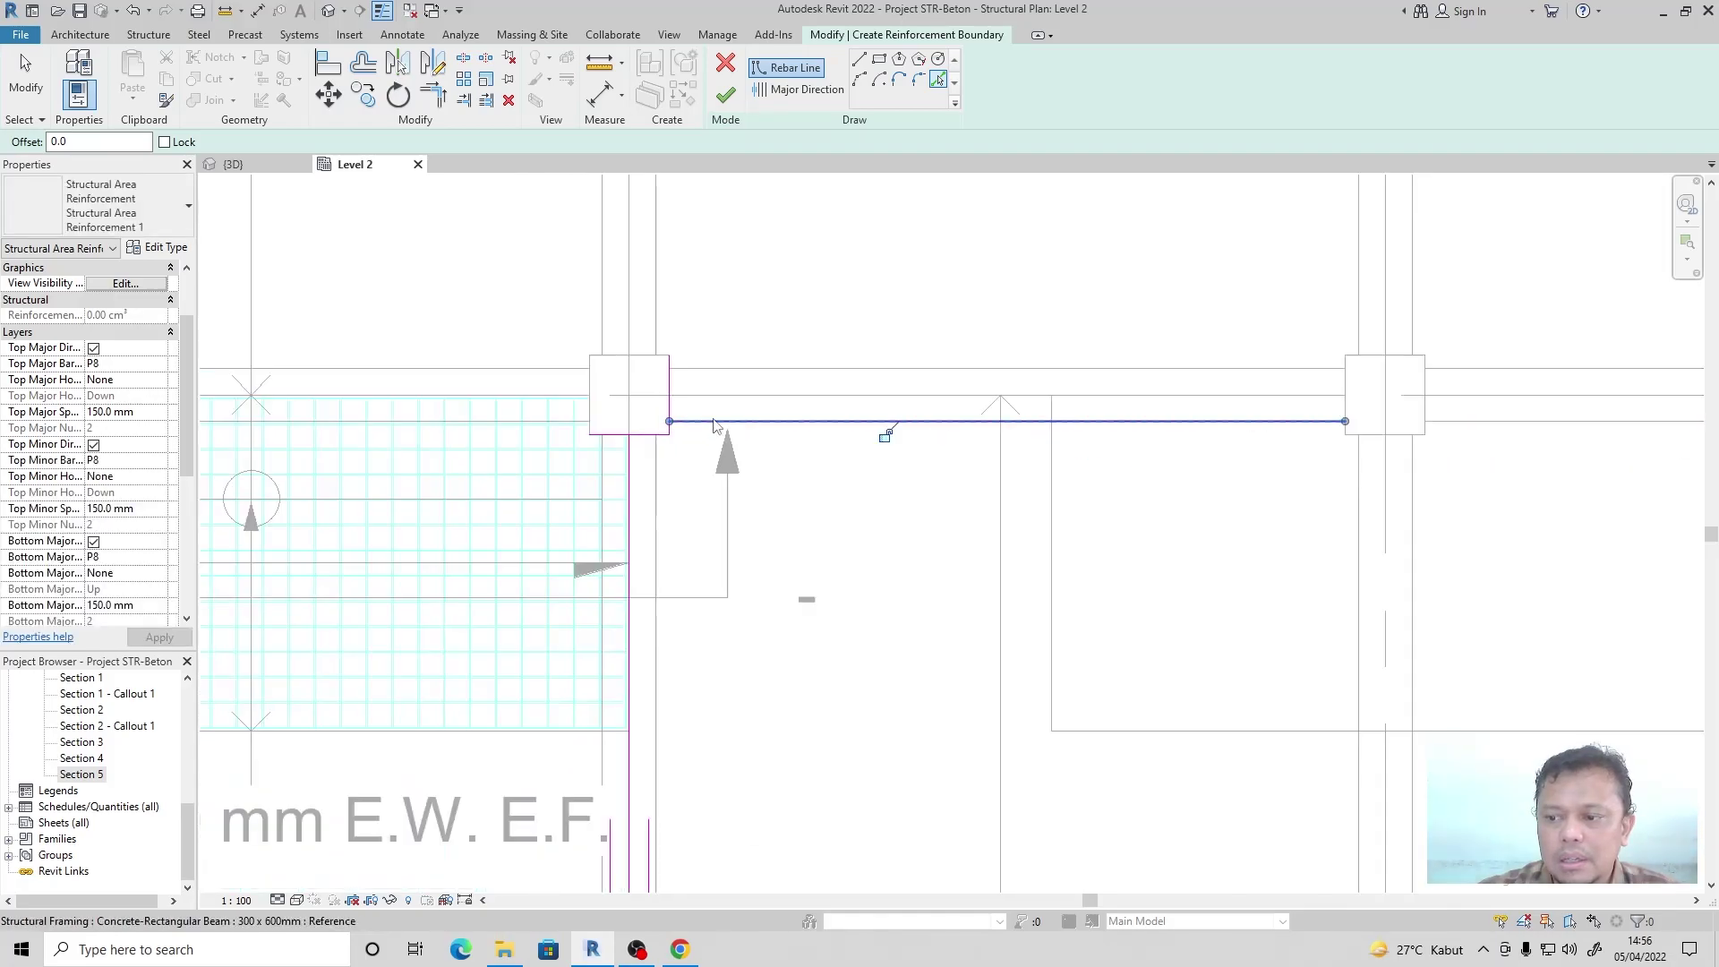
Trace the reinforcement boundary along the grid B beam face and the two edges of the slab's northeast notch.
left_click(716, 426)
scroll(1128, 475, "up", 3)
left_click(893, 474)
scroll(837, 555, "down", 4)
scroll(710, 730, "up", 3)
left_click(712, 730)
scroll(837, 603, "down", 4)
Trace the boundary along the slab's east edge on grid 3, the grid A beam line and the column edges at both south corners.
scroll(972, 627, "up", 4)
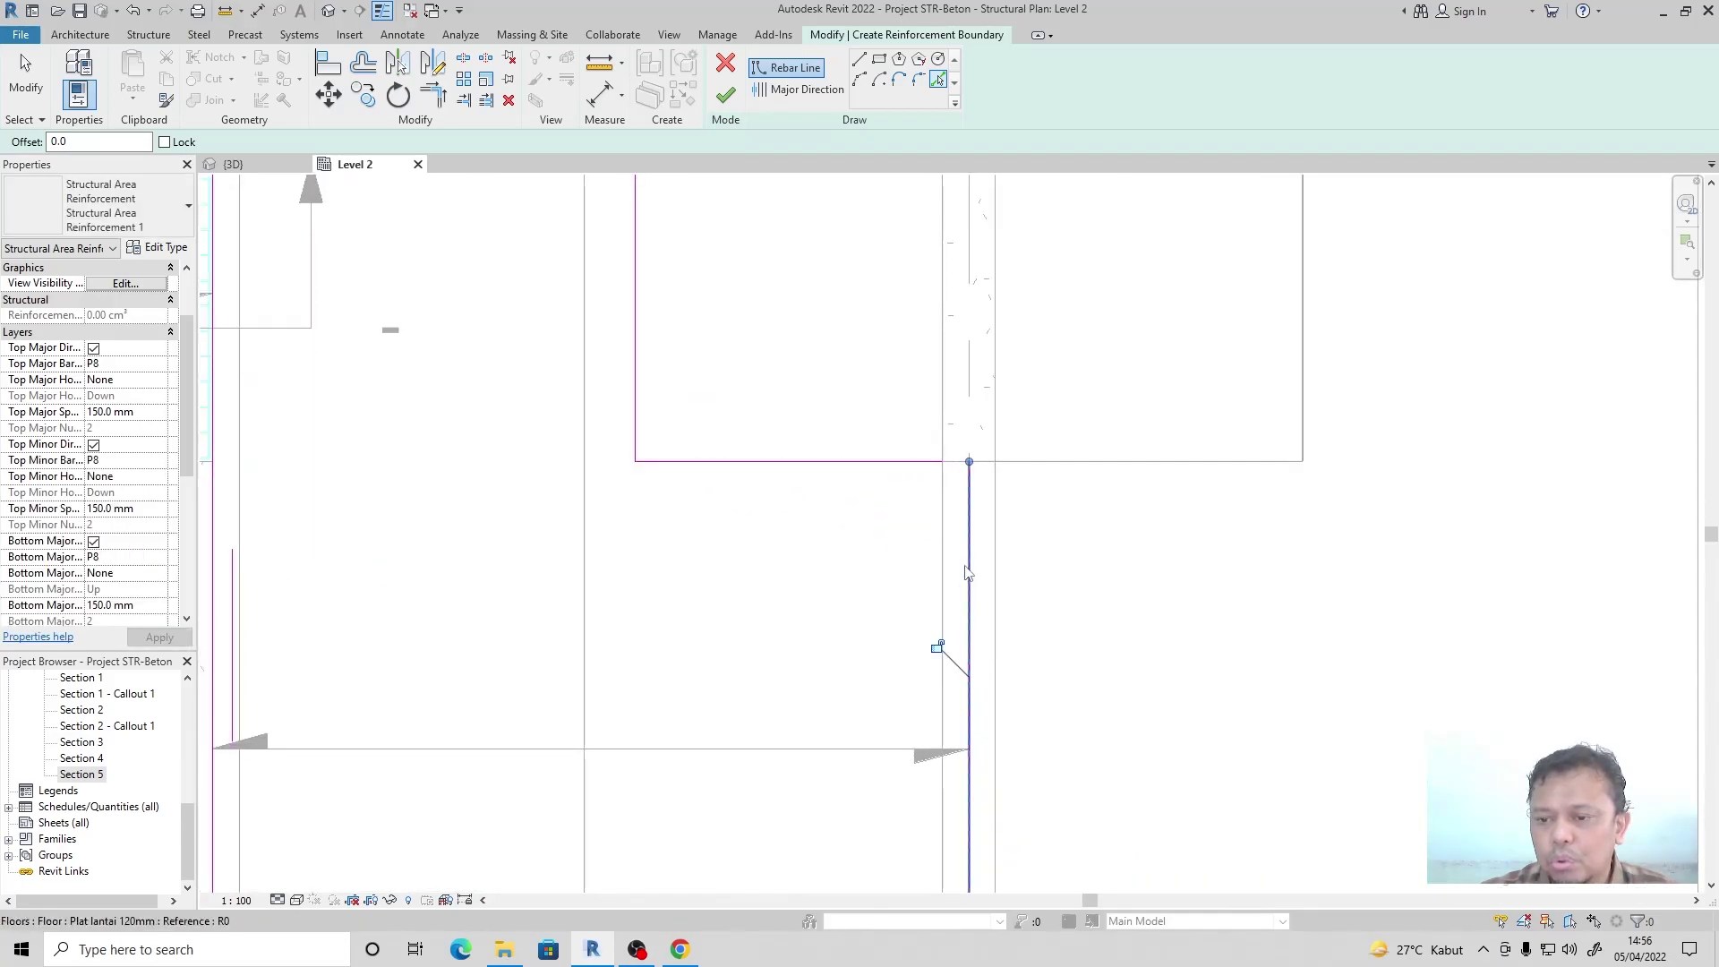
scroll(945, 488, "down", 7)
scroll(846, 573, "up", 12)
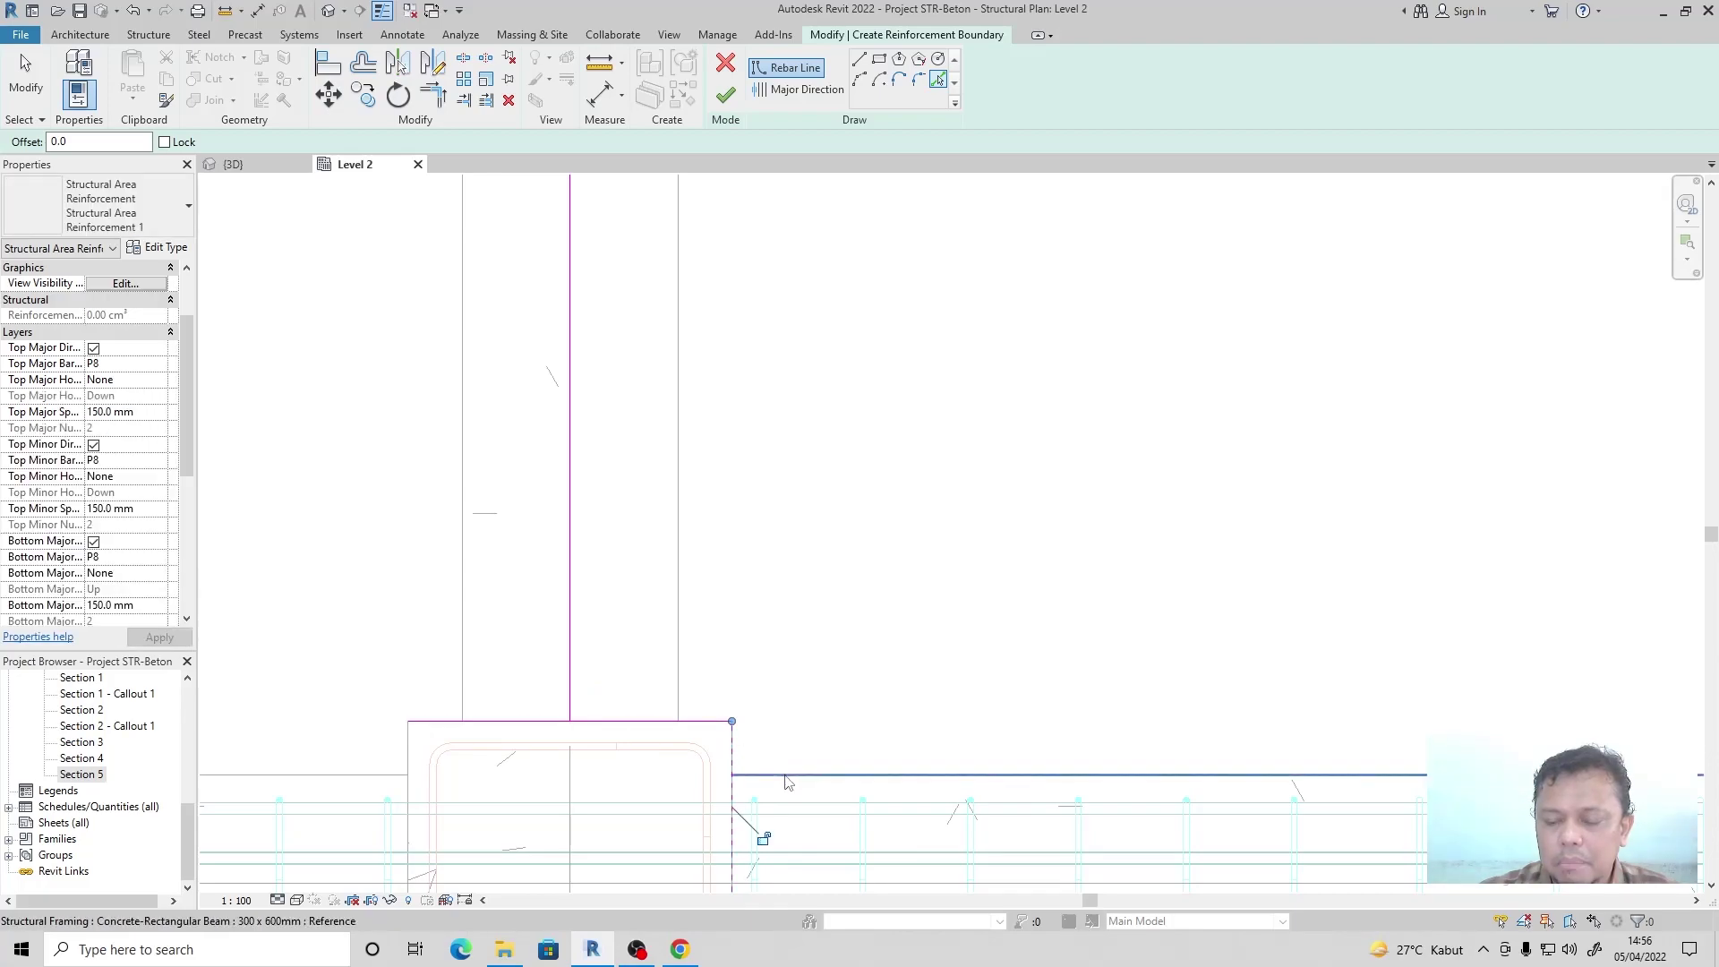
scroll(786, 782, "down", 4)
scroll(683, 632, "up", 4)
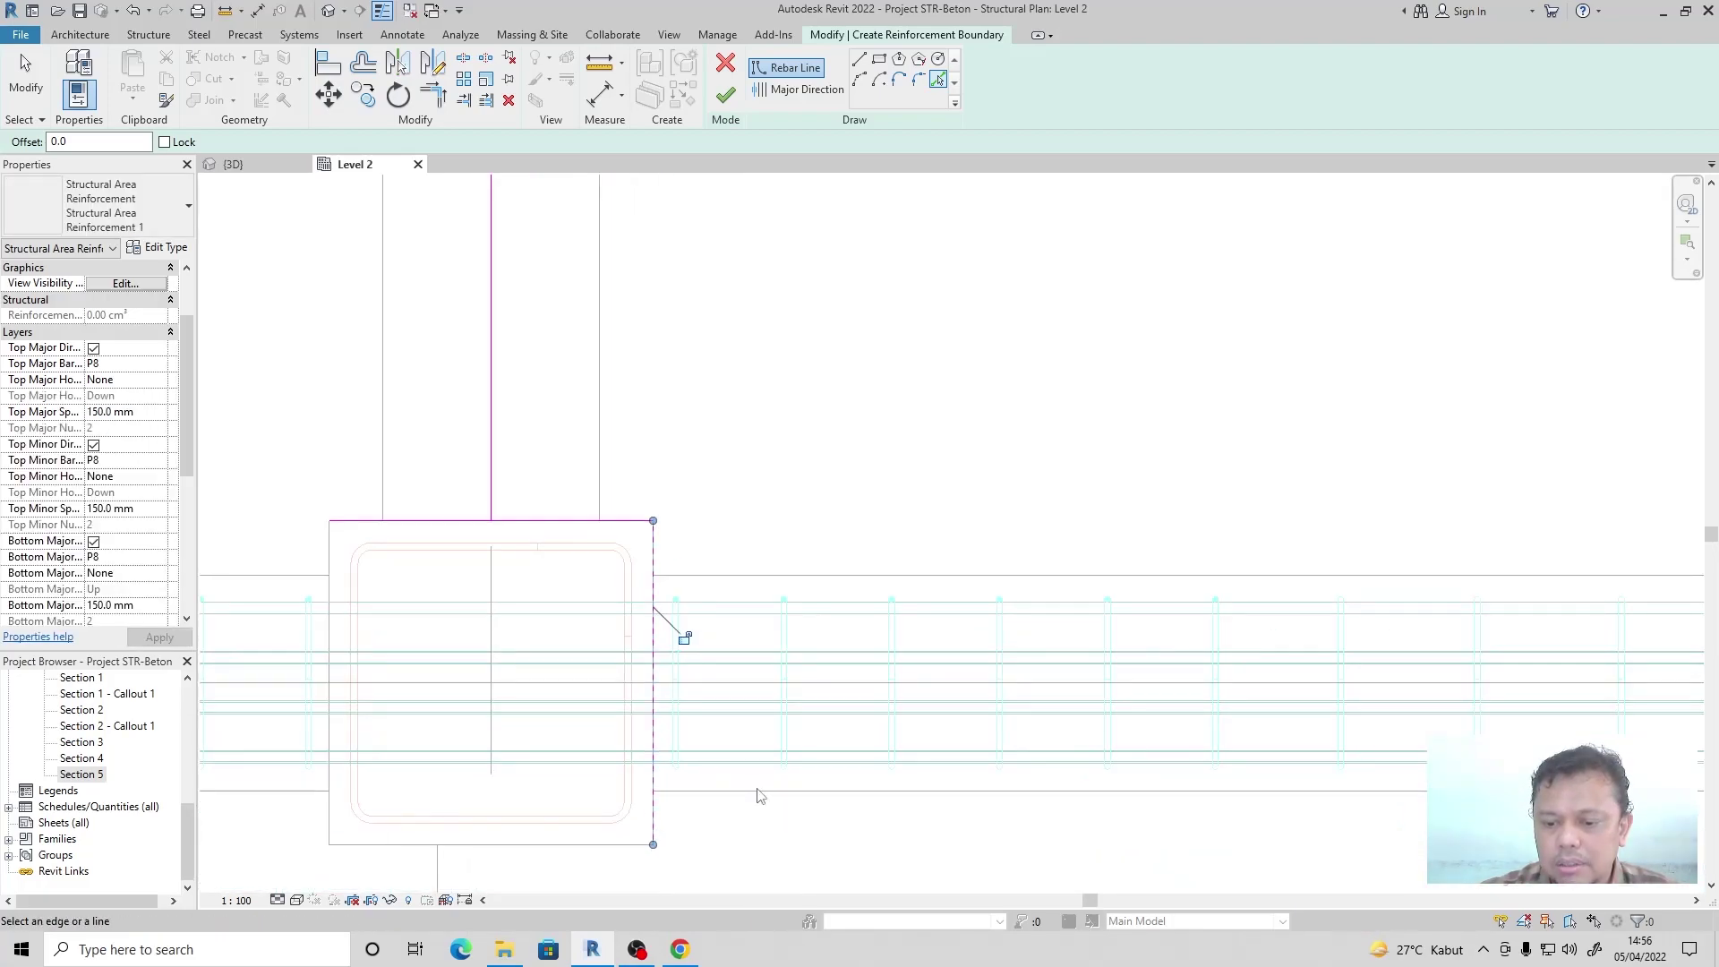
scroll(651, 675, "down", 4)
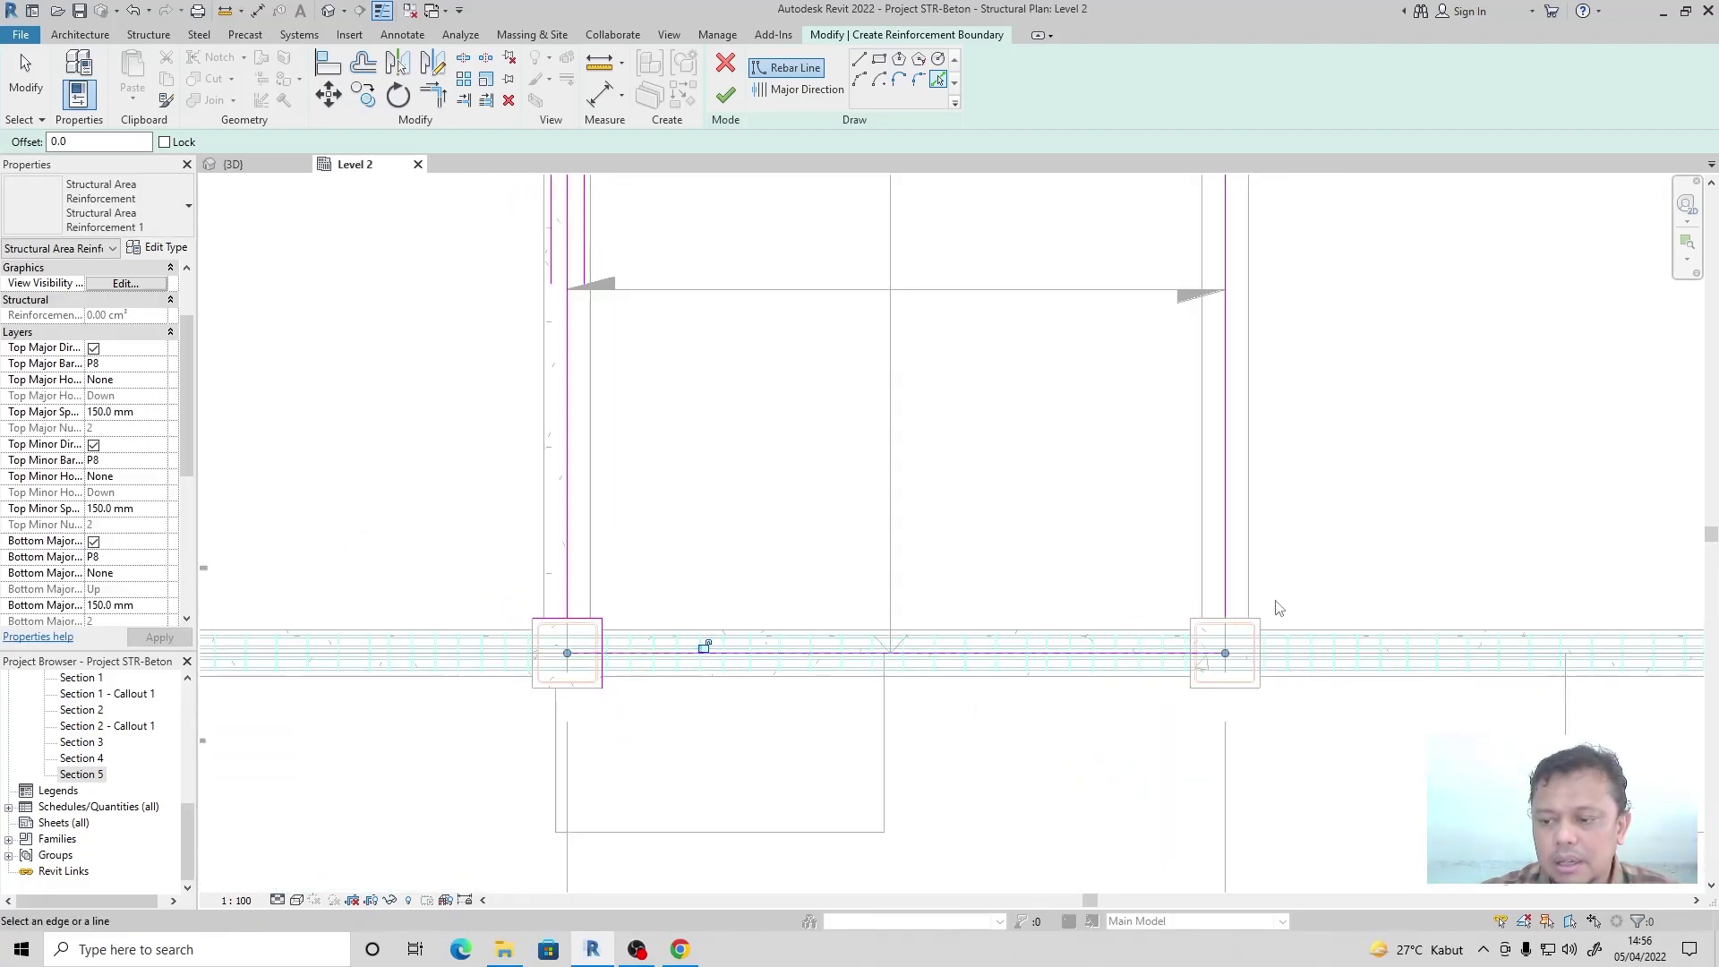
scroll(1144, 692, "up", 5)
left_click(990, 648)
left_click(1032, 628)
Trim the boundary lines into closed corners around the grid A columns at grids 3 and 2.
left_click(432, 95)
left_click(1141, 629)
left_click(1202, 577)
left_click(989, 779)
left_click(942, 842)
scroll(1142, 631, "down", 12)
scroll(560, 698, "down", 1)
scroll(466, 667, "up", 10)
scroll(552, 626, "up", 2)
left_click(510, 622)
left_click(537, 686)
left_click(343, 471)
left_click(296, 396)
scroll(514, 641, "down", 5)
scroll(518, 559, "down", 1)
Trim the boundary lines into closed corners around the column at grids B and 2.
middle_click_drag(442, 503, 451, 759)
scroll(452, 760, "down", 3)
scroll(455, 360, "up", 7)
scroll(487, 515, "up", 4)
left_click(433, 515)
left_click(553, 454)
left_click(573, 444)
scroll(456, 427, "down", 6)
Trim the notch edges to meet the grid B beam line and the slab's east edge, closing the boundary.
scroll(716, 481, "up", 3)
left_click(591, 392)
left_click(616, 408)
scroll(660, 403, "down", 2)
scroll(904, 673, "up", 2)
left_click(859, 663)
left_click(915, 683)
scroll(860, 493, "down", 4)
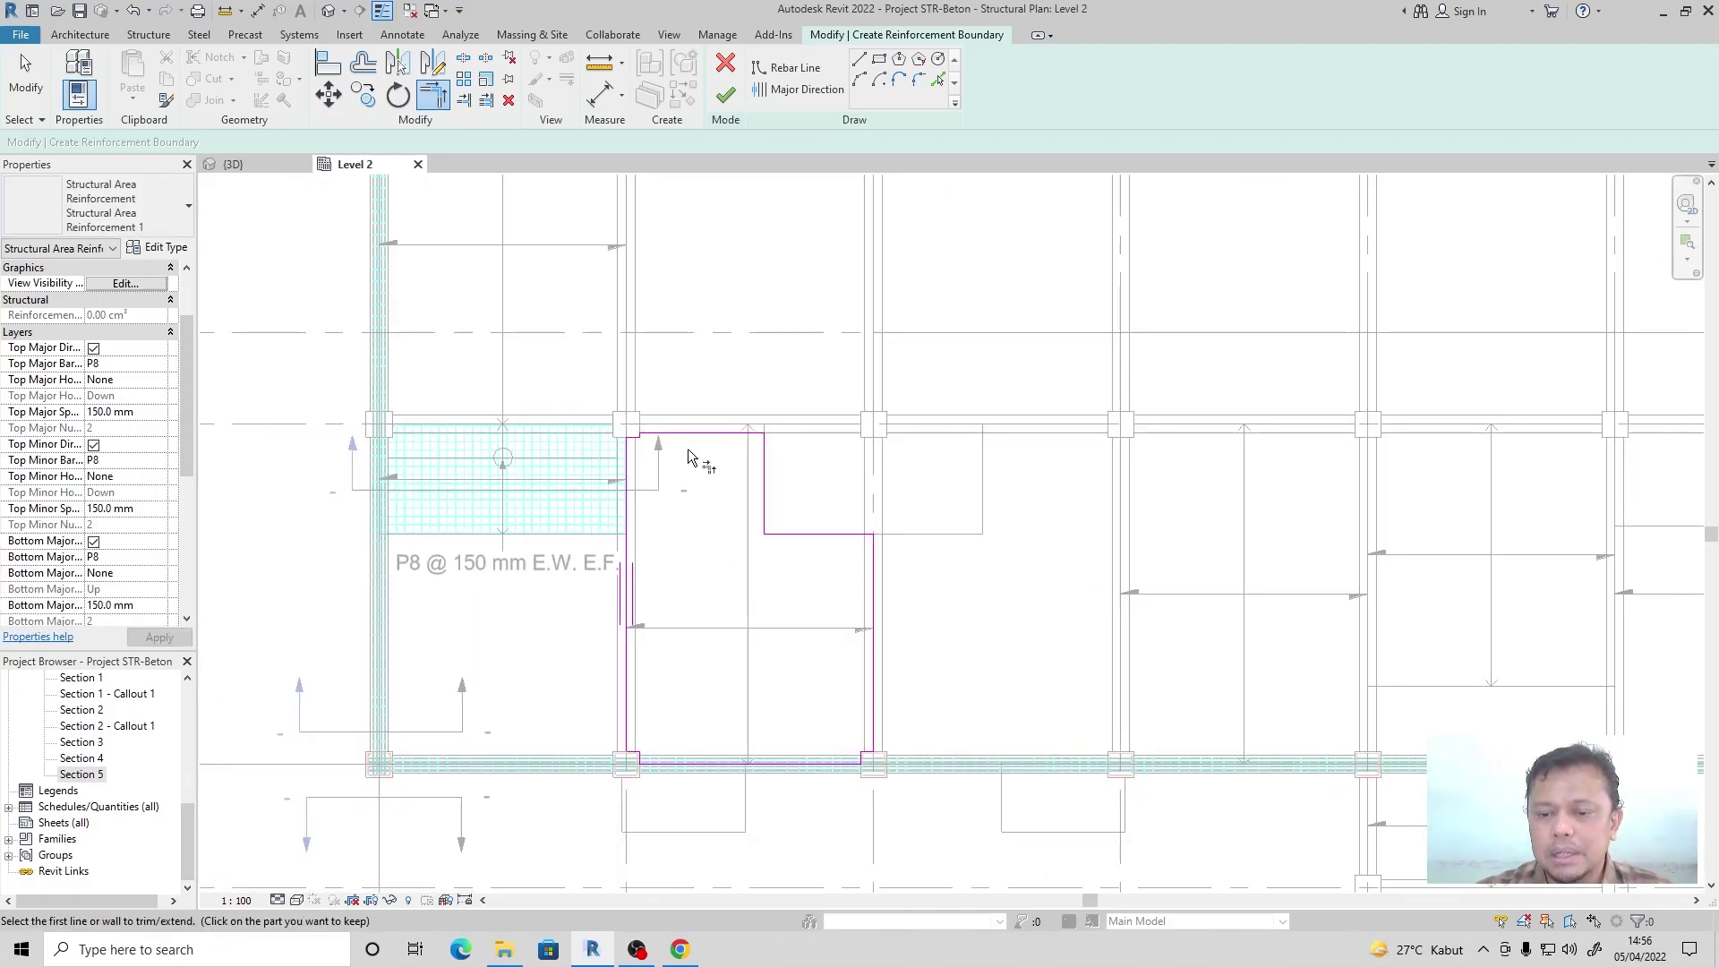
Finish the area reinforcement sketch and dismiss the save reminder without saving.
left_click(25, 80)
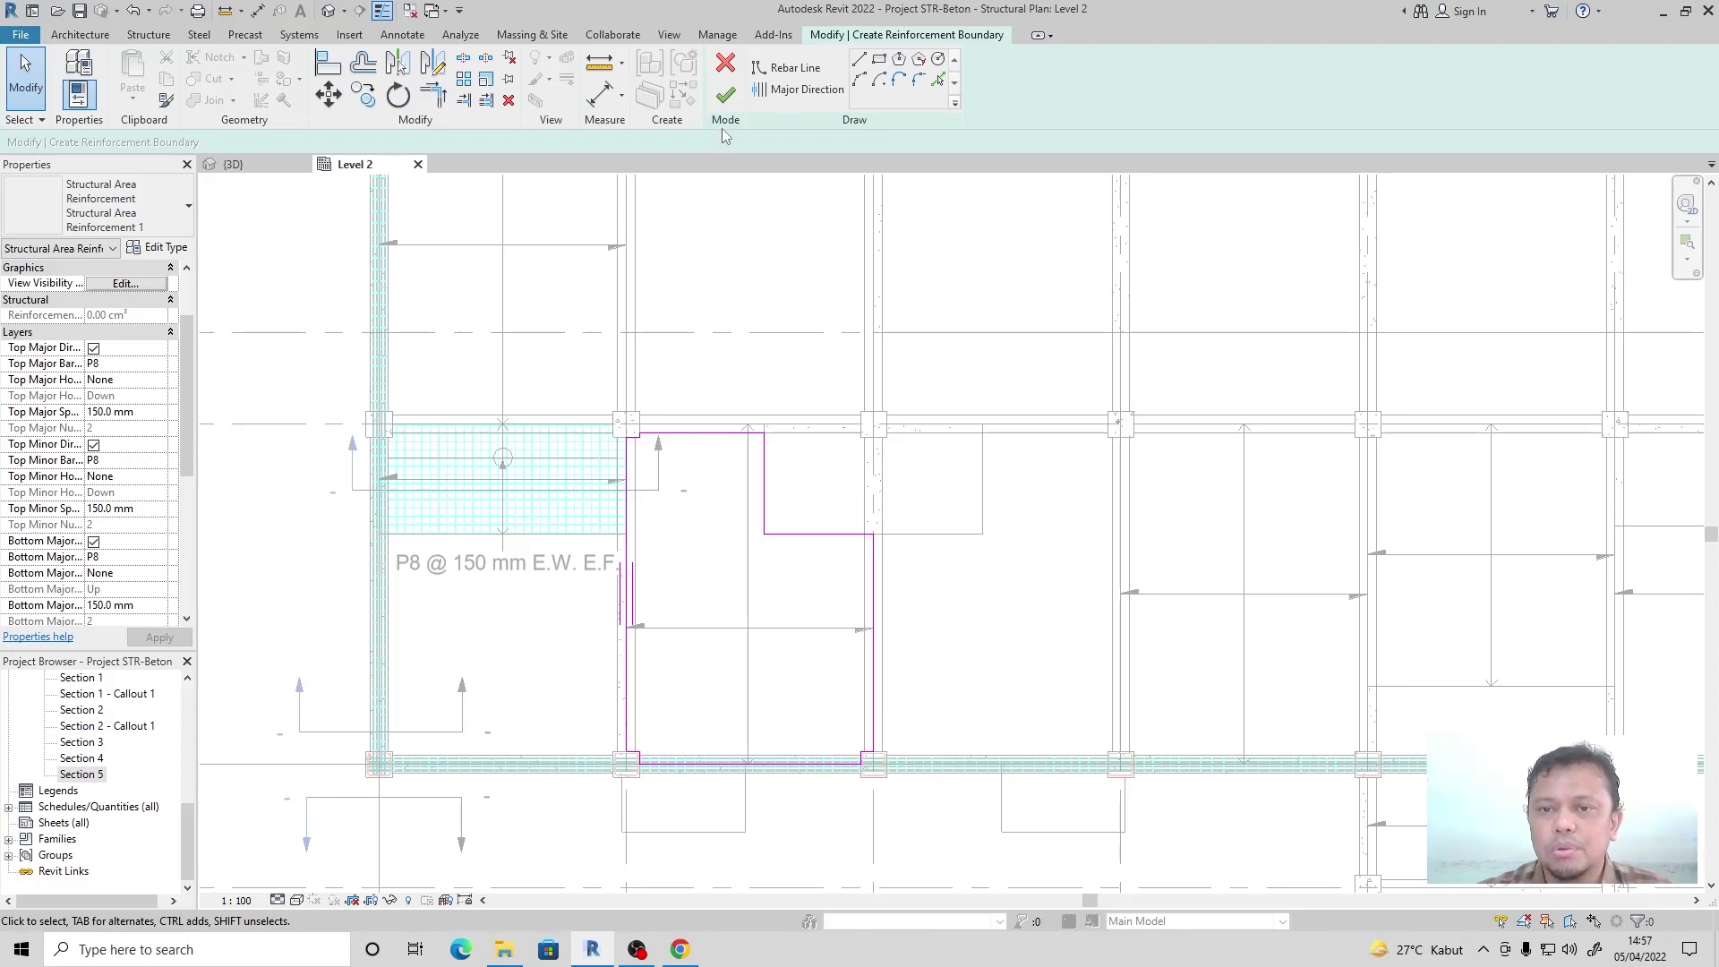
left_click(727, 95)
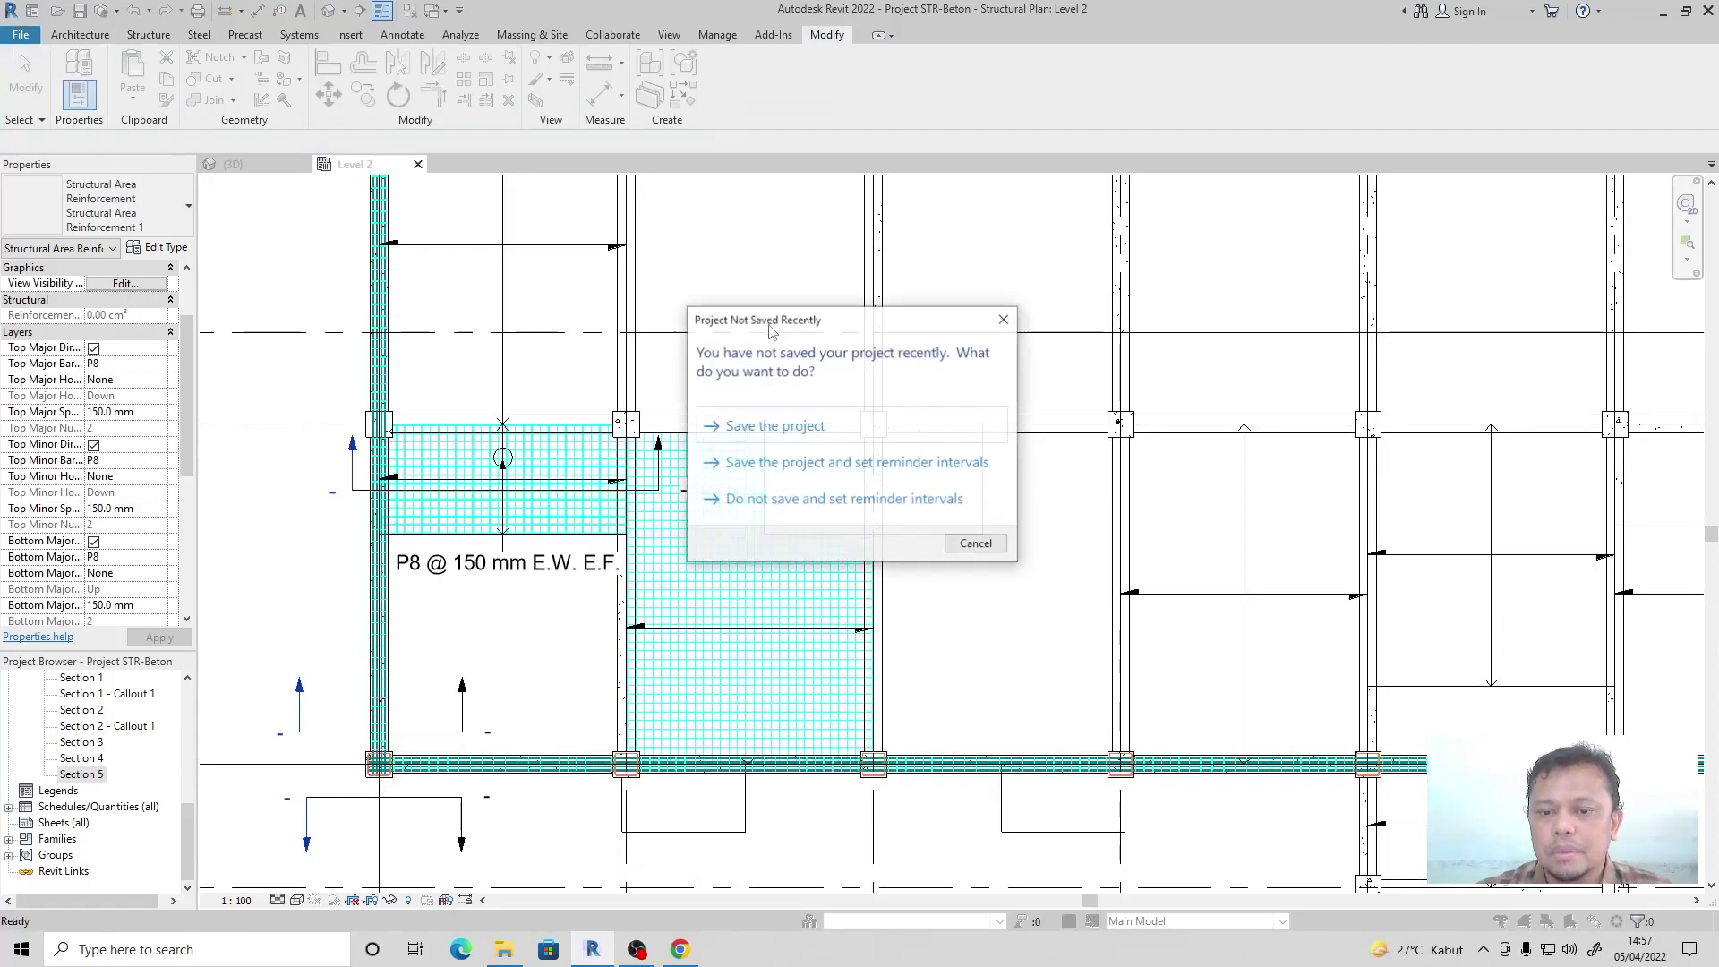
left_click(976, 545)
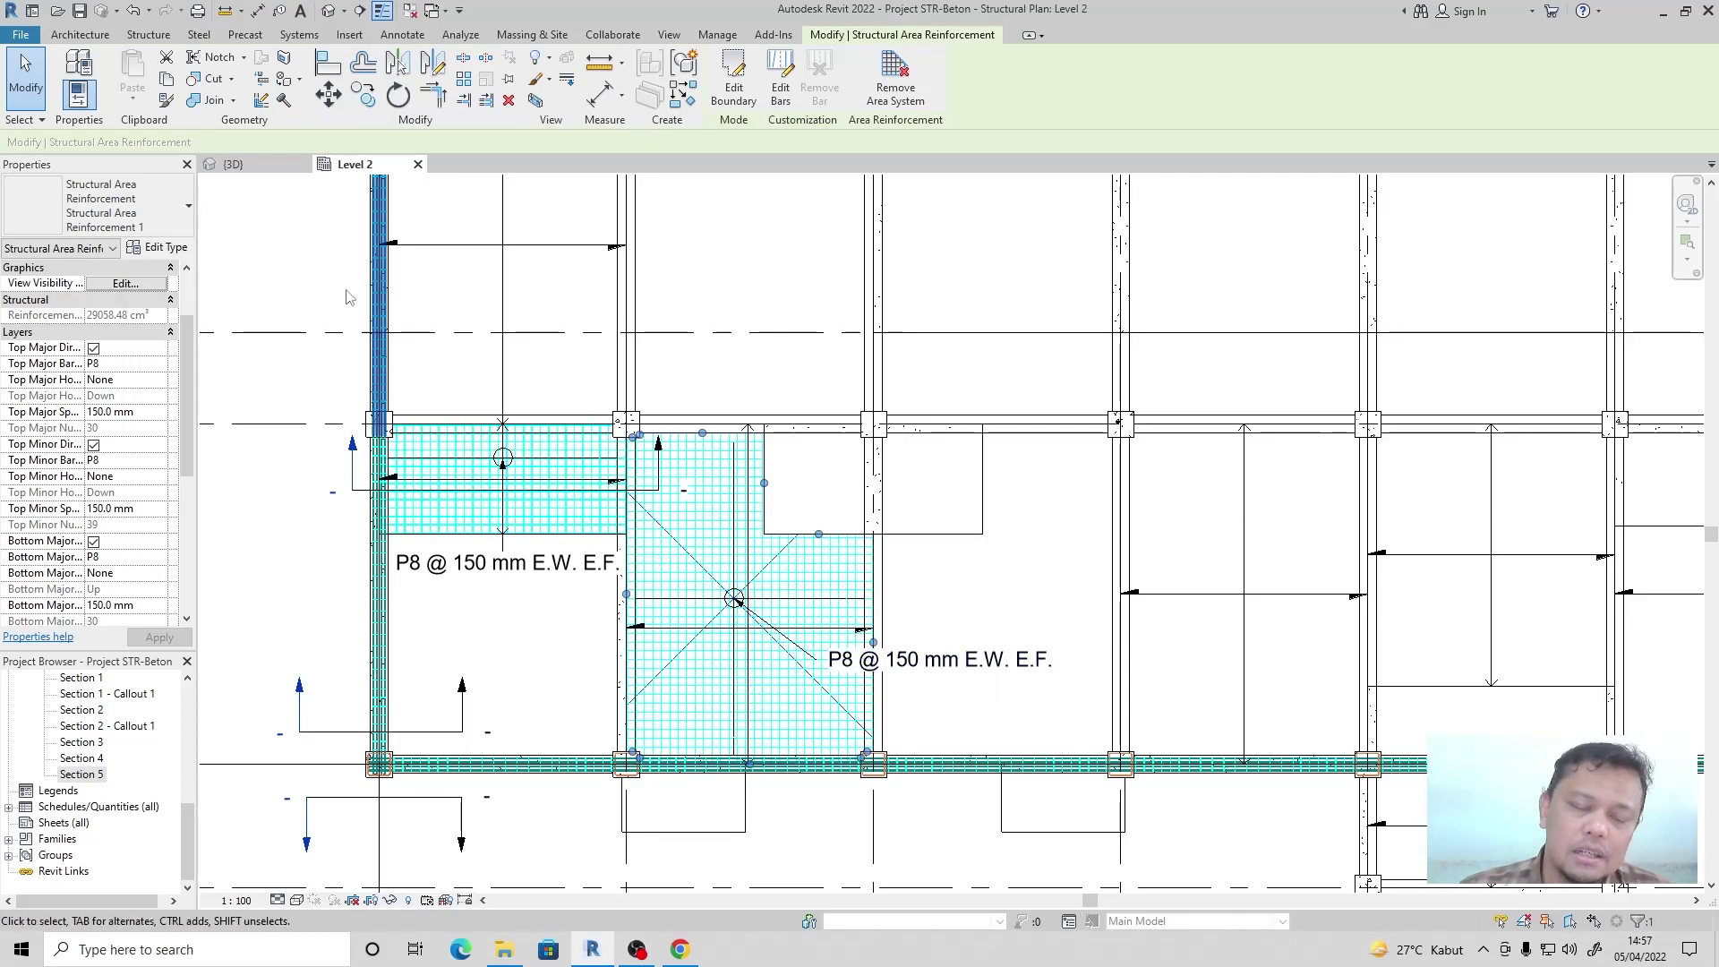
Examine the new slab reinforcement next to the first reinforced slab in the 3D view.
left_click(258, 170)
scroll(582, 618, "up", 5)
scroll(566, 671, "up", 5)
scroll(655, 421, "down", 3)
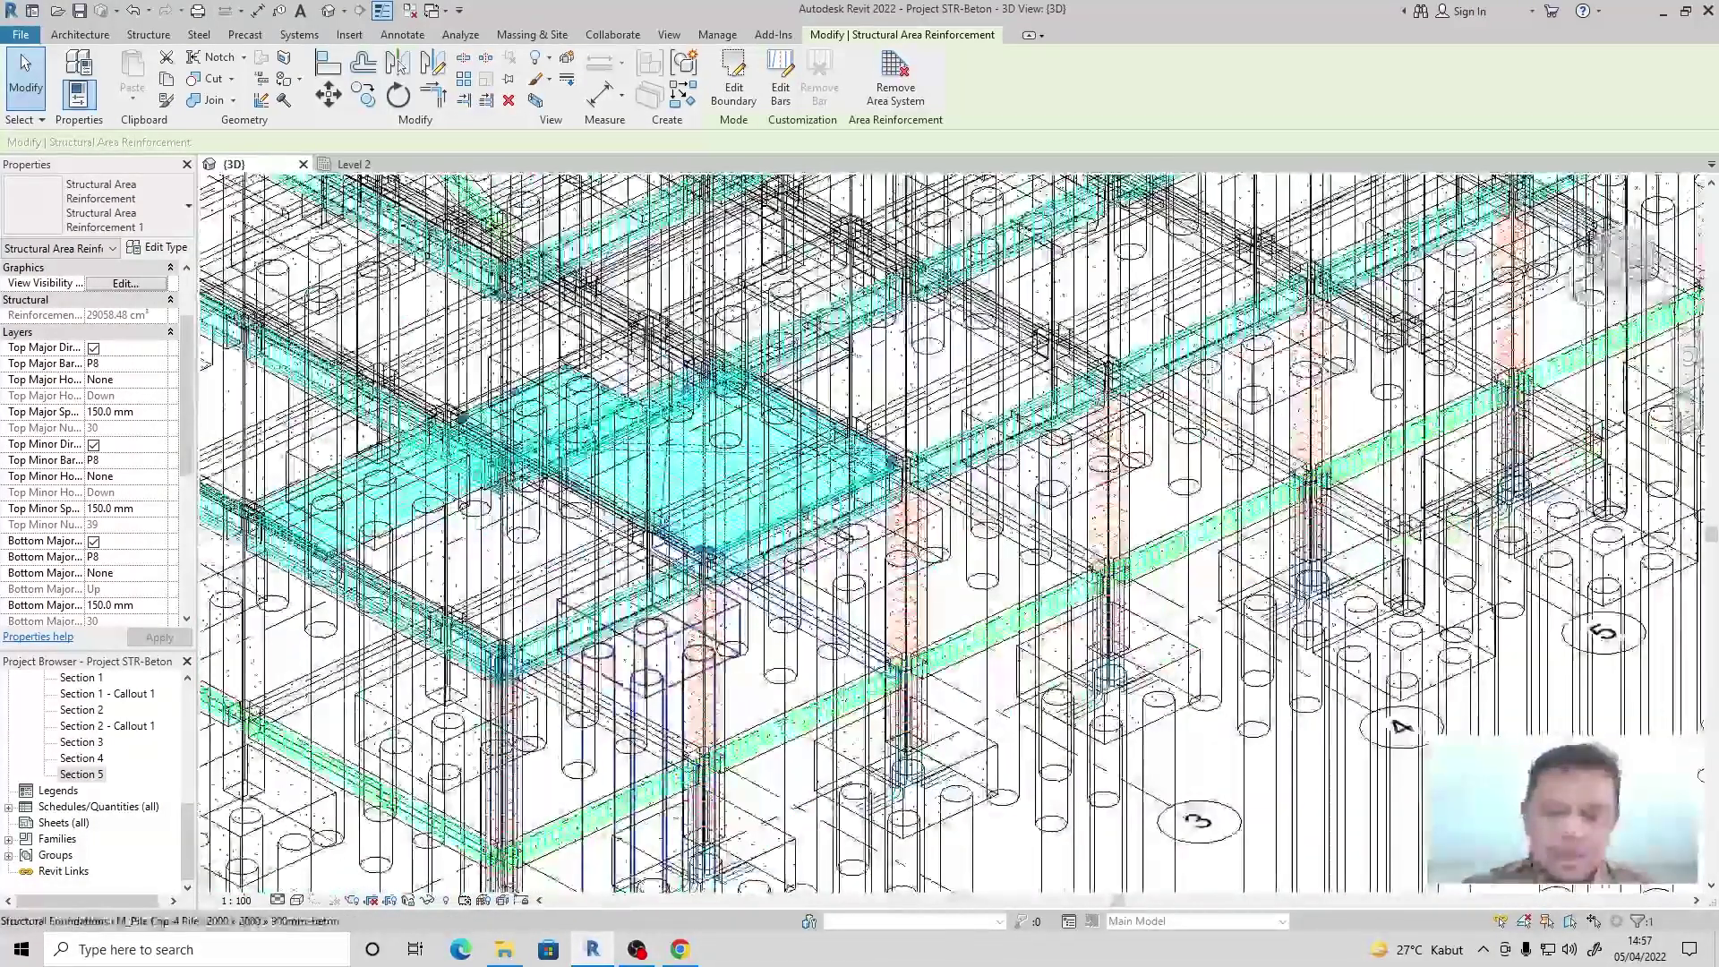
left_click(727, 712)
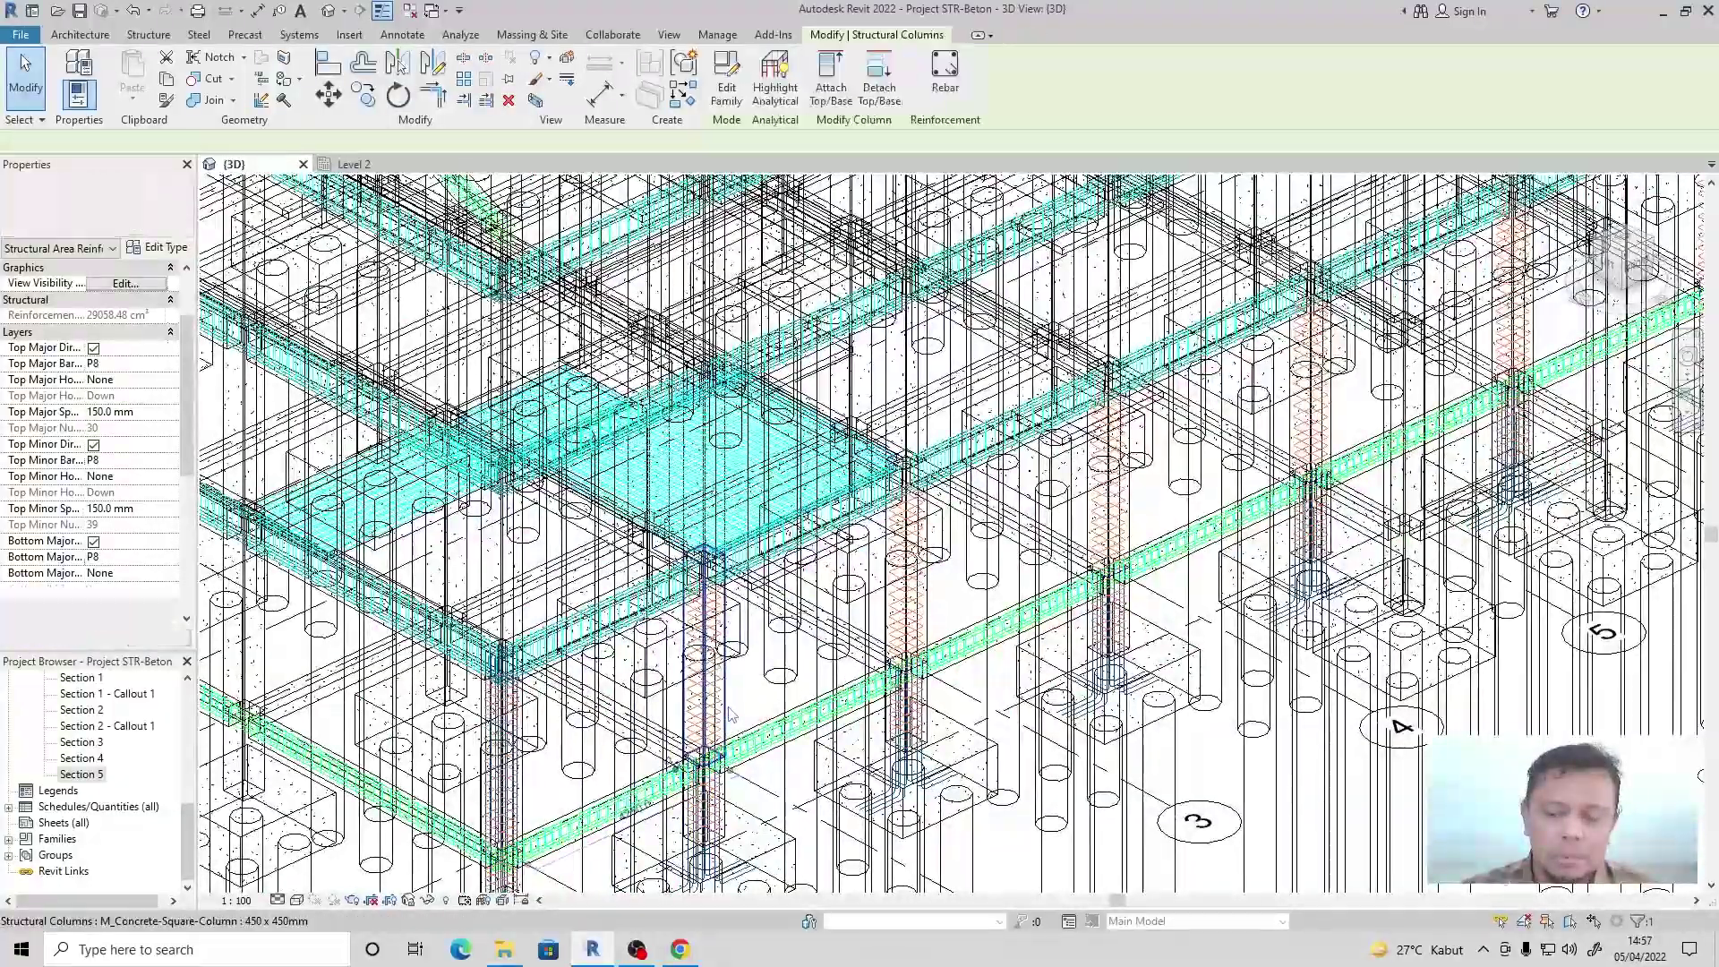
middle_click_drag(729, 713, 1385, 833, "shift")
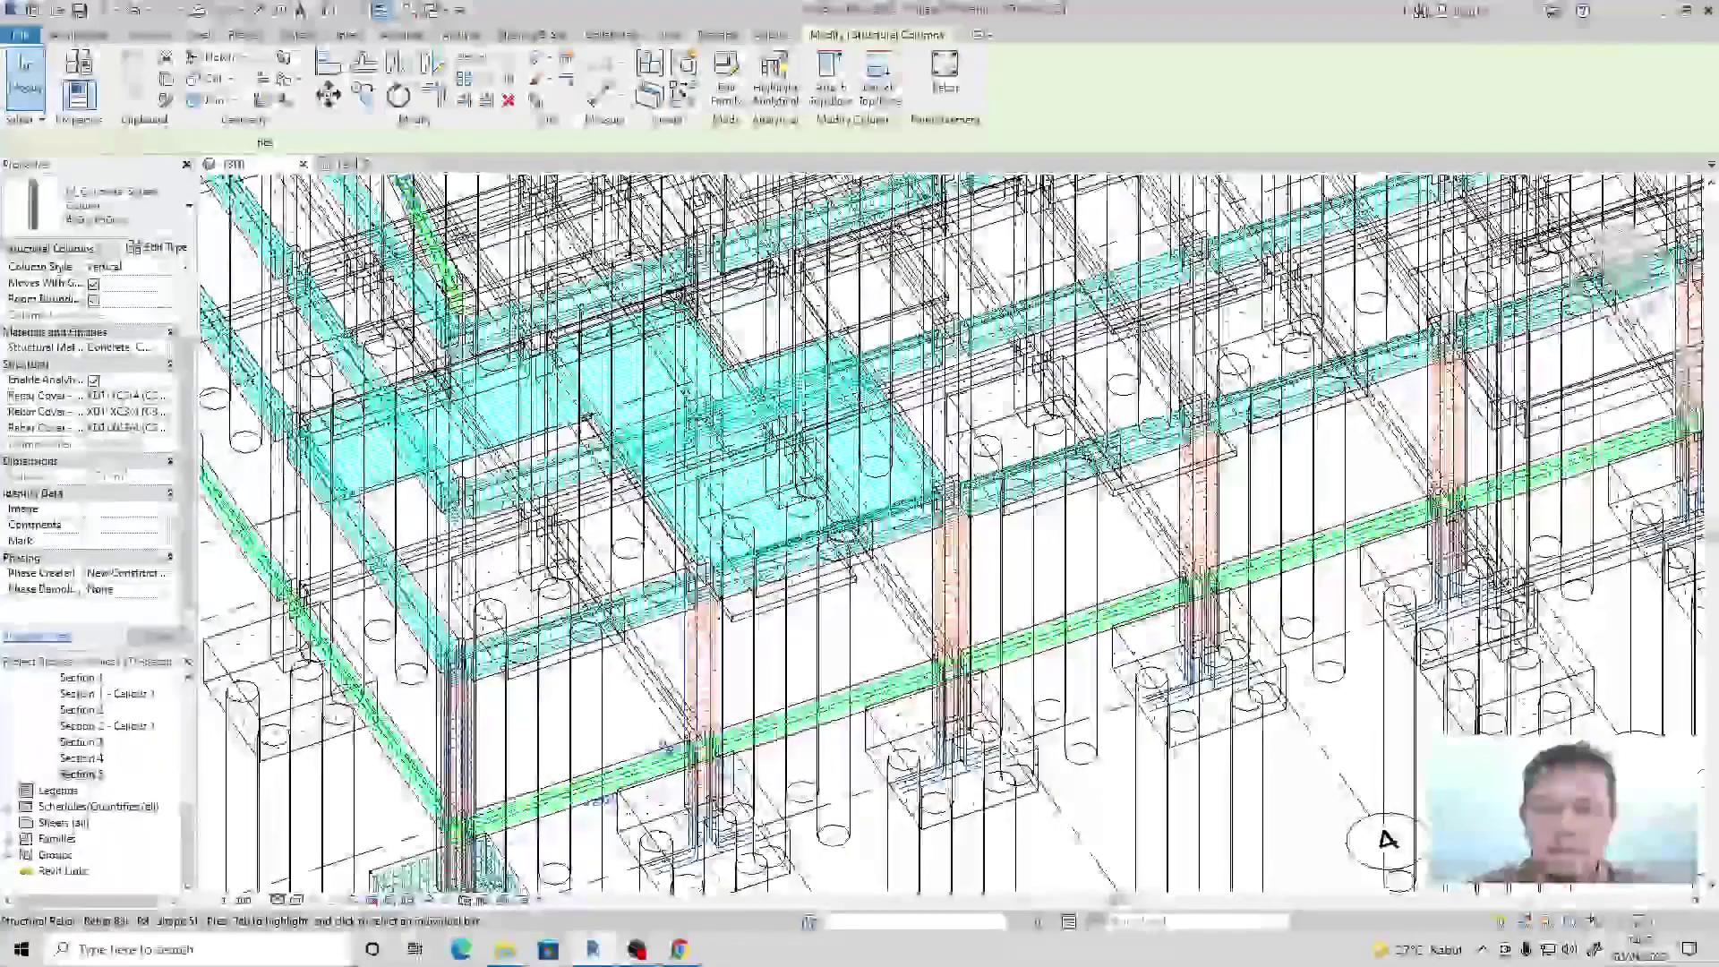
Return to the Level 2 plan and open the boundary of the area reinforcement between grids 2 and 3 for editing.
left_click(354, 165)
scroll(735, 408, "down", 3)
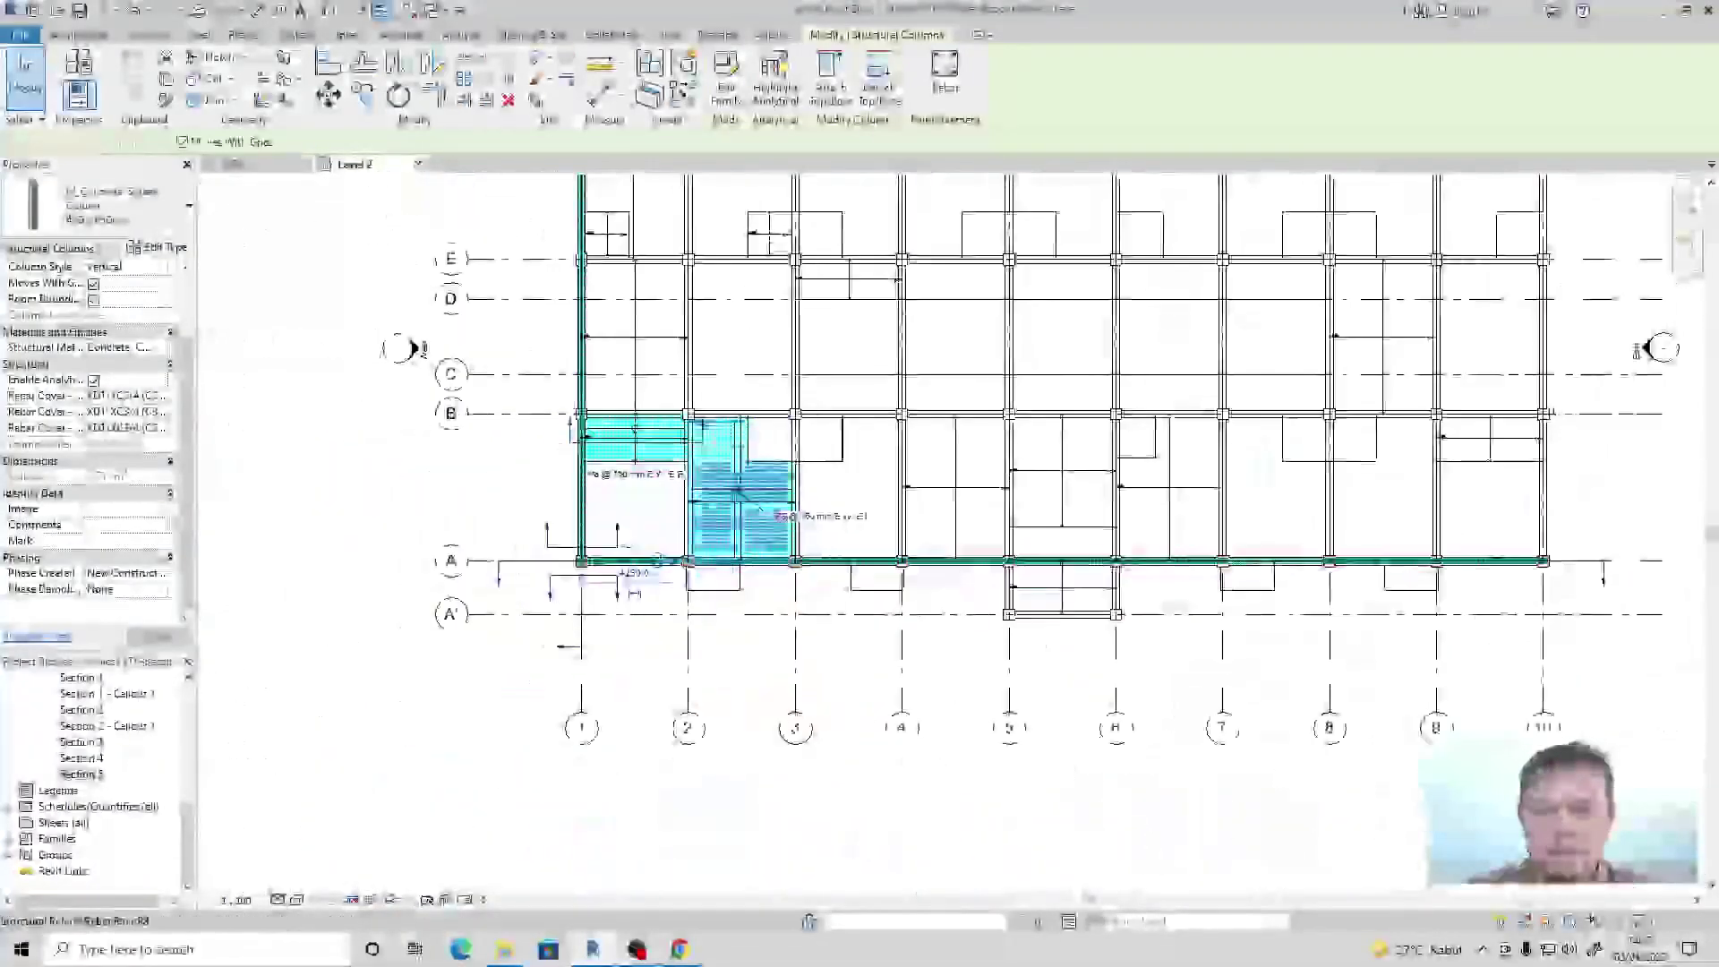
scroll(736, 490, "up", 4)
left_click(795, 573)
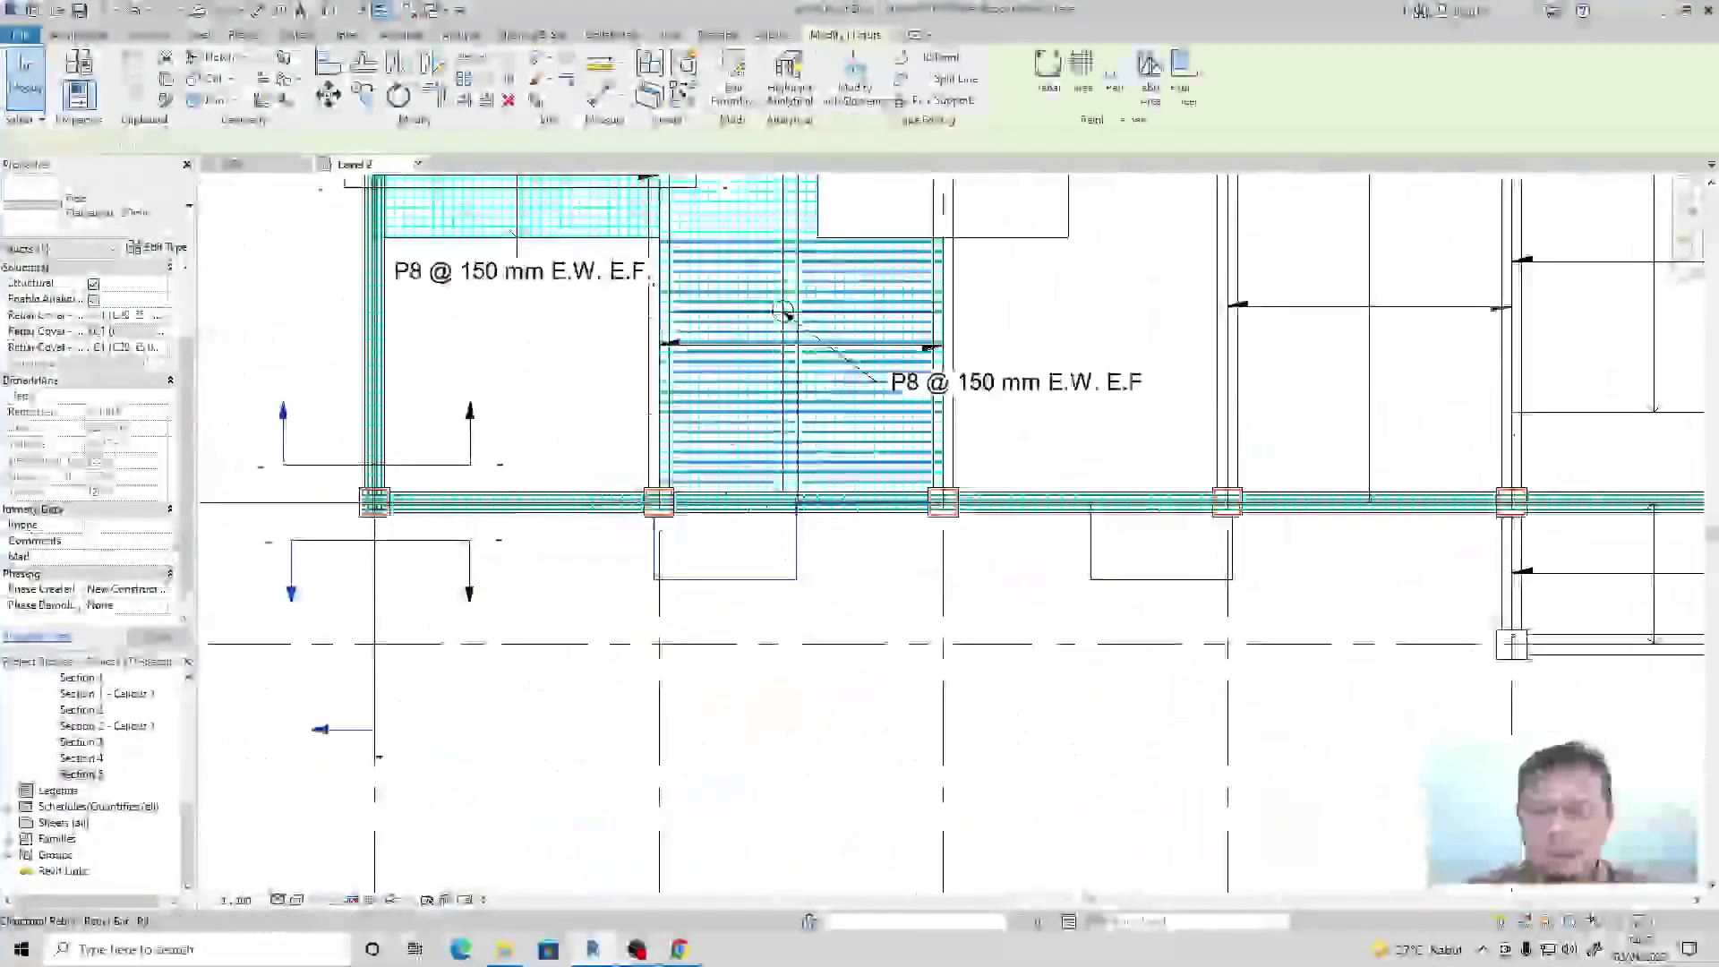
scroll(658, 483, "up", 3)
key("Escape")
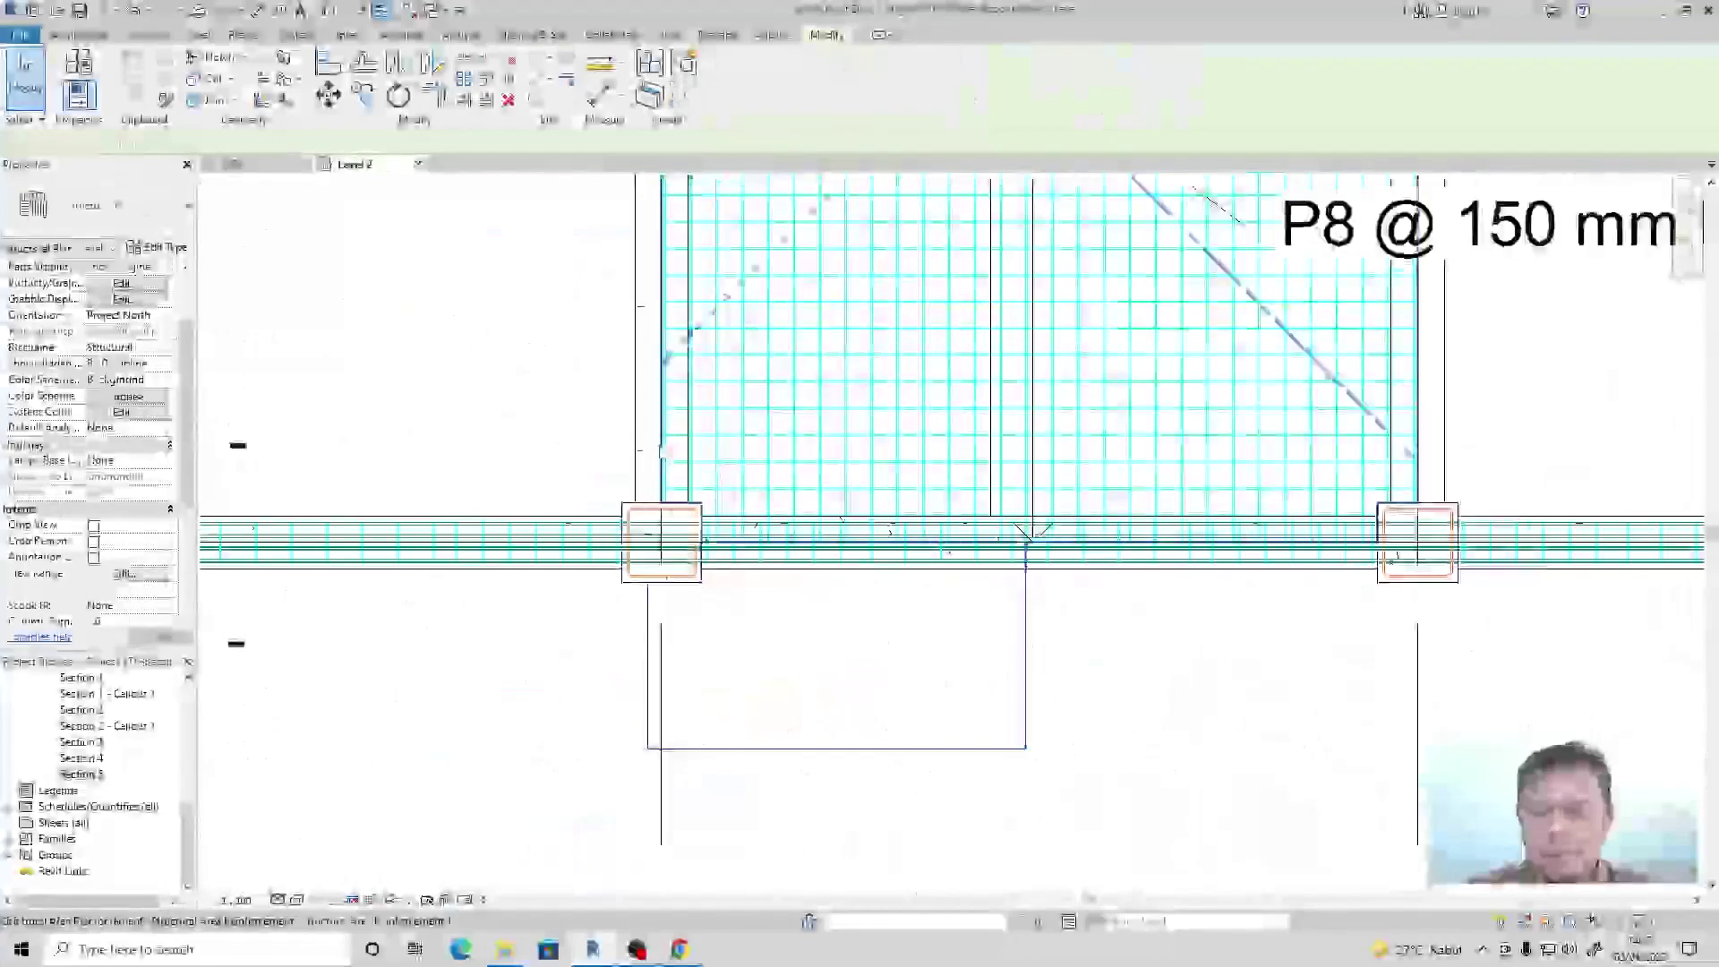
left_click(664, 447)
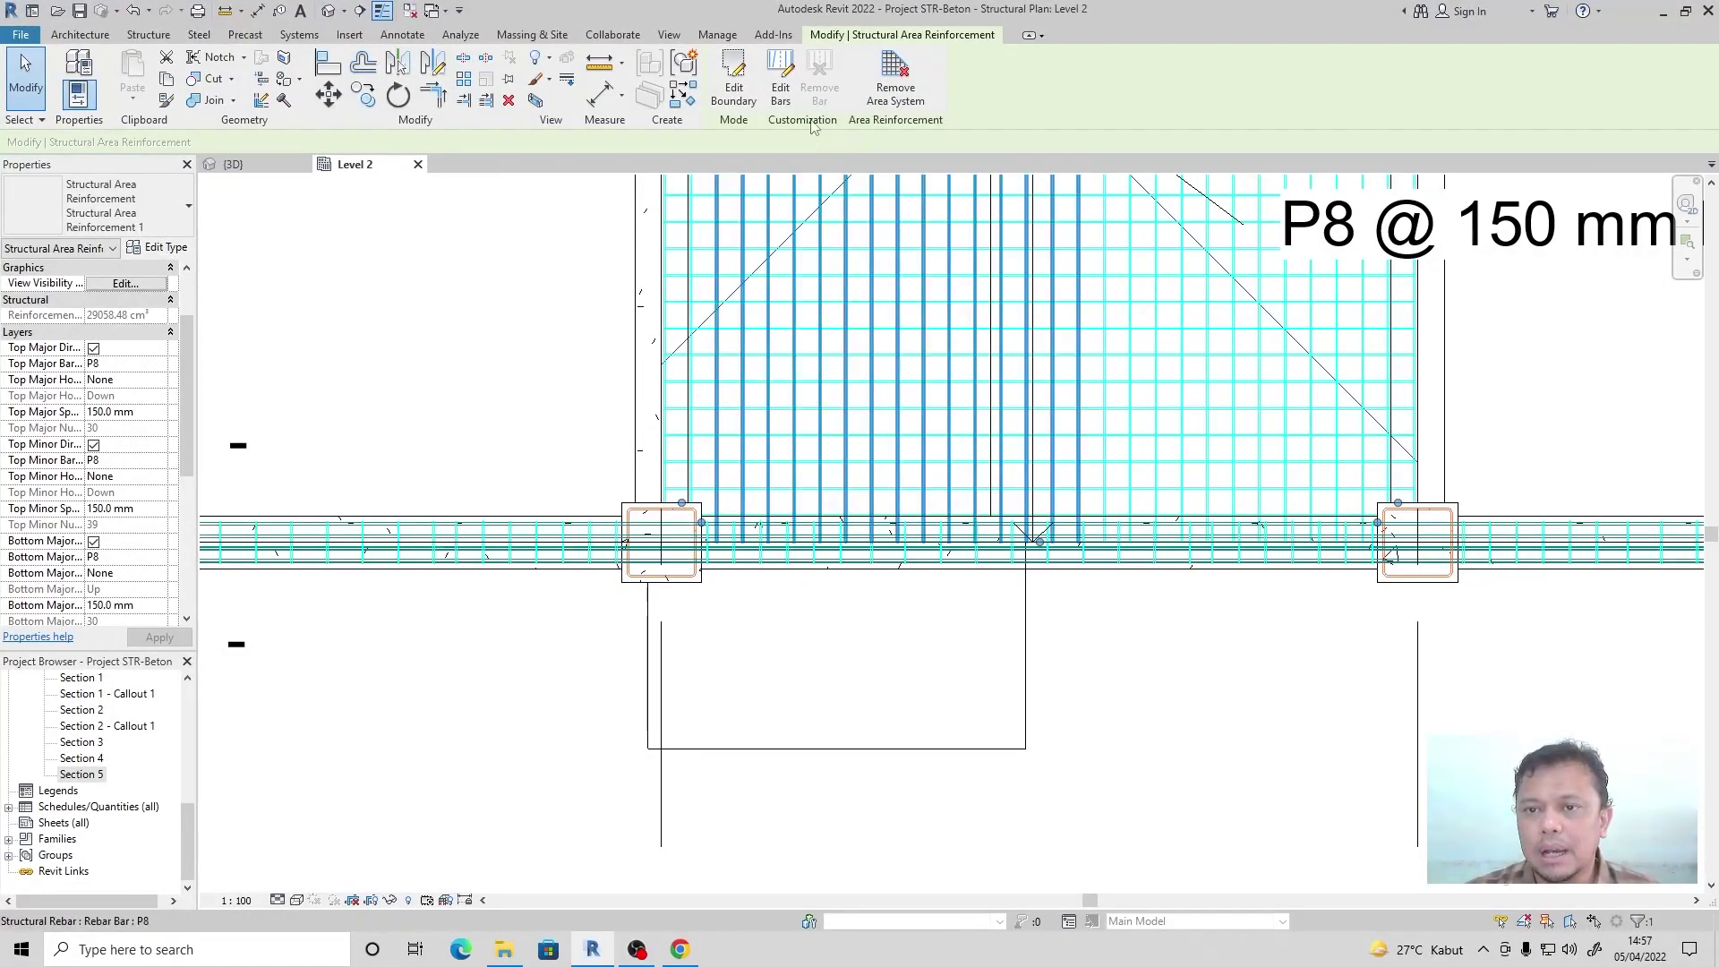
scroll(582, 502, "down", 3)
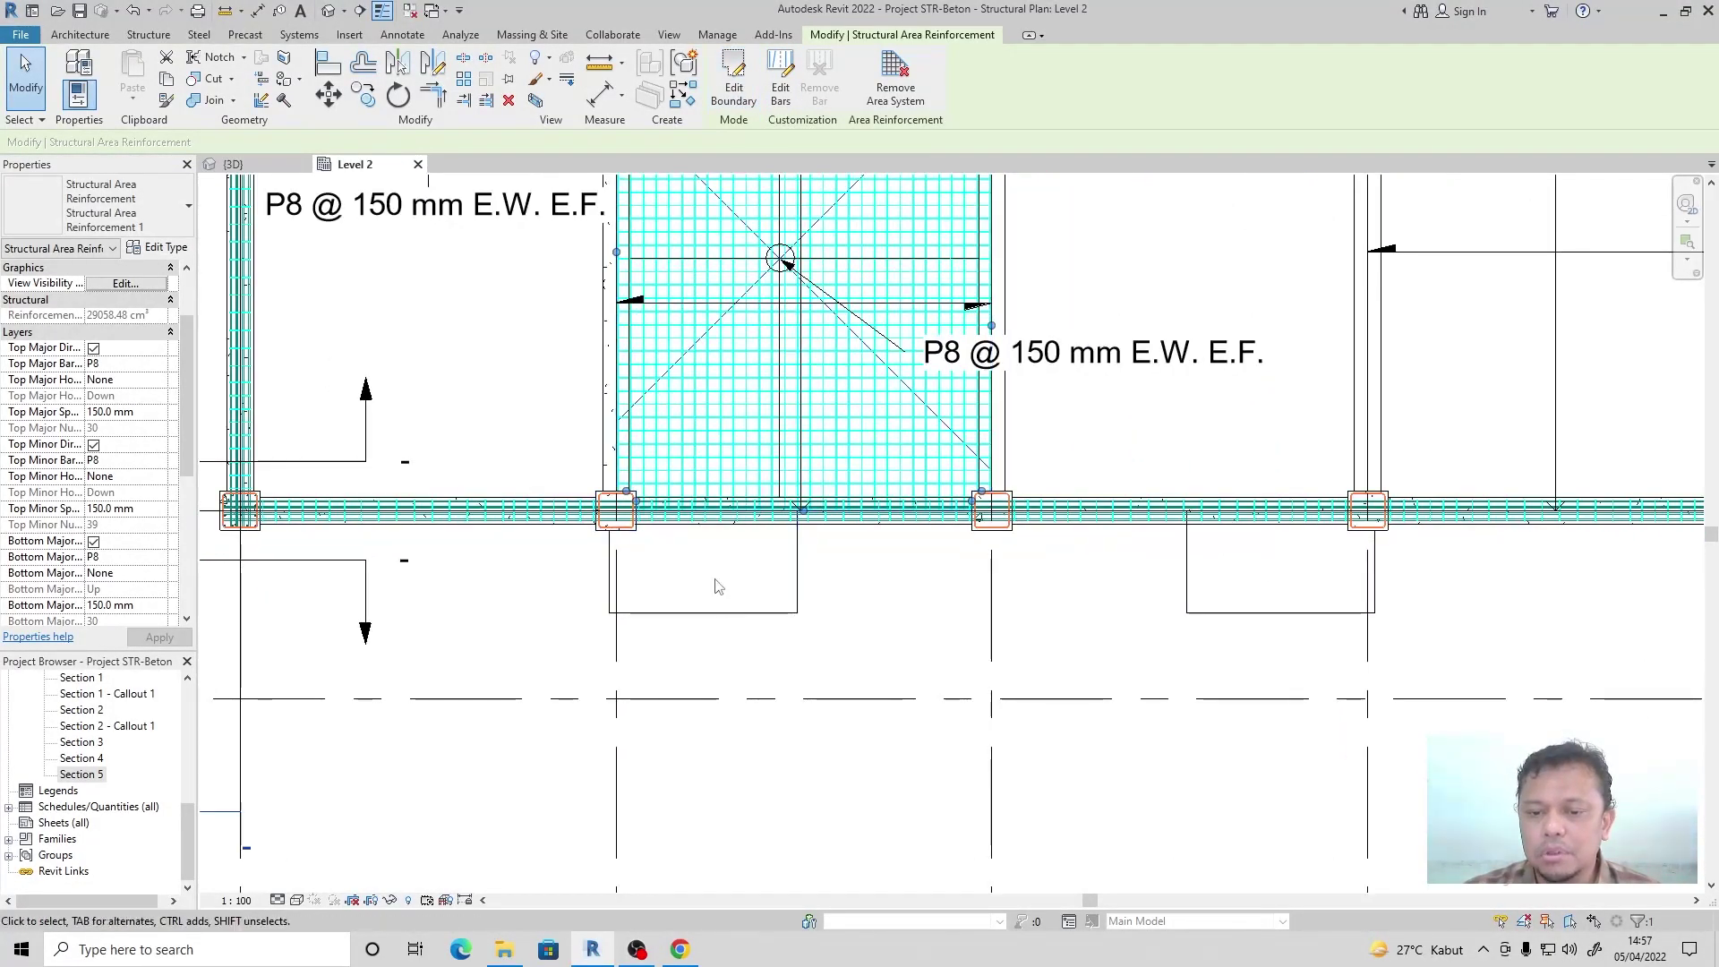
left_click(570, 616)
left_click(616, 442)
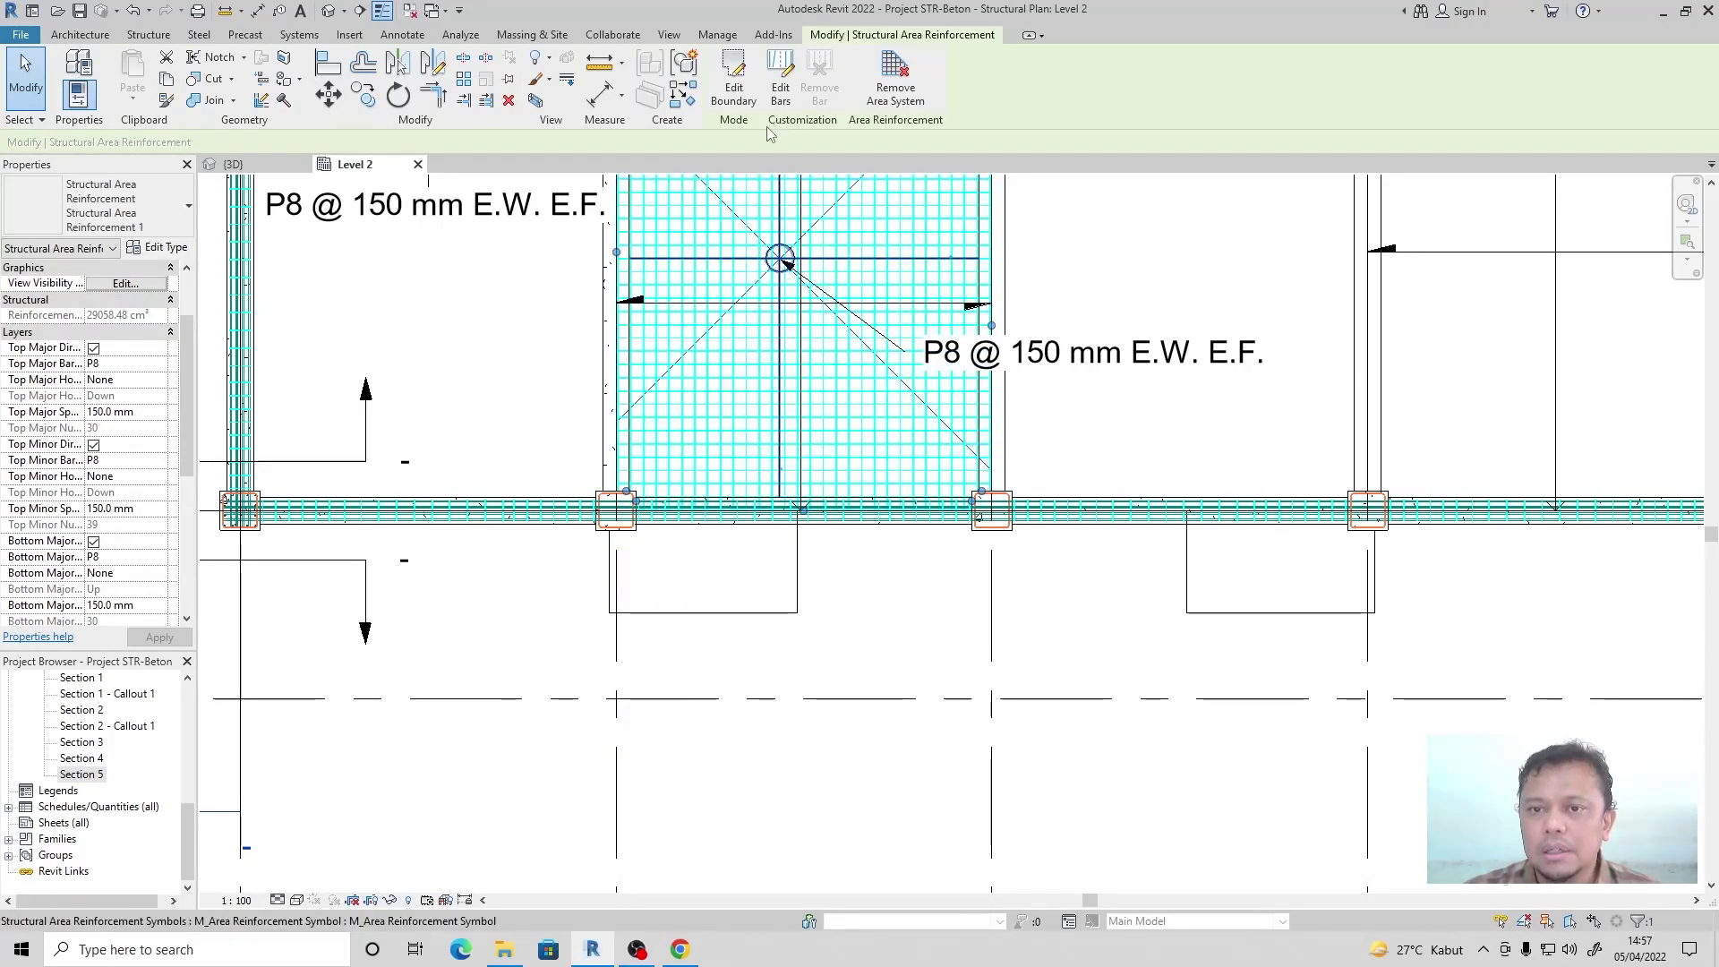
left_click(743, 96)
Trace area reinforcement boundary lines along the edges of the slab projection south of the beam near grid 2, picking the existing slab edges.
scroll(667, 584, "up", 3)
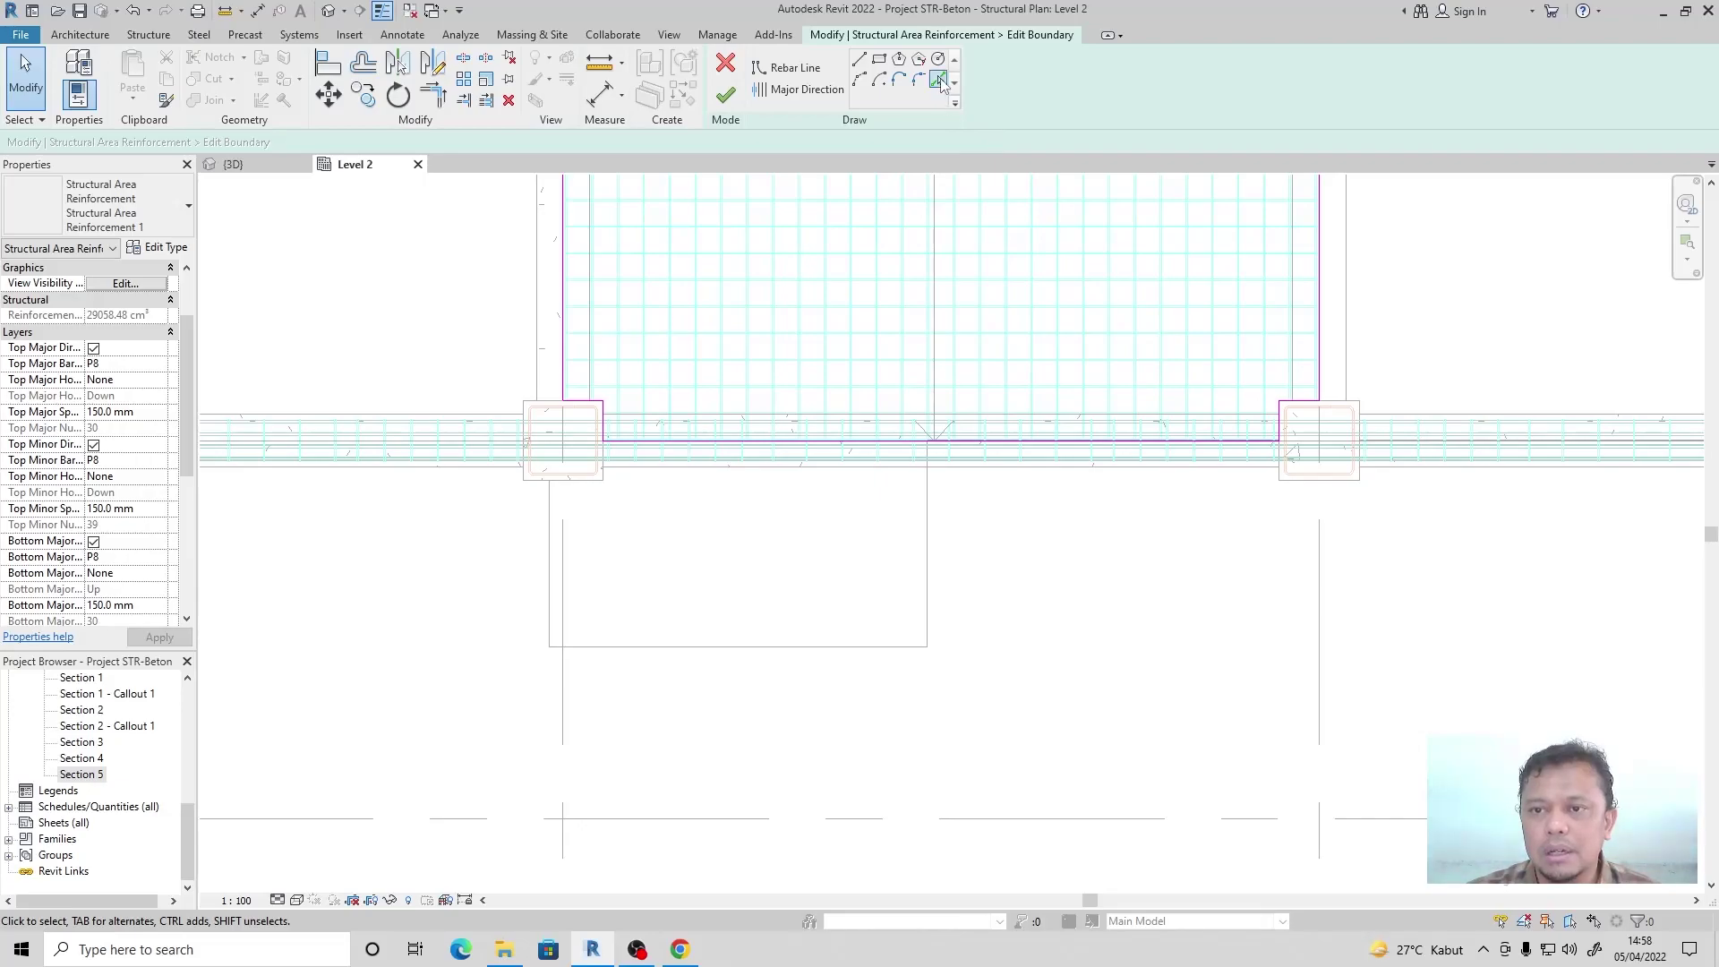
left_click(939, 81)
left_click(930, 557)
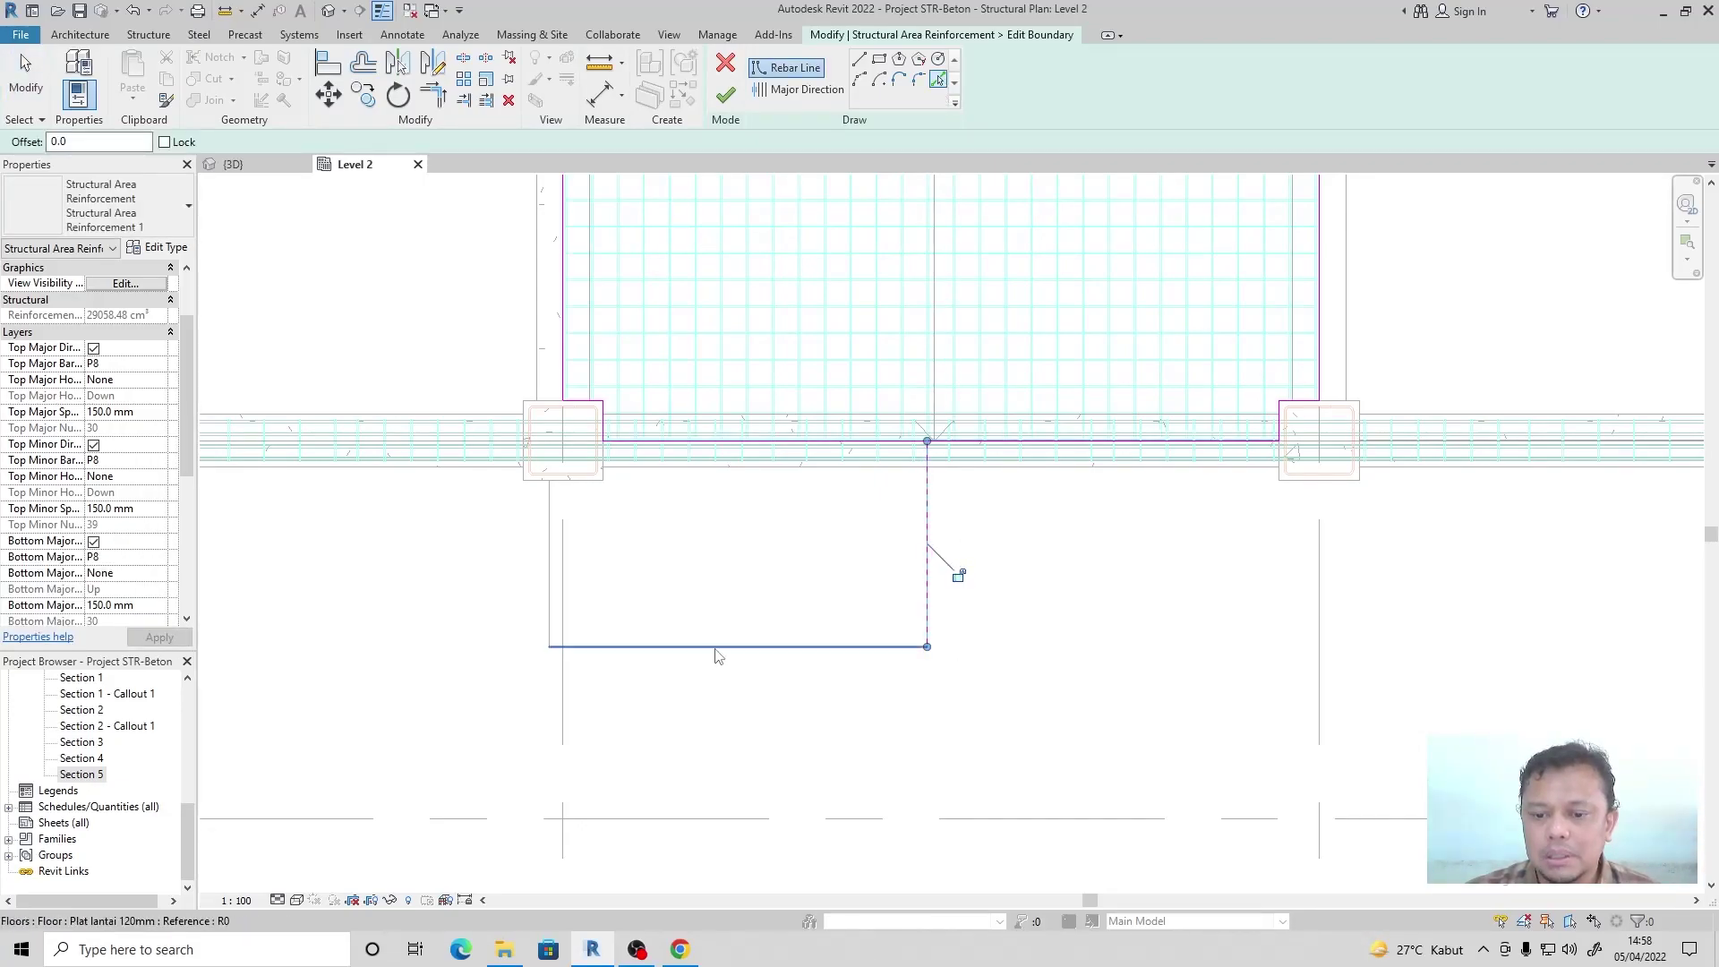
scroll(537, 548, "up", 4)
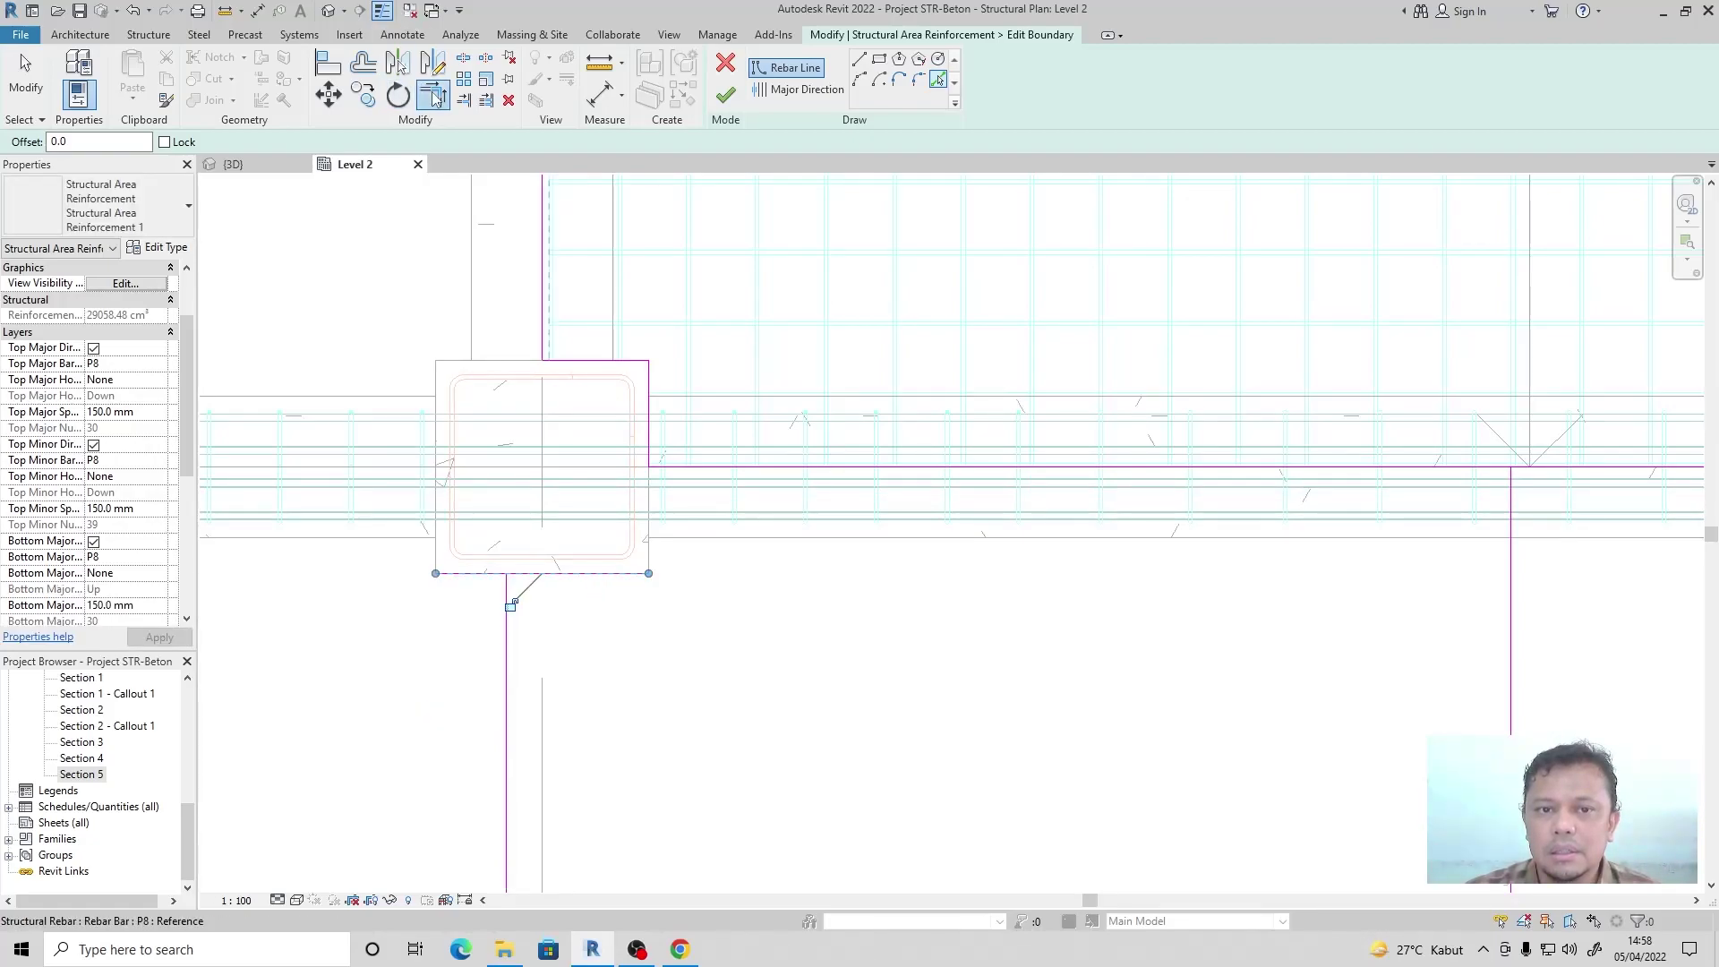
Trim the lines around the column into a closed boundary that includes the slab projection and finish the area reinforcement sketch.
left_click(433, 94)
left_click(629, 576)
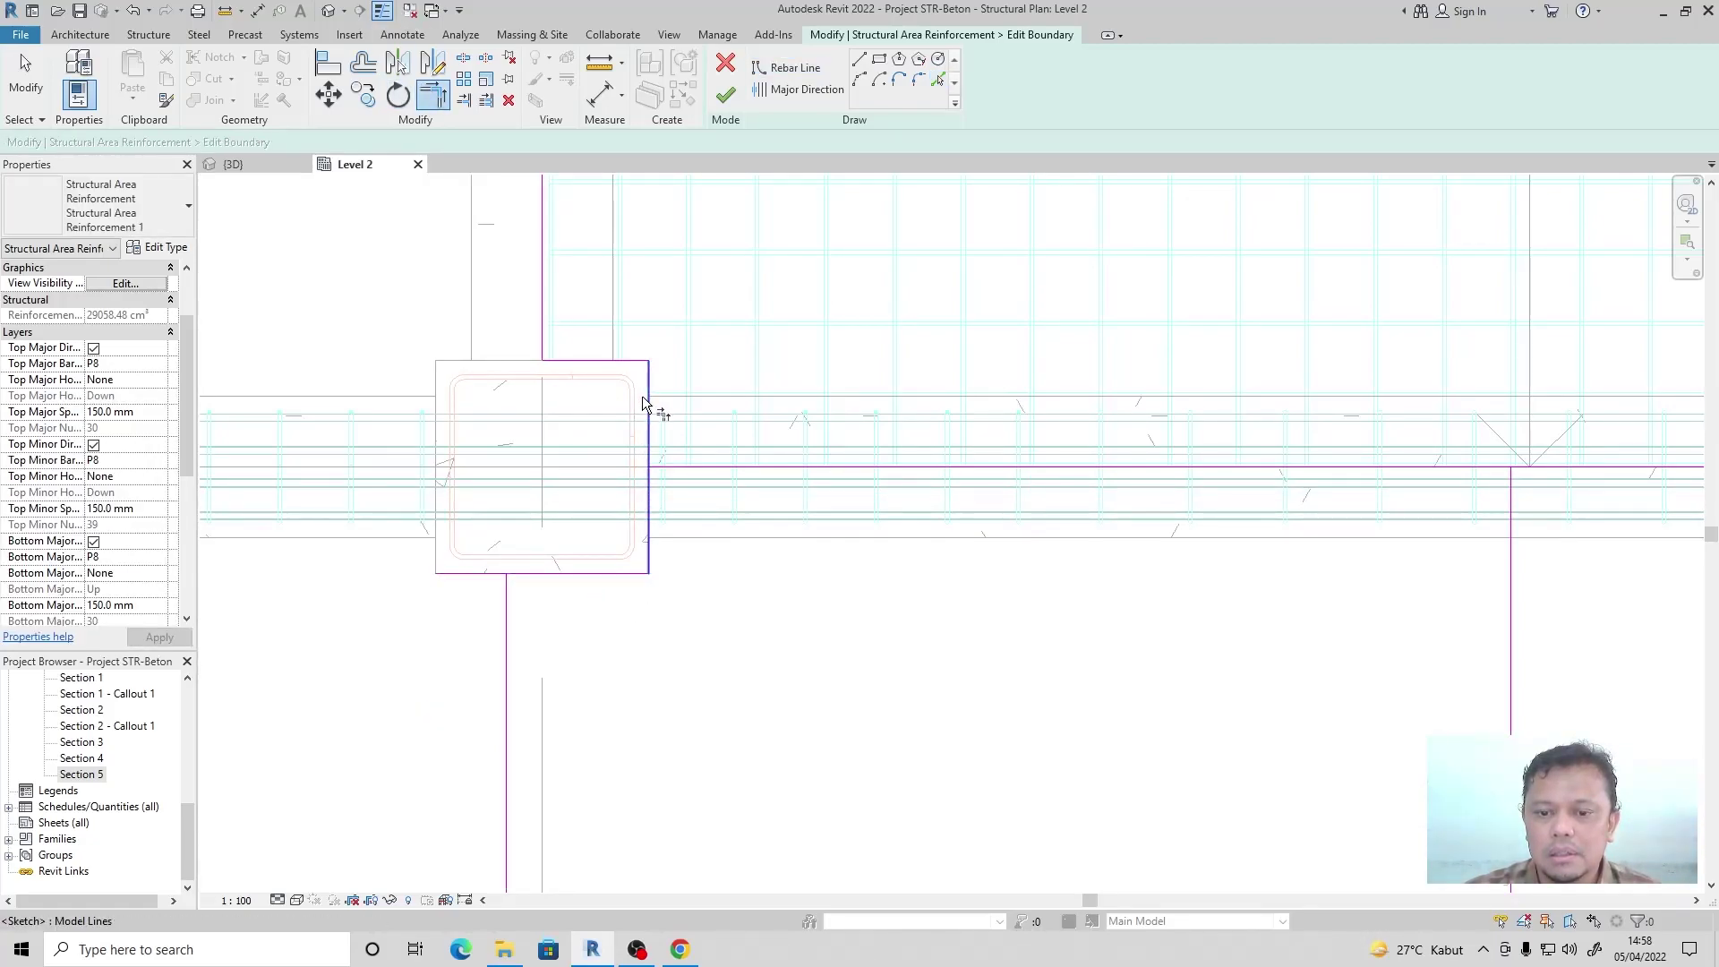
scroll(643, 403, "down", 3)
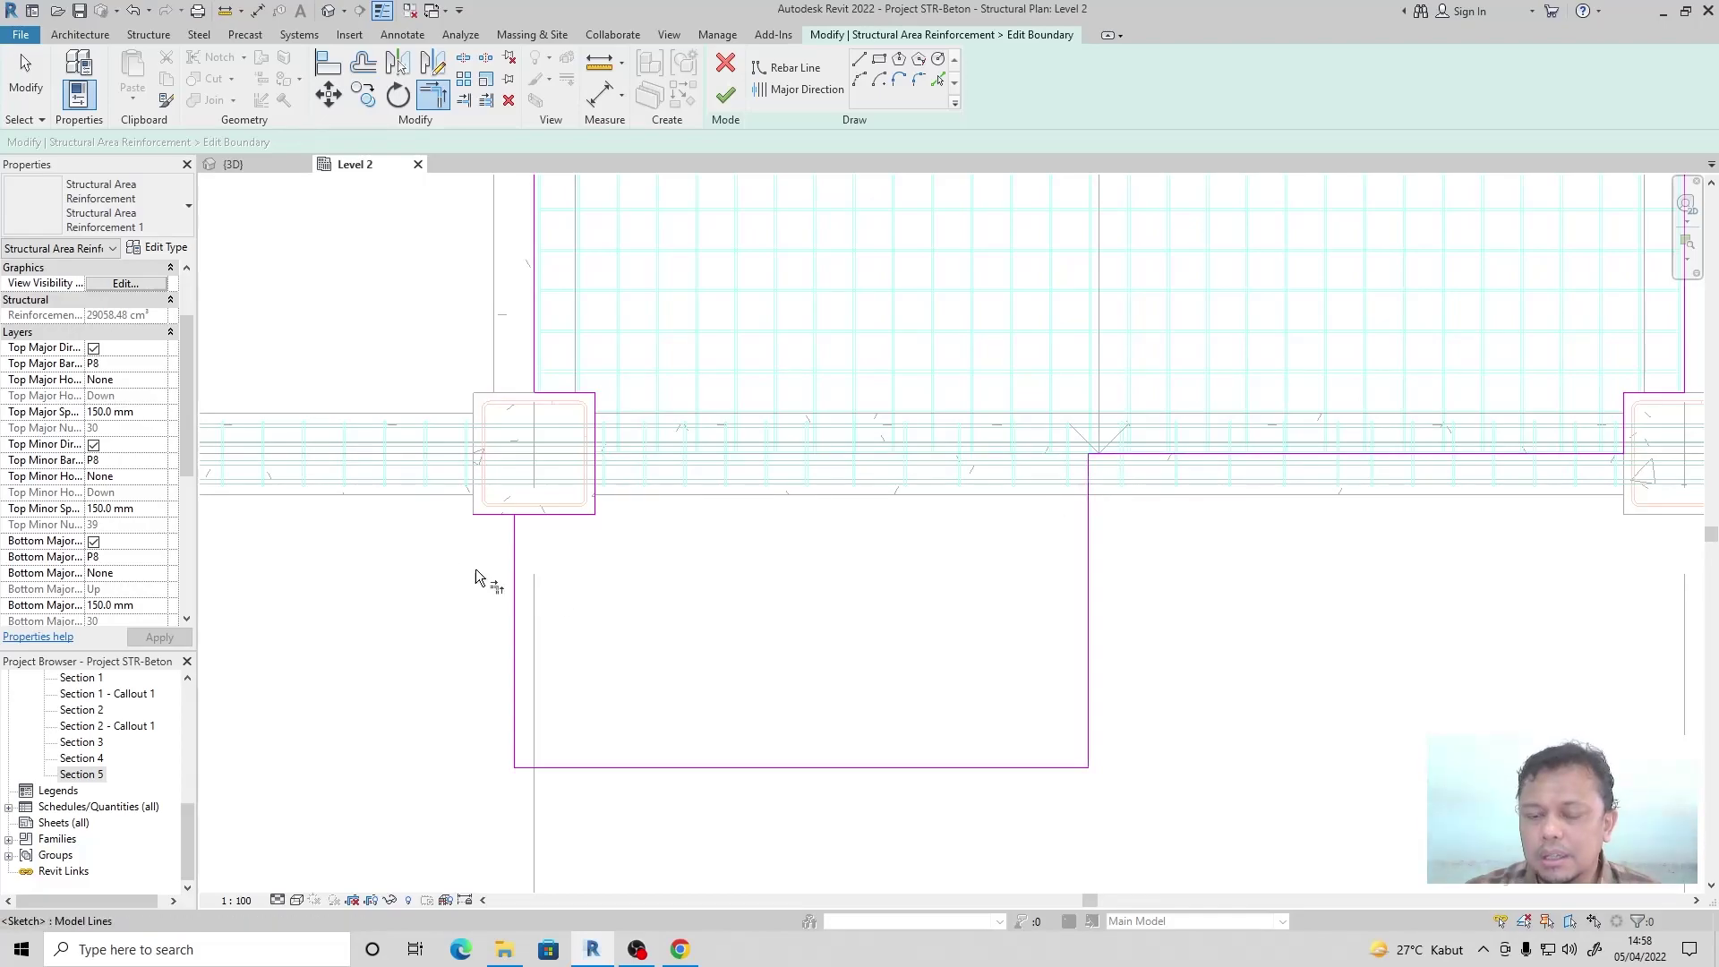
scroll(630, 556, "down", 3)
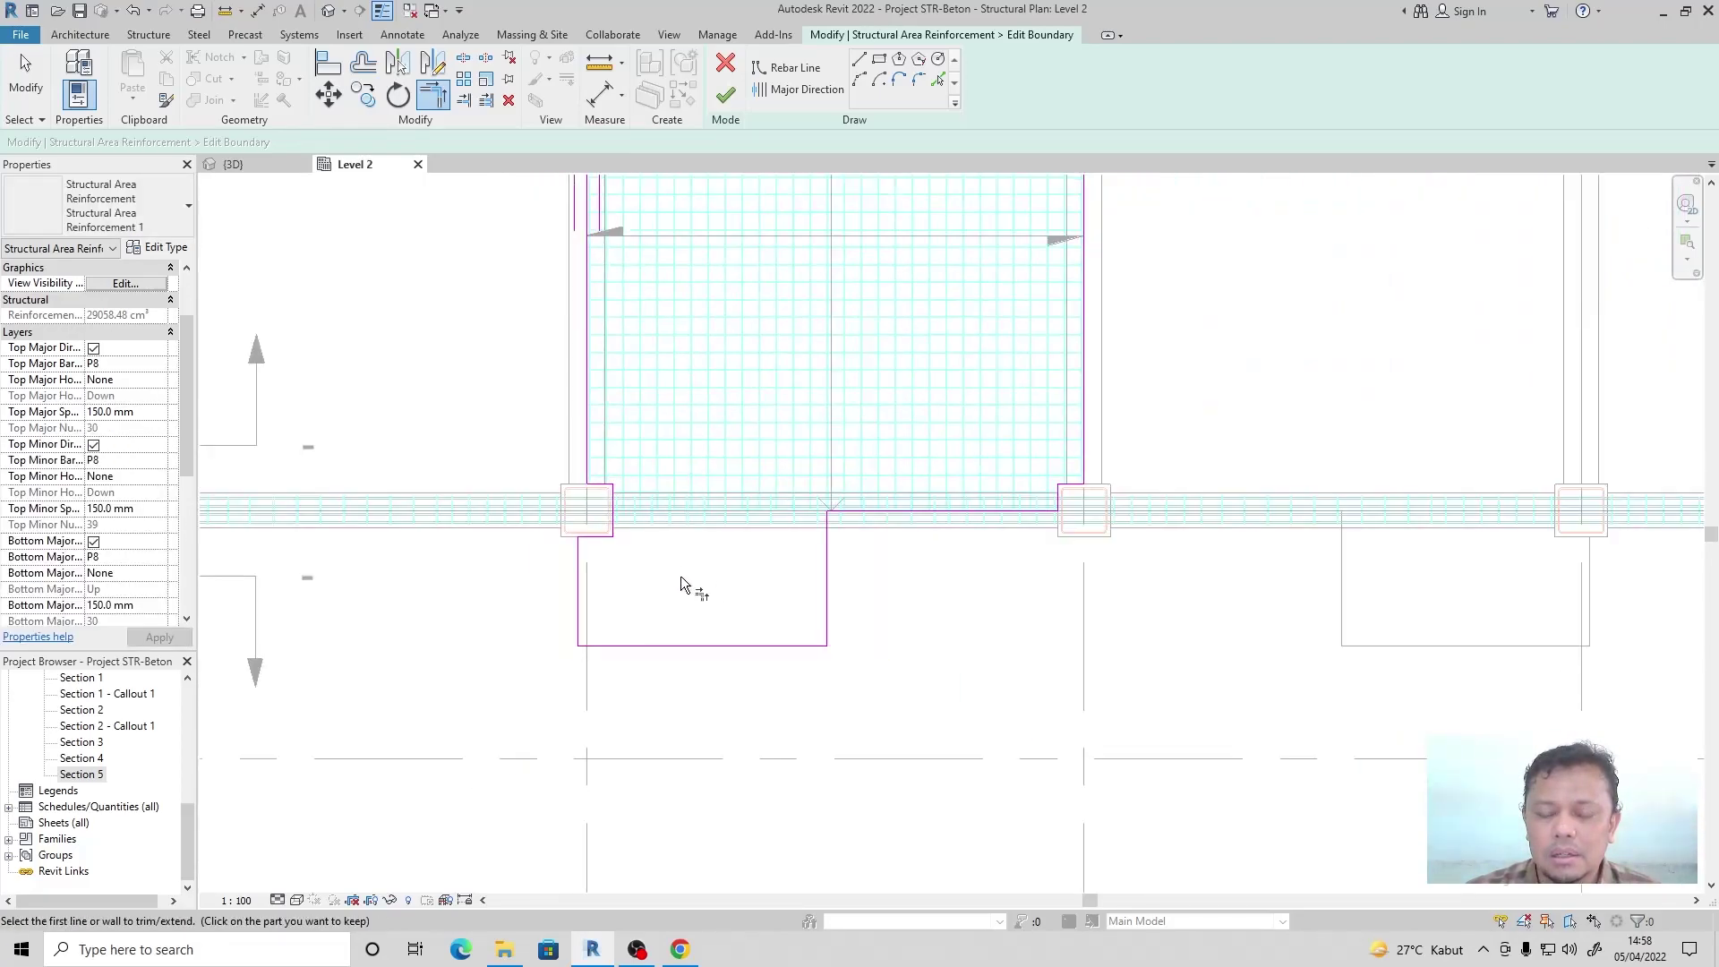
scroll(744, 620, "down", 4)
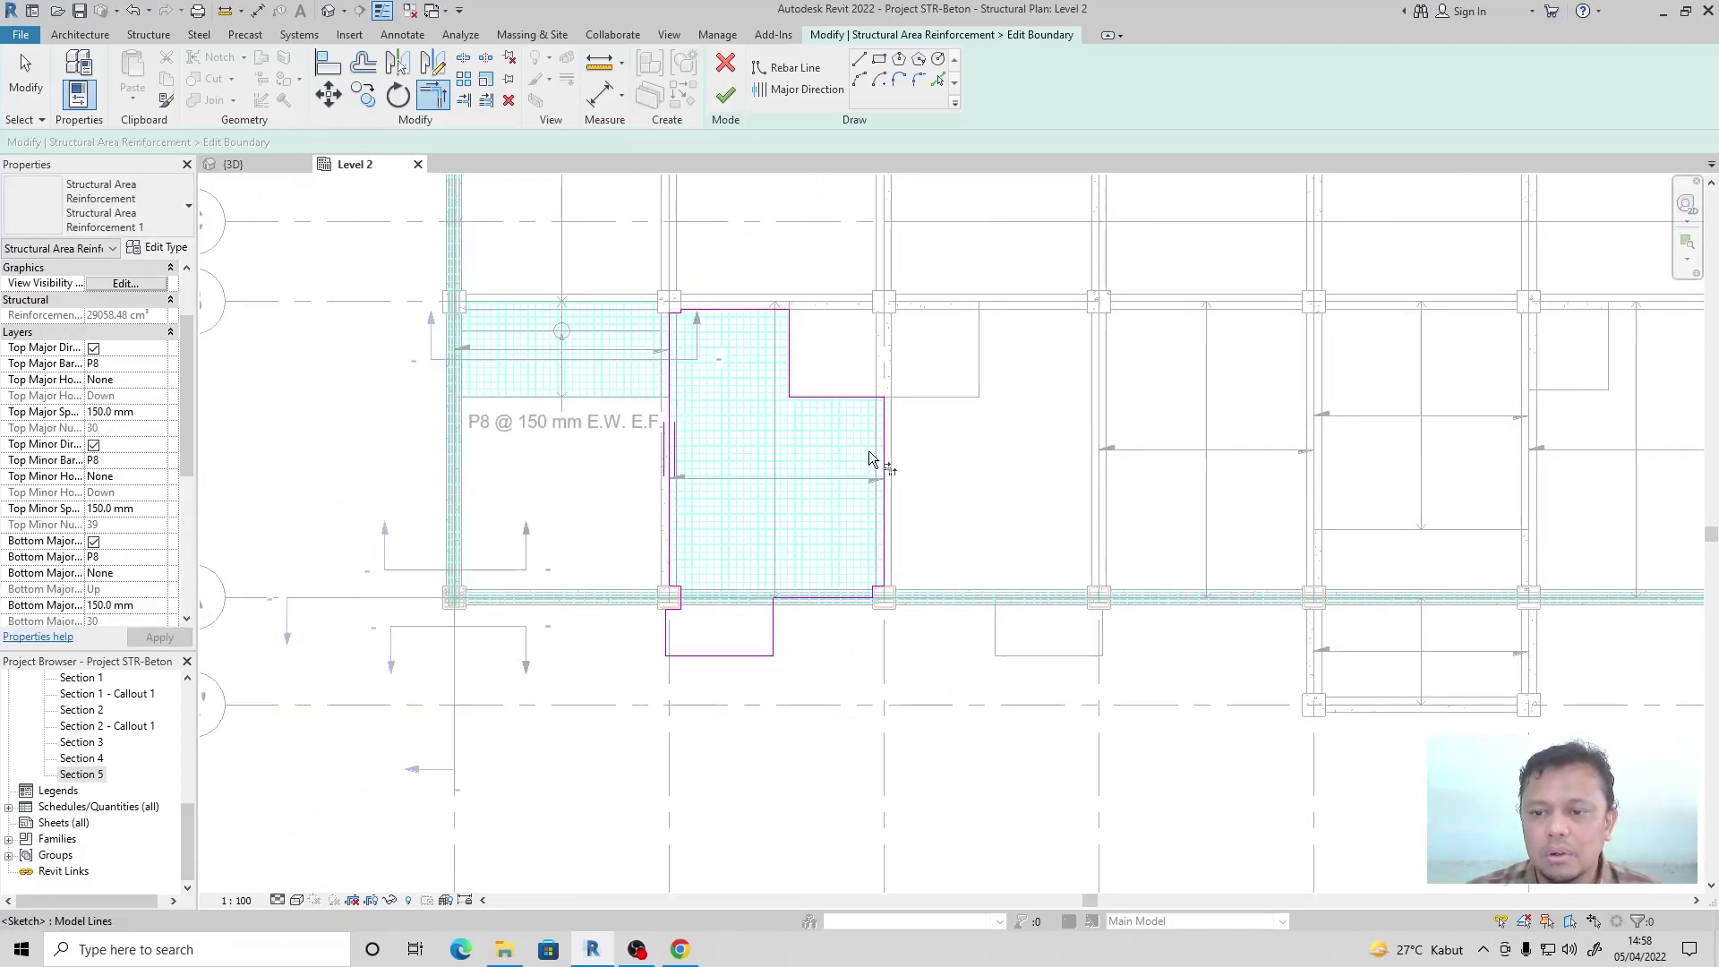
left_click(727, 97)
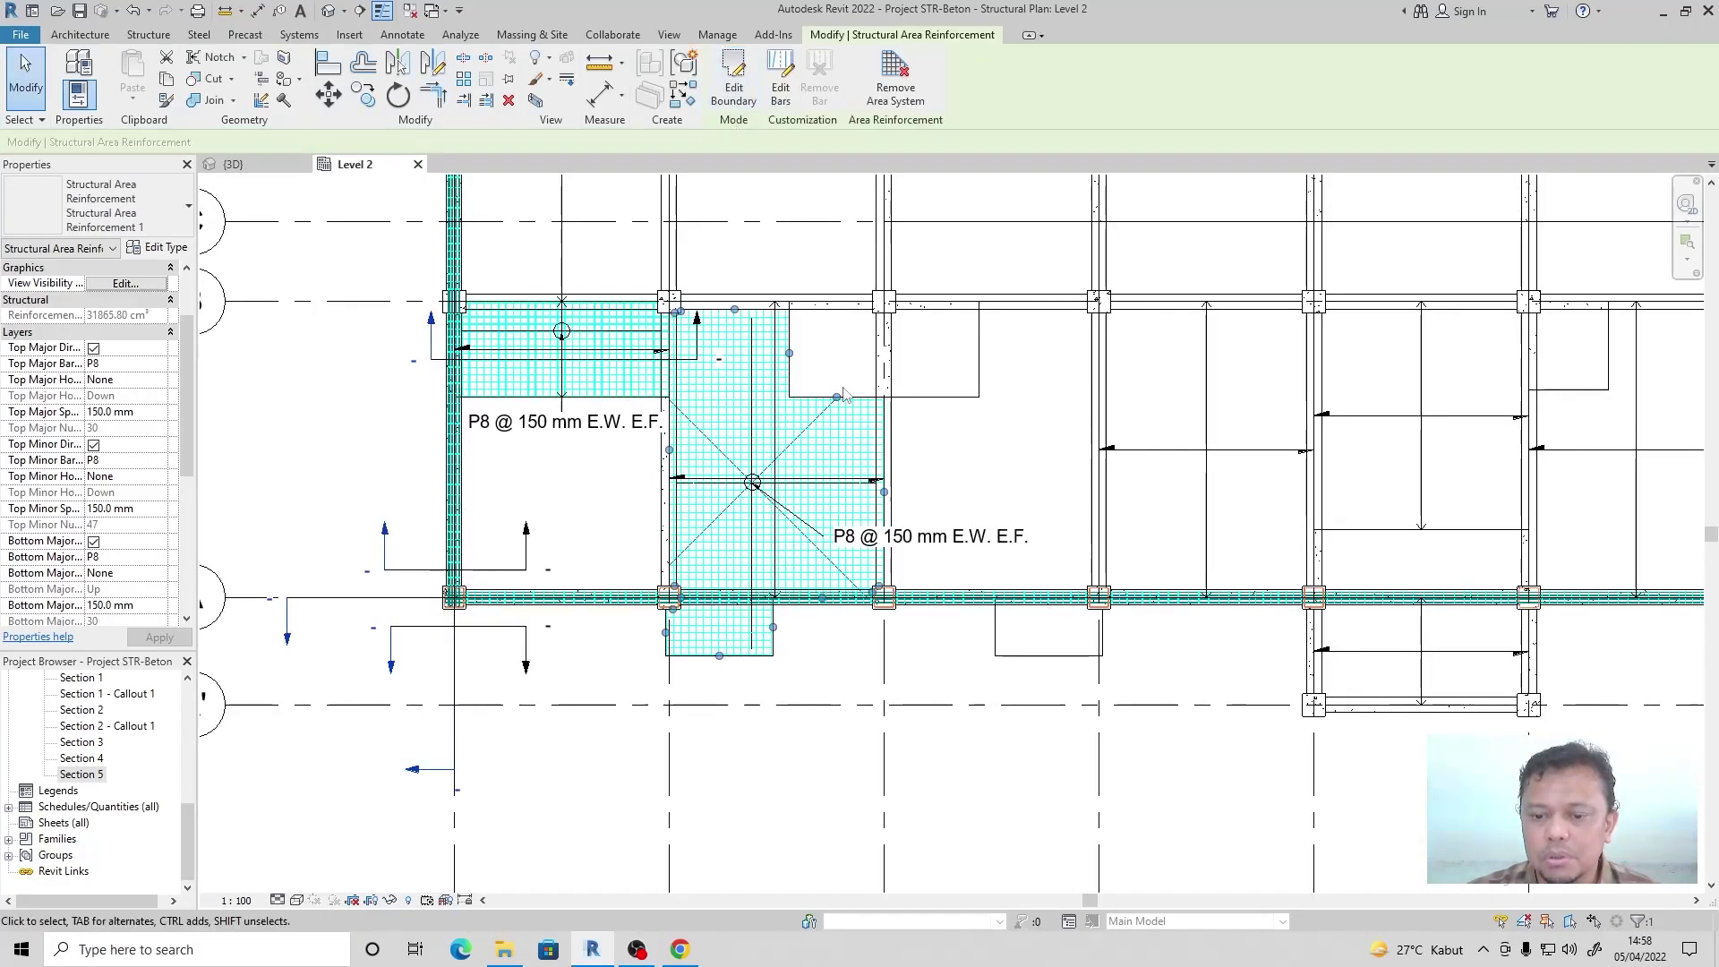
Inspect the extended reinforcement at the slab projection in the 3D view and return to the Level 2 plan.
left_click(626, 475)
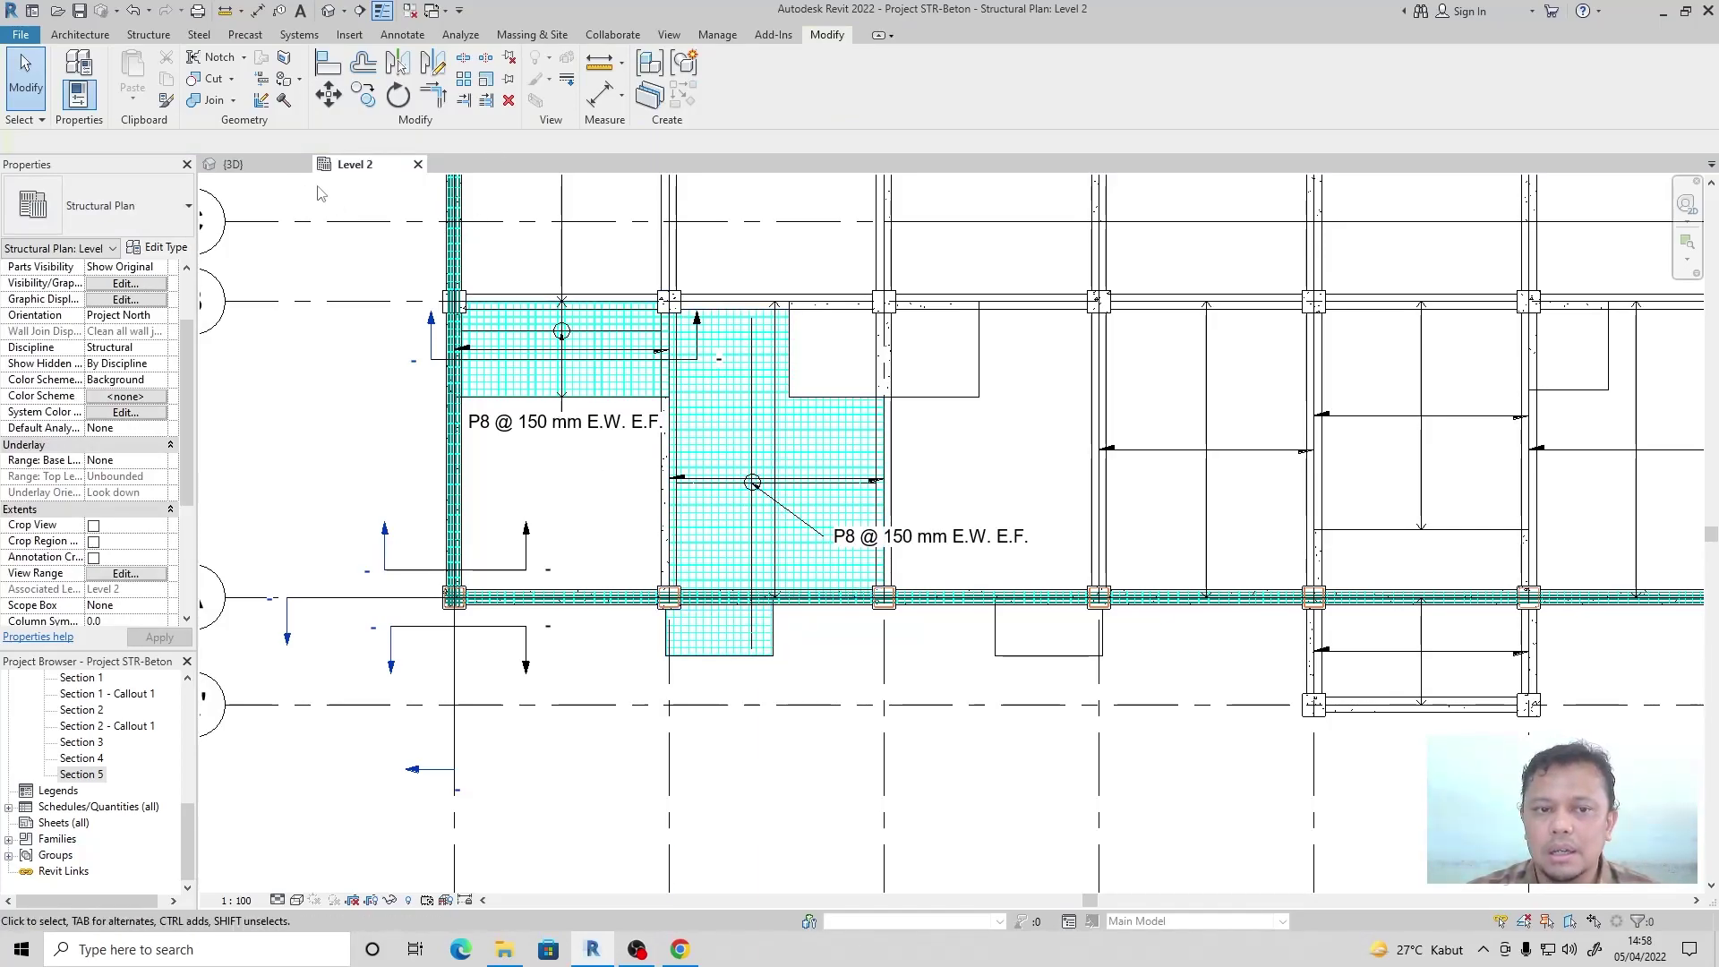
left_click(233, 164)
scroll(895, 537, "up", 5)
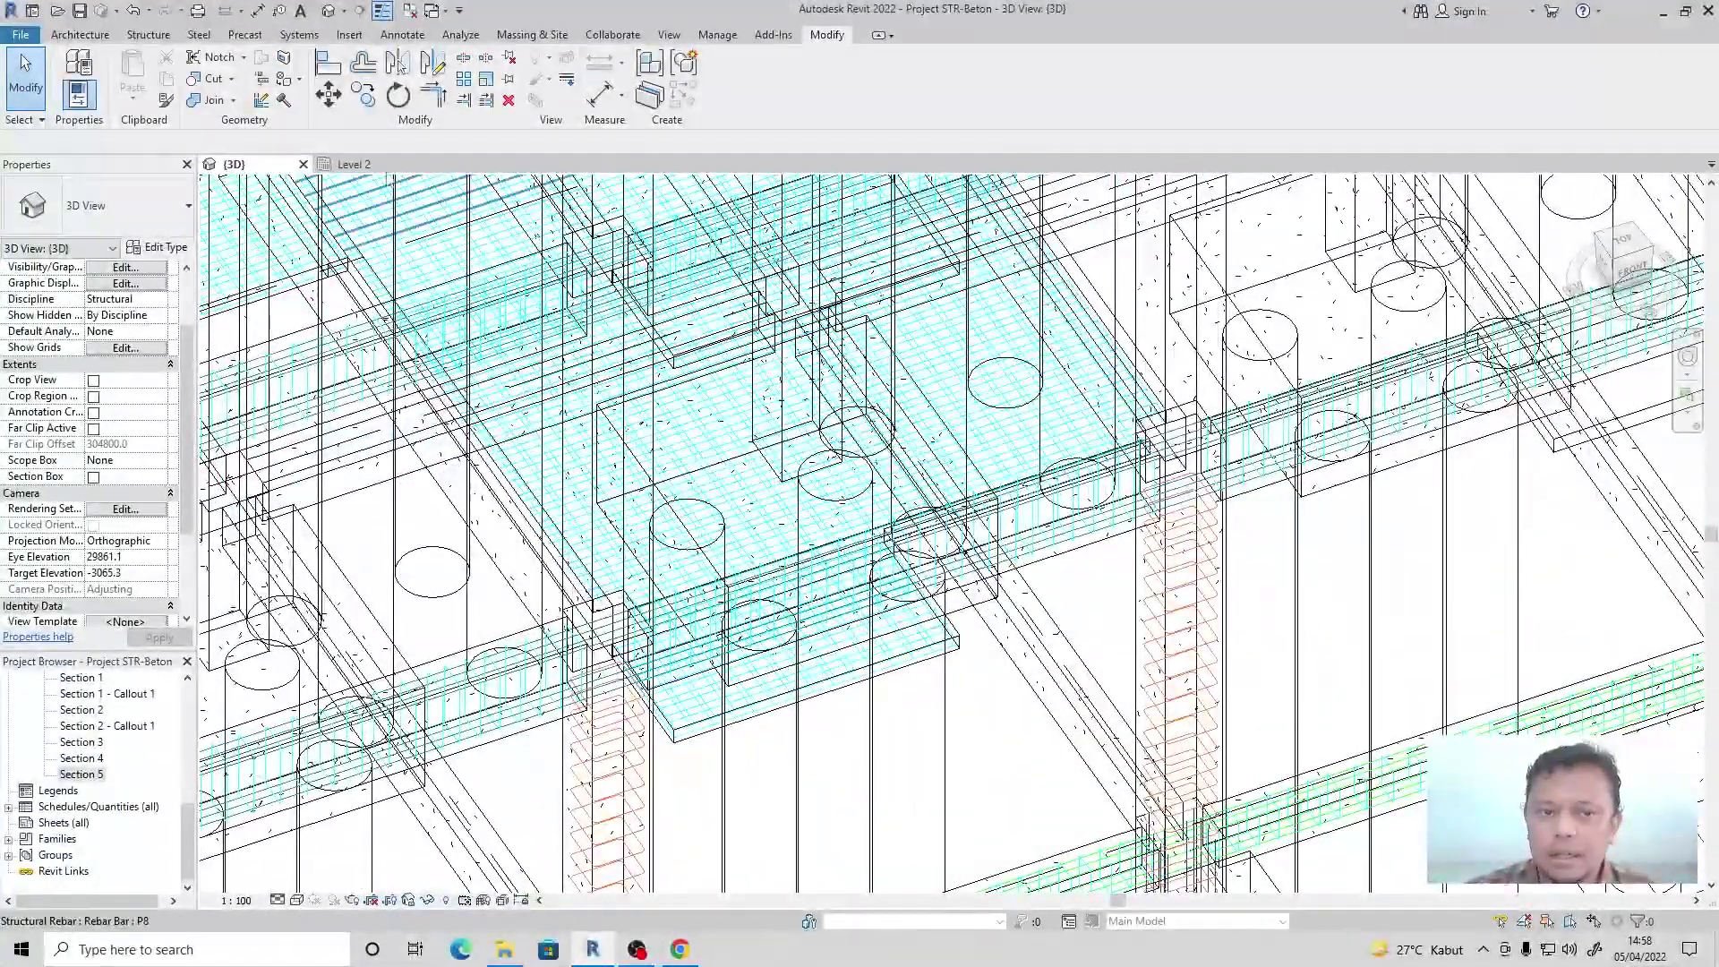
left_click(354, 164)
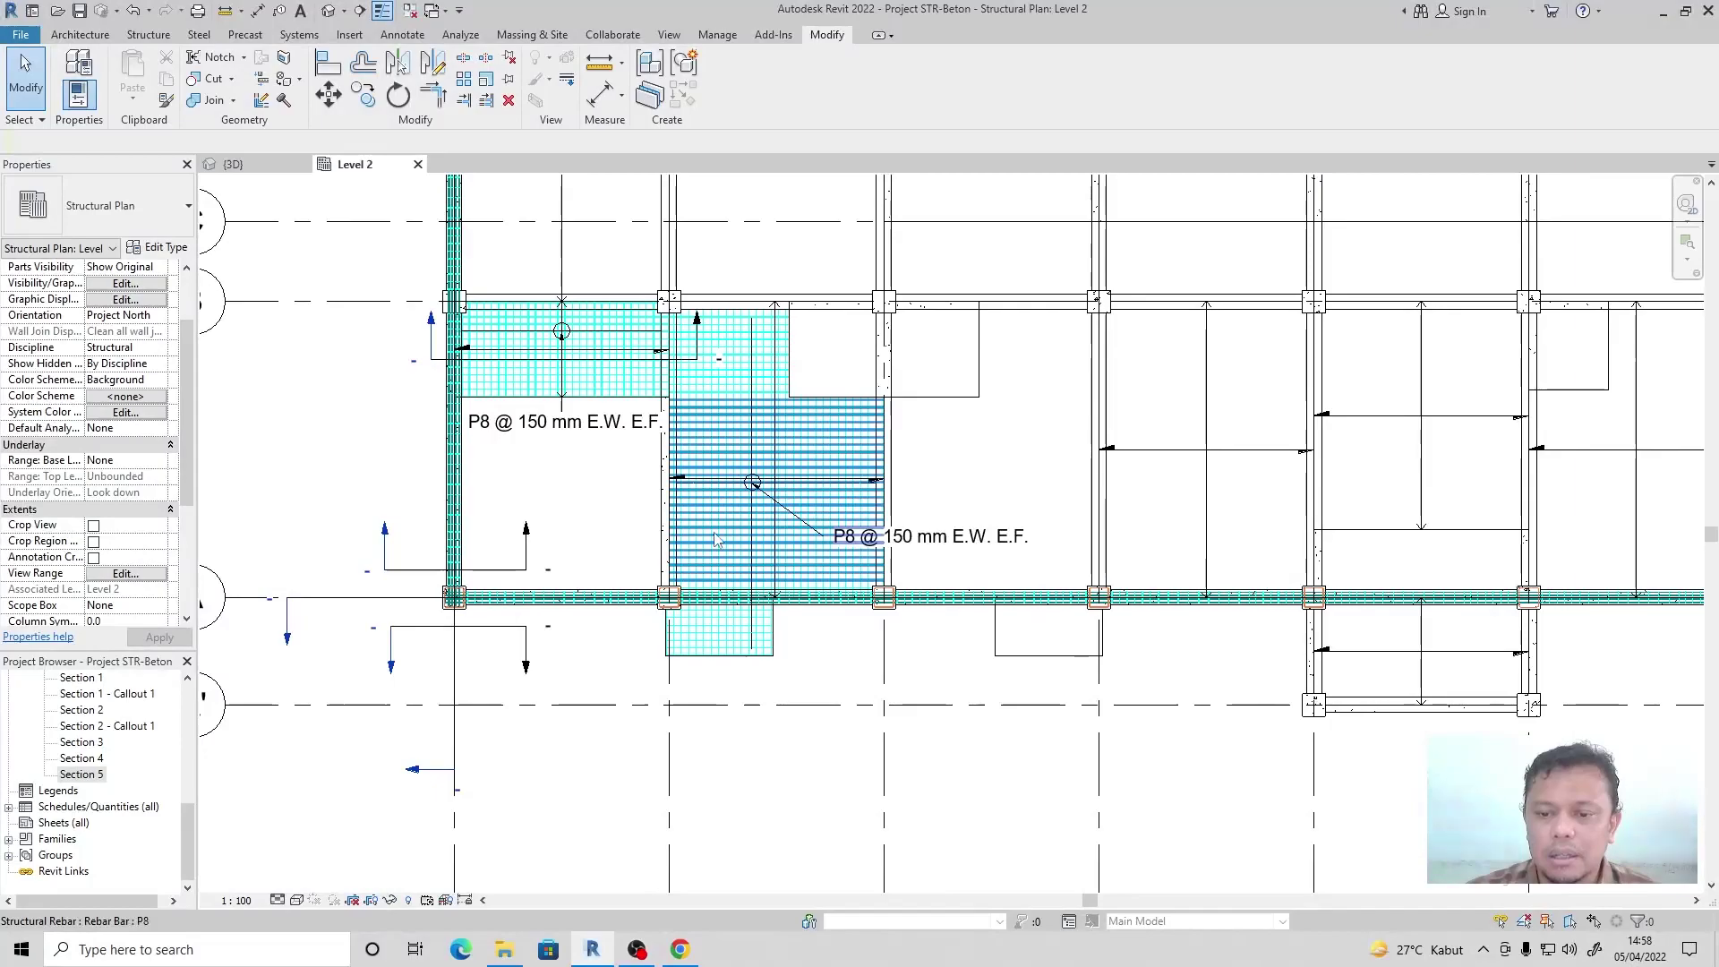
Set the top major and top minor bar types of the area reinforcement between grids 2 and 3 to P10.
left_click(736, 656)
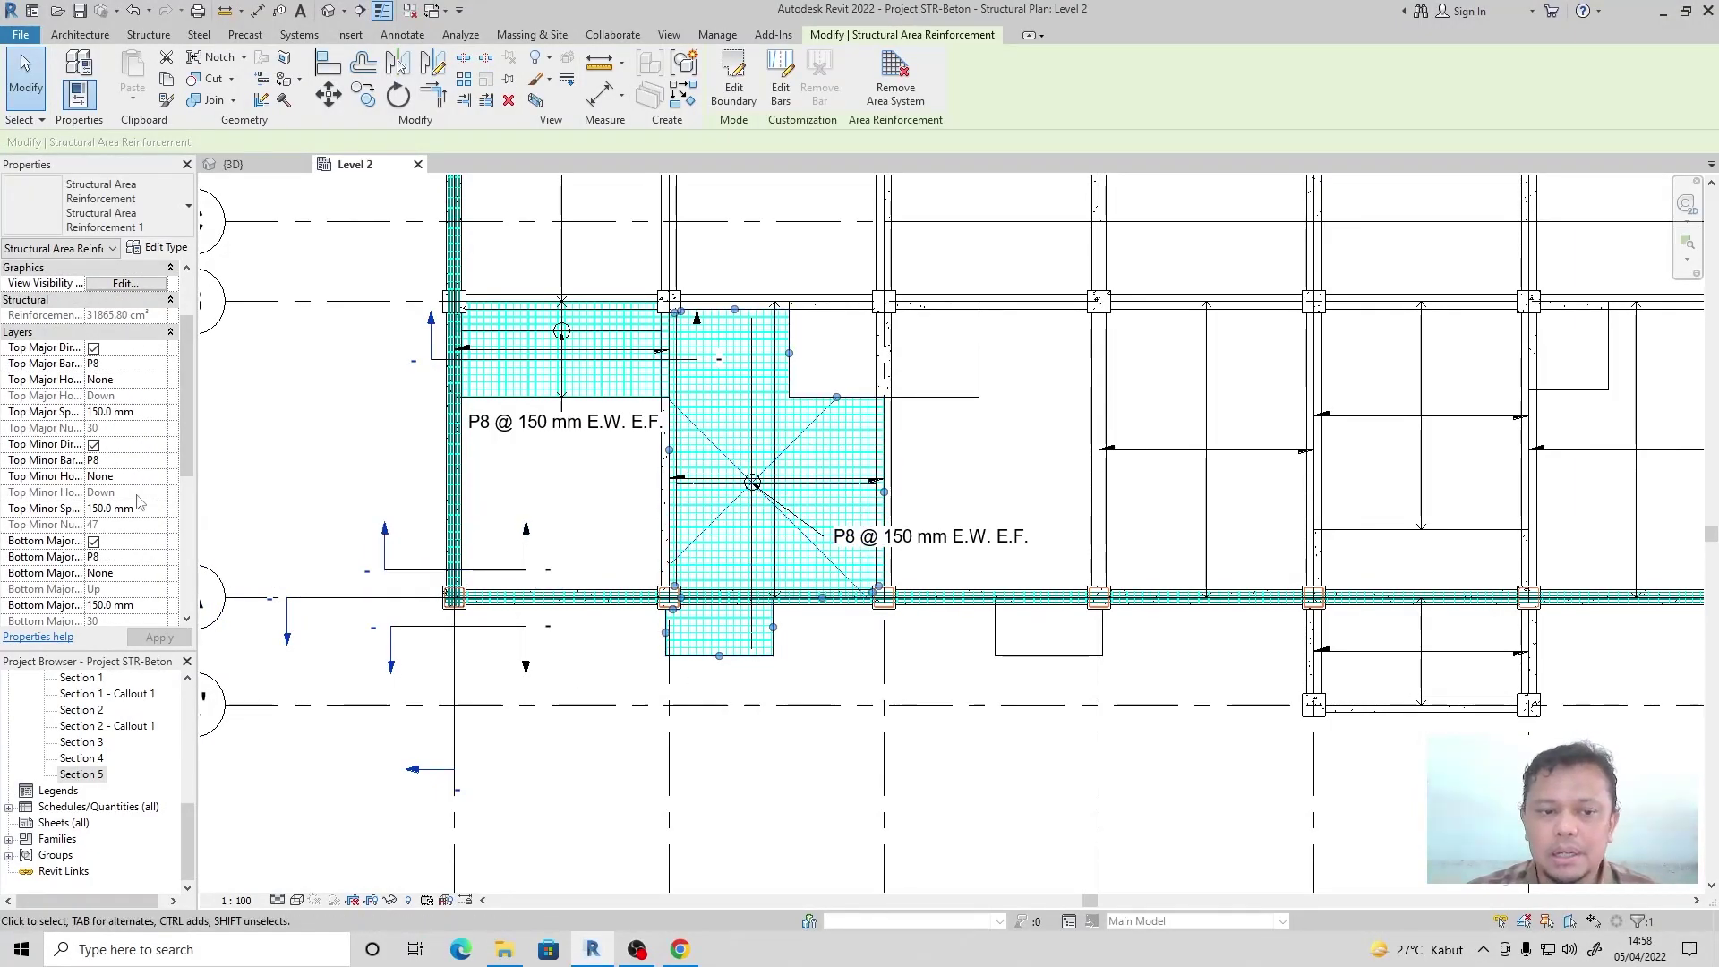
left_click(159, 367)
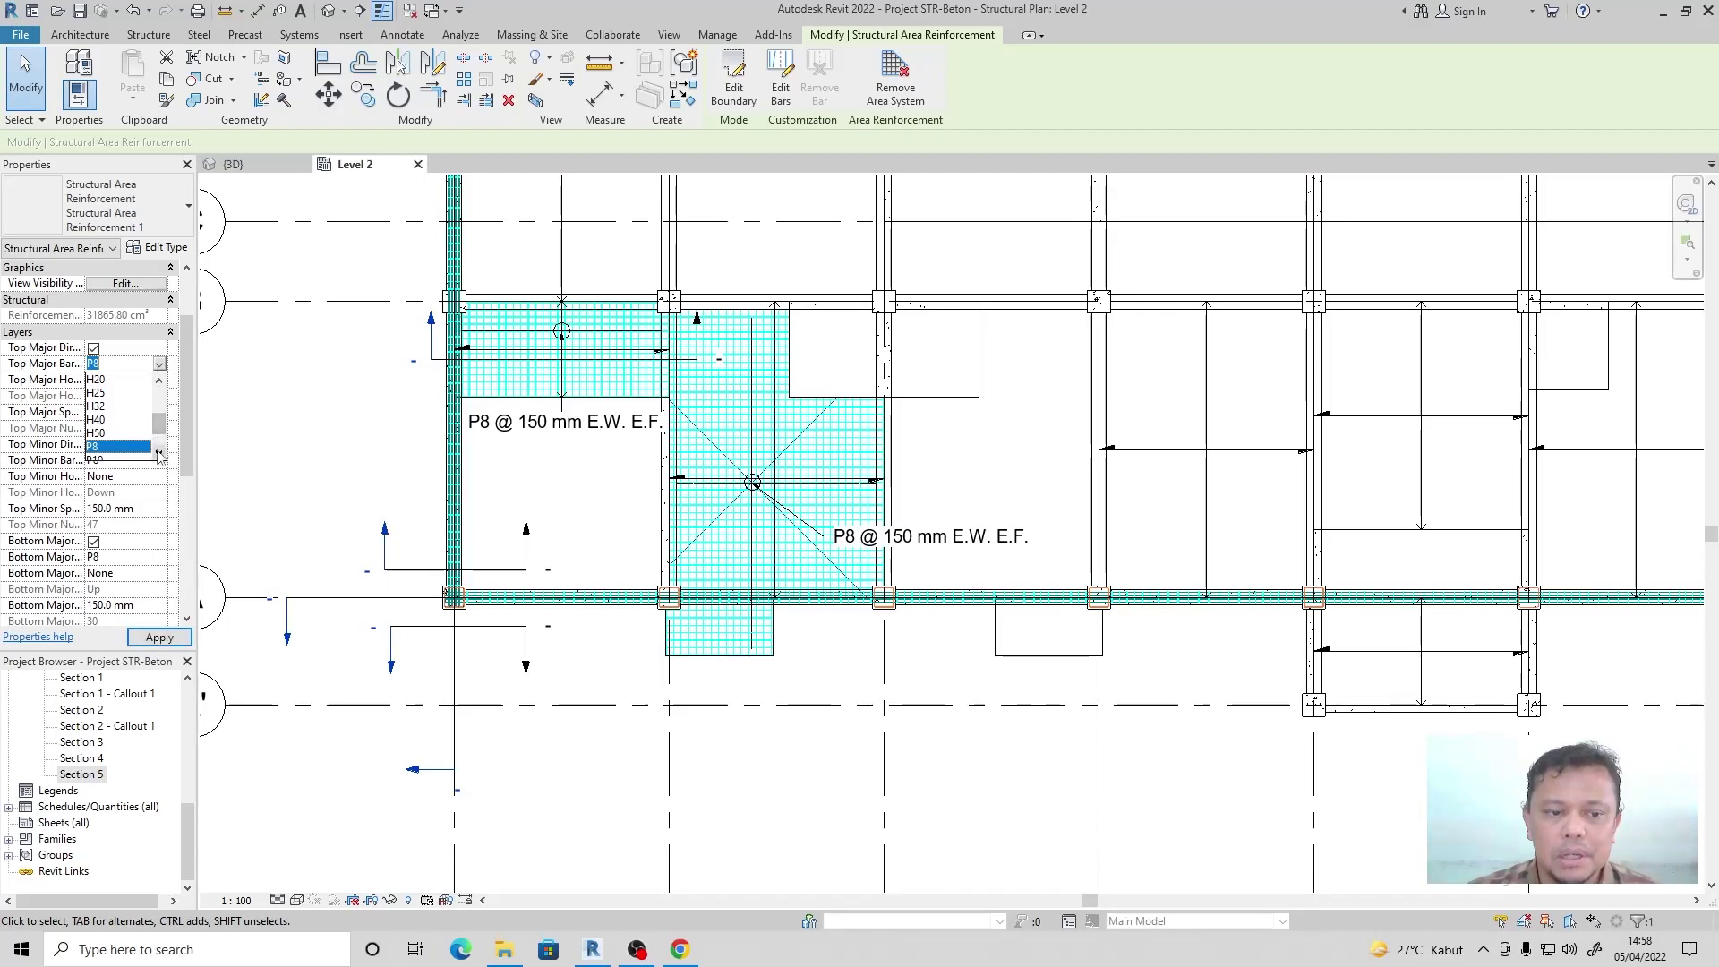
left_click(97, 447)
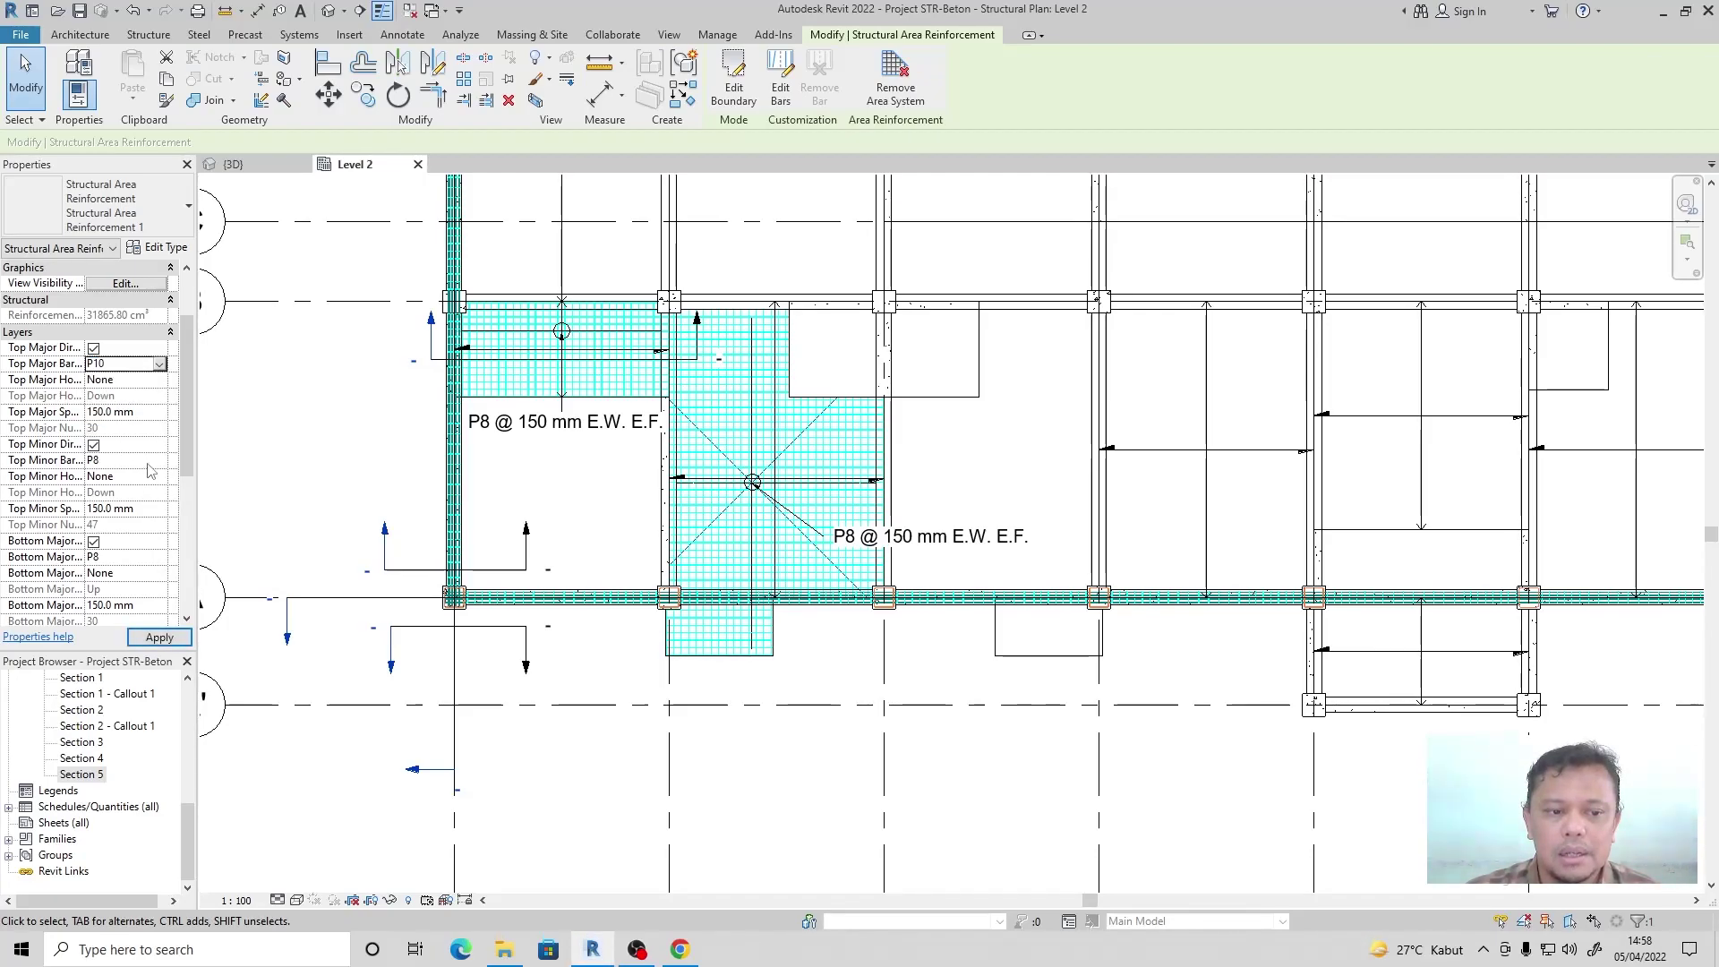
left_click(160, 461)
left_click(113, 543)
Set the bottom major and bottom minor bar types of the same area reinforcement to P10, apply the changes and deselect it.
left_click(160, 558)
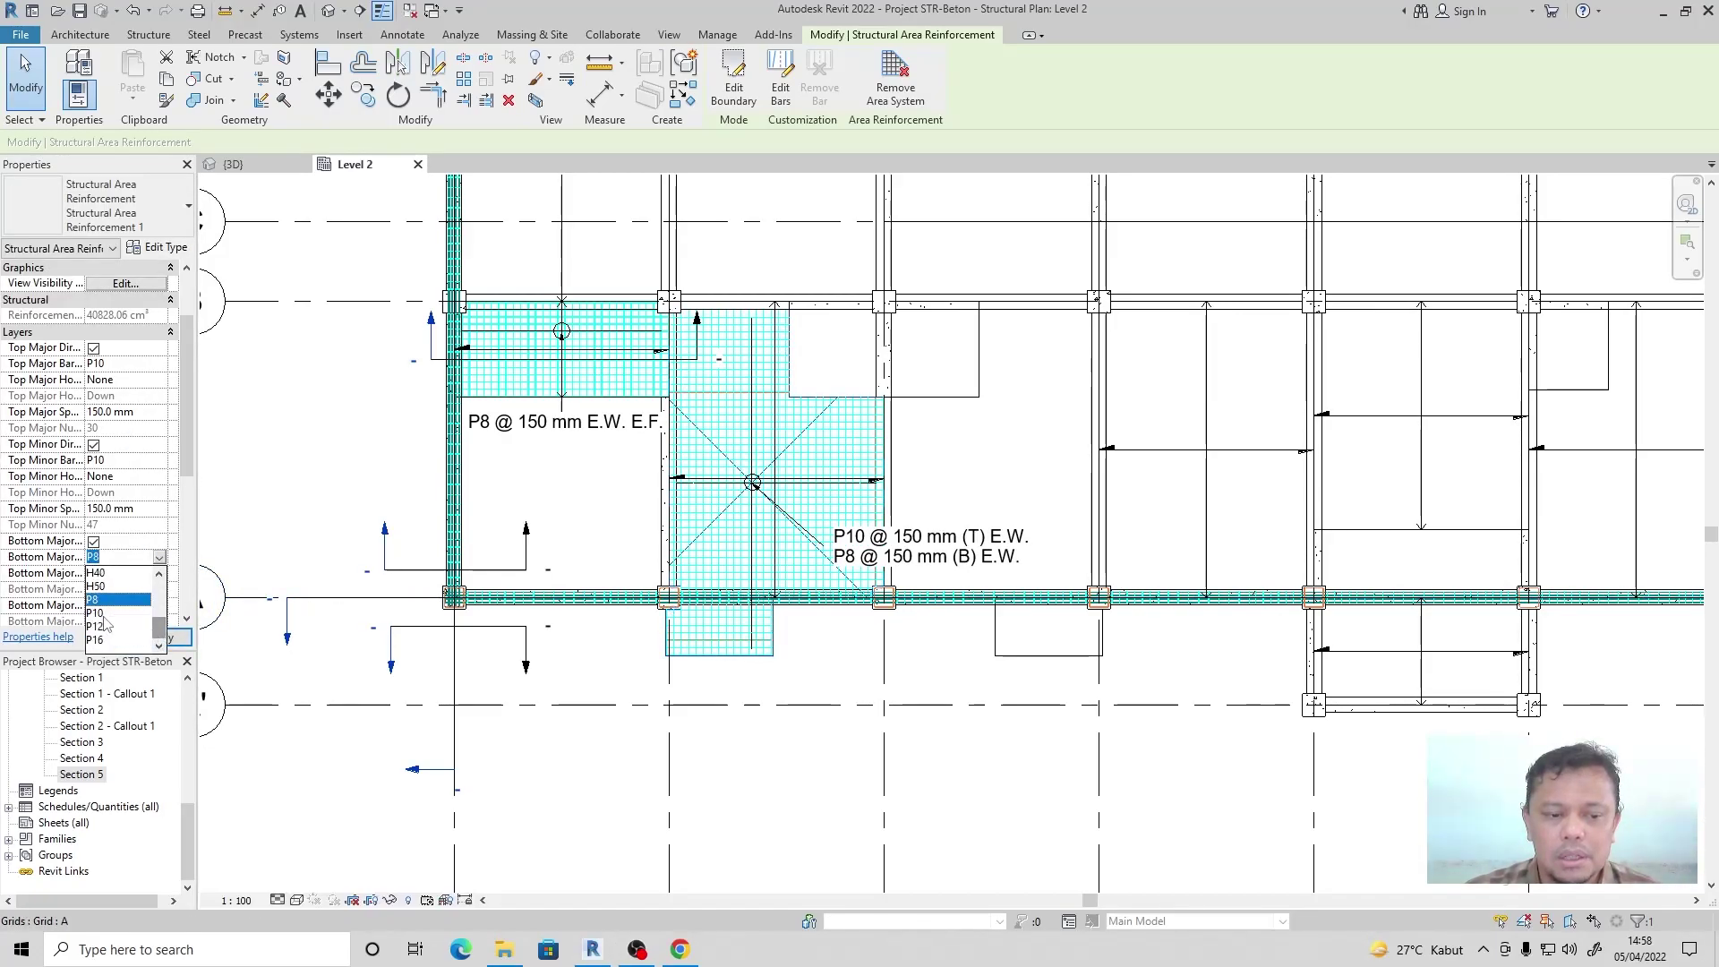
left_click(98, 613)
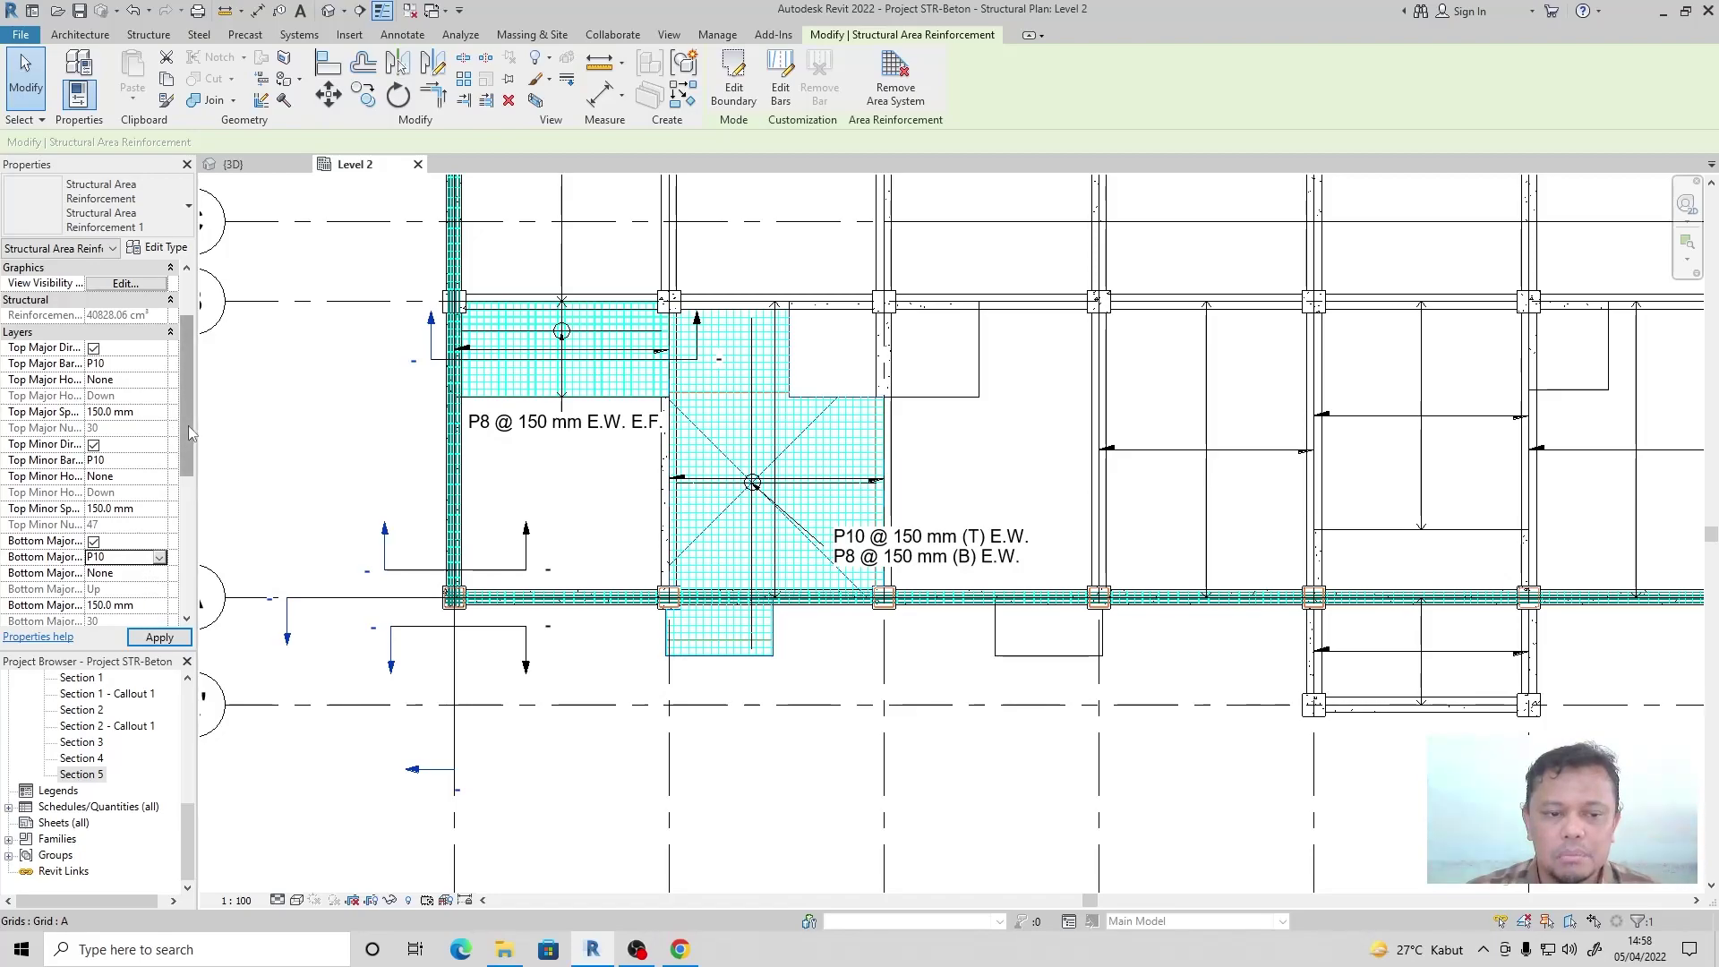
scroll(188, 427, "down", 4)
left_click(160, 479)
left_click(108, 537)
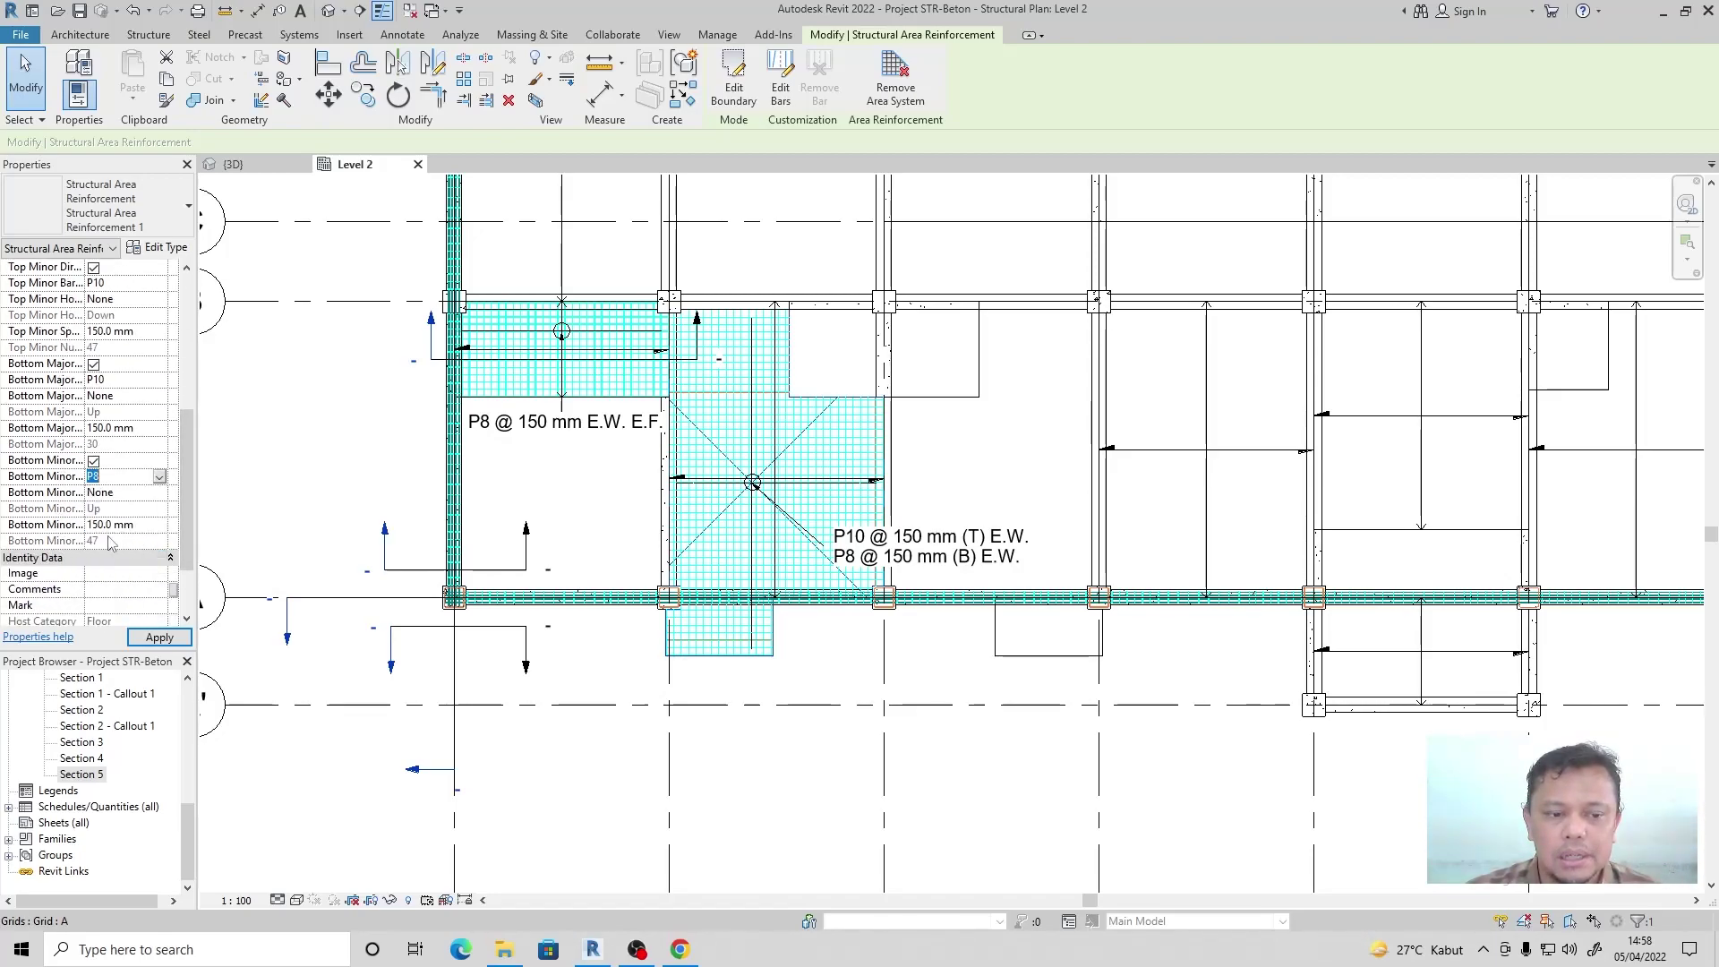
left_click(160, 637)
key("Escape")
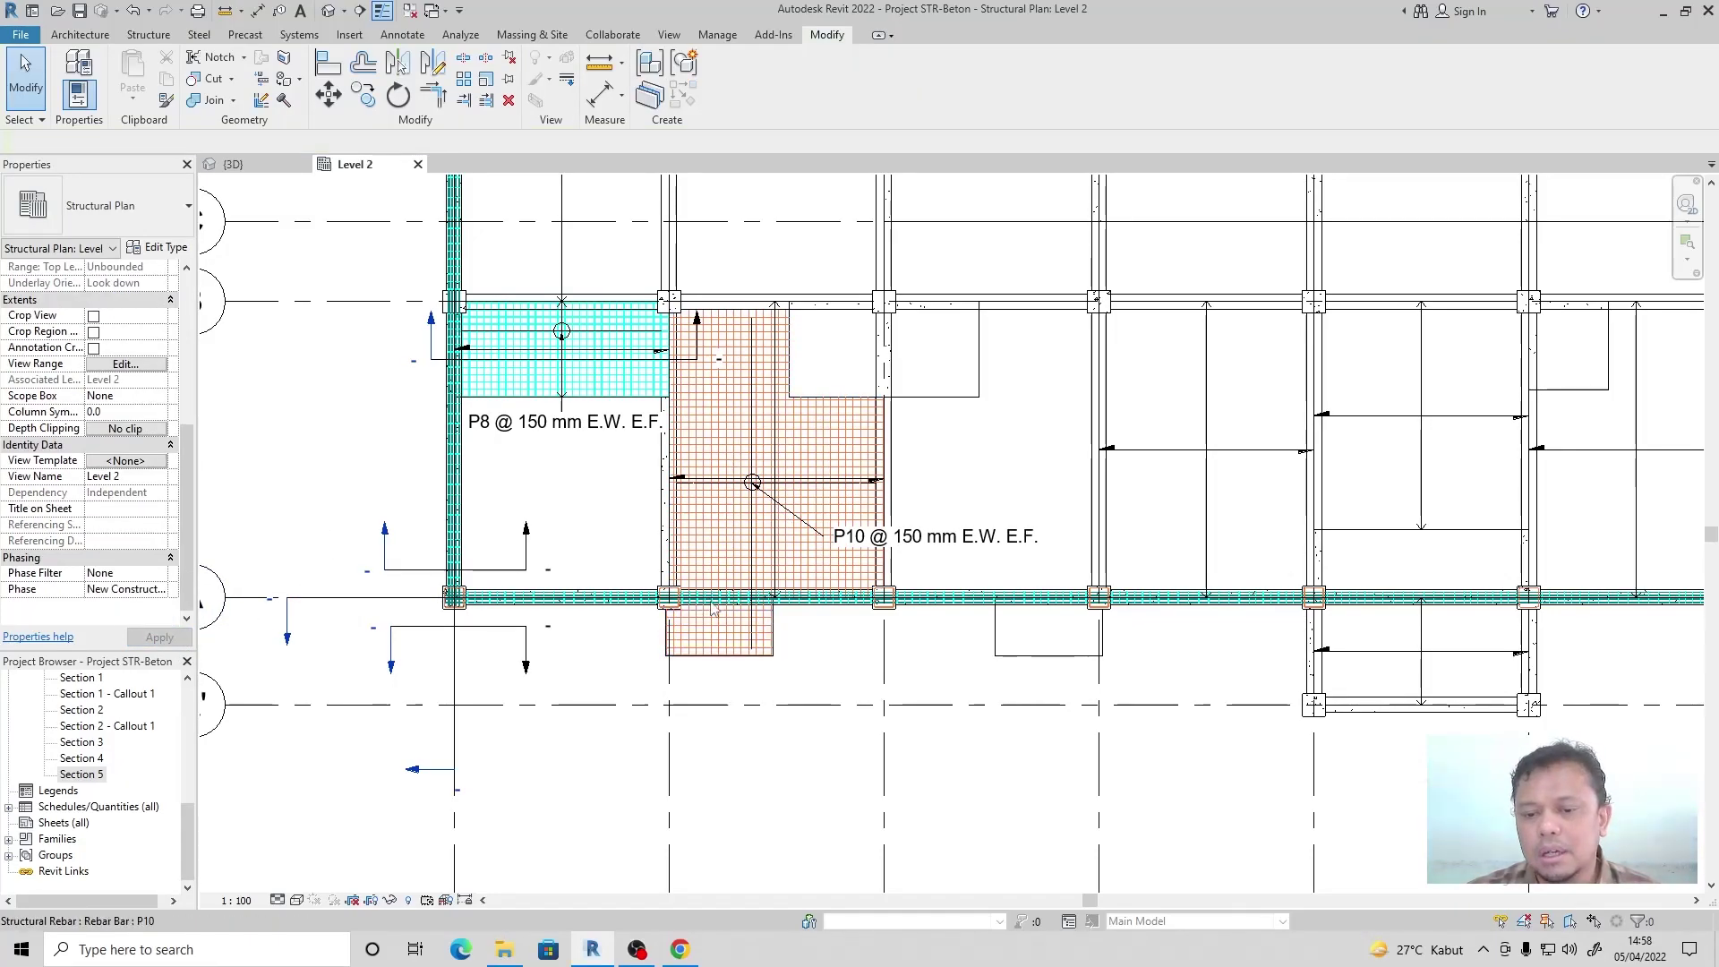
Examine the P10 slab reinforcement and its projection in the 3D view, dismissing the save reminder without saving.
left_click(266, 169)
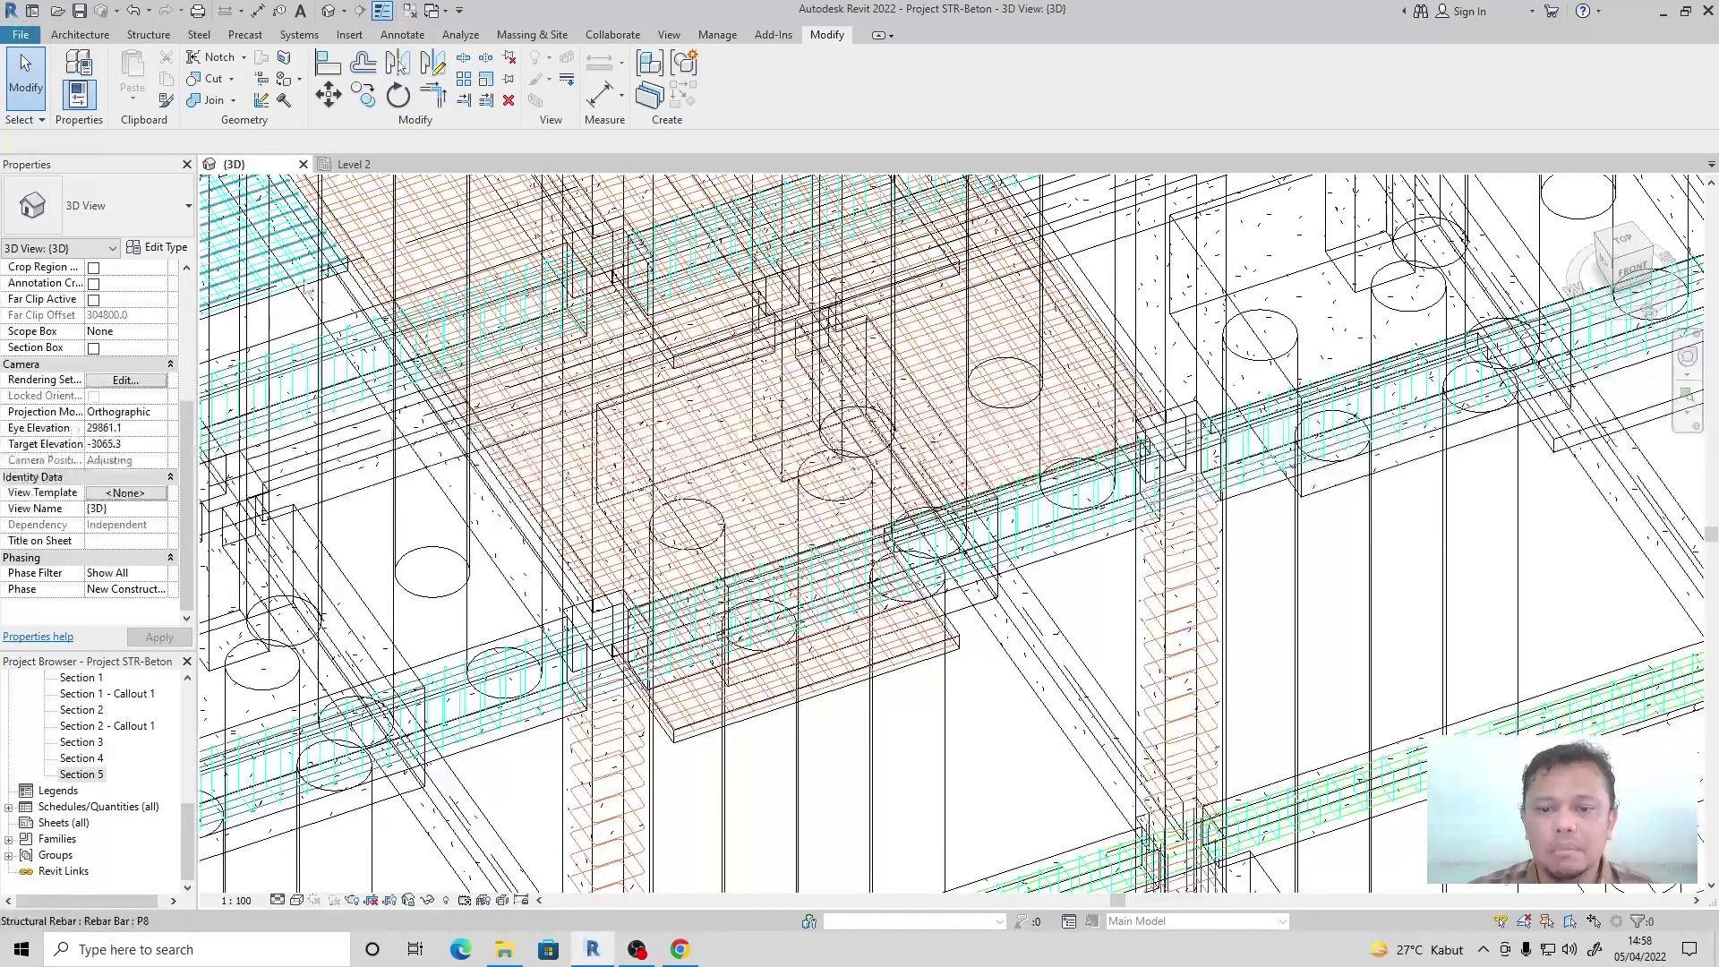
scroll(850, 503, "down", 4)
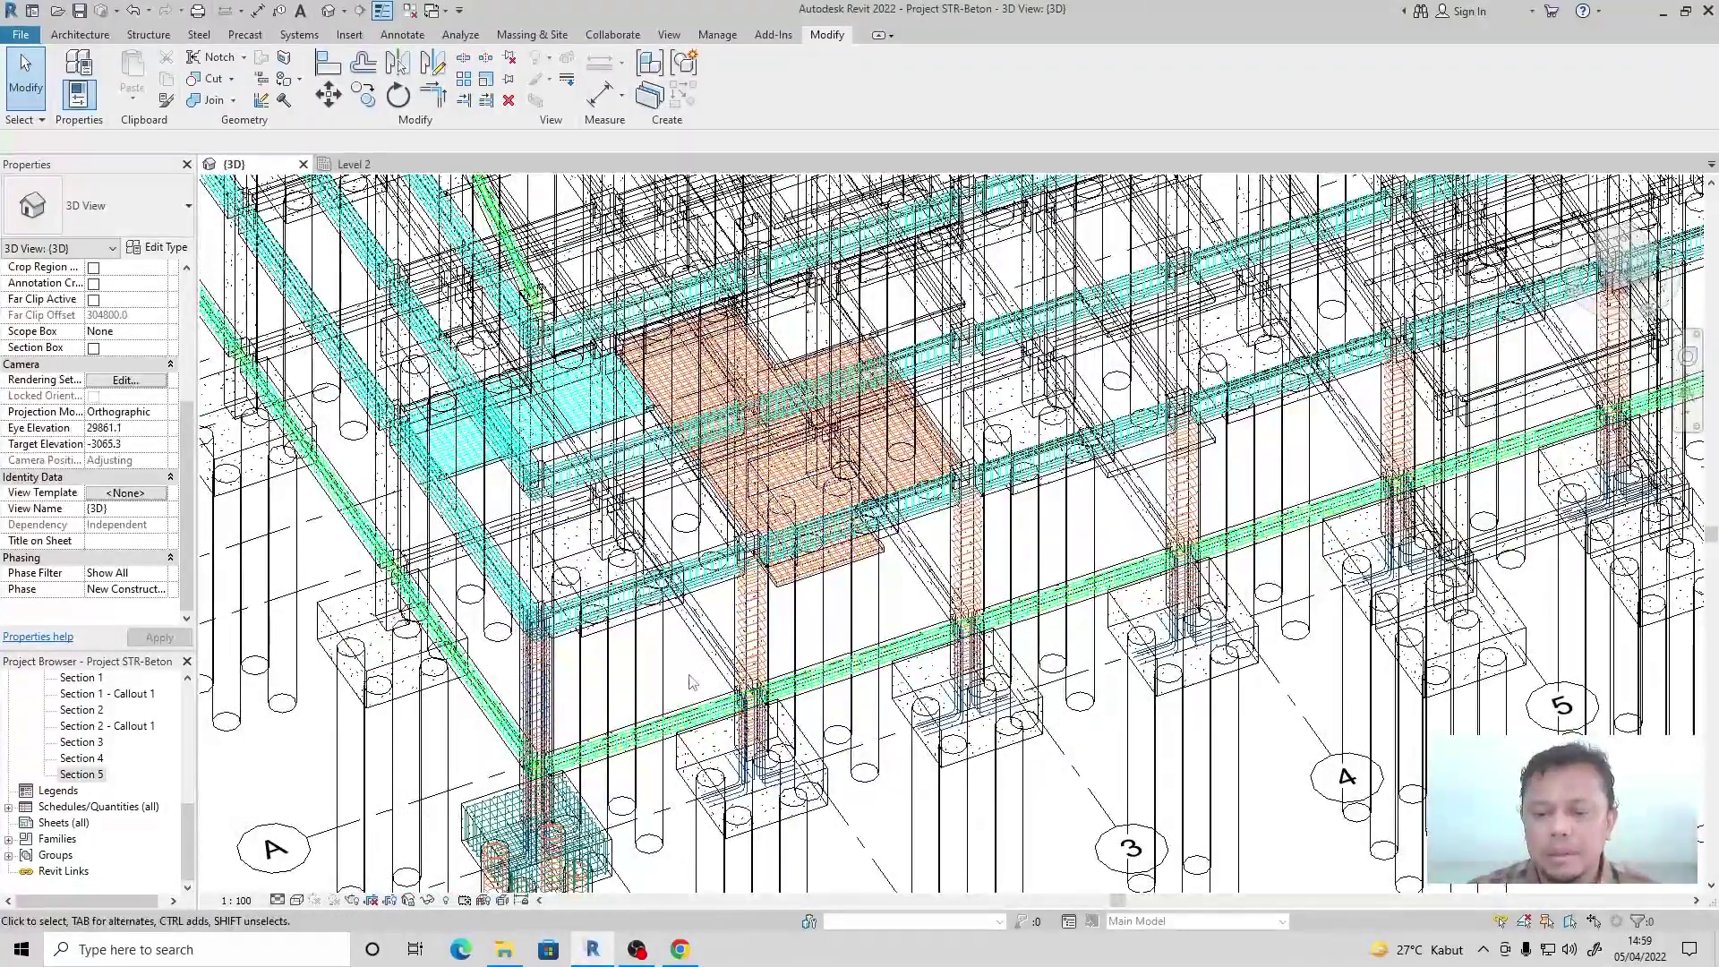
middle_click_drag(689, 682, 727, 600, "shift")
scroll(898, 584, "up", 3)
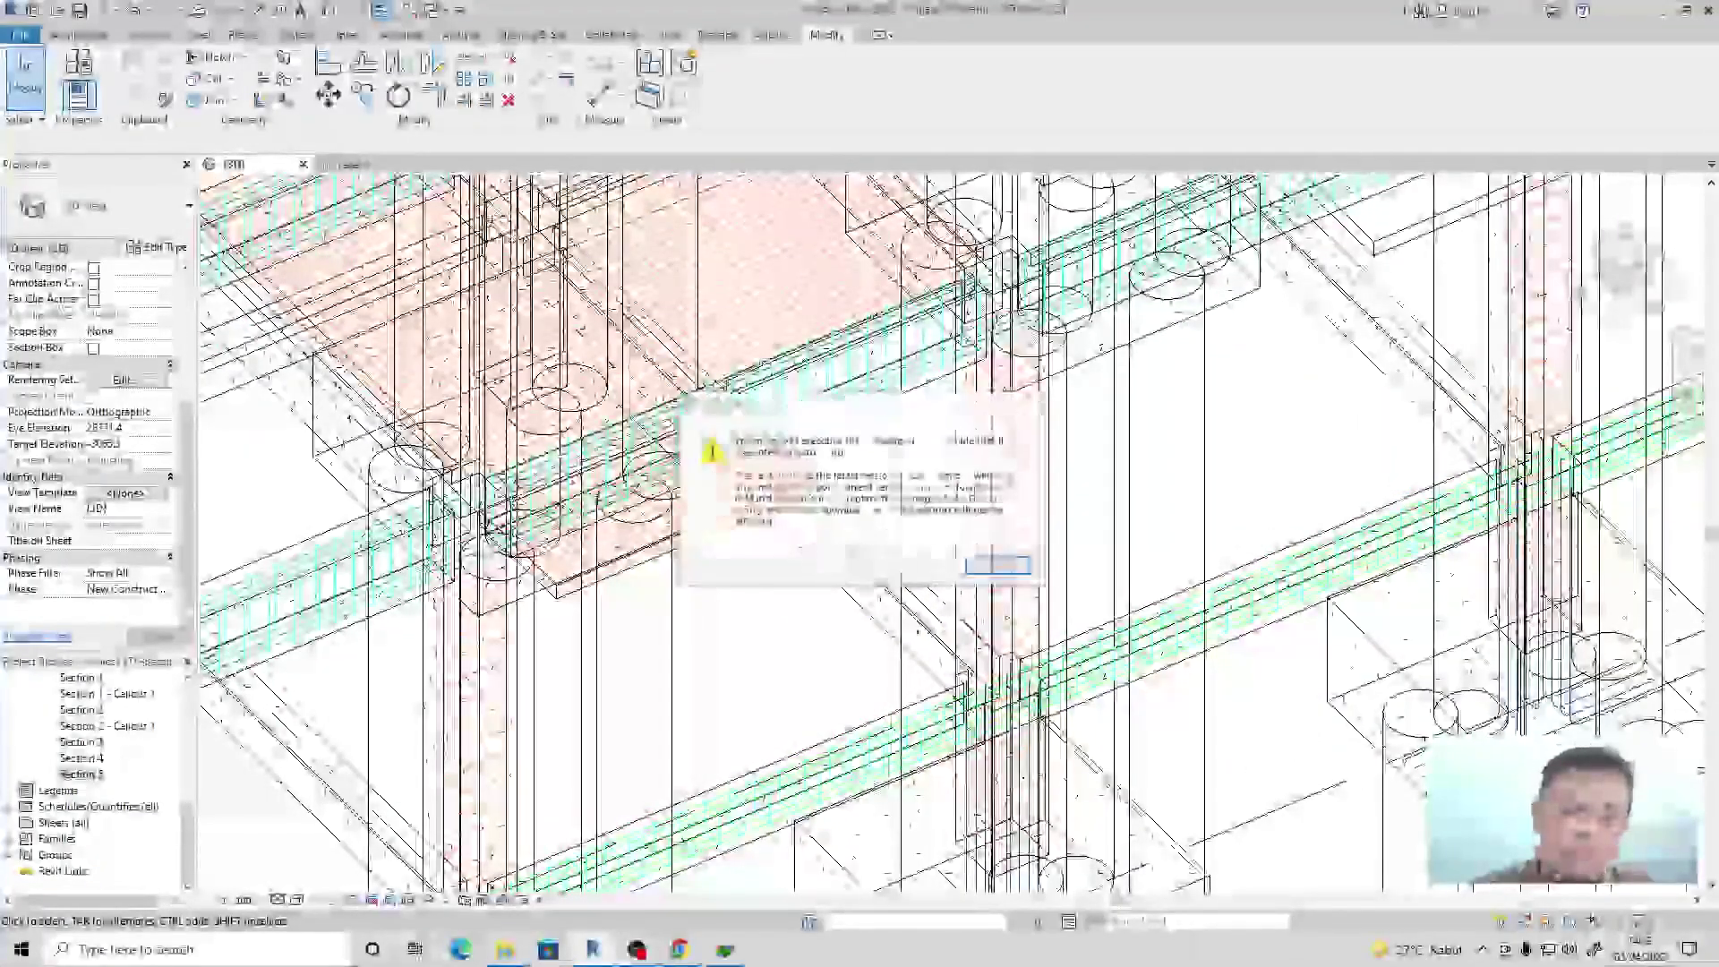
left_click(1032, 400)
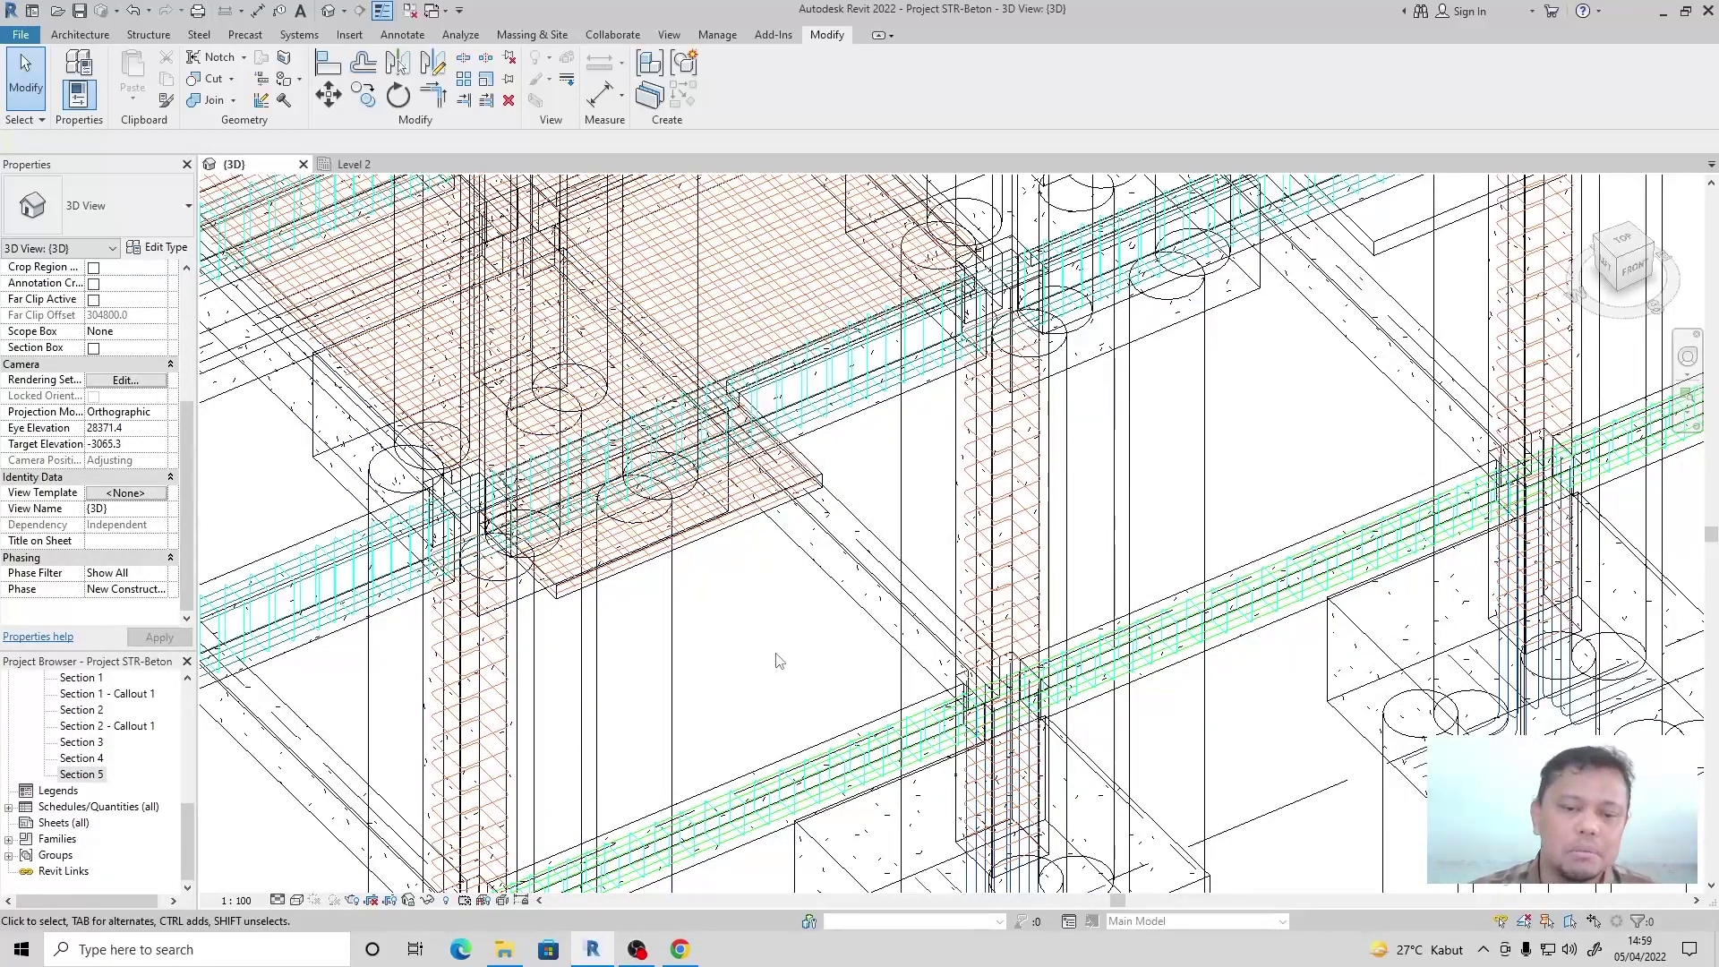
scroll(779, 661, "down", 4)
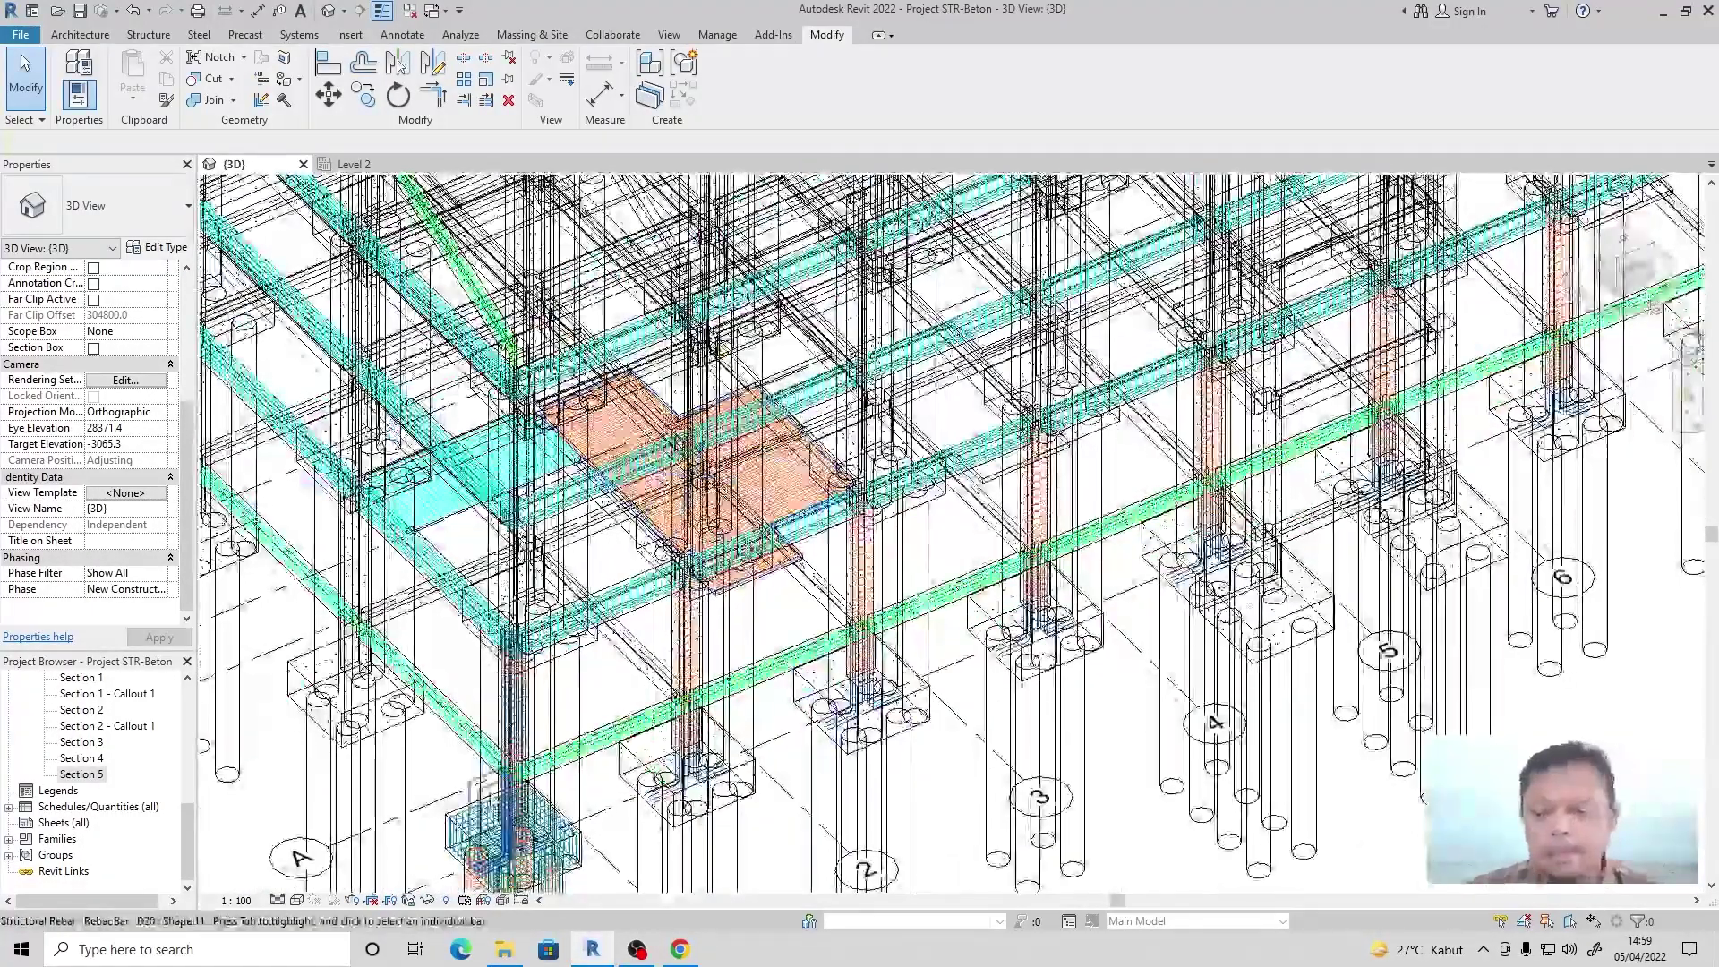